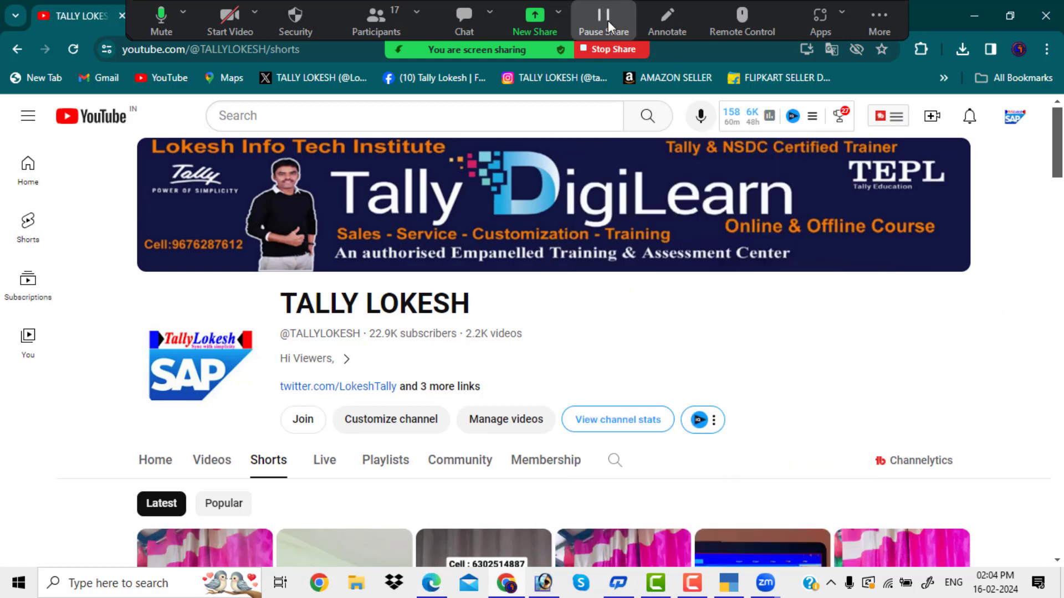
Step: Move the meeting controls off the browser tabs and show the three open Amazon listings for the Tally course materials
left_click_drag(573, 7, 590, 585)
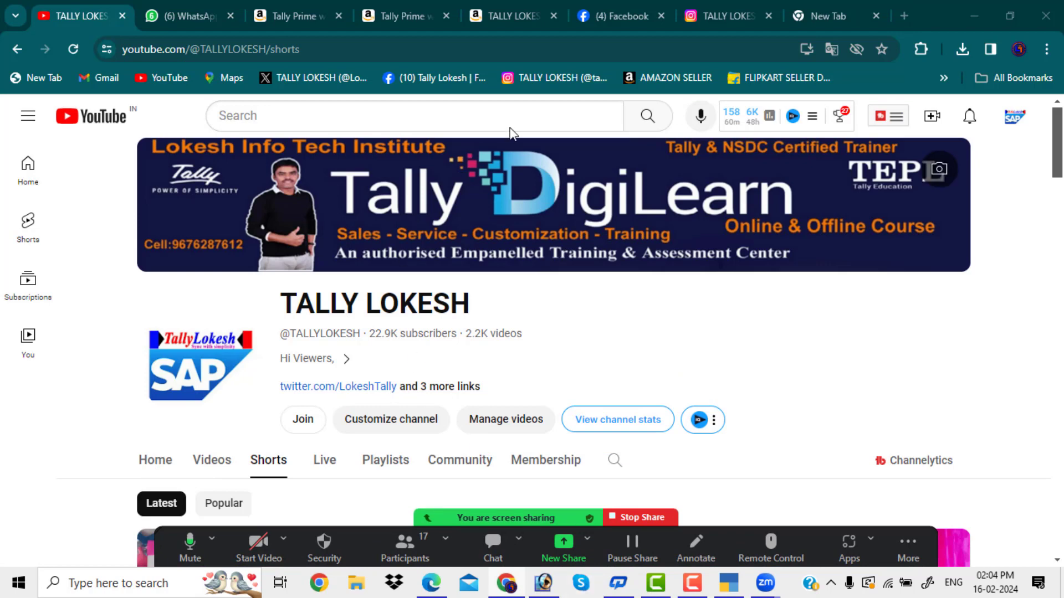
left_click(280, 5)
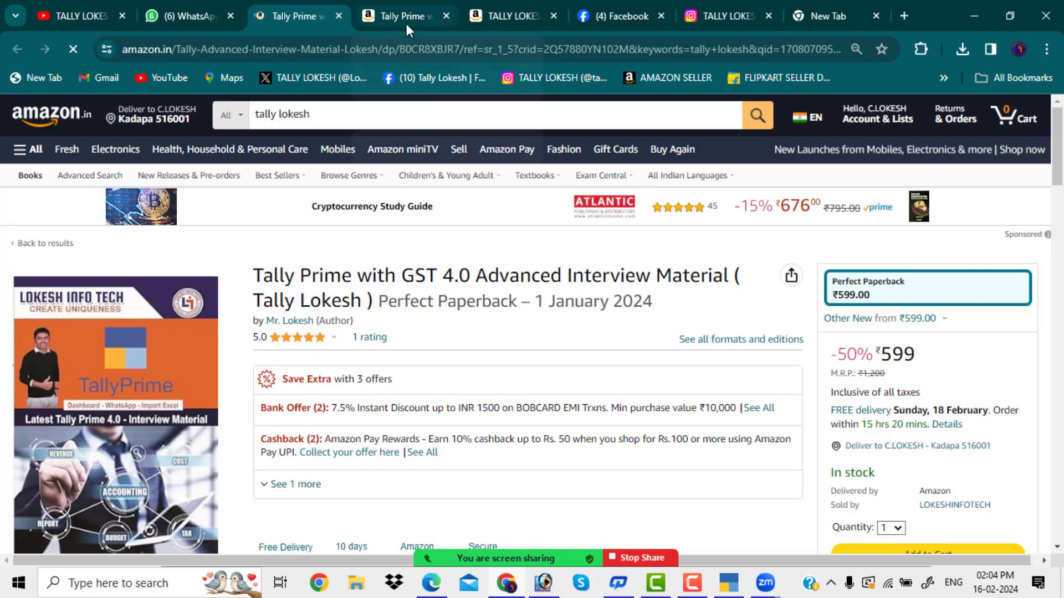
mouse_move(413, 21)
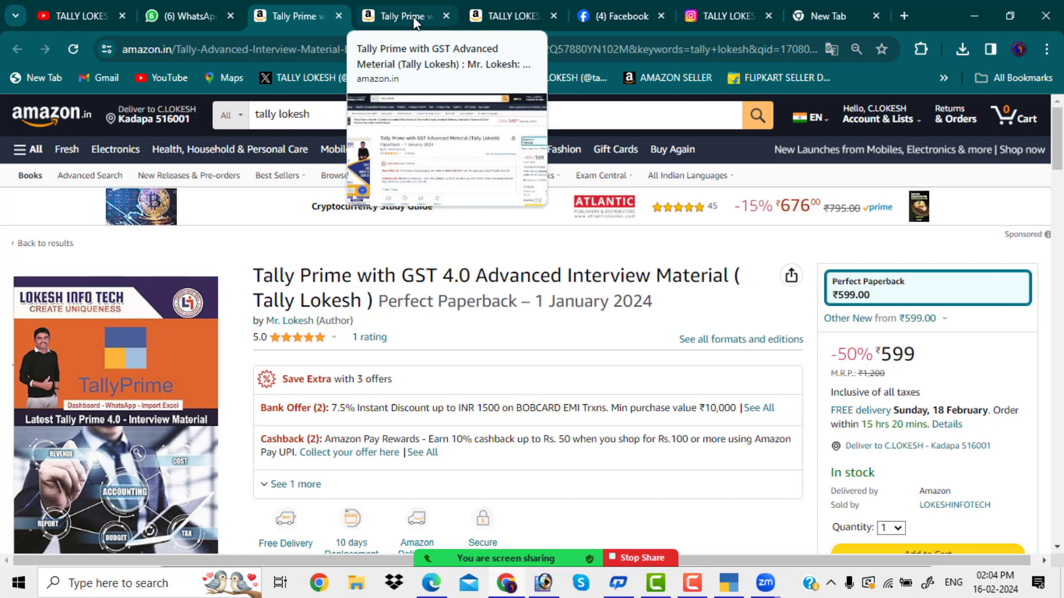
left_click(414, 17)
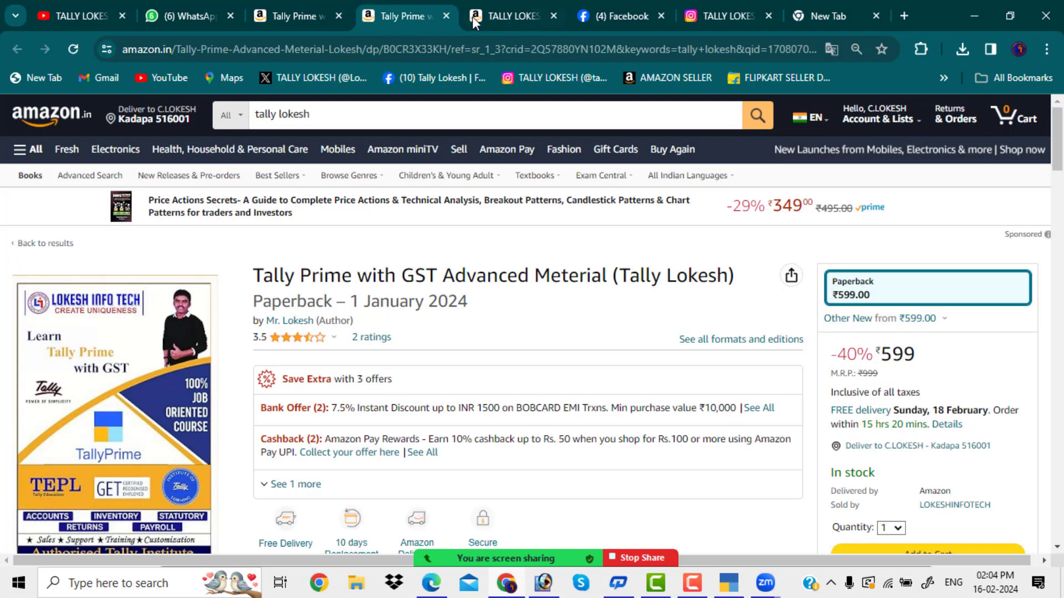
left_click(505, 15)
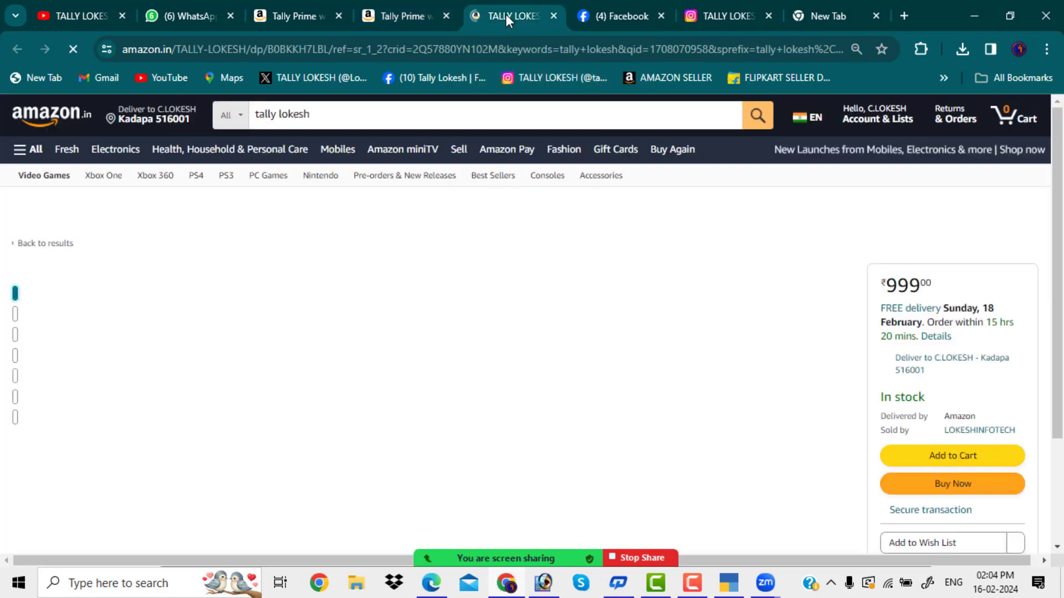
scroll(566, 268, "down", 3)
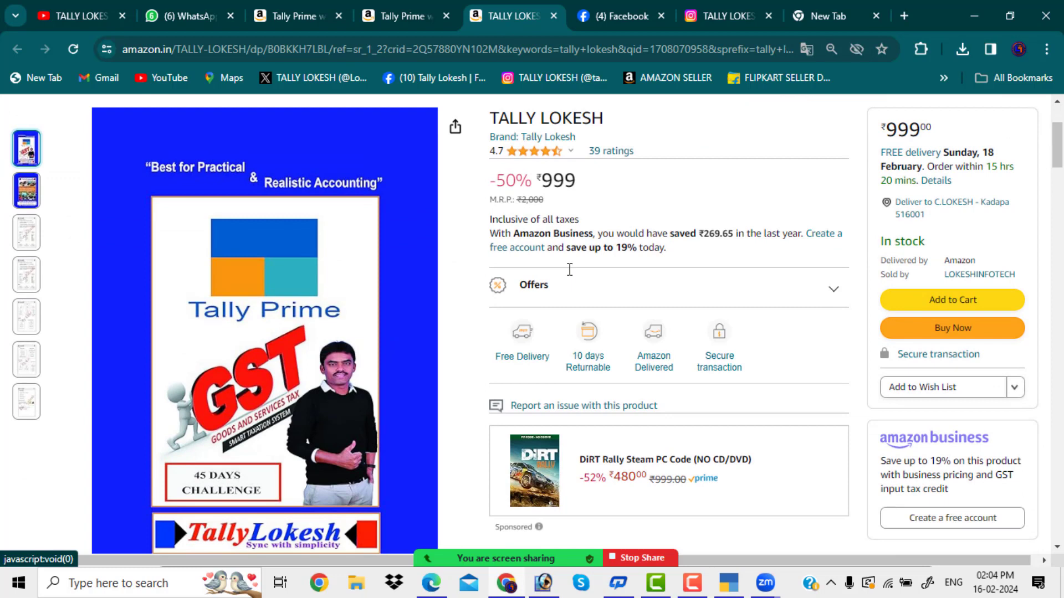
Step: Collapse the participant video panel and admit everyone in the meeting's waiting room
mouse_move(923, 108)
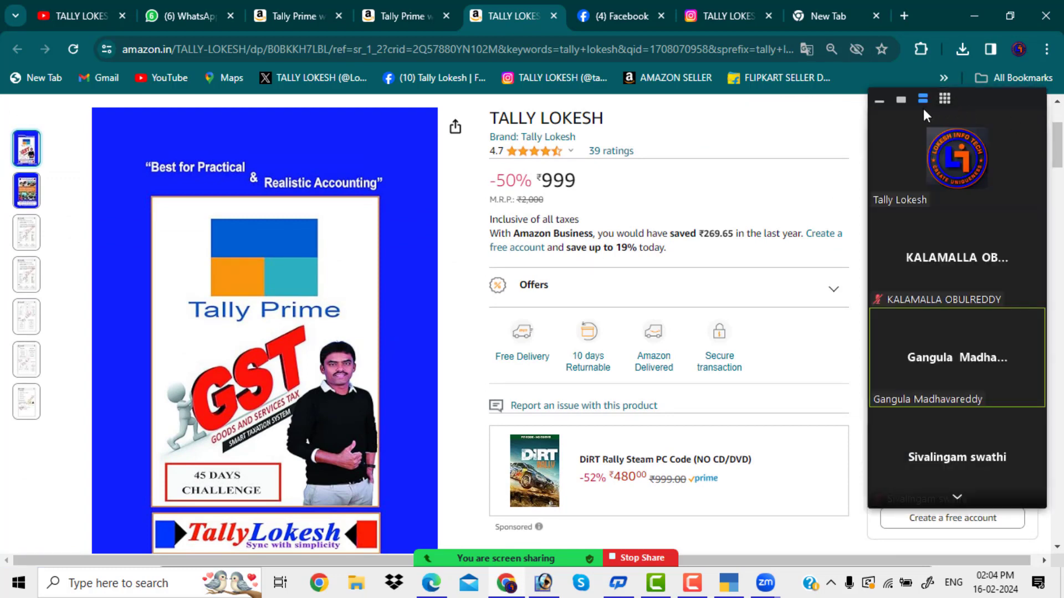
left_click(880, 102)
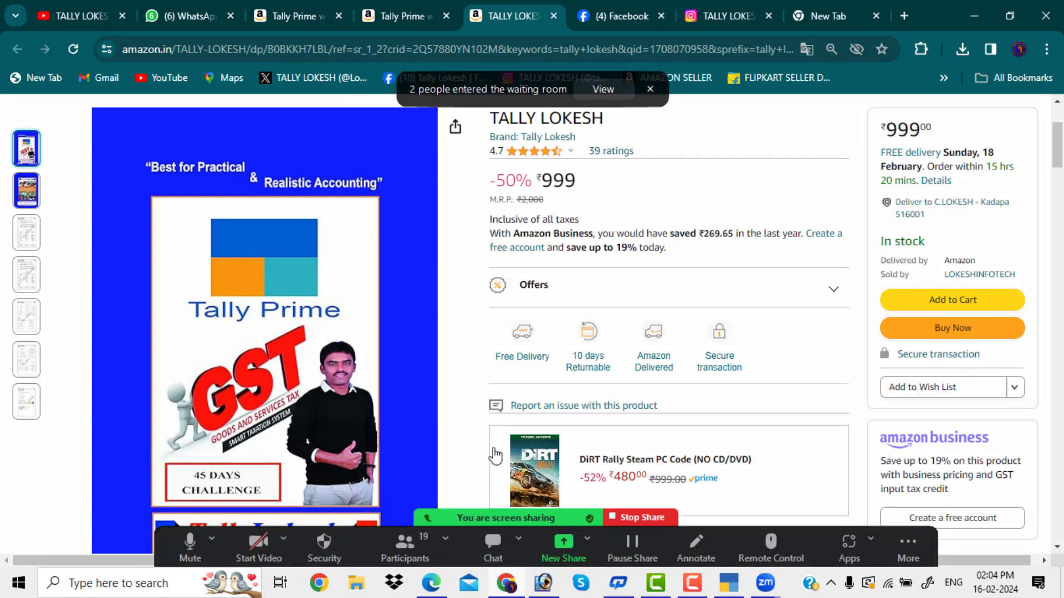
left_click(405, 548)
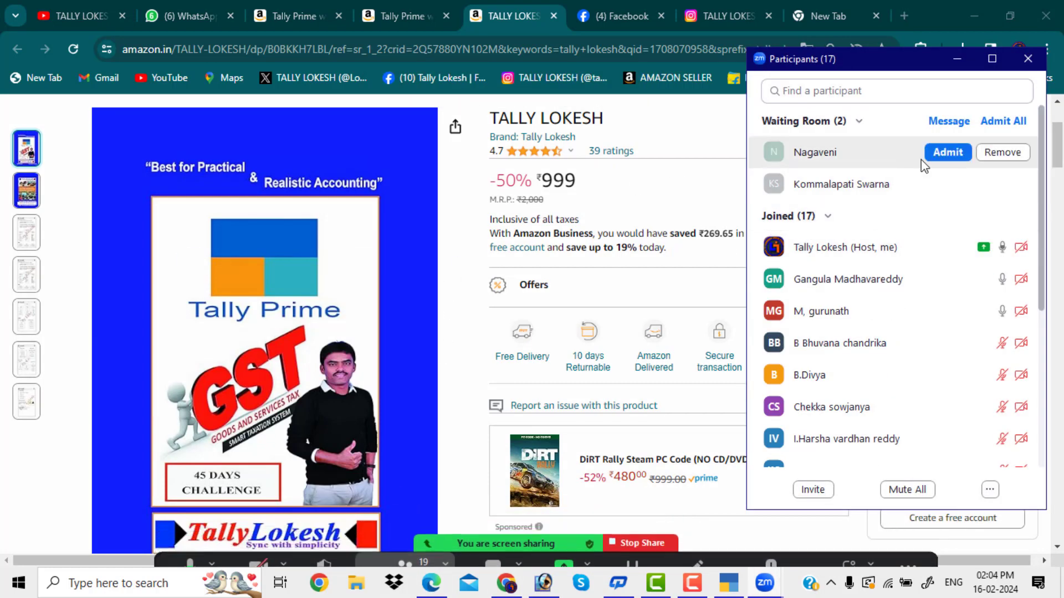
left_click(990, 132)
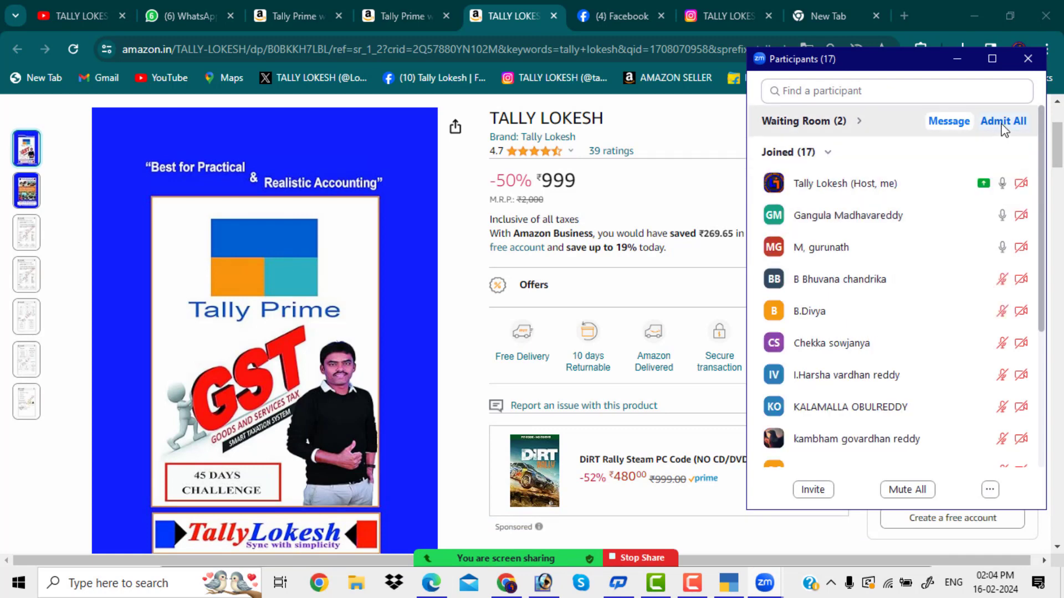
left_click(858, 121)
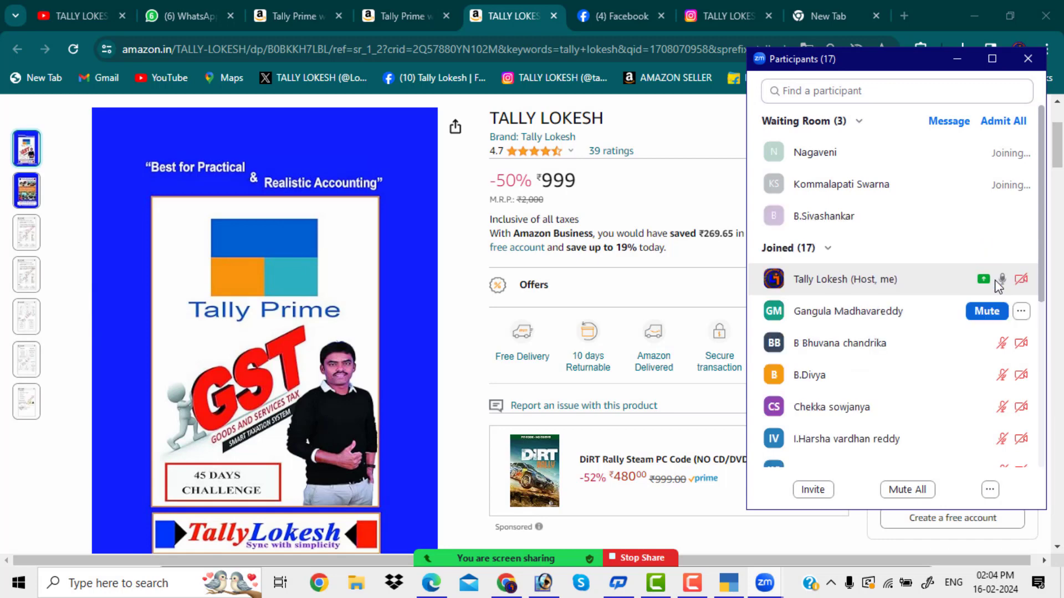
mouse_move(999, 221)
left_click(1000, 122)
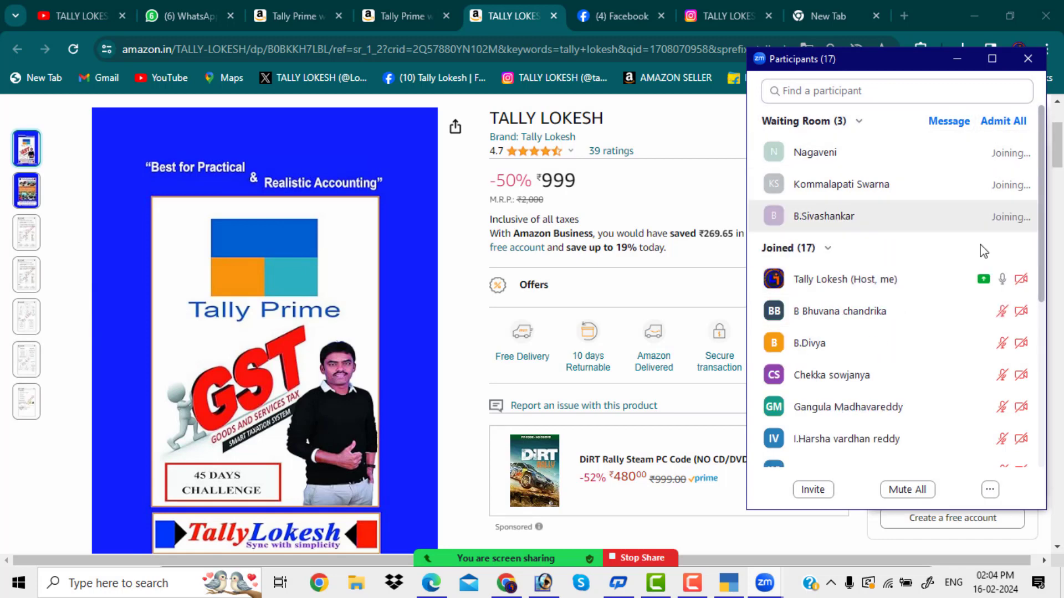
Step: Look through the list of joined meeting participants and their microphone status, and minimise the list
scroll(964, 311, "down", 2)
scroll(967, 335, "down", 6)
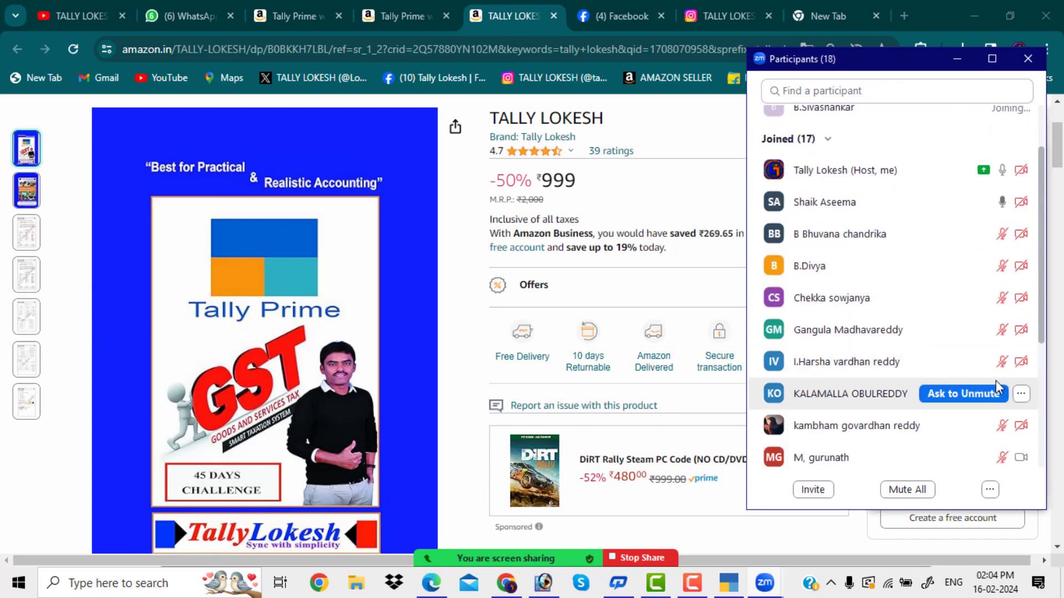
scroll(942, 332, "up", 2)
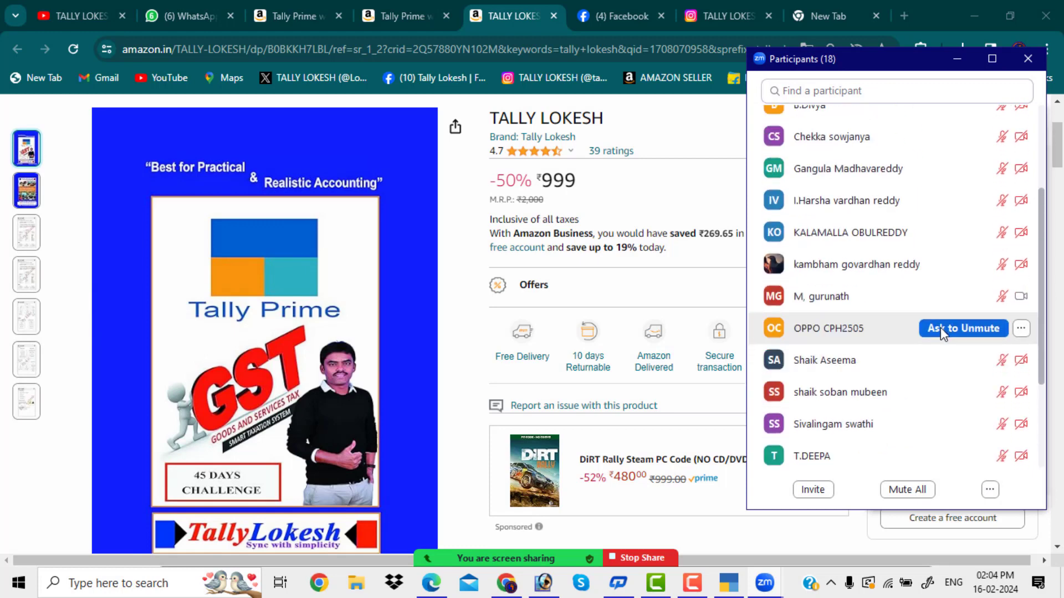
scroll(942, 331, "up", 3)
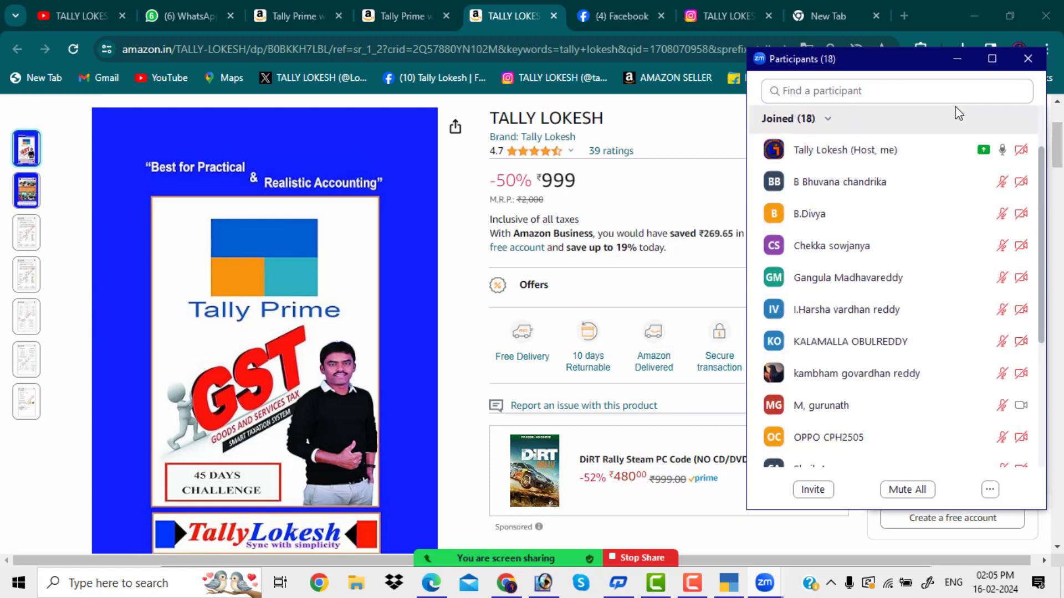
left_click(956, 59)
Step: Show the top of the Amazon listing and the Lokesh InfoTech profile page on Facebook
scroll(802, 217, "up", 3)
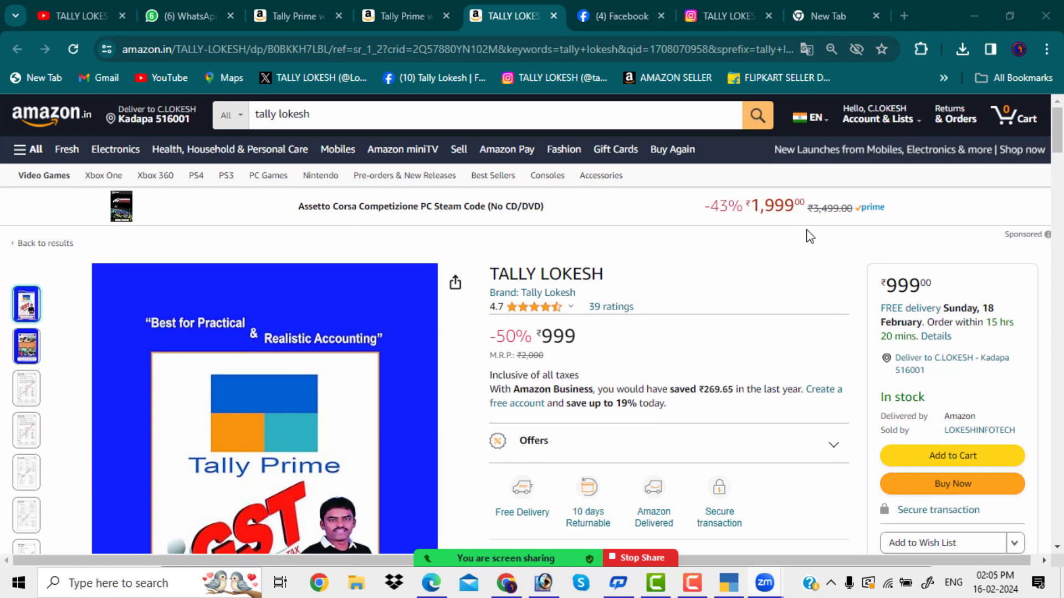
left_click(626, 9)
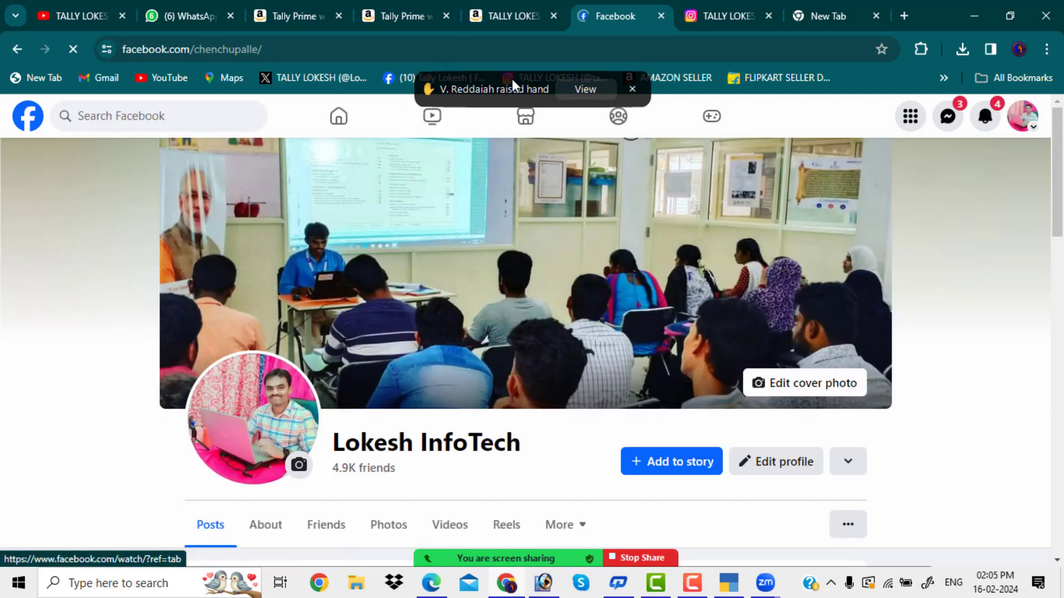
scroll(680, 223, "down", 3)
scroll(665, 291, "up", 3)
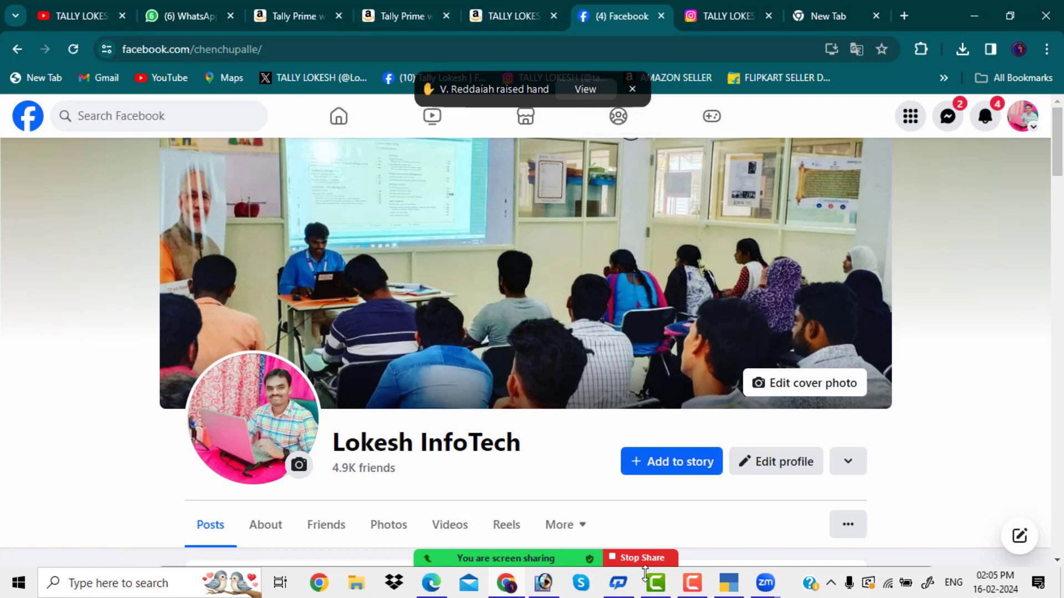
Step: Reopen the meeting's participant list, check the attendees and raised hands from end to end, and minimise it
mouse_move(561, 565)
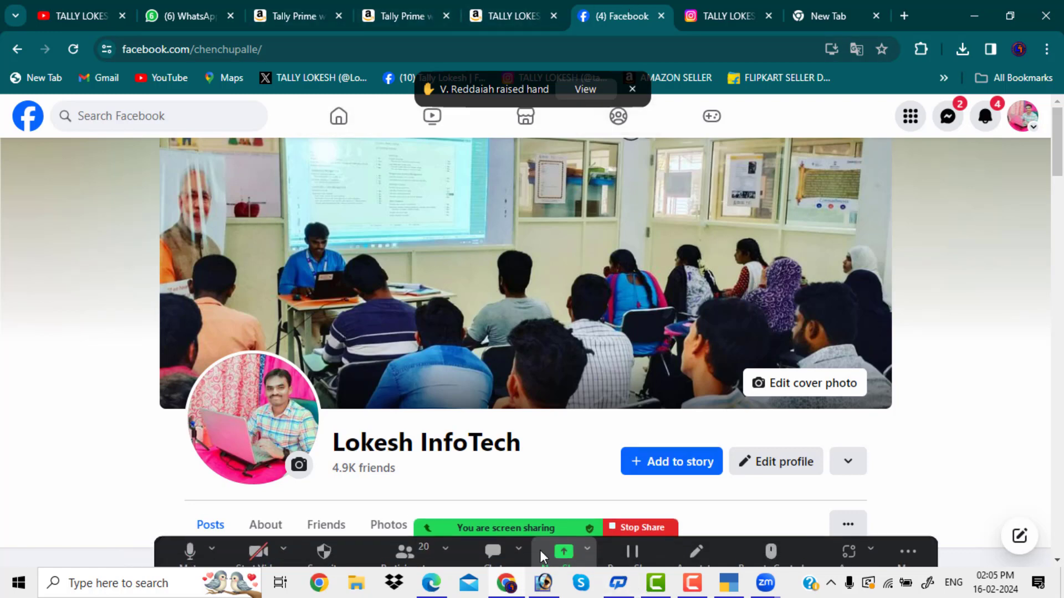
left_click(405, 545)
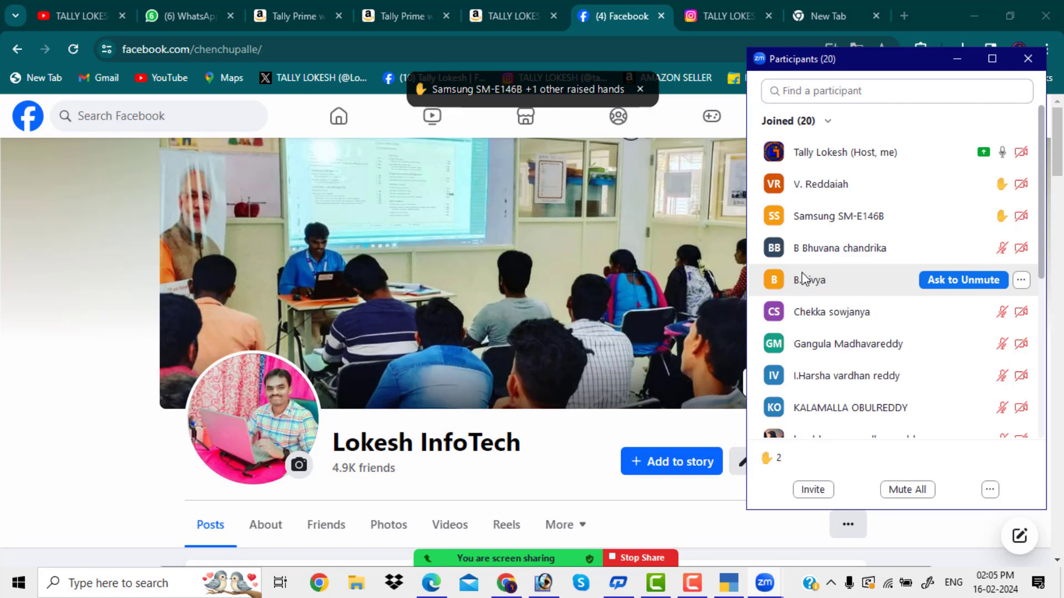
scroll(942, 354, "down", 5)
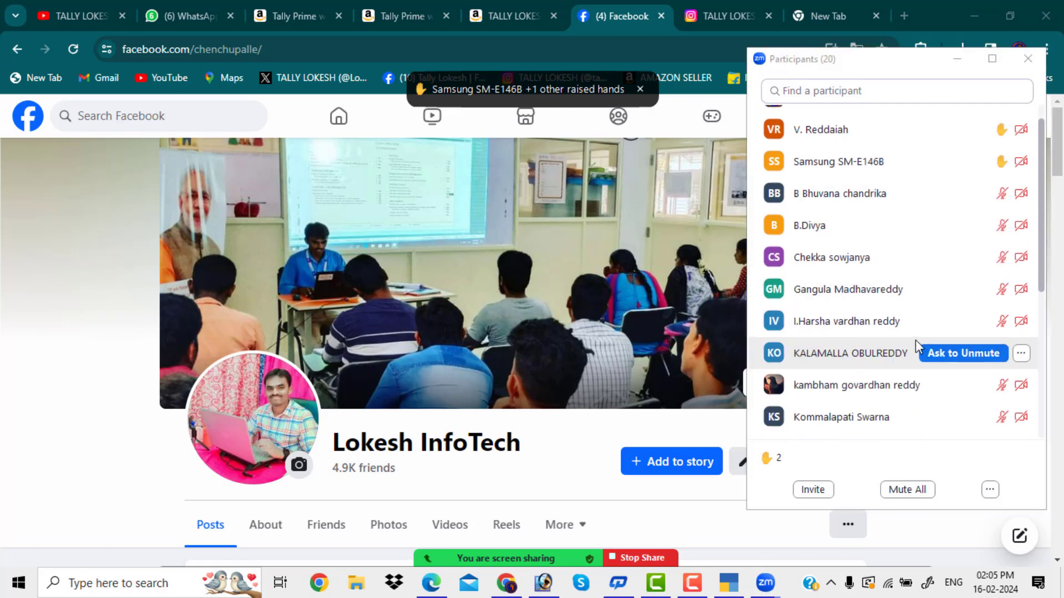
scroll(898, 327, "down", 3)
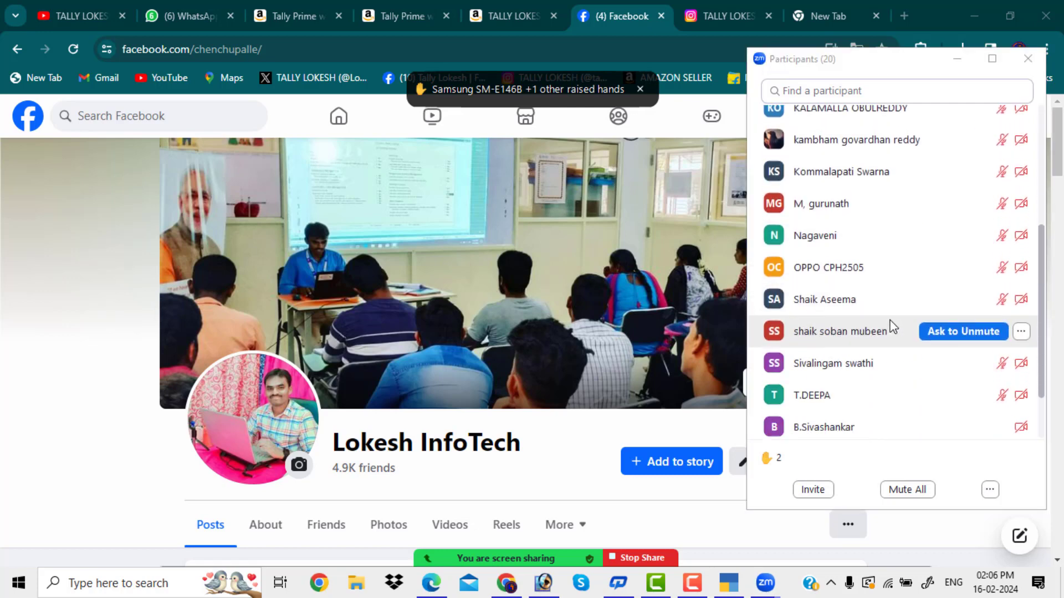
scroll(892, 327, "down", 2)
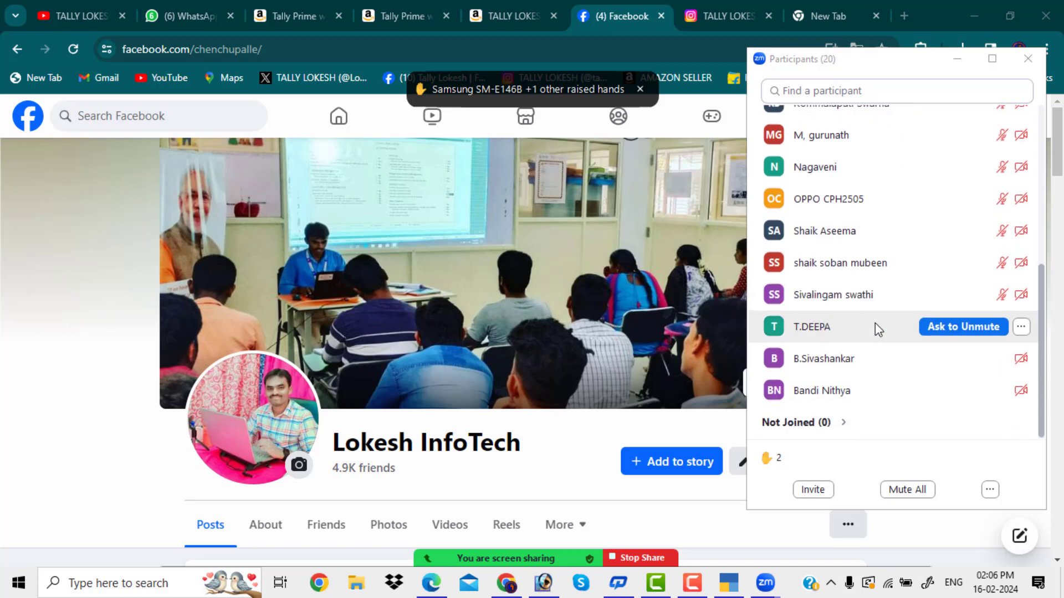
scroll(878, 330, "up", 8)
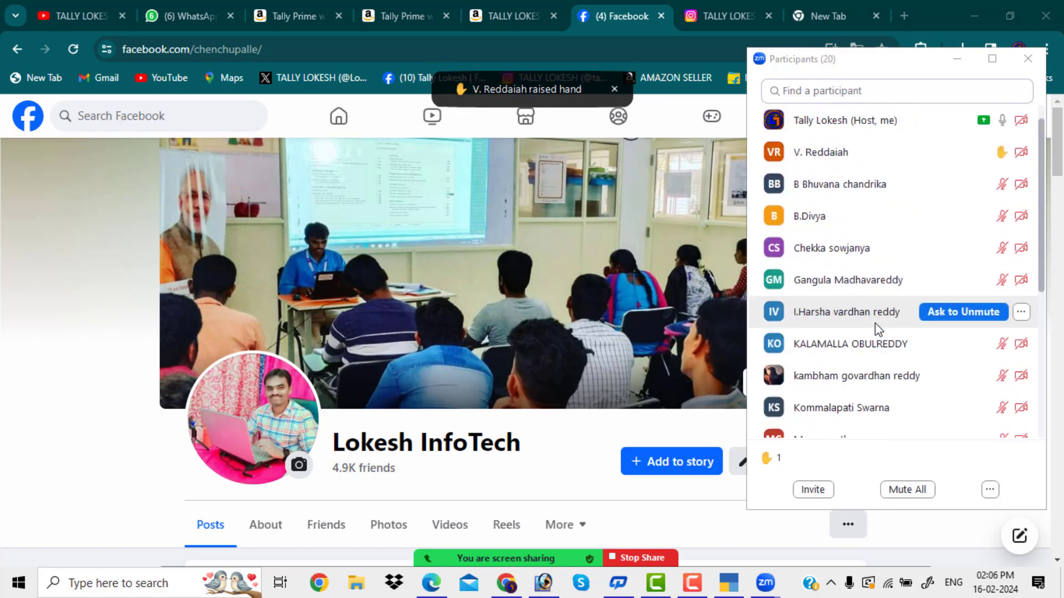
scroll(877, 330, "up", 1)
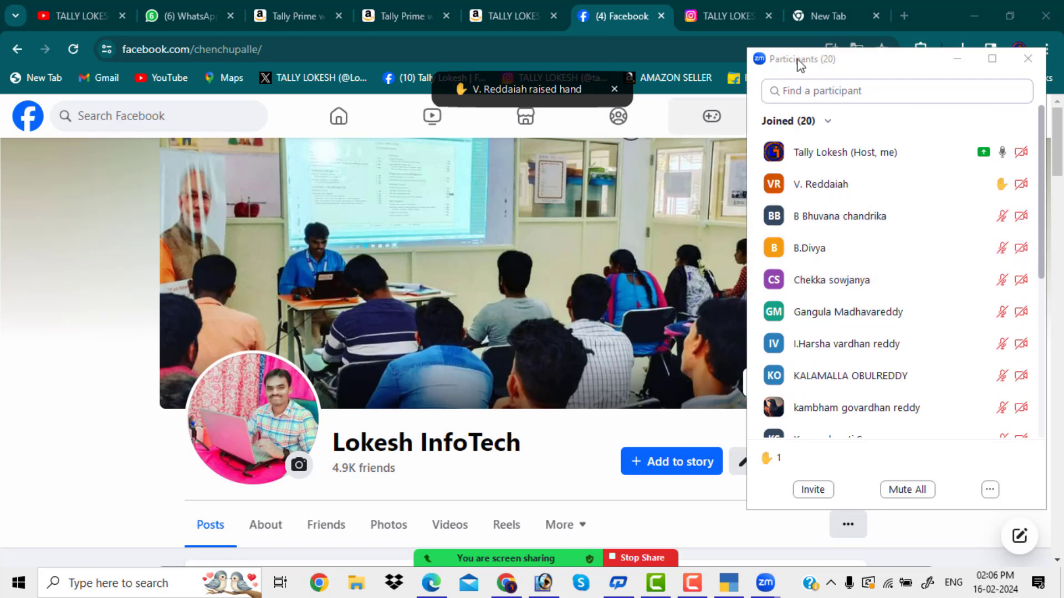
left_click(958, 64)
left_click(956, 61)
Step: Show the institute's Instagram profile and admit the three participants who enter the waiting room one after another
left_click(732, 13)
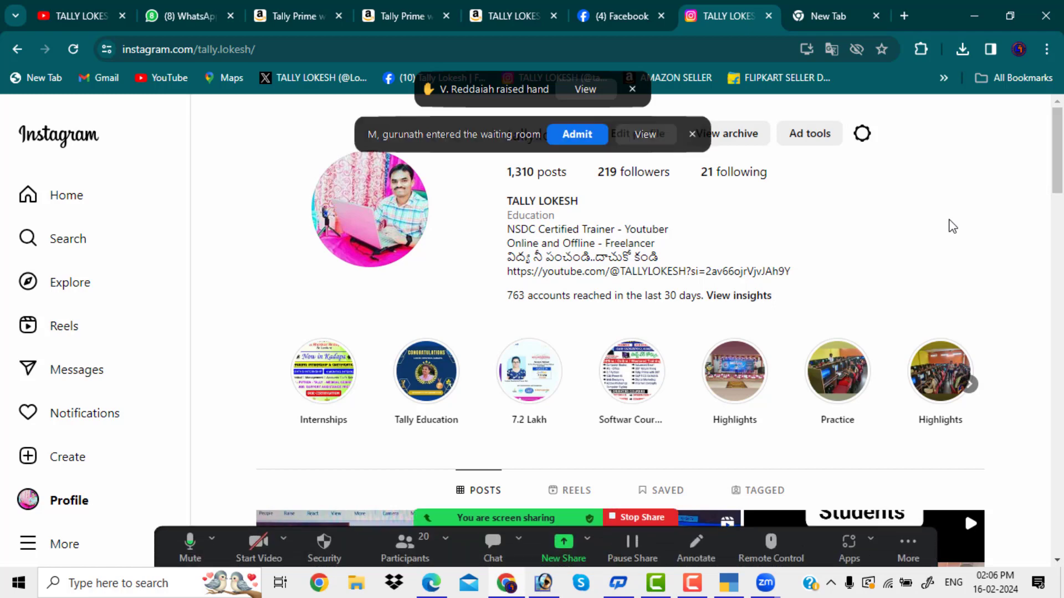
left_click(583, 136)
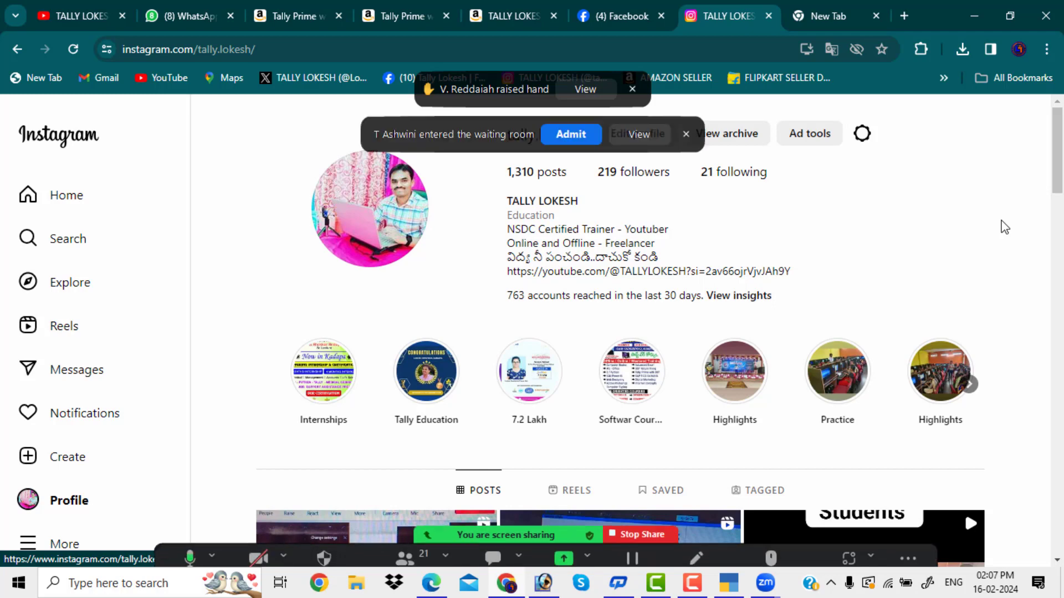
left_click(563, 134)
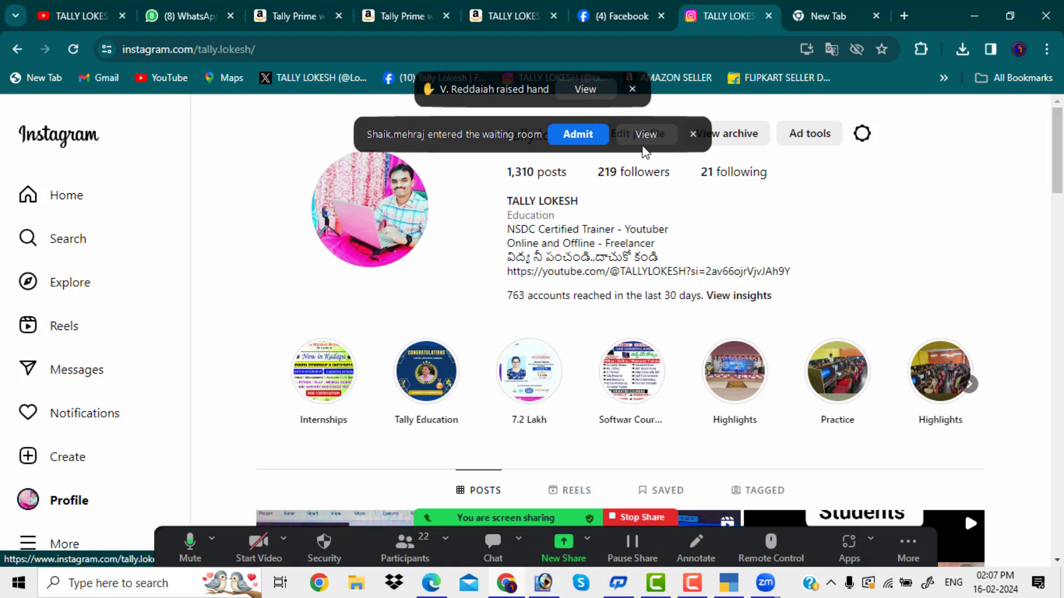
left_click(582, 134)
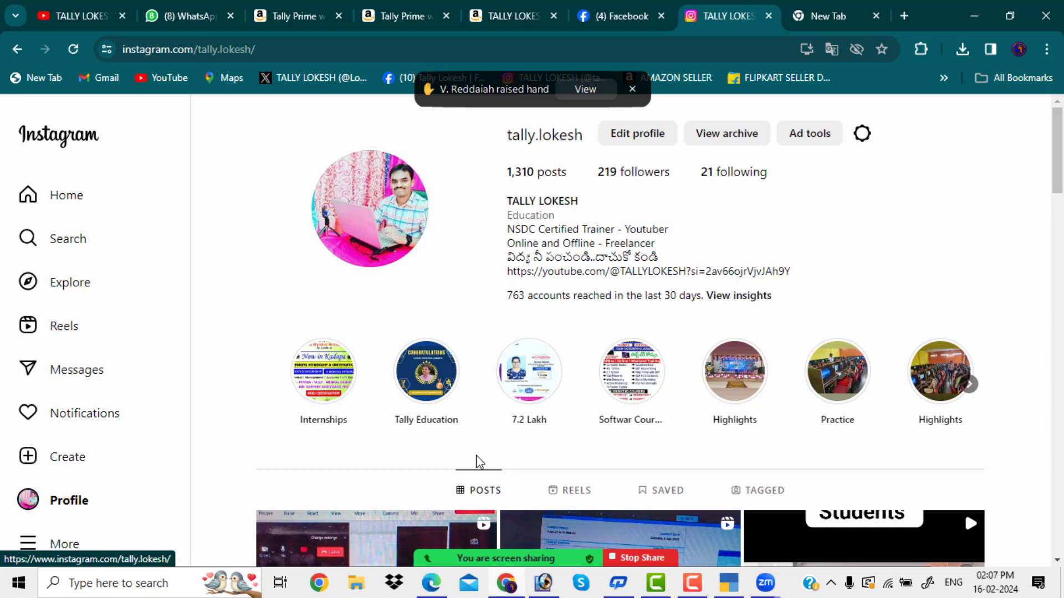
Step: Switch to GENERAL LOKESH Amazon 1.pdf in Edge, move the meeting controls off Problem 14, and highlight its capital amount 25,00,000
left_click(435, 586)
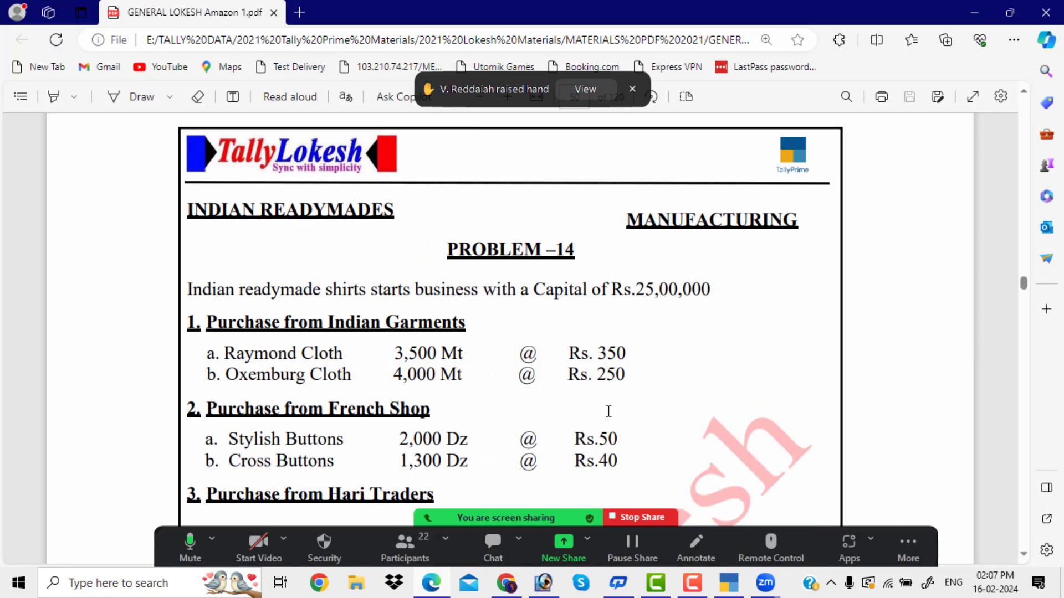
left_click_drag(733, 533, 687, 1)
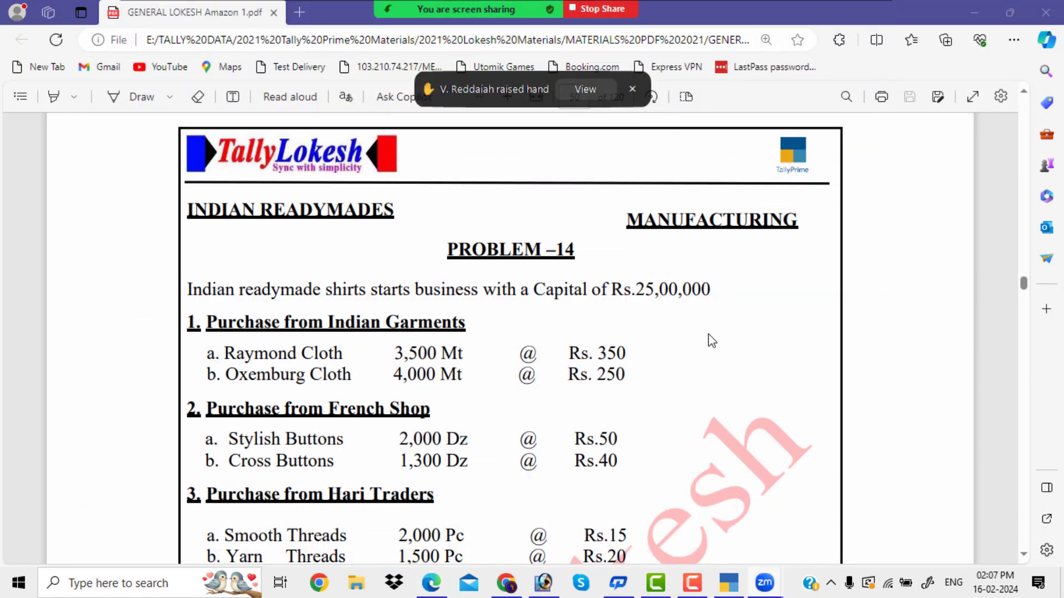
mouse_move(523, 6)
left_click_drag(639, 289, 712, 294)
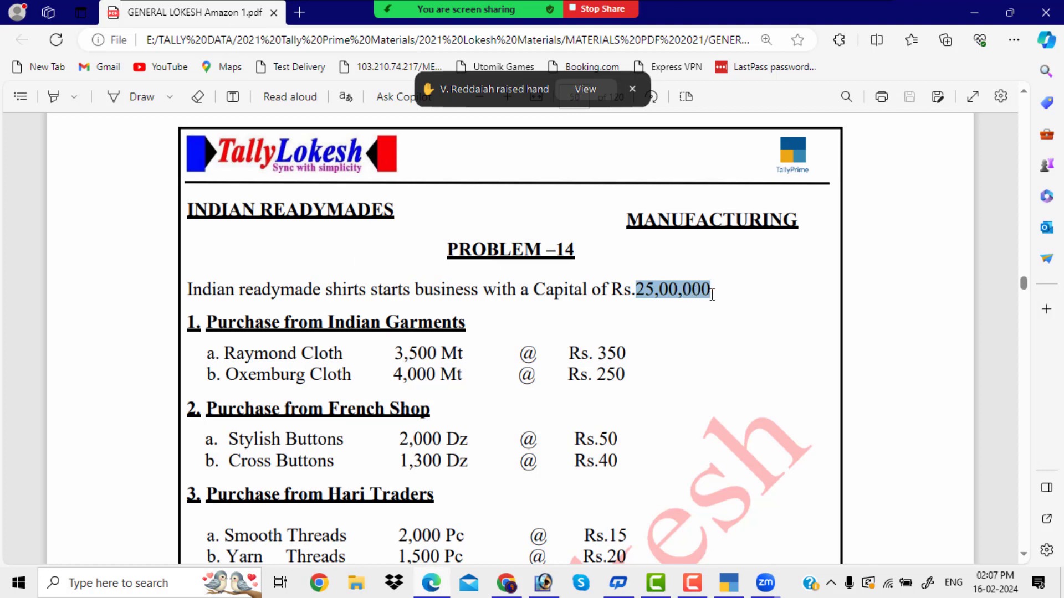
scroll(549, 341, "down", 1)
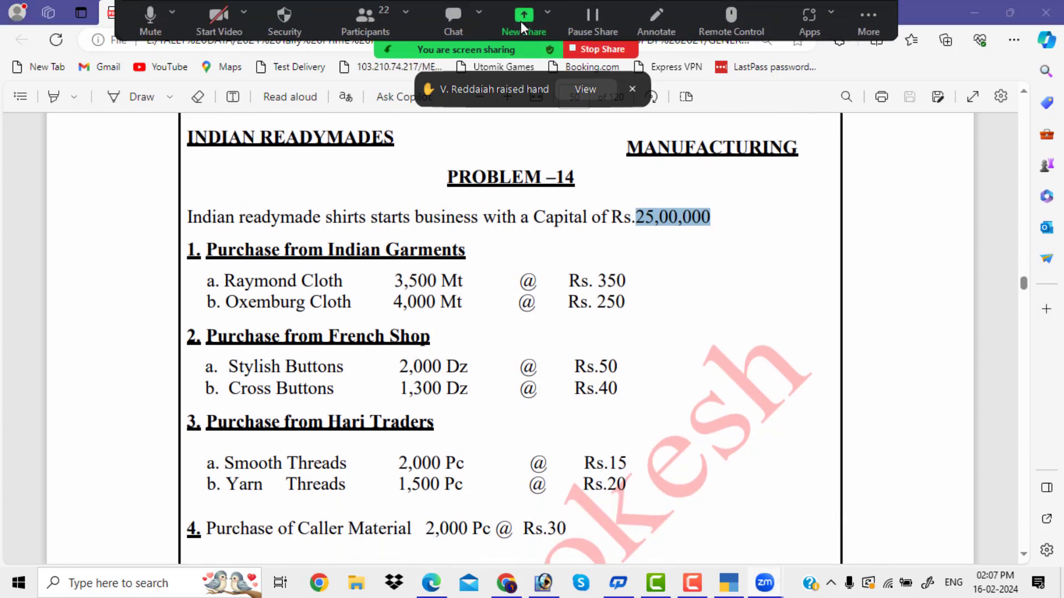
Step: Start a new share of the entire Screen in Zoom and clear the text selection in the PDF
left_click(521, 20)
left_click(280, 169)
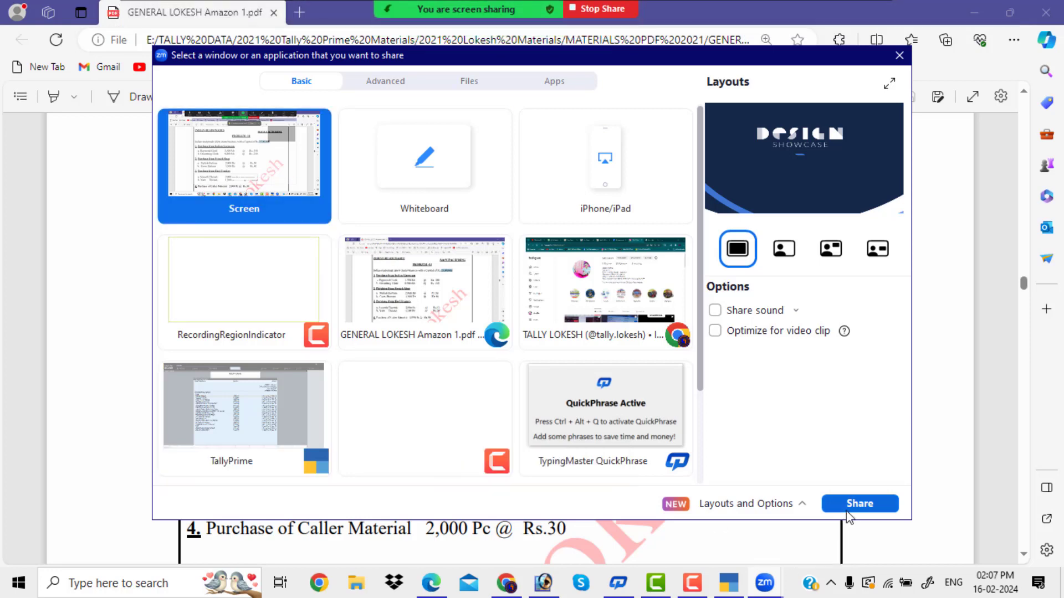
left_click(848, 504)
left_click(742, 299)
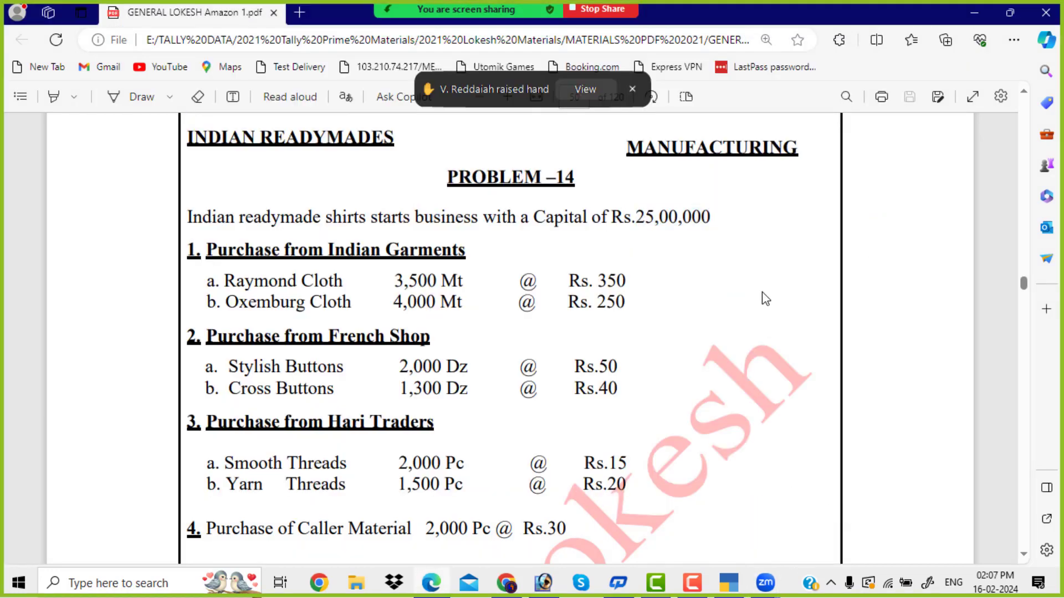
Step: Dismiss the raised-hand notice and select the capital amount 25,00,000 in Problem 14
left_click(632, 89)
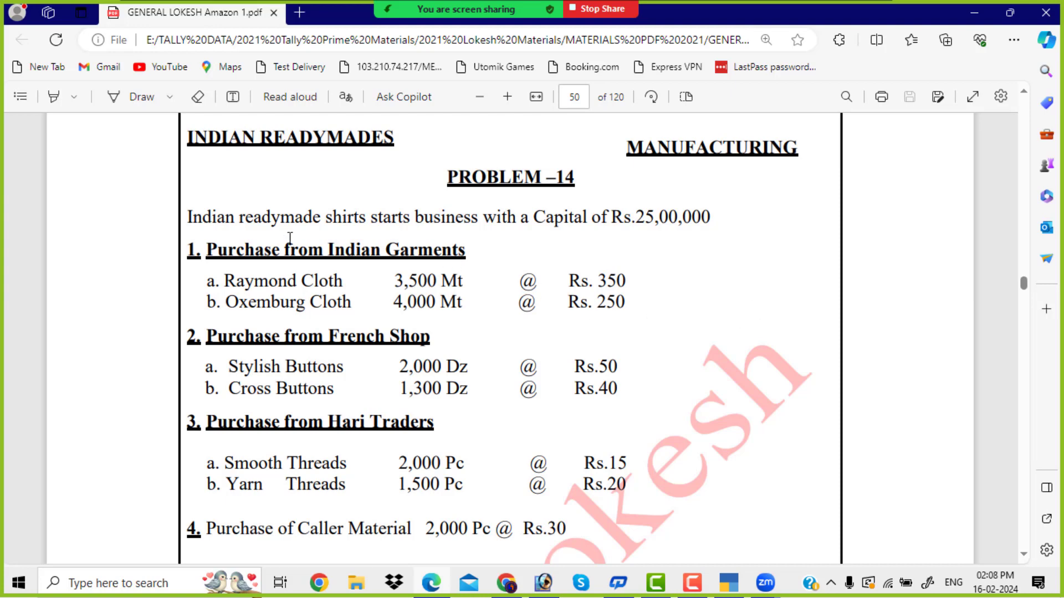
left_click_drag(641, 220, 710, 218)
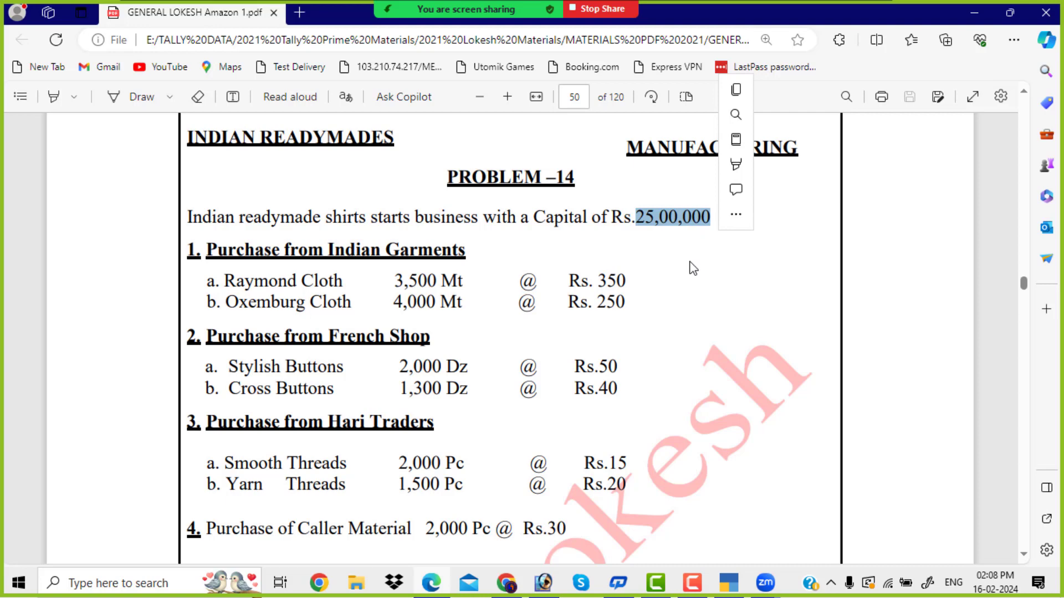
Step: Go through the Indian Garments, French Shop and Hari Traders purchases, selecting each supplier's name and text of its first item
scroll(487, 281, "down", 2)
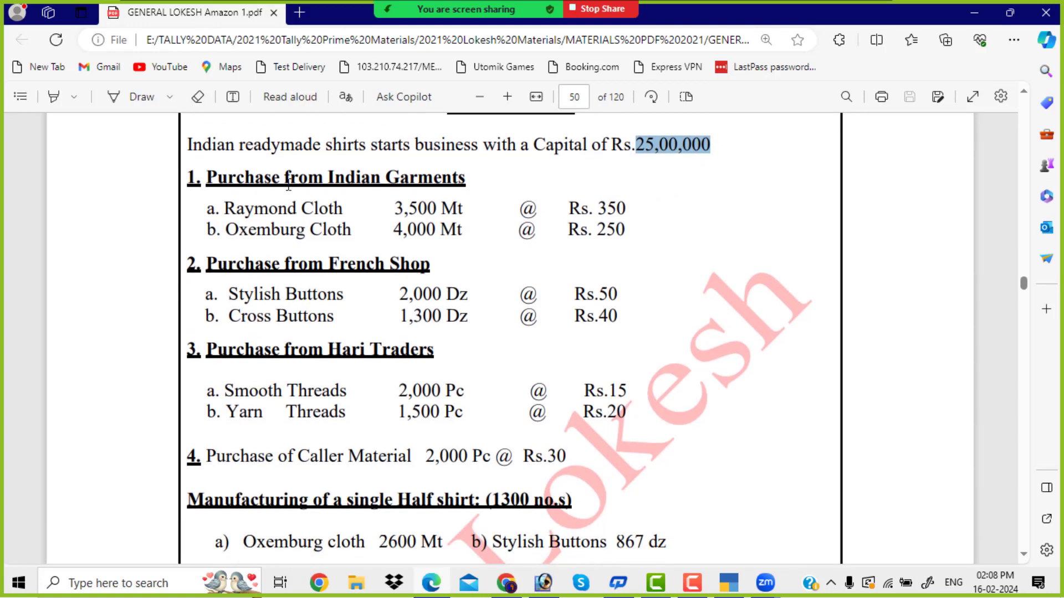
left_click_drag(327, 177, 458, 177)
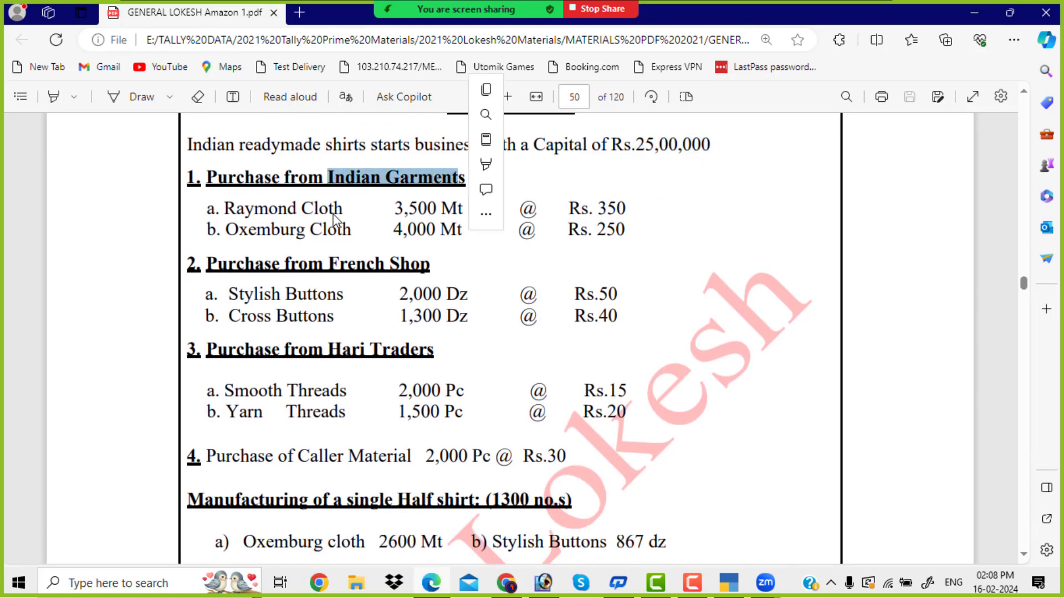
left_click_drag(304, 210, 343, 209)
left_click_drag(328, 265, 432, 268)
left_click_drag(271, 295, 336, 299)
left_click_drag(328, 350, 436, 352)
left_click_drag(287, 391, 353, 391)
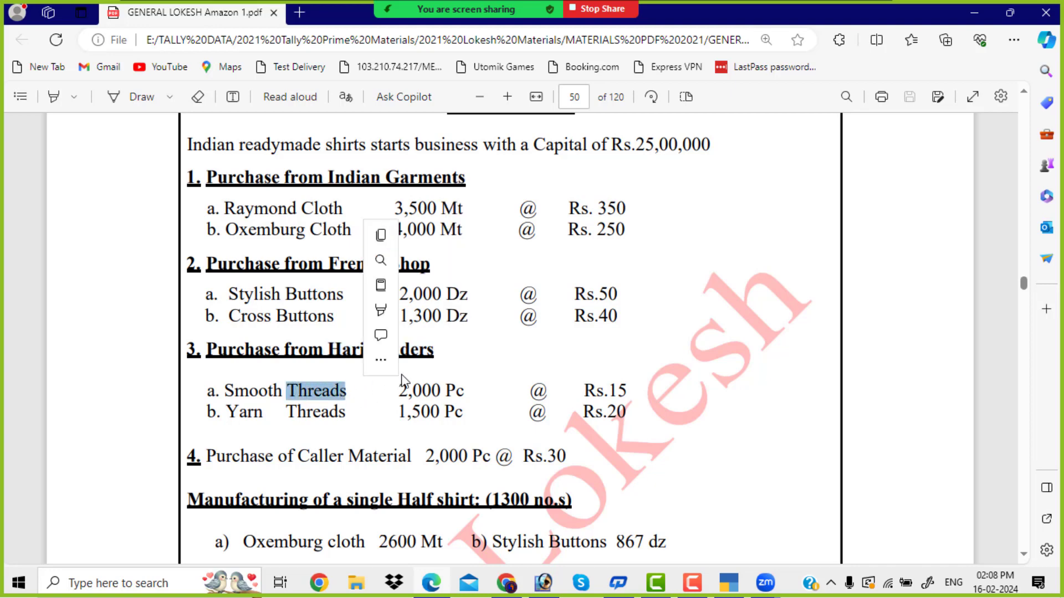
Step: Point out the Half shirt and Full shirt manufacturing headings and the Full shirt quantity by selecting their text
scroll(600, 298, "down", 3)
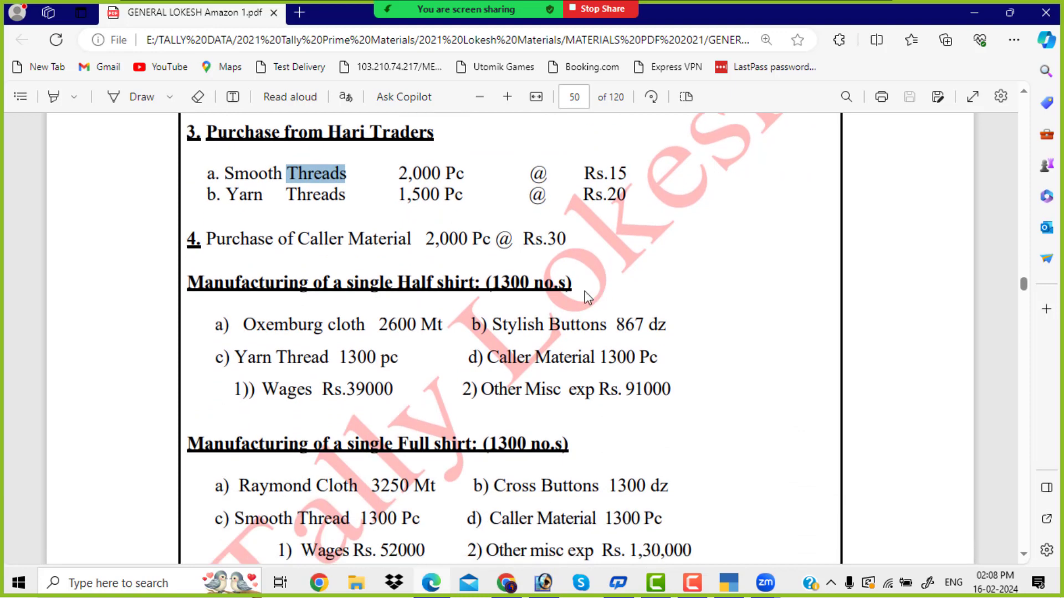
left_click_drag(397, 283, 457, 289)
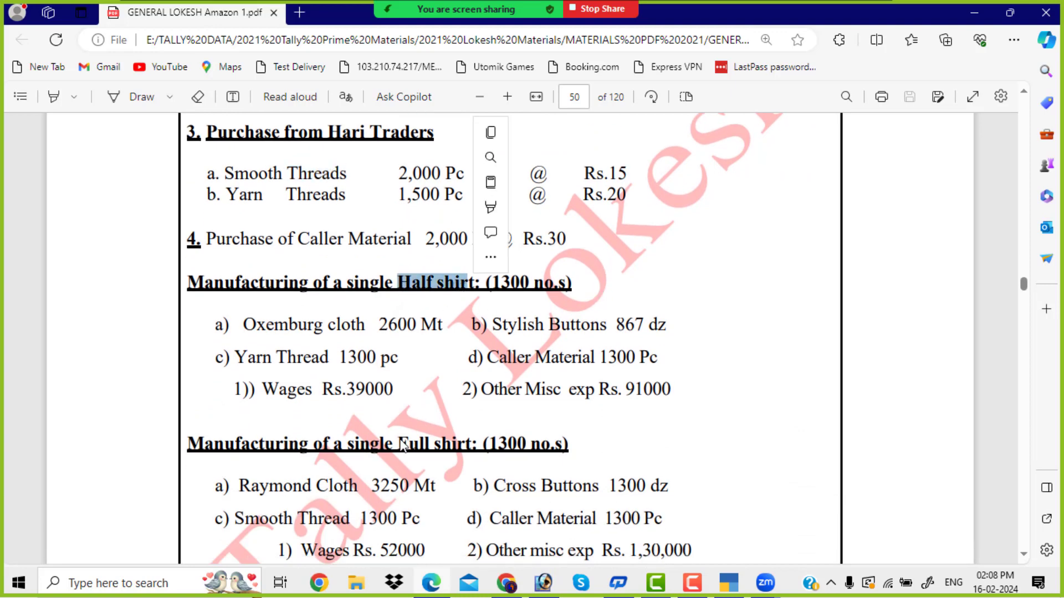
left_click_drag(397, 443, 454, 448)
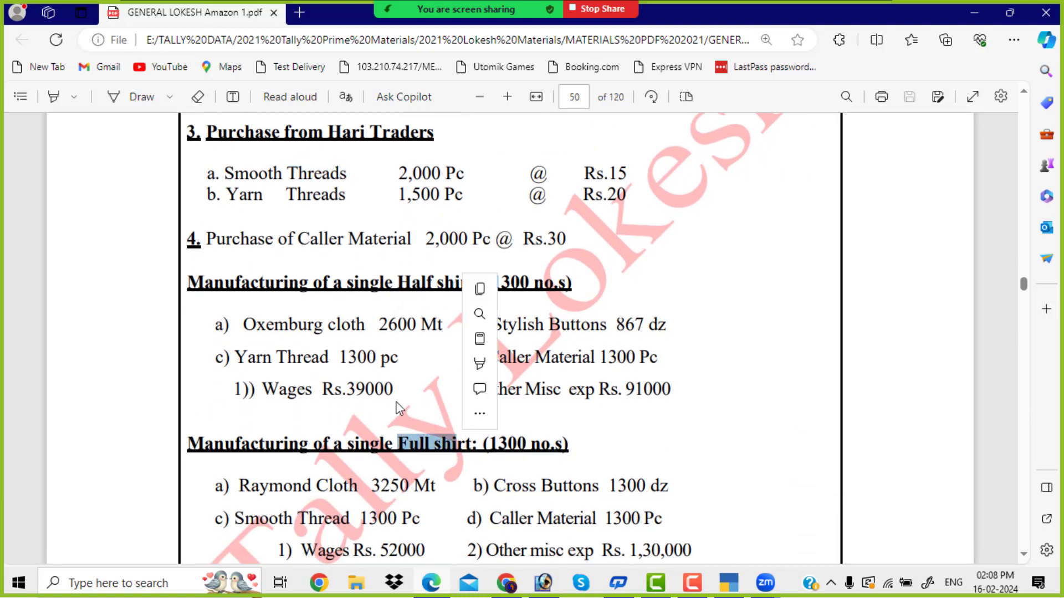
left_click(367, 366)
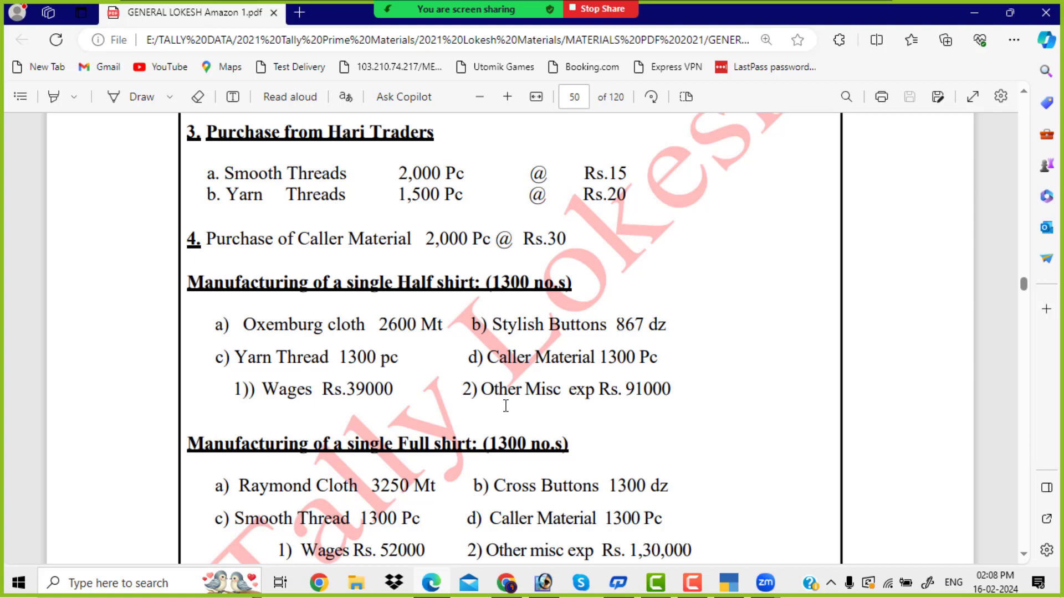
left_click_drag(493, 443, 566, 446)
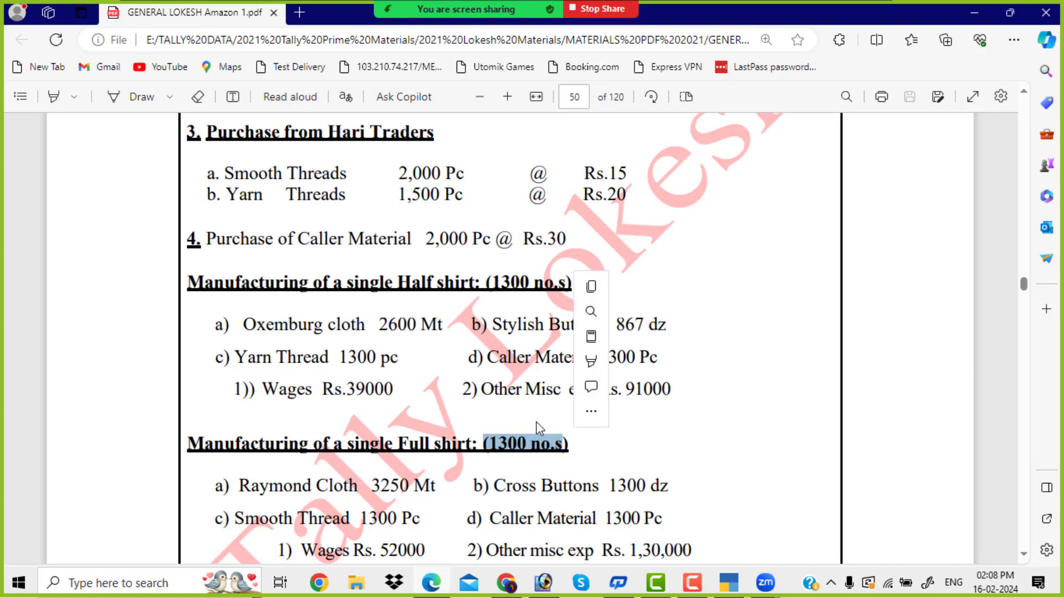
Step: Review the purchases again, select the Half shirt's material lines and both shirts' 1300 no.s quantities, and clear the selection
scroll(405, 224, "up", 3)
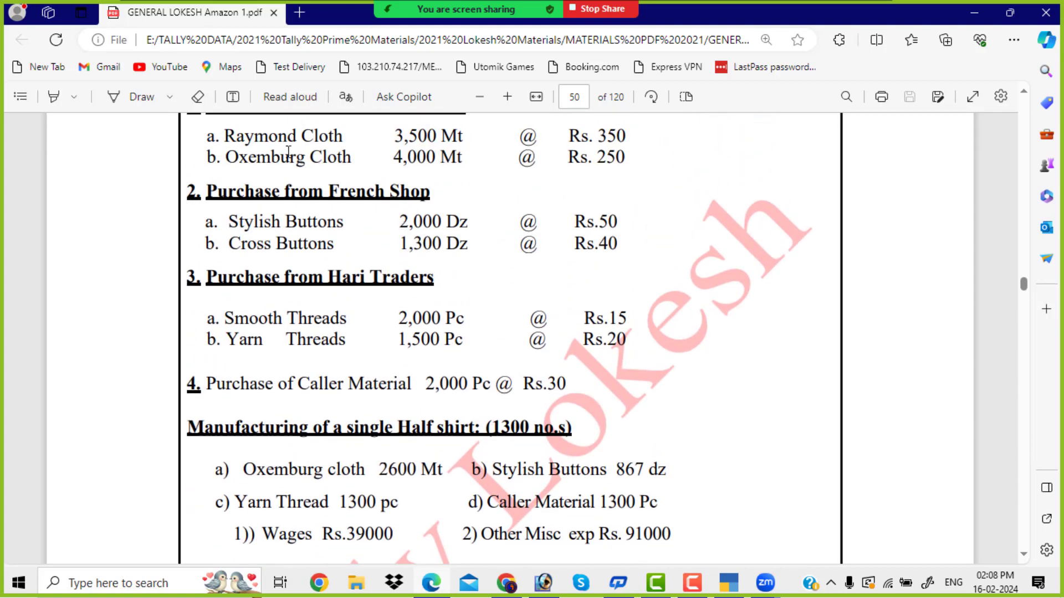
scroll(288, 152, "up", 2)
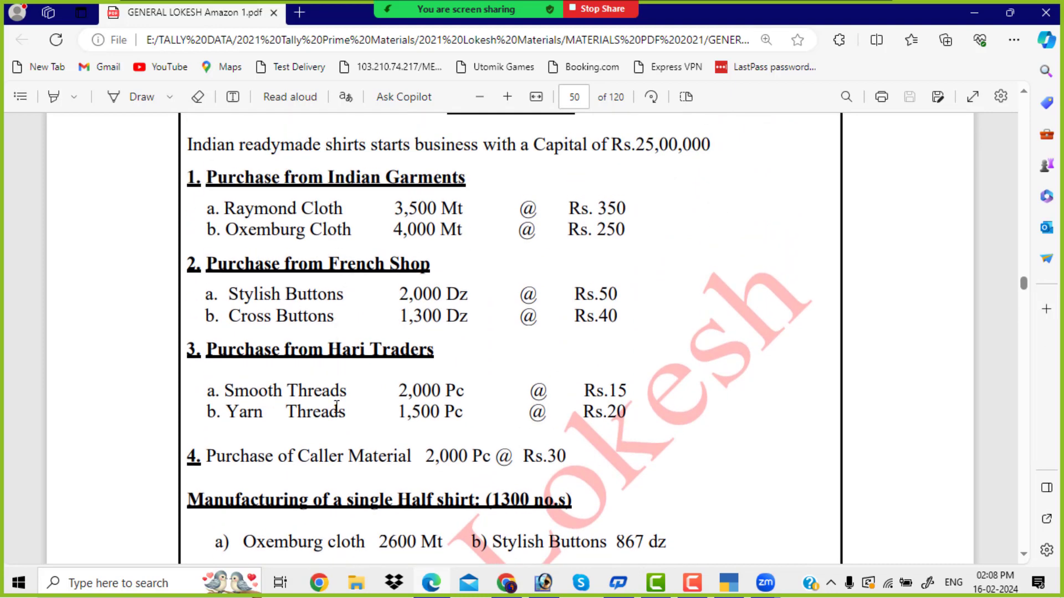
scroll(336, 408, "down", 2)
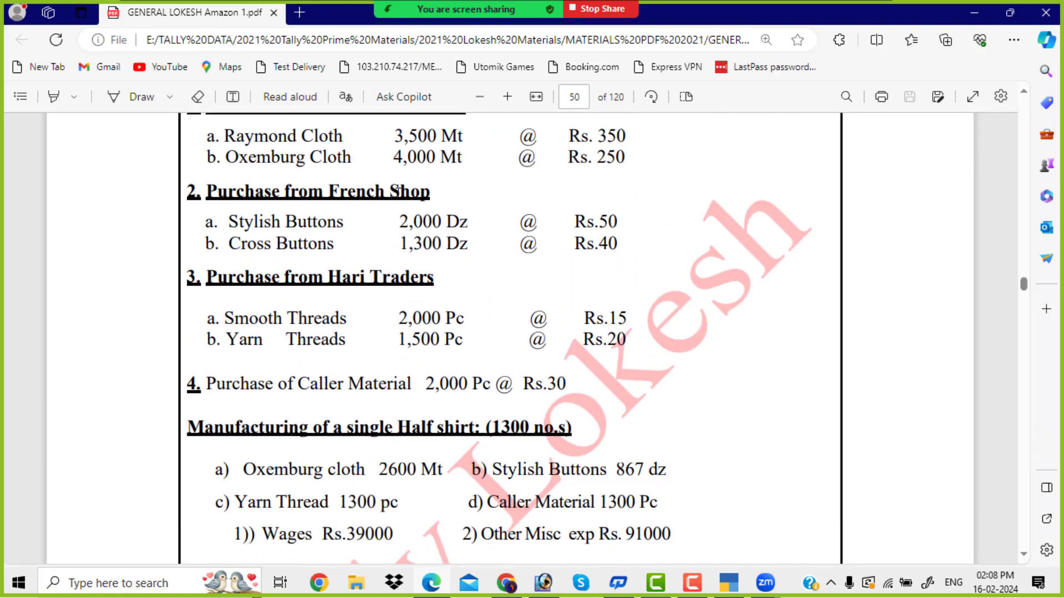
scroll(388, 266, "down", 6)
left_click_drag(243, 255, 667, 284)
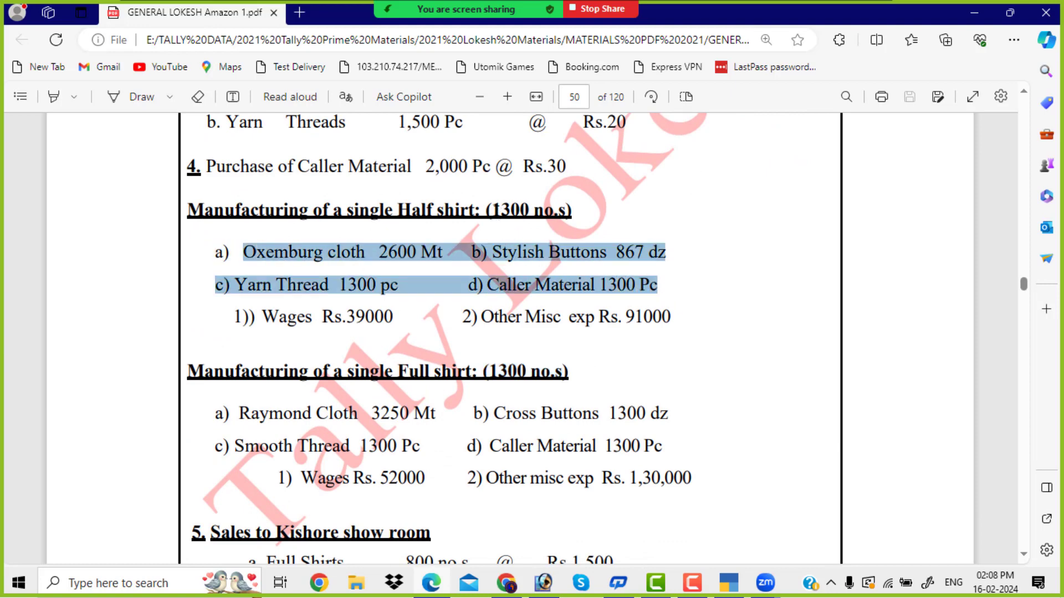
left_click_drag(489, 211, 576, 230)
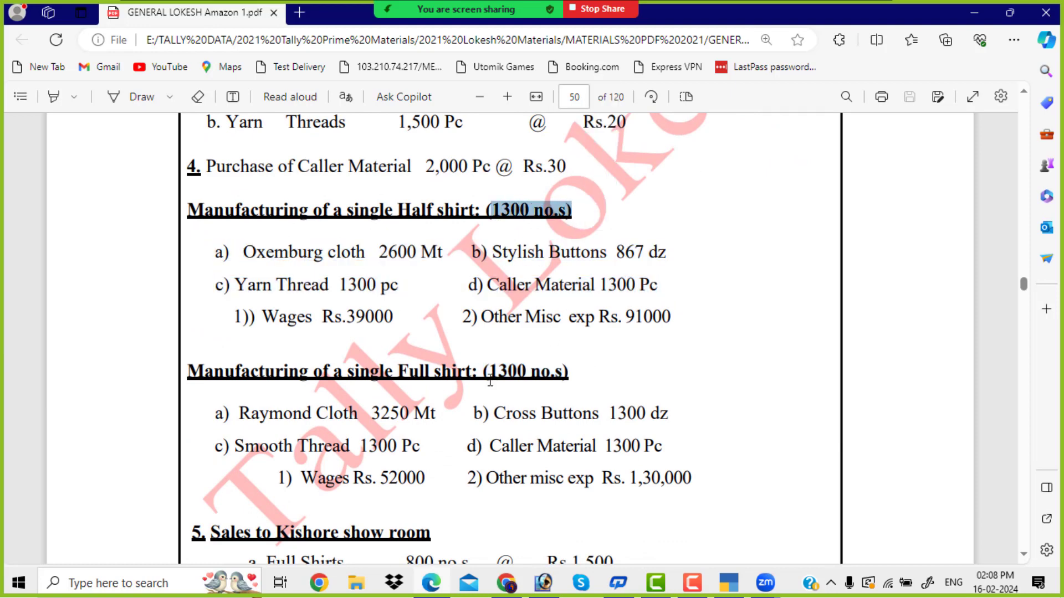
left_click_drag(487, 370, 580, 374)
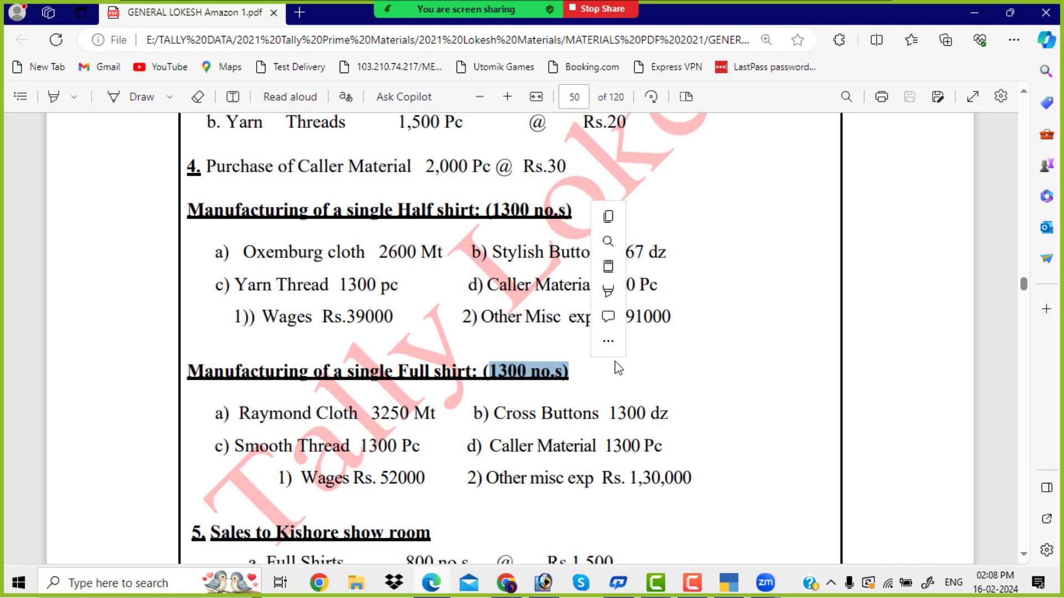
left_click(774, 315)
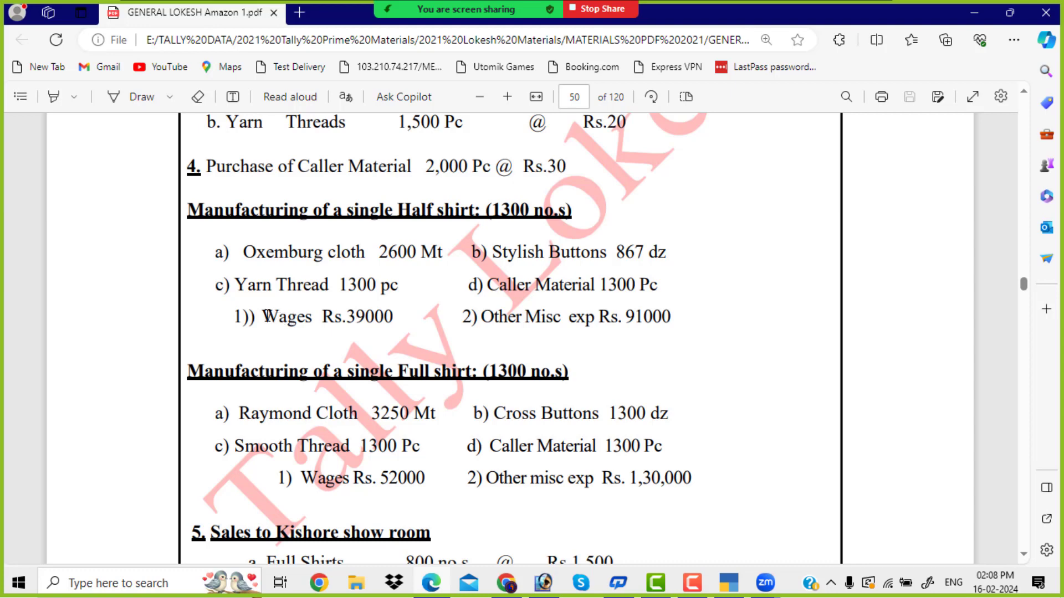
Step: Select the Half shirt's Wages Rs.39000 and its Other Misc exp Rs. 91000 in turn
left_click_drag(265, 315, 395, 315)
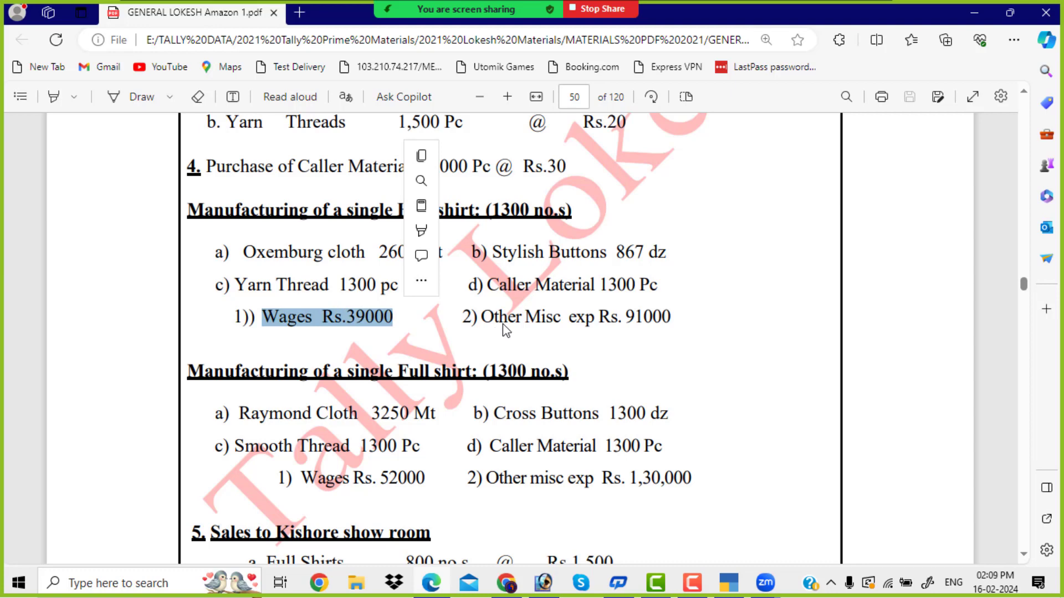
left_click(486, 322)
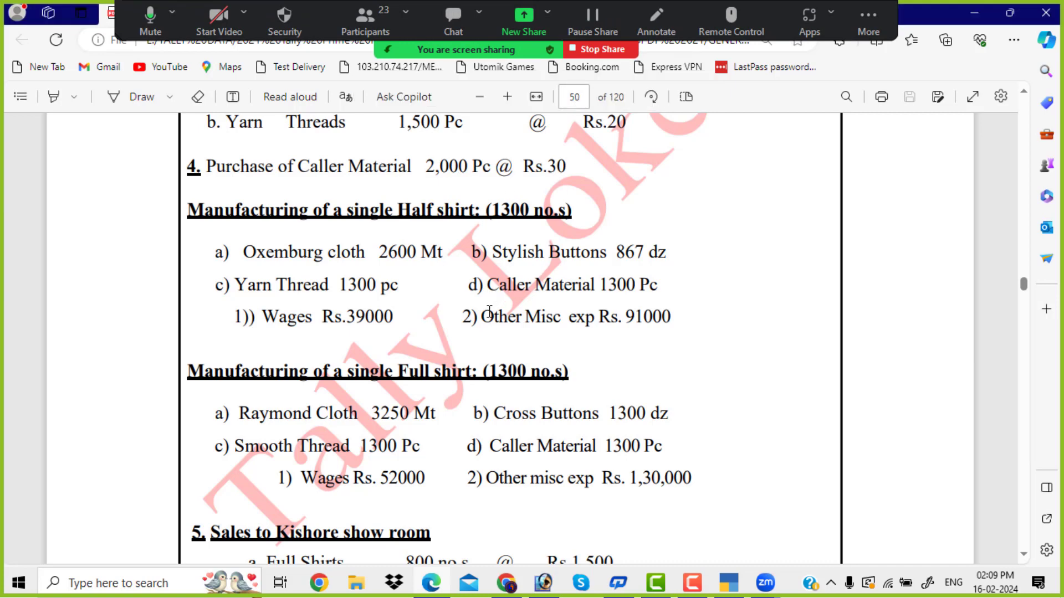
left_click_drag(485, 316, 670, 317)
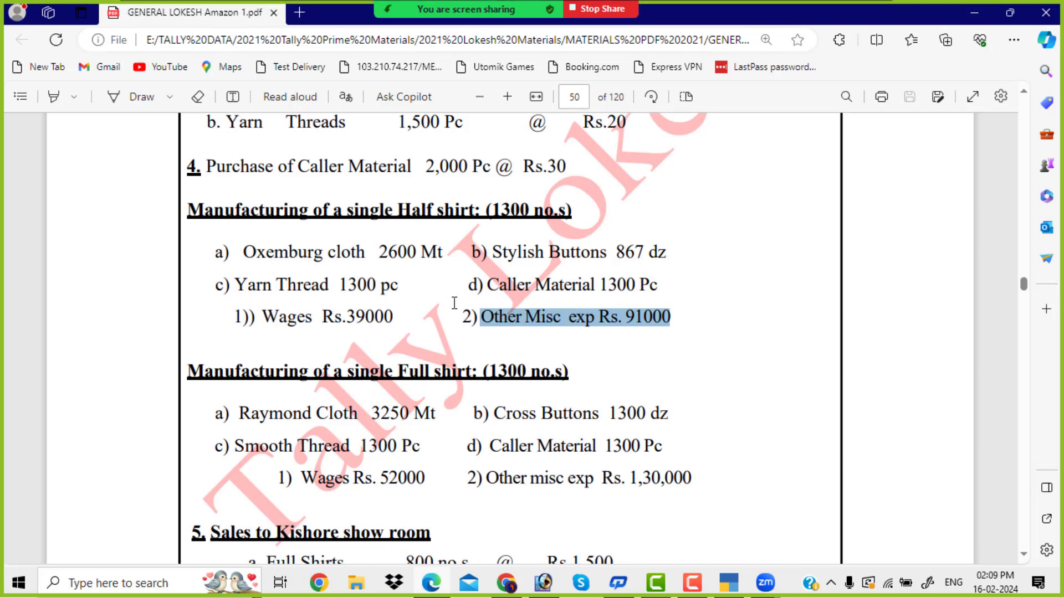
Step: Go through the rest of Problem 14, selecting the Full shirt quantity, the Kishore show room sales heading and the net profit line
scroll(452, 302, "down", 1)
scroll(480, 340, "down", 1)
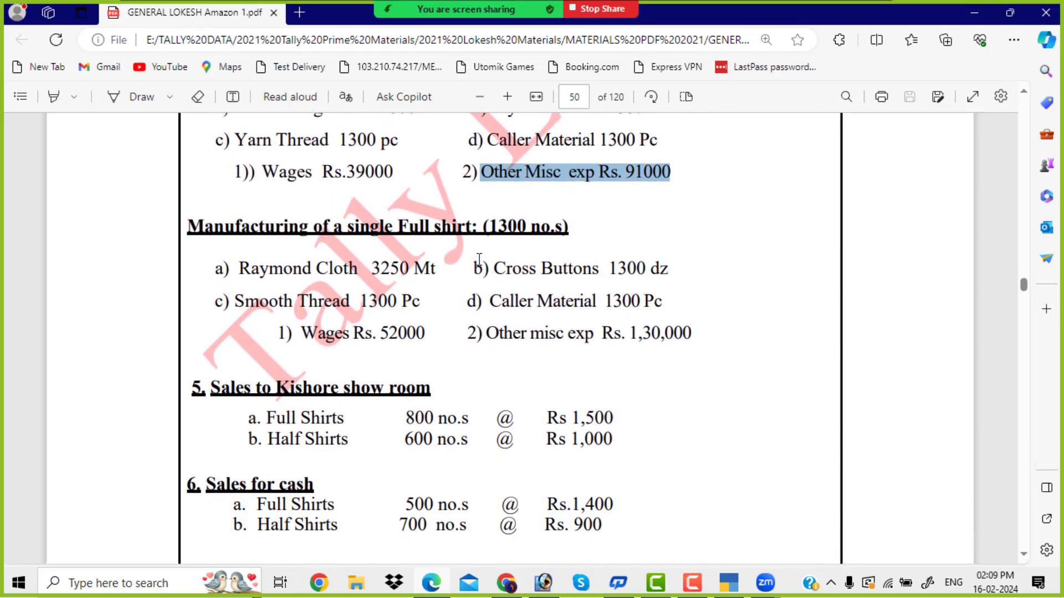
left_click_drag(490, 227, 570, 227)
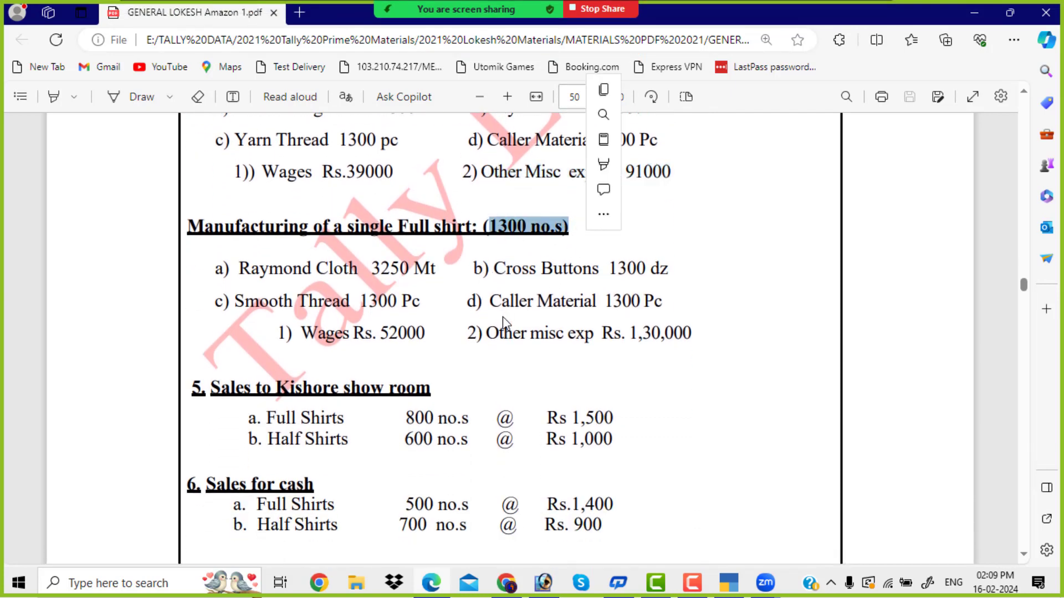
scroll(501, 335, "down", 1)
left_click_drag(279, 316, 445, 314)
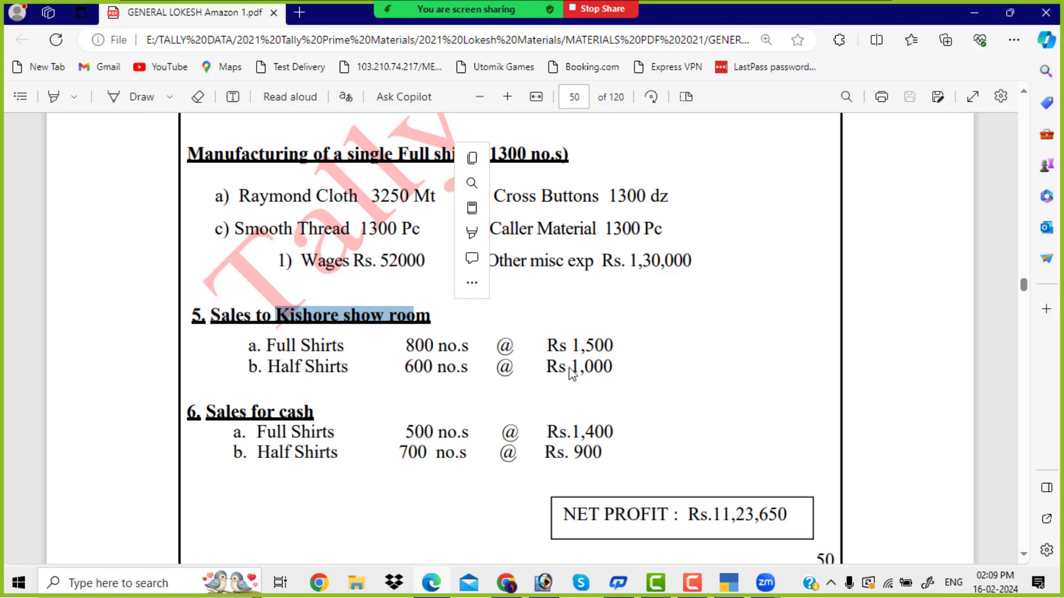
scroll(612, 361, "down", 2)
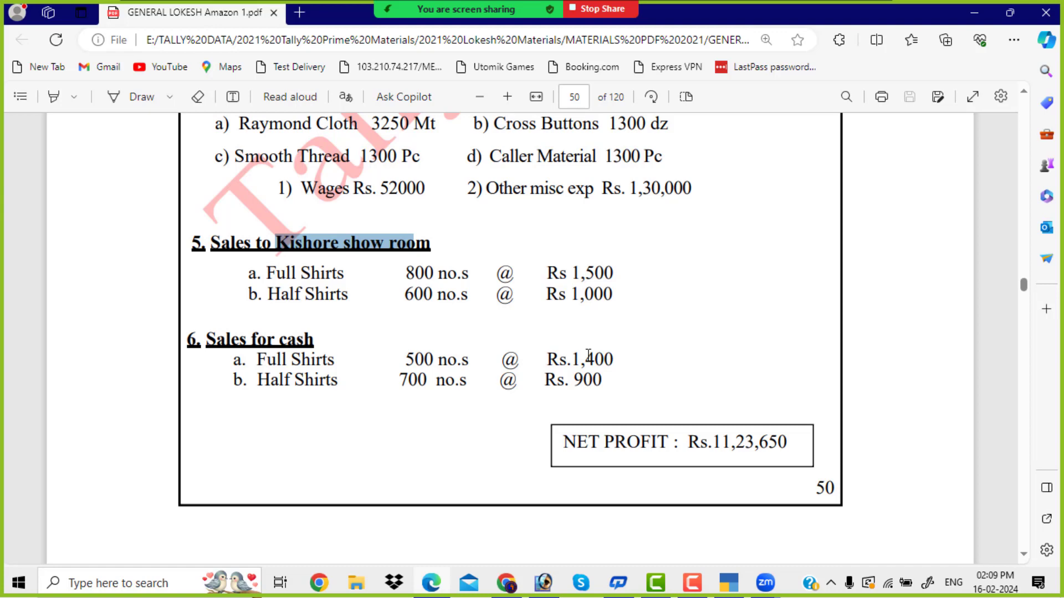
left_click_drag(565, 446, 787, 445)
Step: Recheck the purchases and select both shirts' quantities and the Half shirt's cloth, button and thread entries
scroll(541, 357, "up", 5)
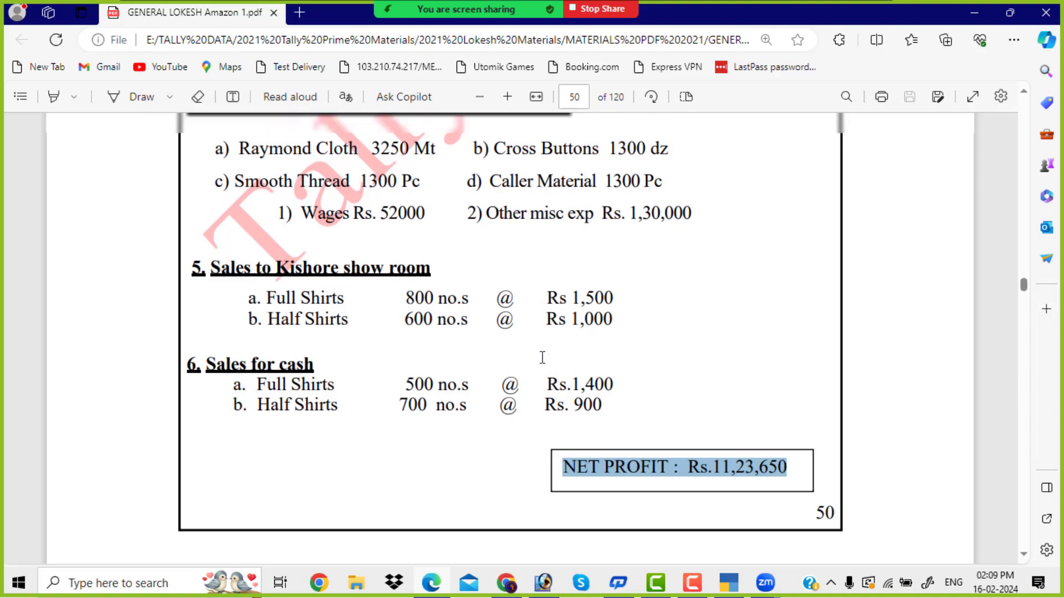
scroll(541, 357, "up", 8)
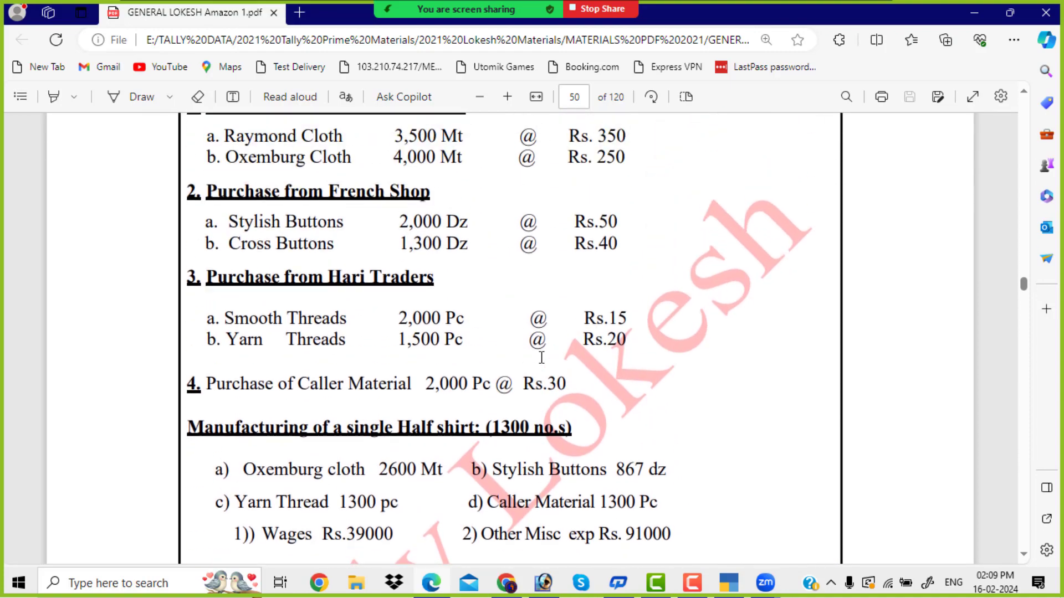
scroll(541, 358, "down", 7)
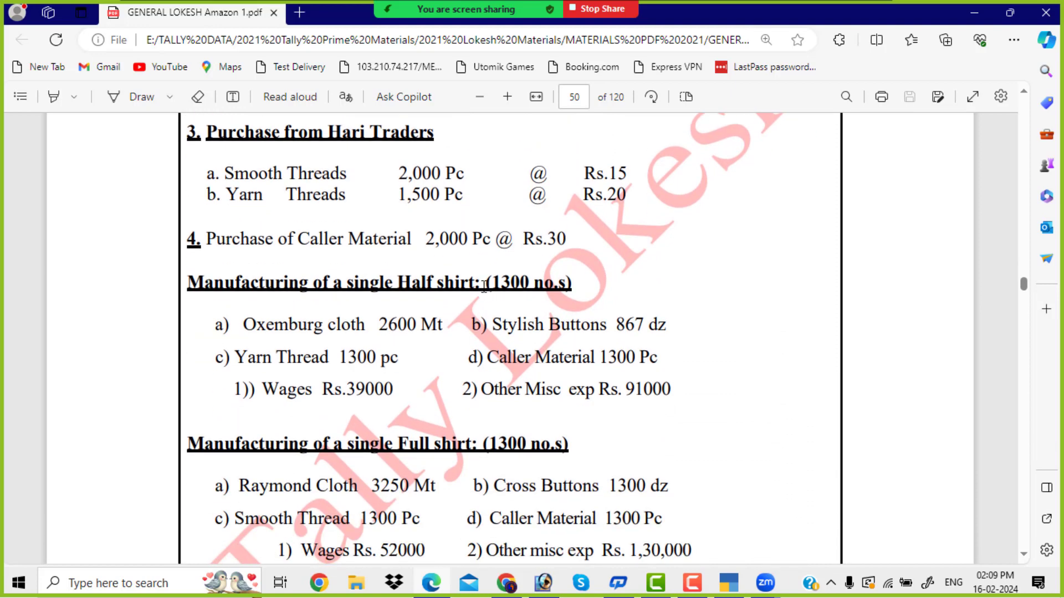
left_click_drag(484, 286, 572, 284)
left_click_drag(489, 443, 569, 444)
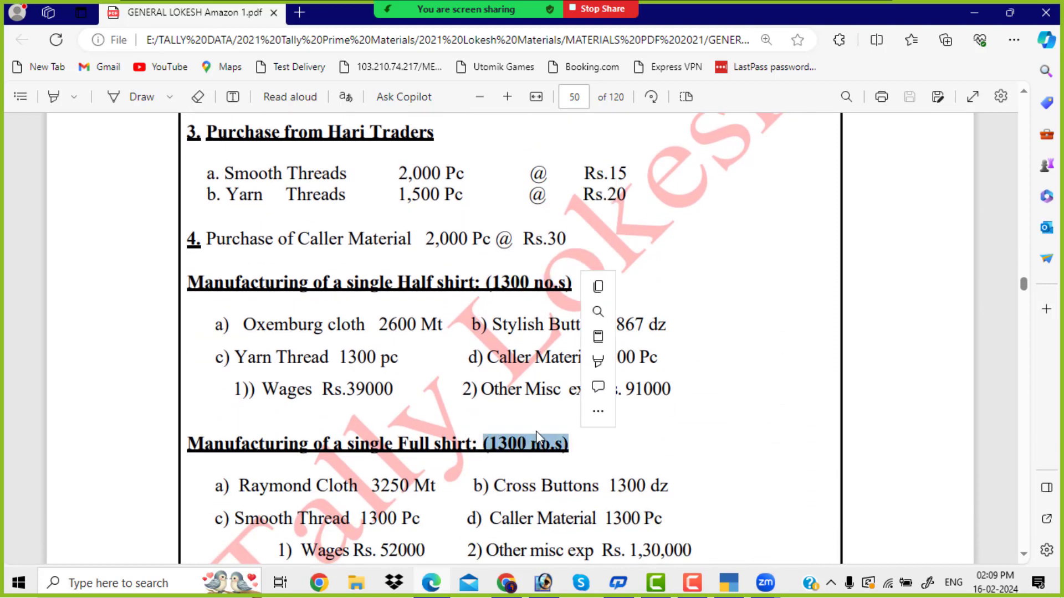
left_click_drag(243, 325, 376, 325)
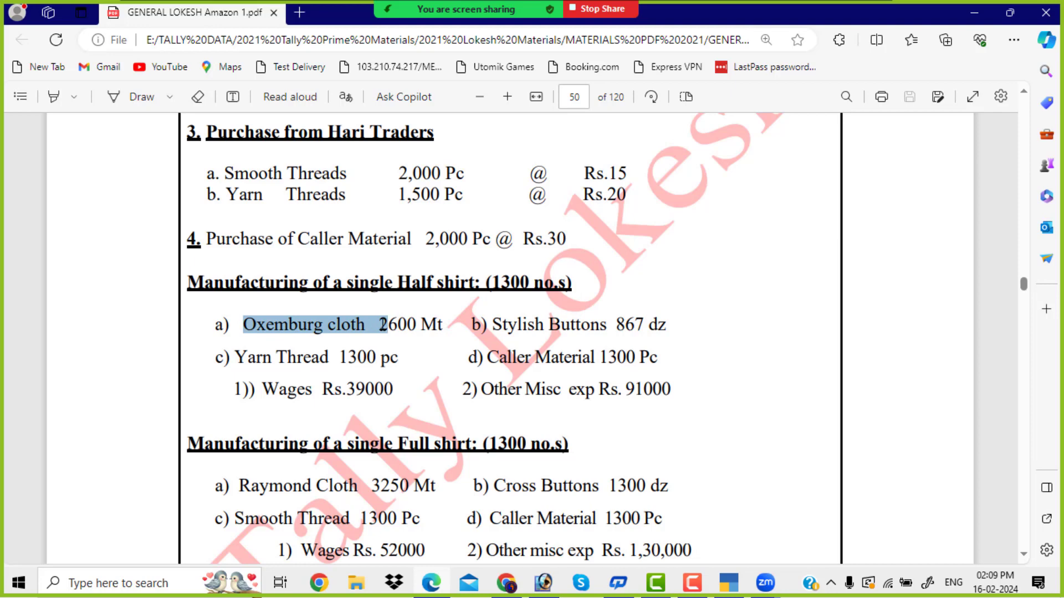
left_click_drag(549, 325, 628, 326)
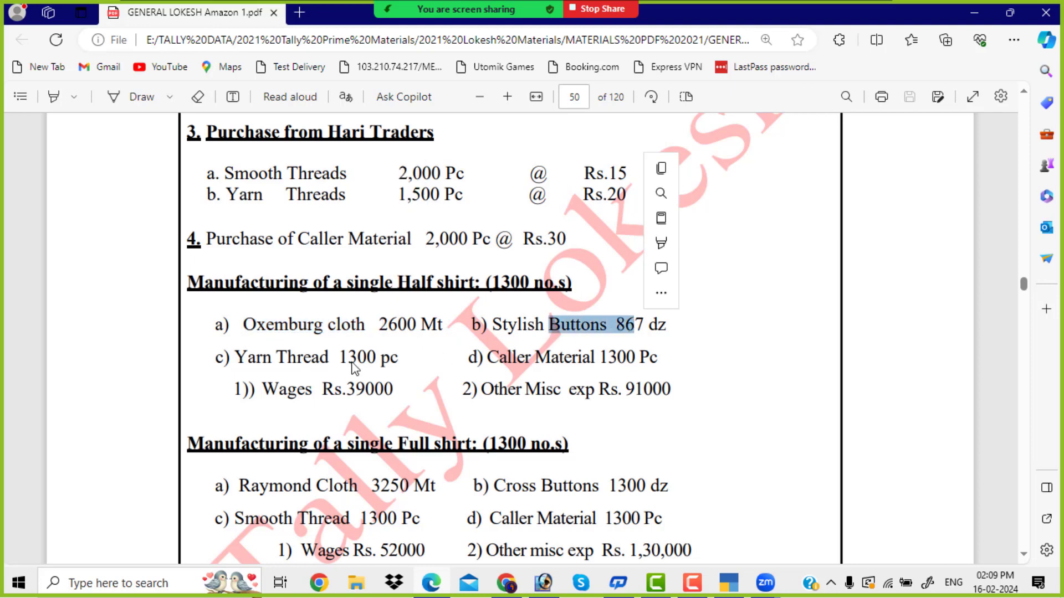
left_click_drag(275, 359, 401, 360)
Step: Return to the Indian Readymades heading at the start of Problem 14 and switch to TallyPrime
scroll(414, 382, "down", 1)
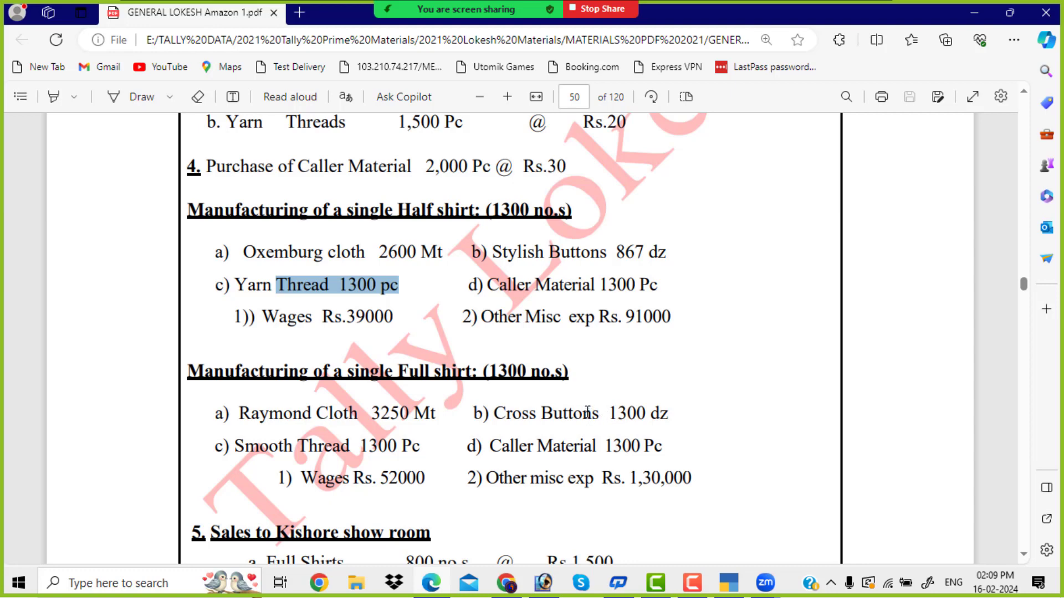
scroll(591, 355, "up", 8)
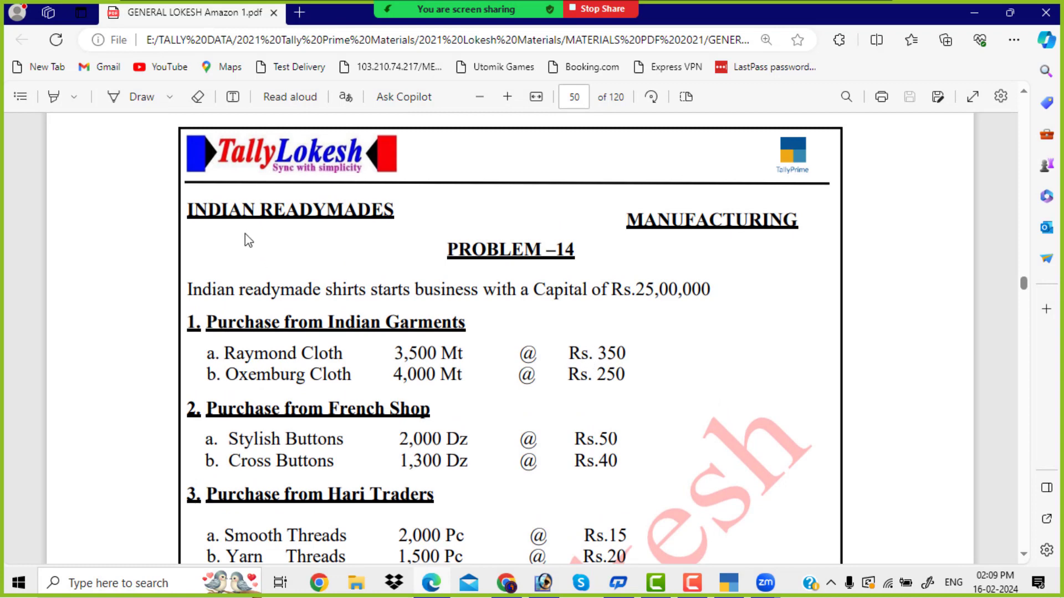
left_click(729, 582)
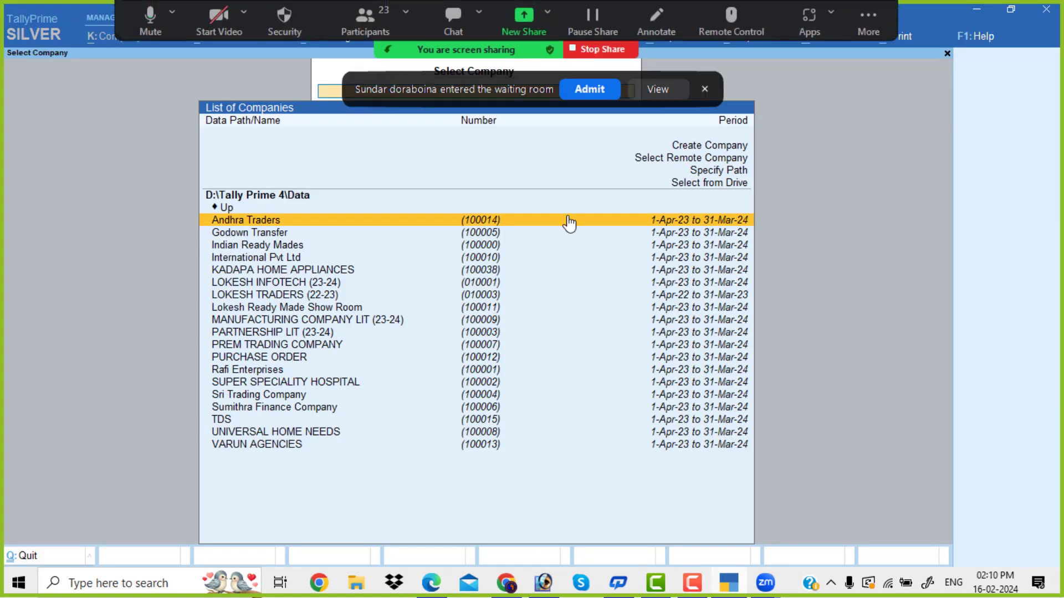
Step: Admit the participant in the waiting room and open the meeting's participant list
left_click(572, 89)
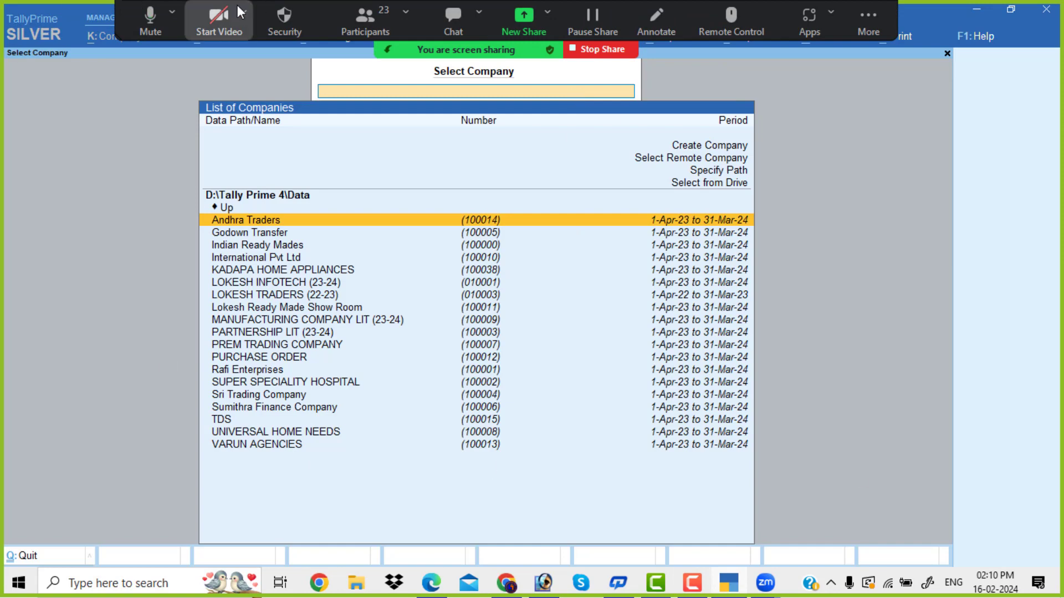
left_click(371, 11)
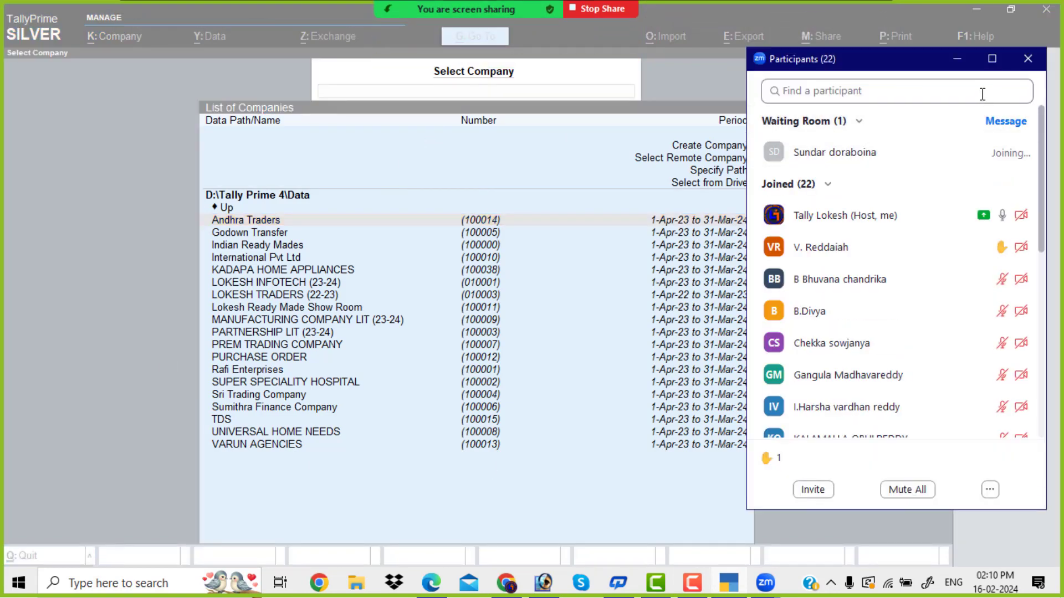
Step: Minimize the participant list and dismiss the raised-hands notification over the company list
left_click(957, 59)
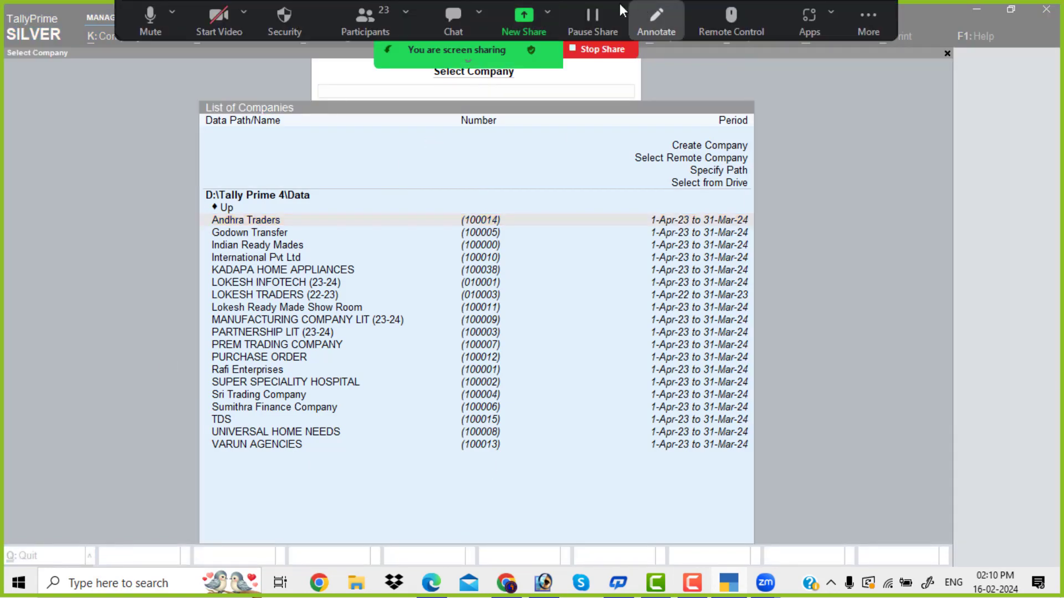
left_click(854, 247)
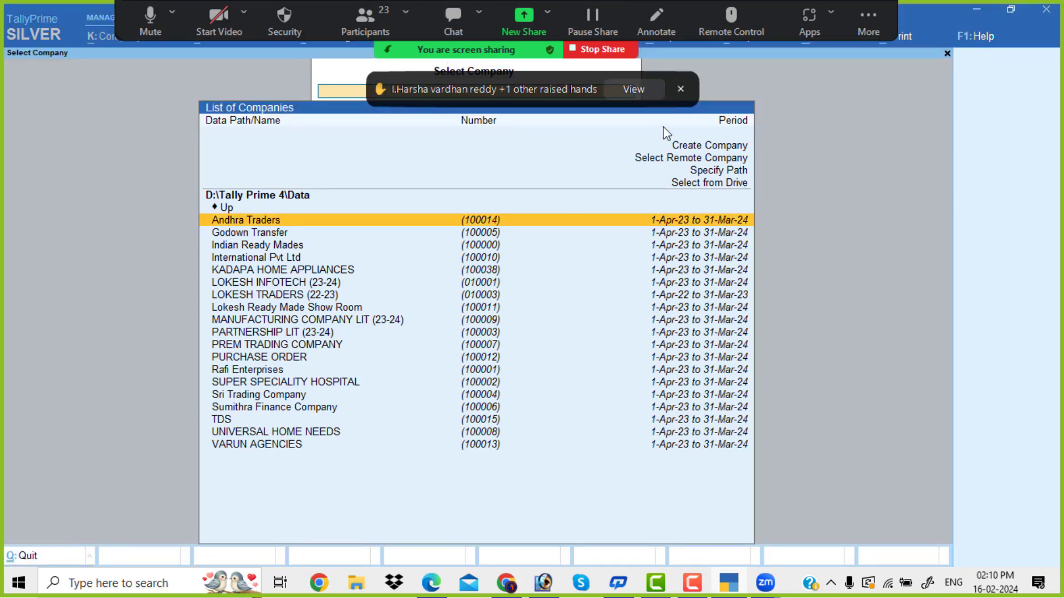
left_click(679, 89)
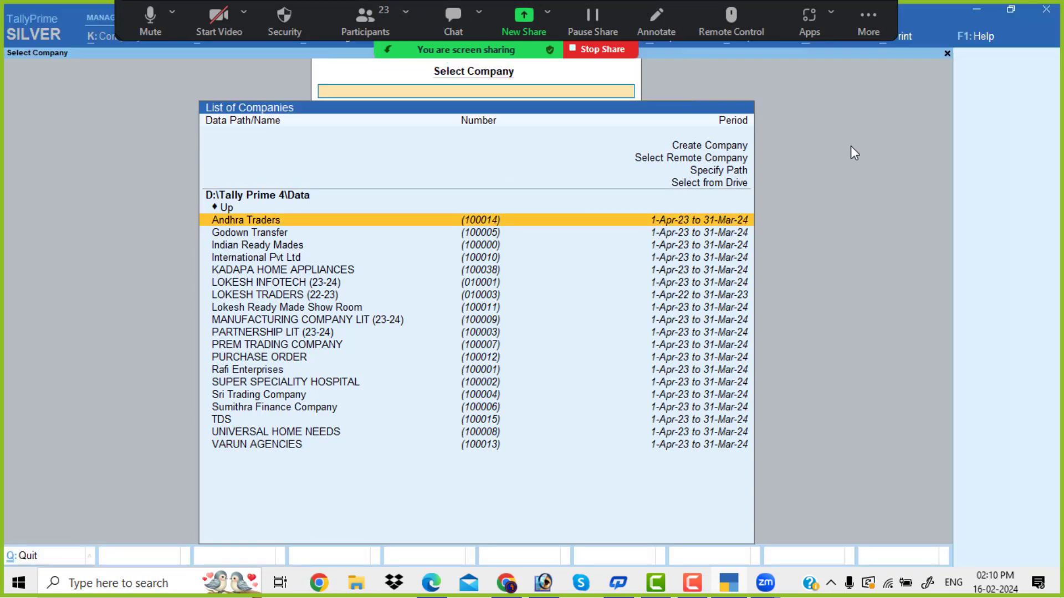
Step: Start creating a new company and enter Indian as the first word of its name
key("Up")
key("Up")
key("Up")
key("Up")
key("Up")
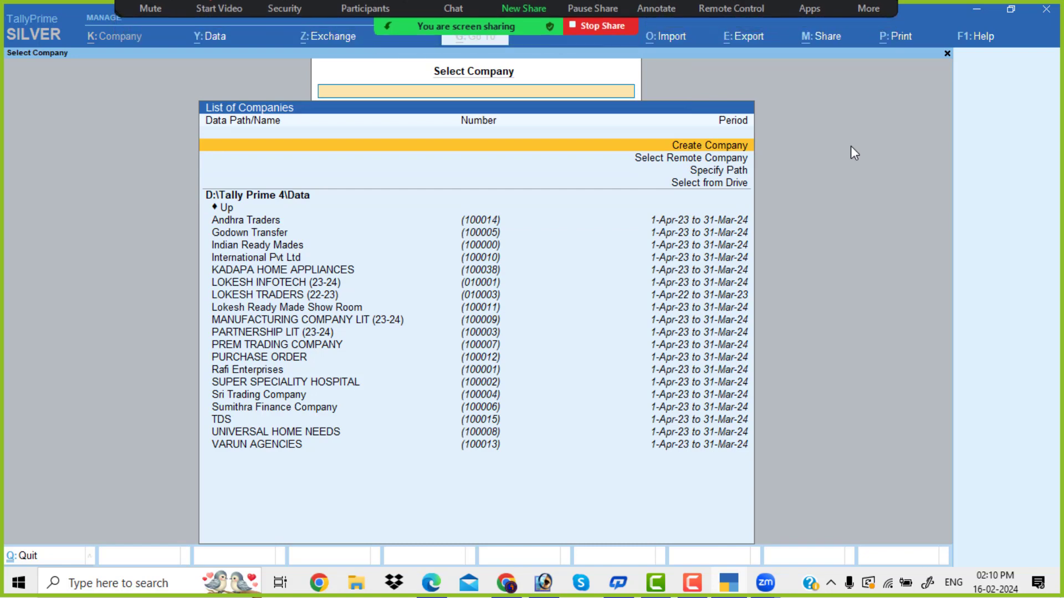
key("Return")
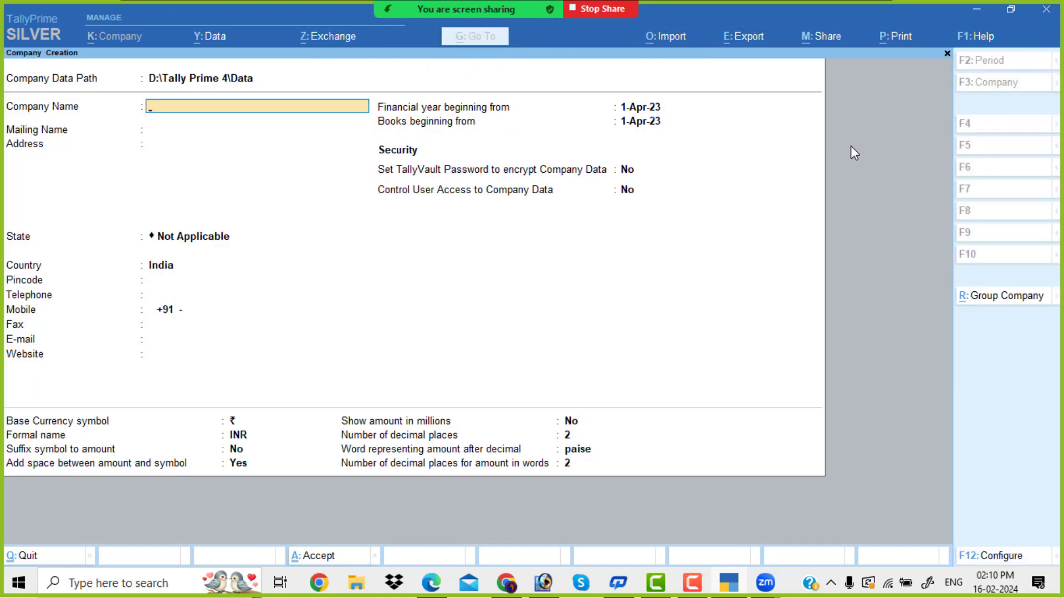
type("Indian Tead")
key("BackSpace")
key("BackSpace")
key("BackSpace")
type("r")
key("BackSpace")
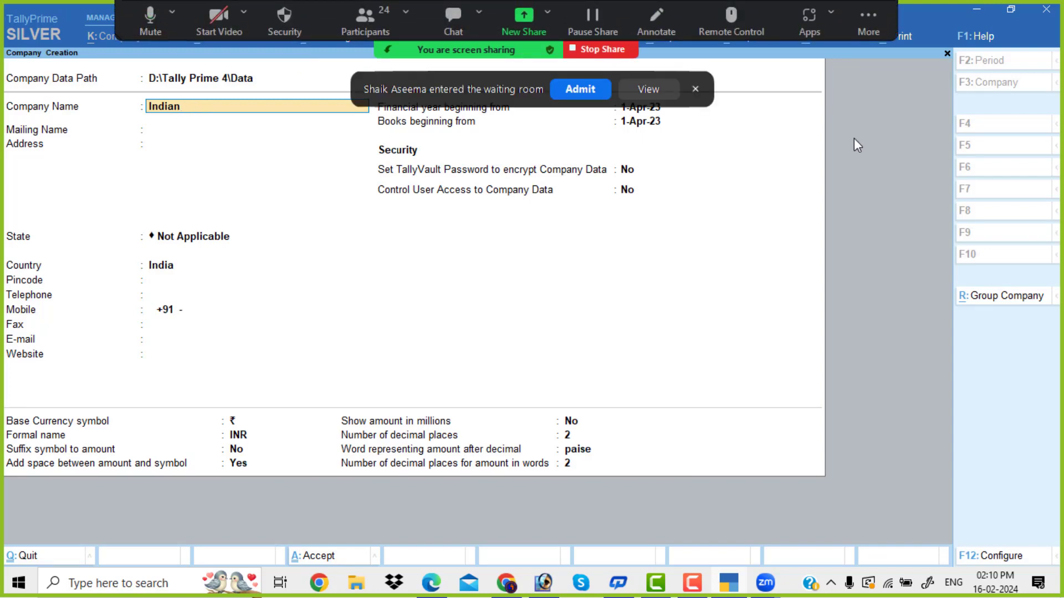
Step: Admit the waiting participant and complete the company name as Indian Ready Mades, leaving the address blank
left_click(593, 95)
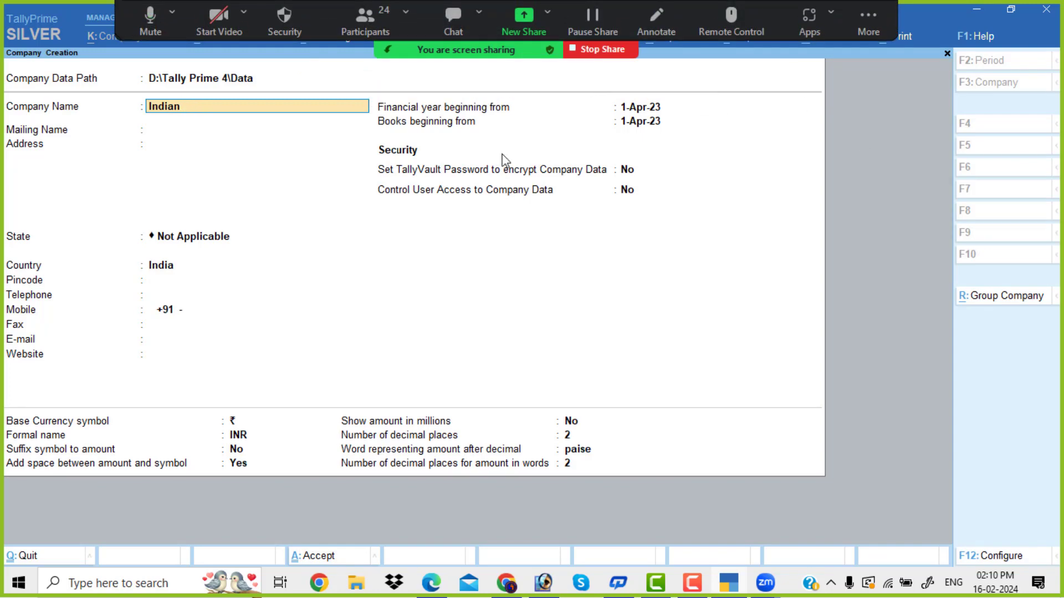
type("Rea")
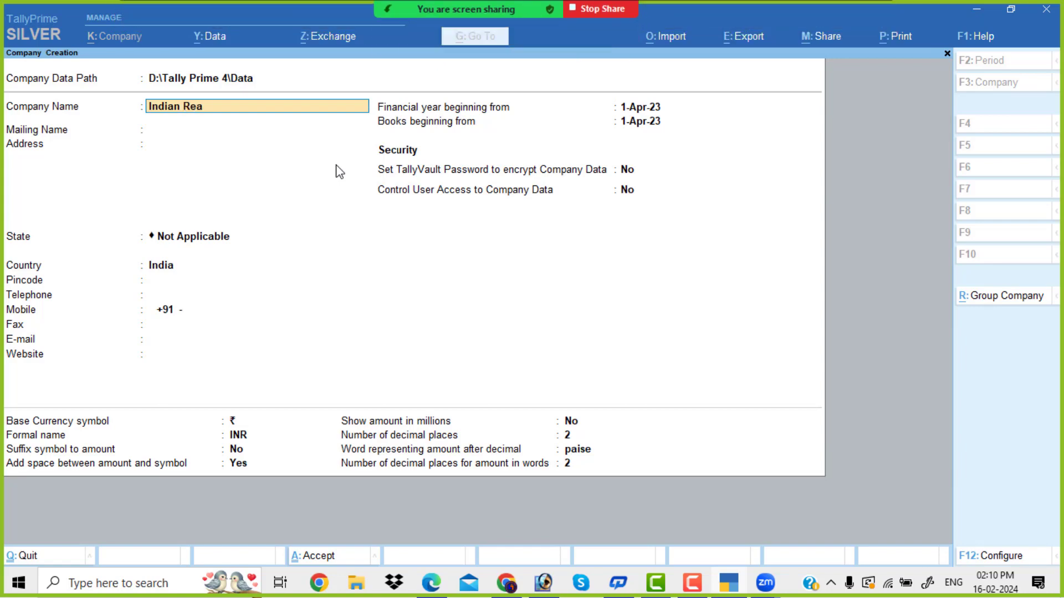
type("dy Ma")
key("Return")
key("Return")
key("Return")
Step: Set the company's state to Andhra Pradesh and save the new company
key("Down")
key("Down")
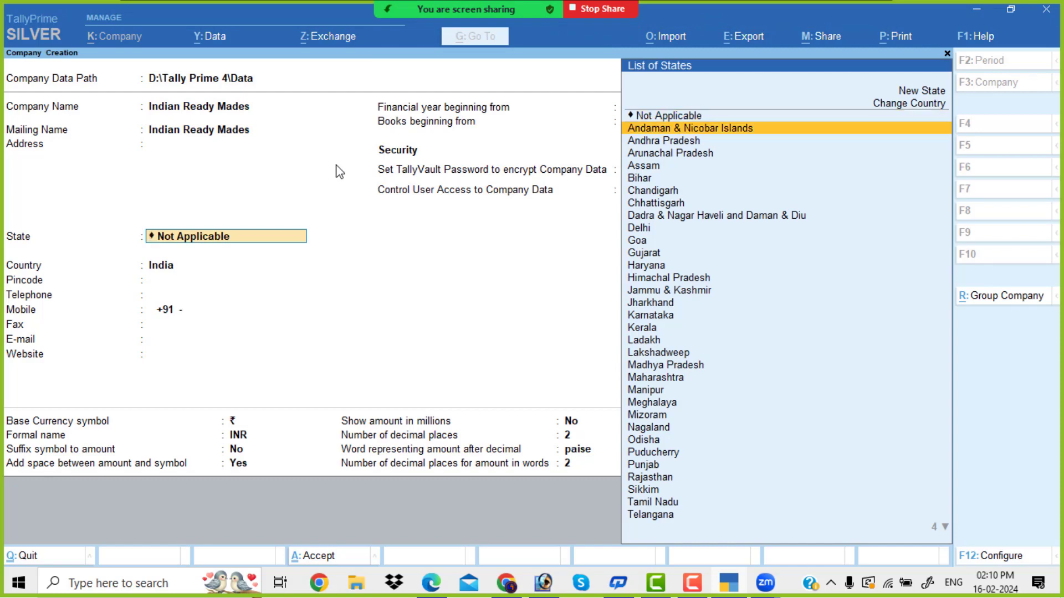
key("Return")
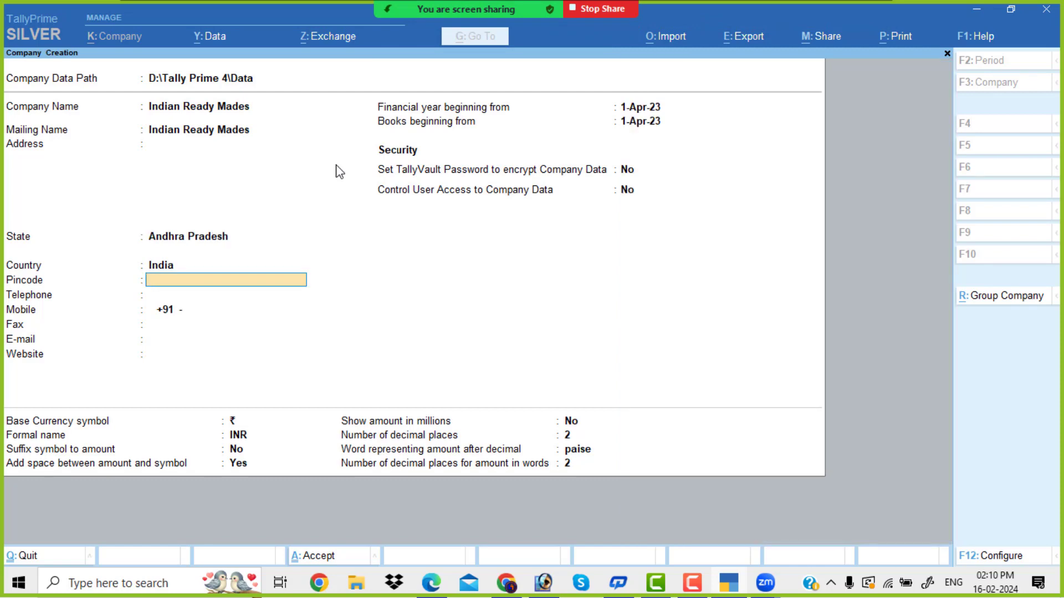
key("ctrl")
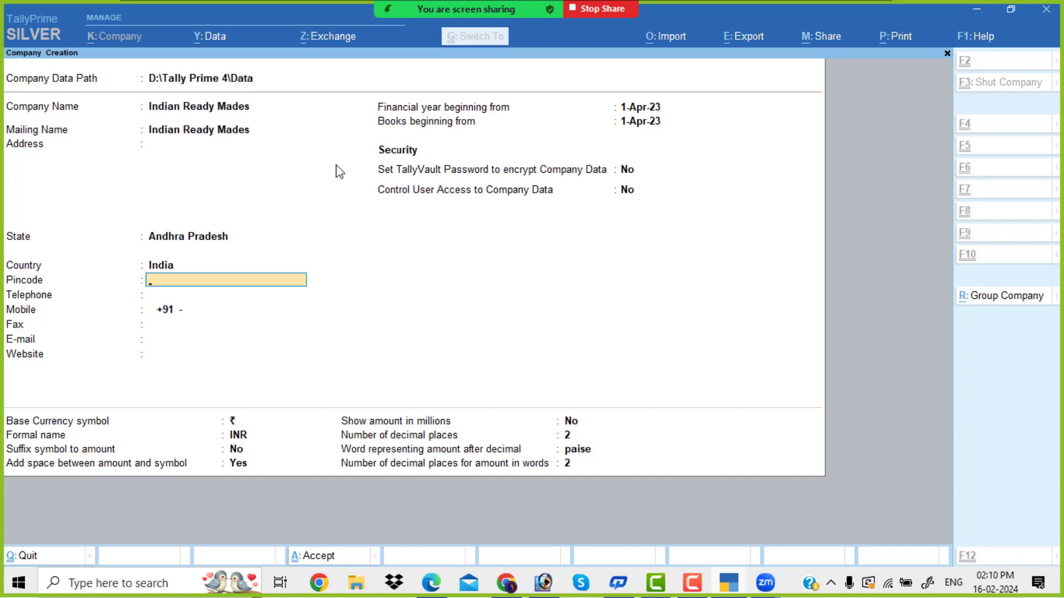
key("ctrl+a")
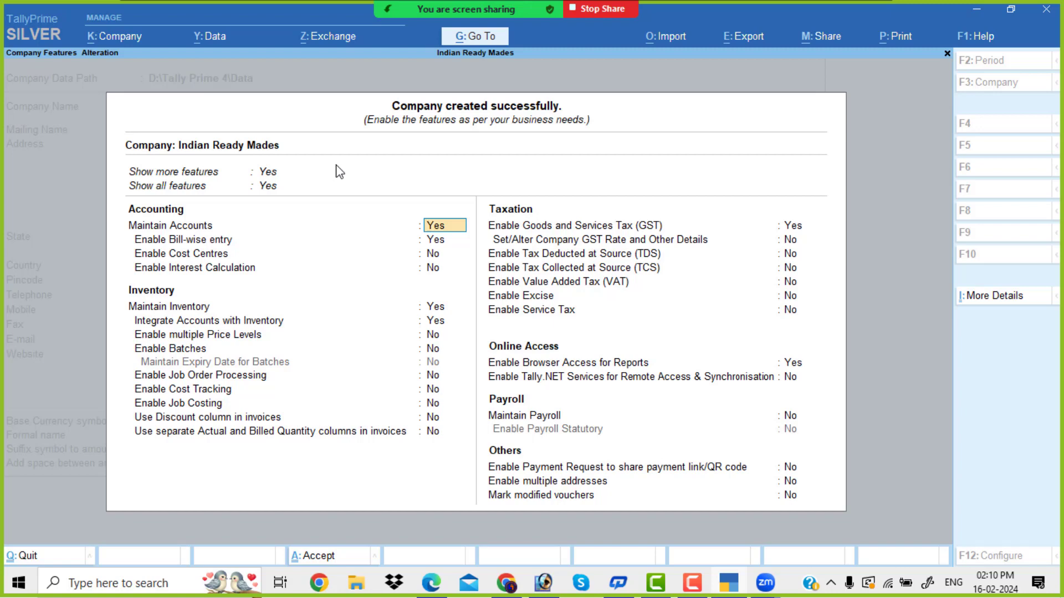
Step: Turn off bill-wise entry for Indian Ready Mades, keeping the other accounting and inventory features at their defaults
key("Return")
type("n")
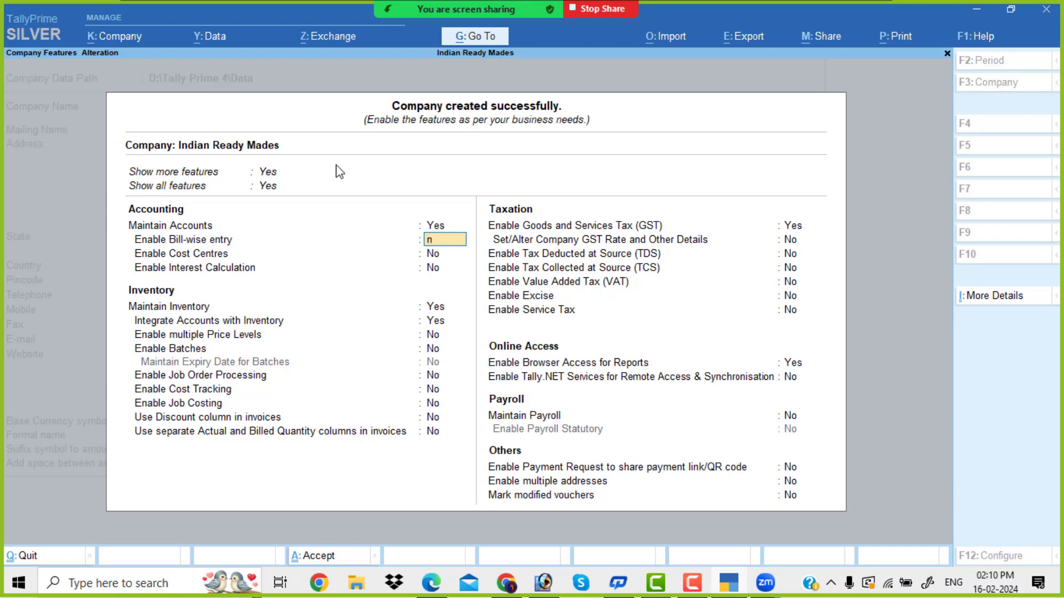
key("Return")
key("Return")
key("Return")
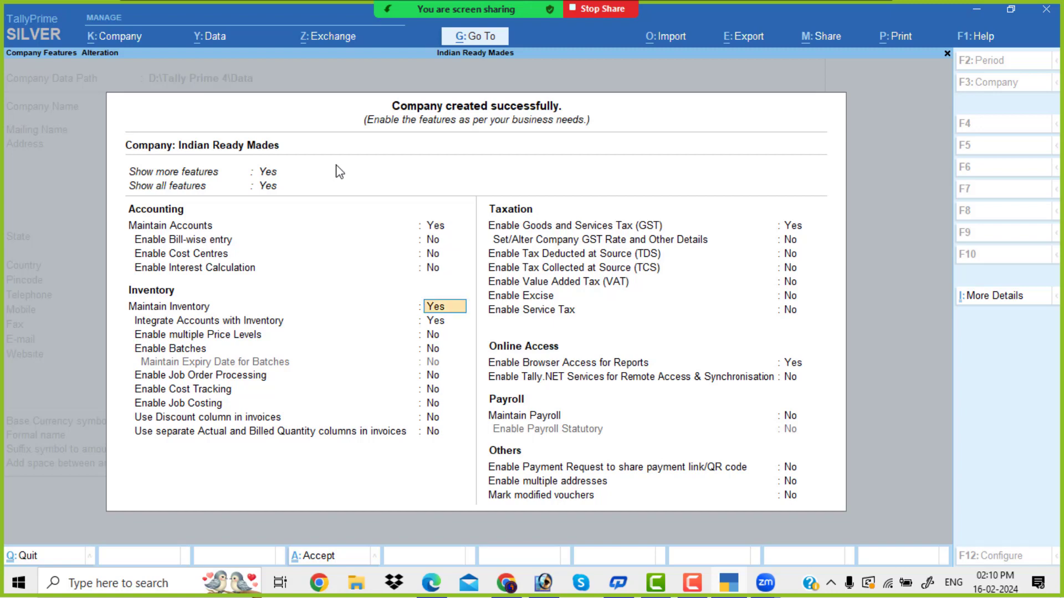
key("Return")
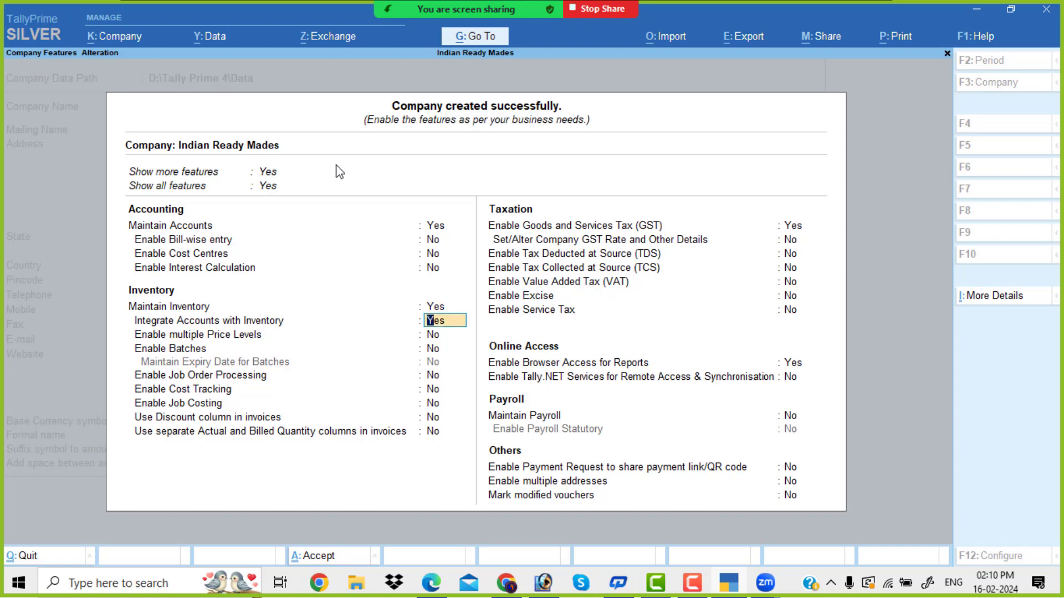
key("Return")
key("Return")
key("Return")
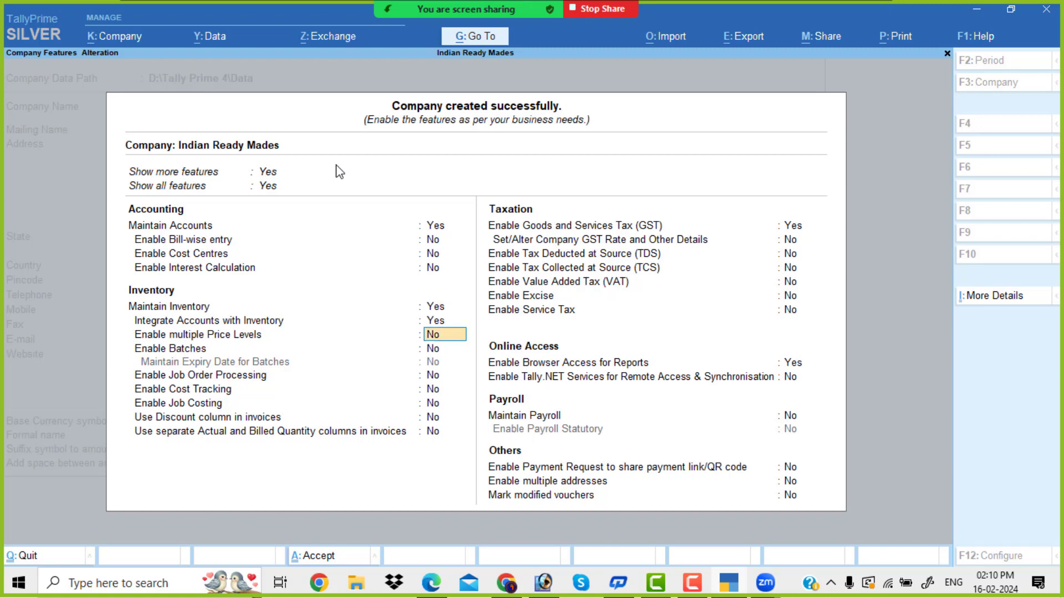
key("Return")
key("Return")
key("Return")
key("Return")
key("Return")
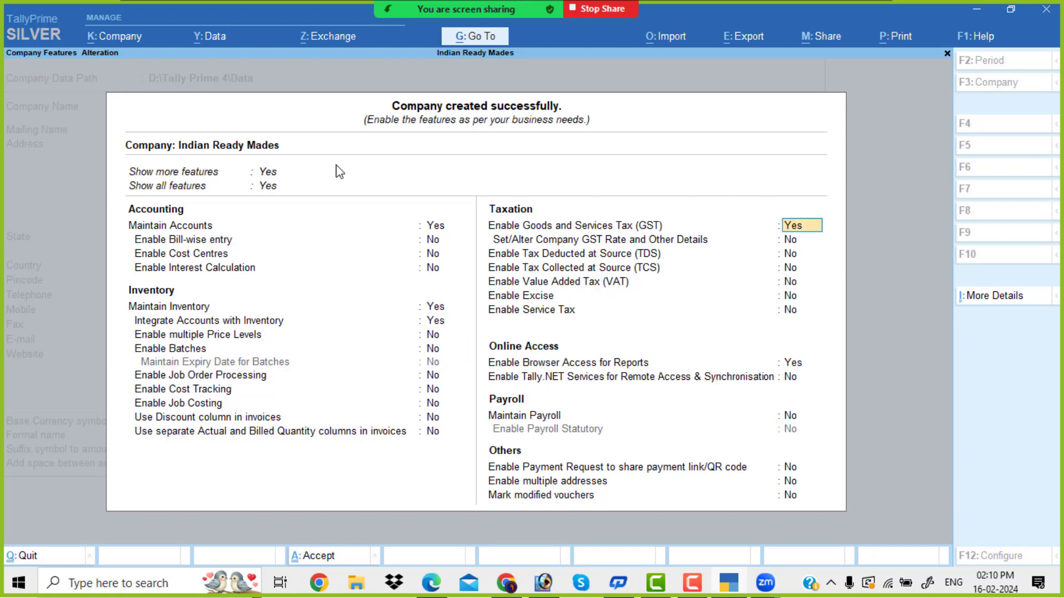
Step: Disable GST and browser access for reports, and accept the company features
type("n")
key("Return")
key("Return")
key("Return")
key("Return")
key("Return")
key("Return")
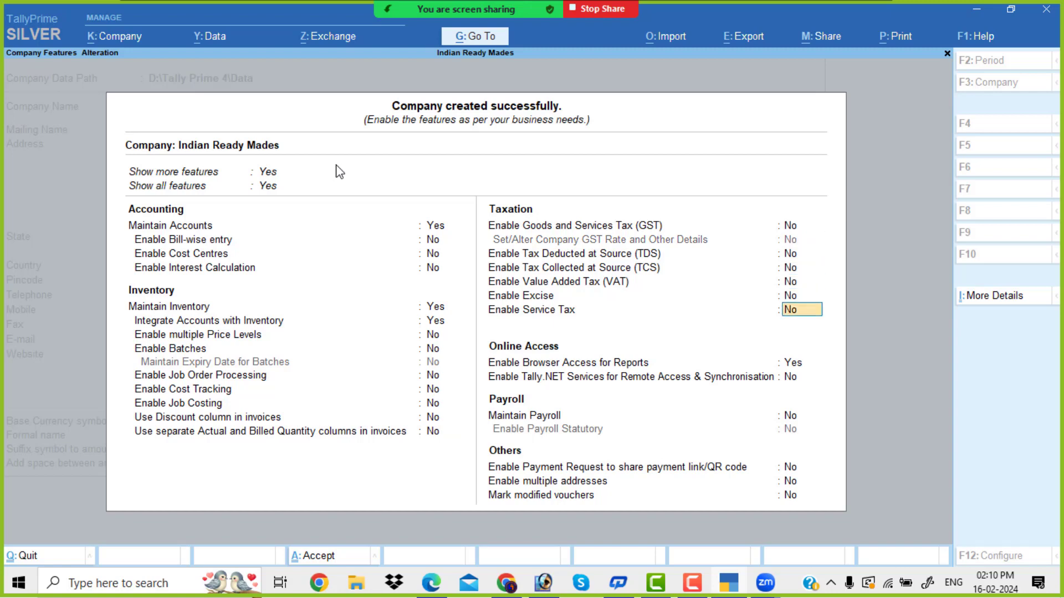
type("n")
key("Return")
key("Return")
key("Return")
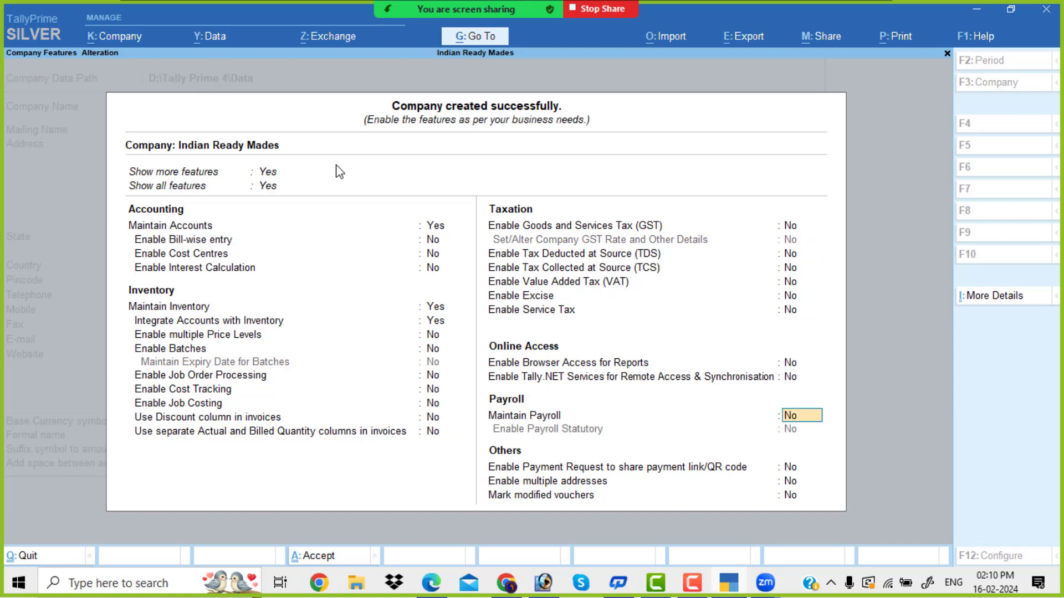
key("Return")
key("Return")
key("Return")
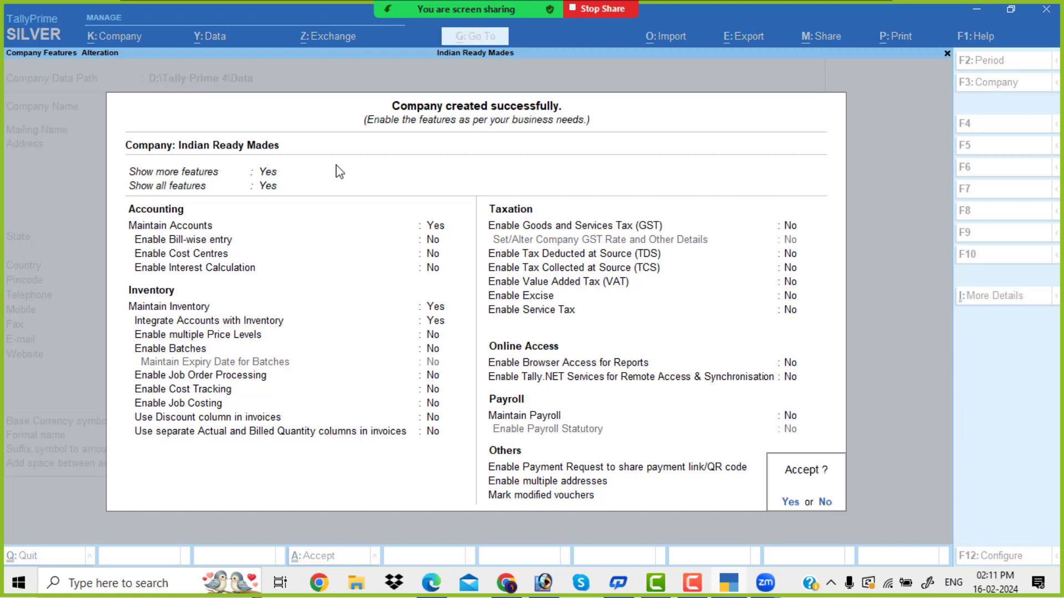
key("Return")
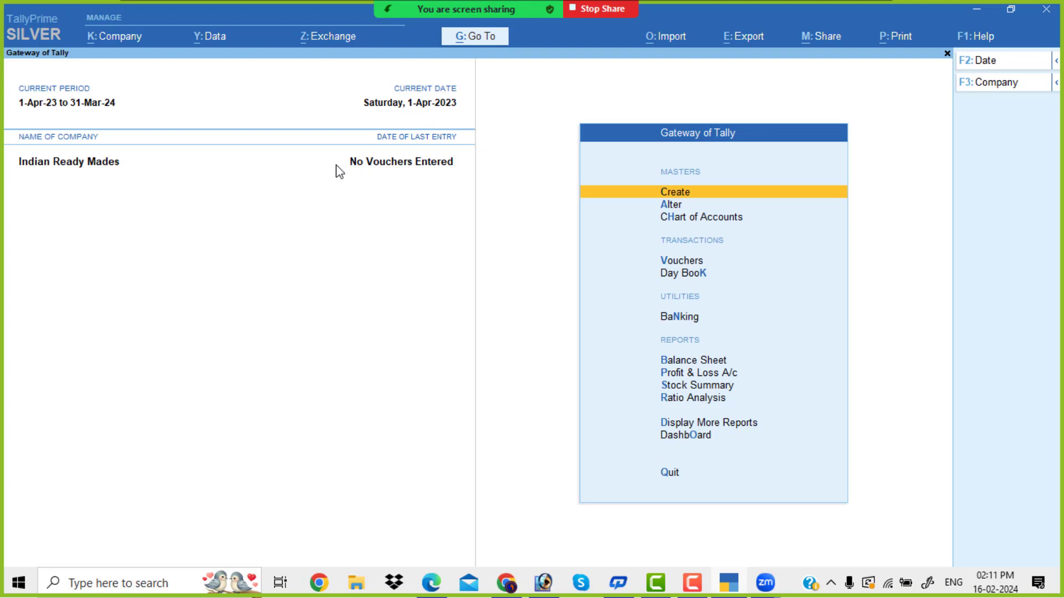
Step: Open the creation form for a new ledger
key("Return")
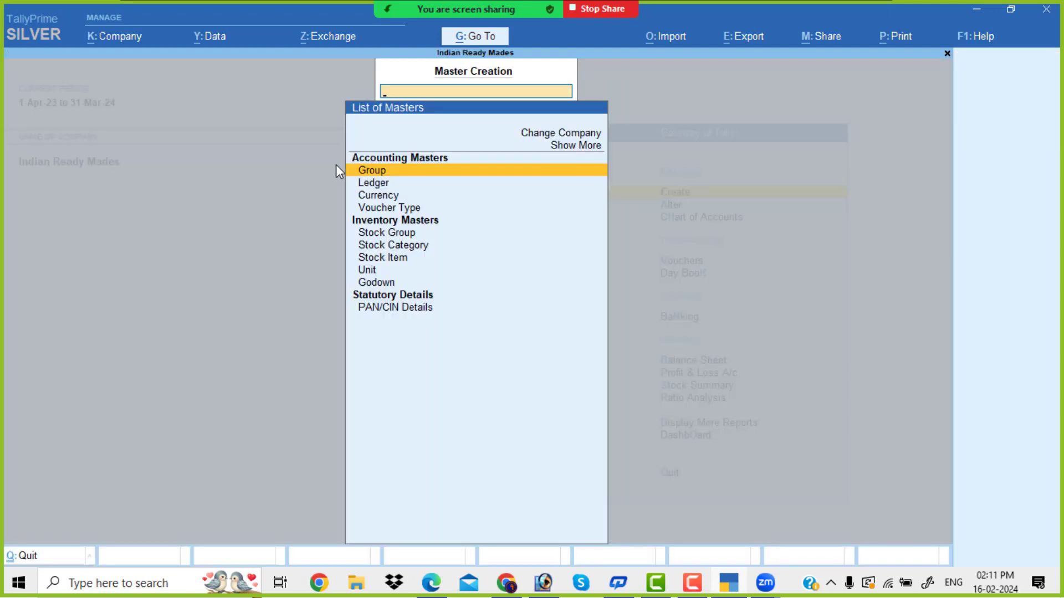
key("Down")
key("Return")
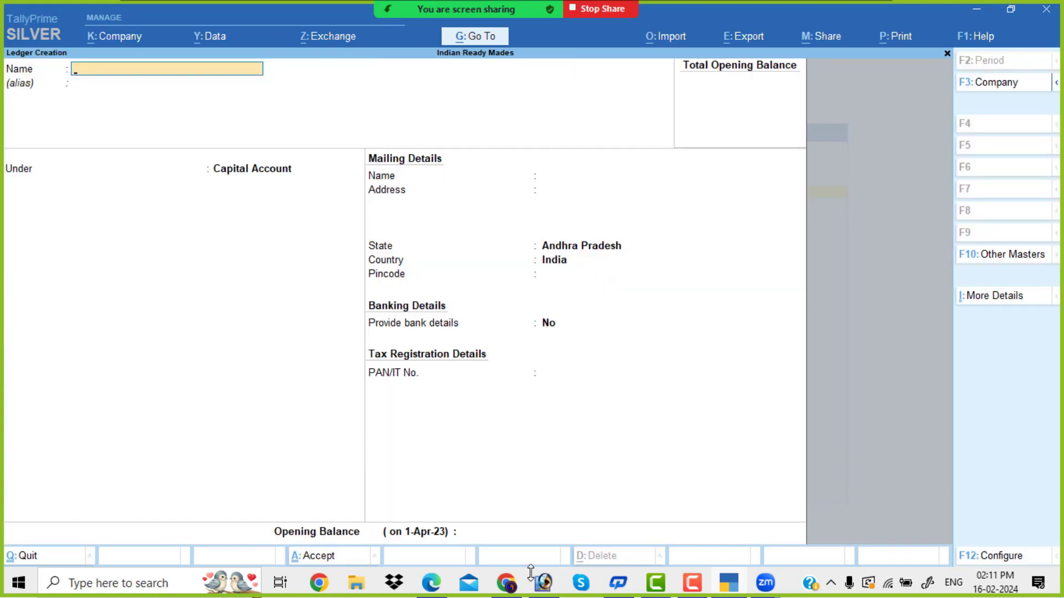
Step: Switch to the Problem 14 PDF and select the ledger names Capital, Purchase, Indian Garments, French Shop and Hari Traders
left_click(431, 585)
scroll(253, 340, "down", 1)
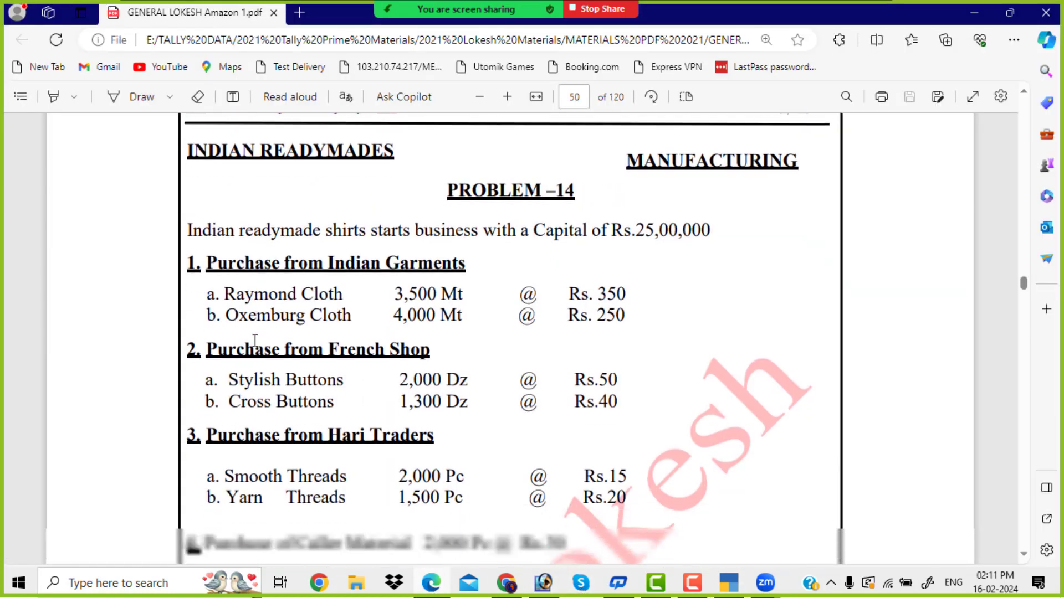
left_click_drag(533, 216, 585, 218)
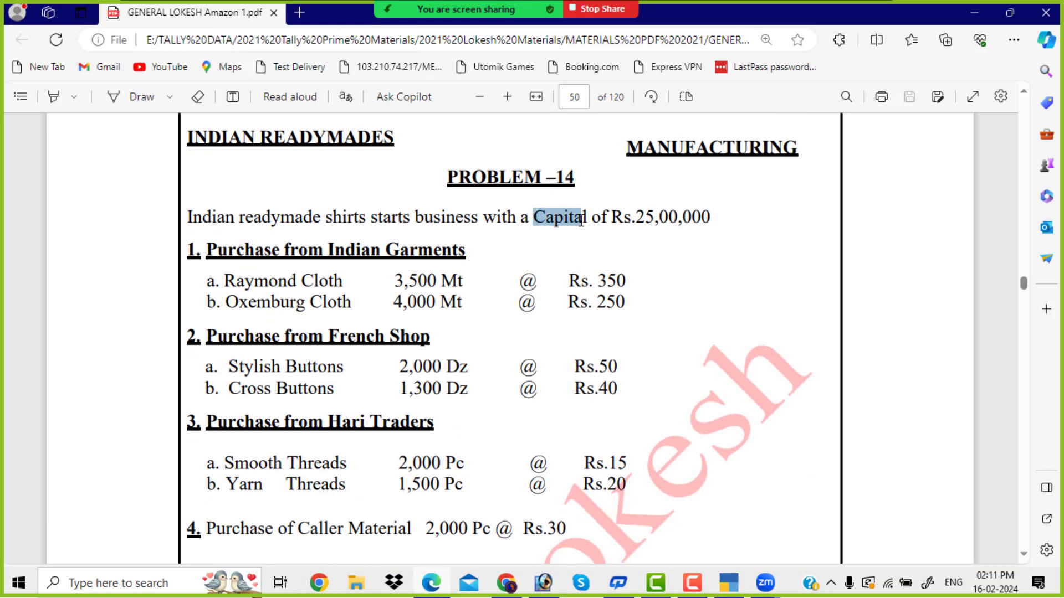
left_click_drag(227, 250, 267, 249)
left_click_drag(363, 250, 453, 249)
left_click_drag(351, 342, 418, 342)
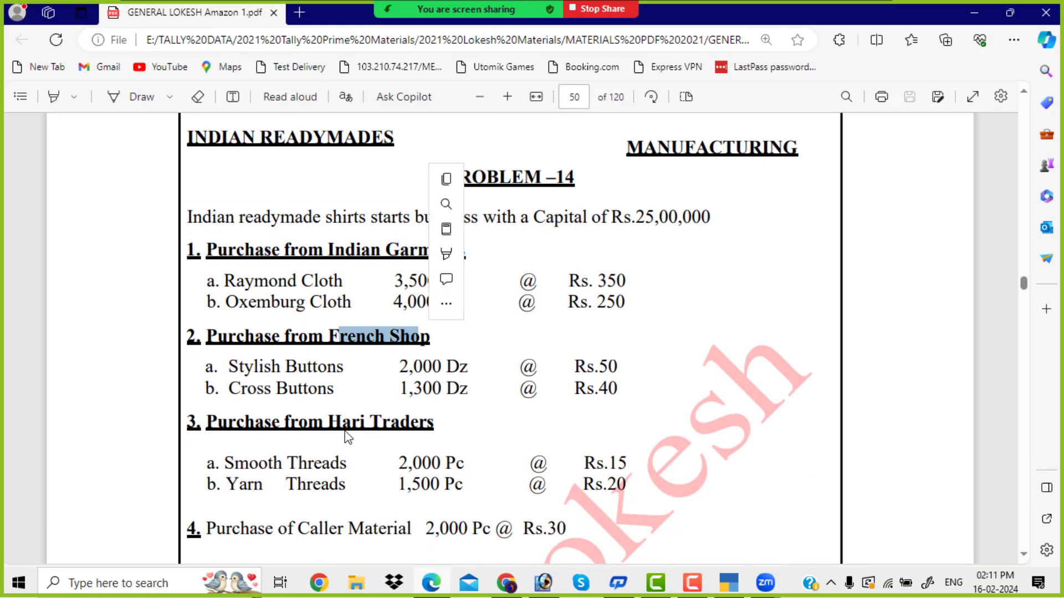
left_click_drag(330, 425, 412, 431)
Step: Select the wages, other misc exp and Kishore show room ledger names in Problem 14, and return to its beginning
scroll(412, 432, "down", 5)
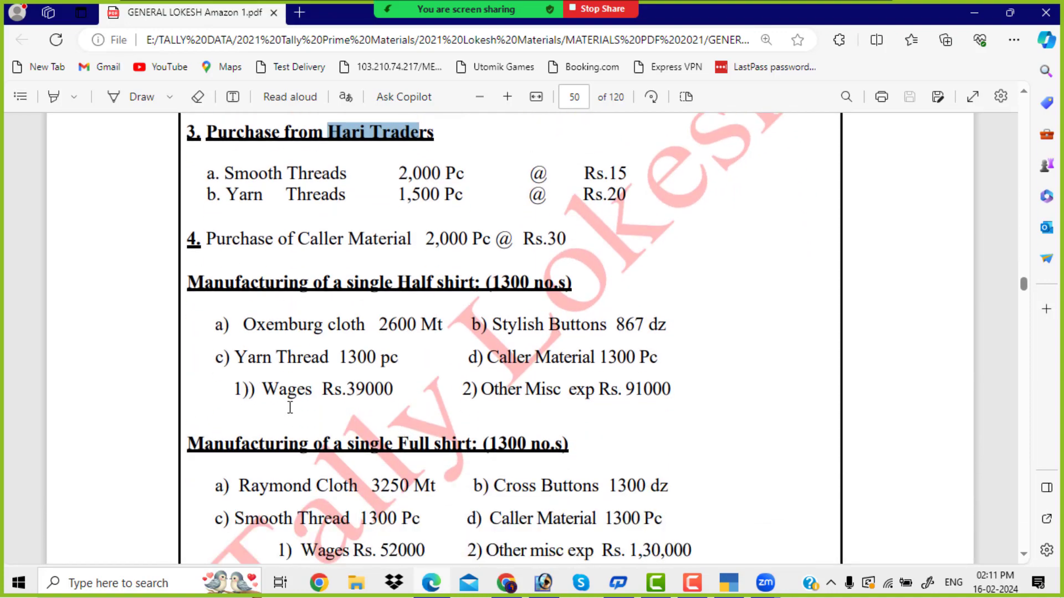
double_click(285, 390)
left_click_drag(495, 390, 594, 390)
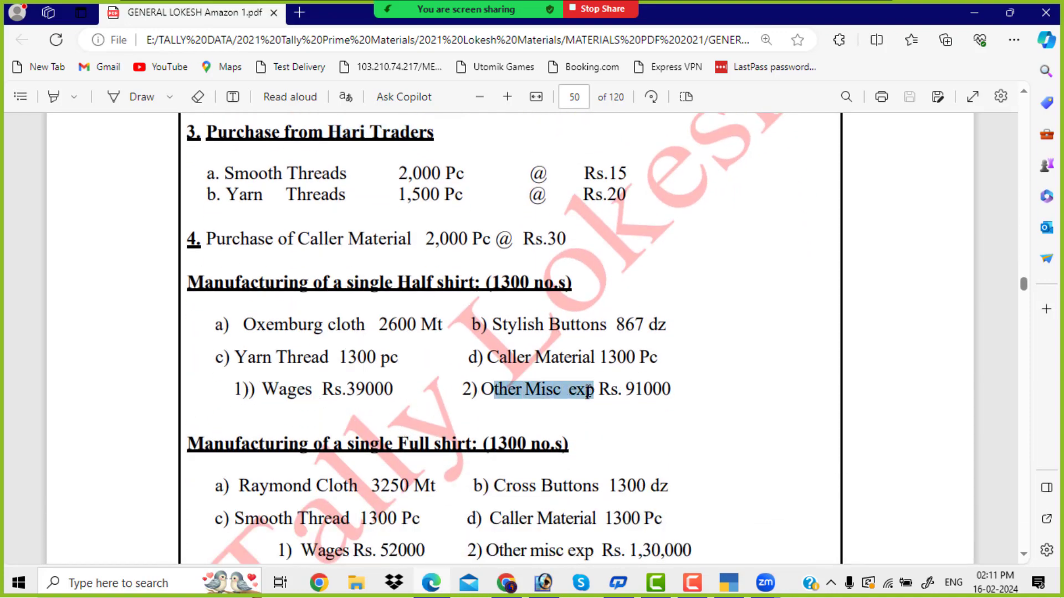
scroll(480, 414, "down", 5)
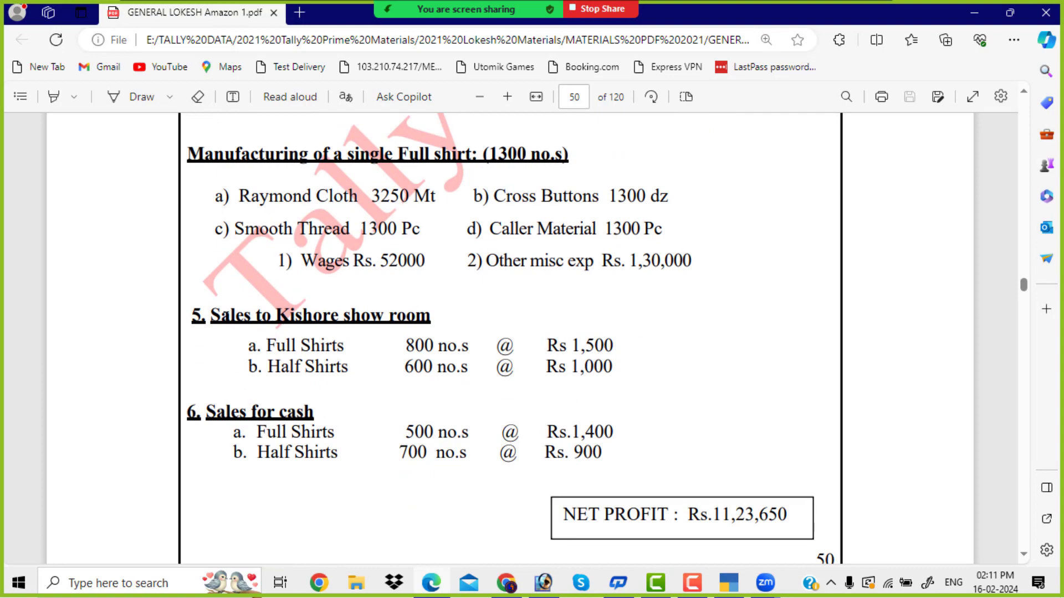
left_click_drag(226, 315, 444, 321)
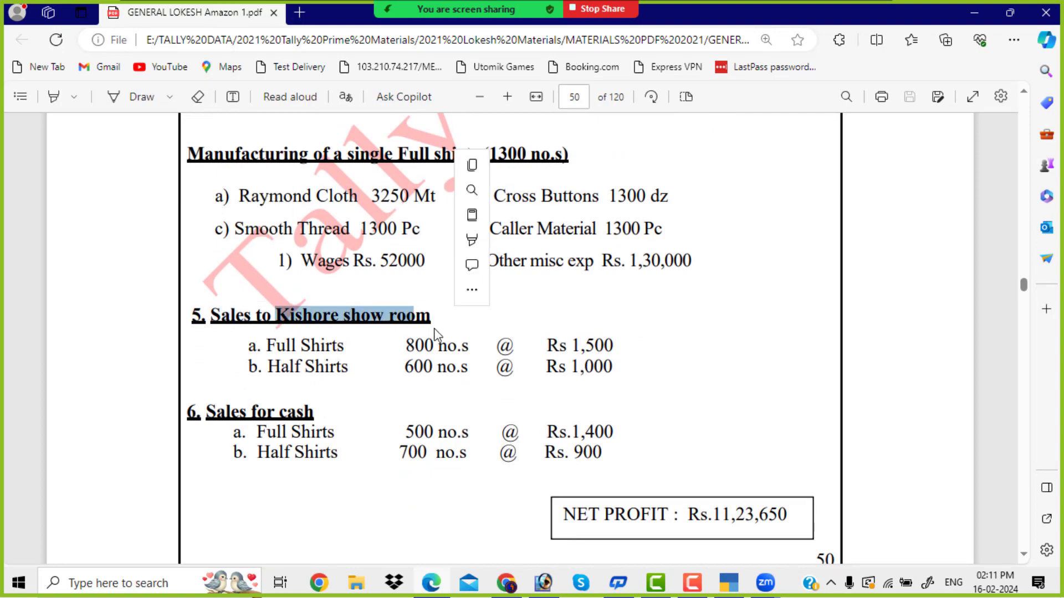
scroll(444, 341, "up", 6)
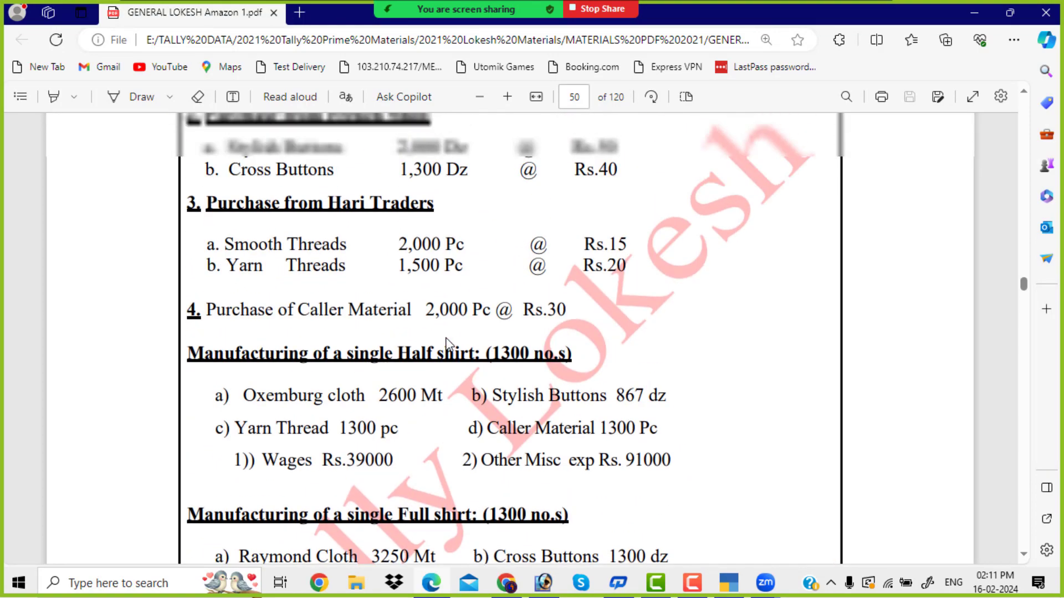
scroll(444, 337, "up", 5)
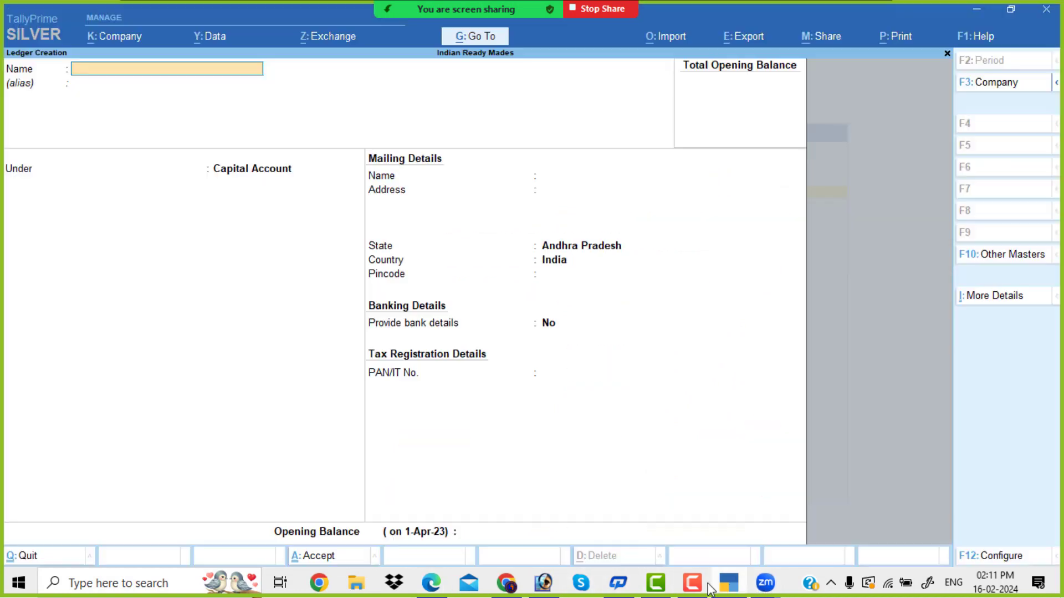
Step: Switch back to TallyPrime and create a ledger named Capital under Capital Account
left_click(728, 583)
type("apital")
key("Return")
key("Return")
key("Return")
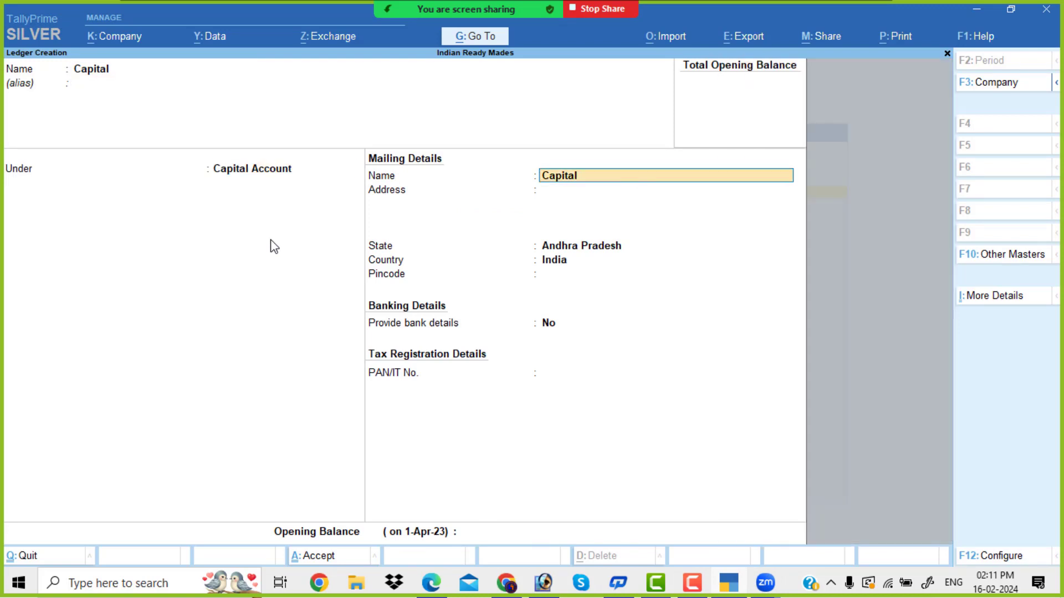
key("ctrl+a")
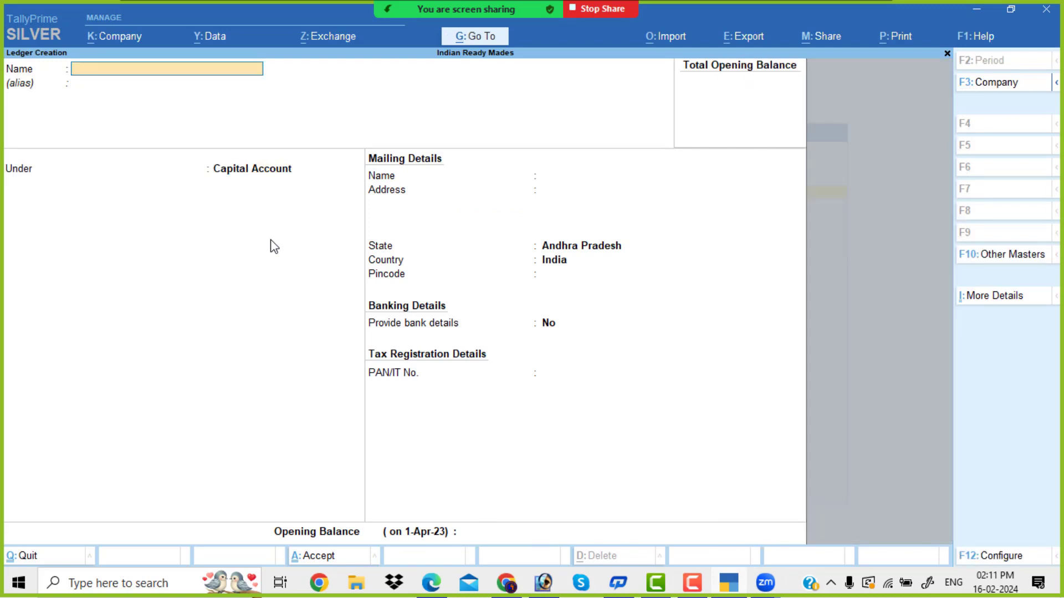
Step: Create a ledger named Purchase under Purchase Accounts, keeping the ledger type Not Applicable
type("Purchase")
key("Return")
key("Return")
type("Pu")
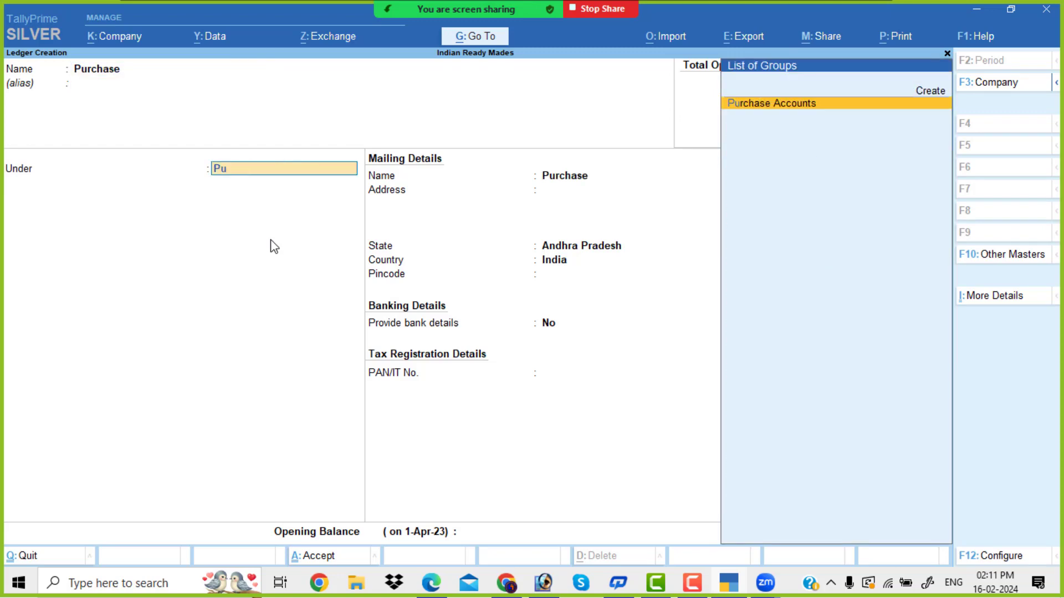
key("Return")
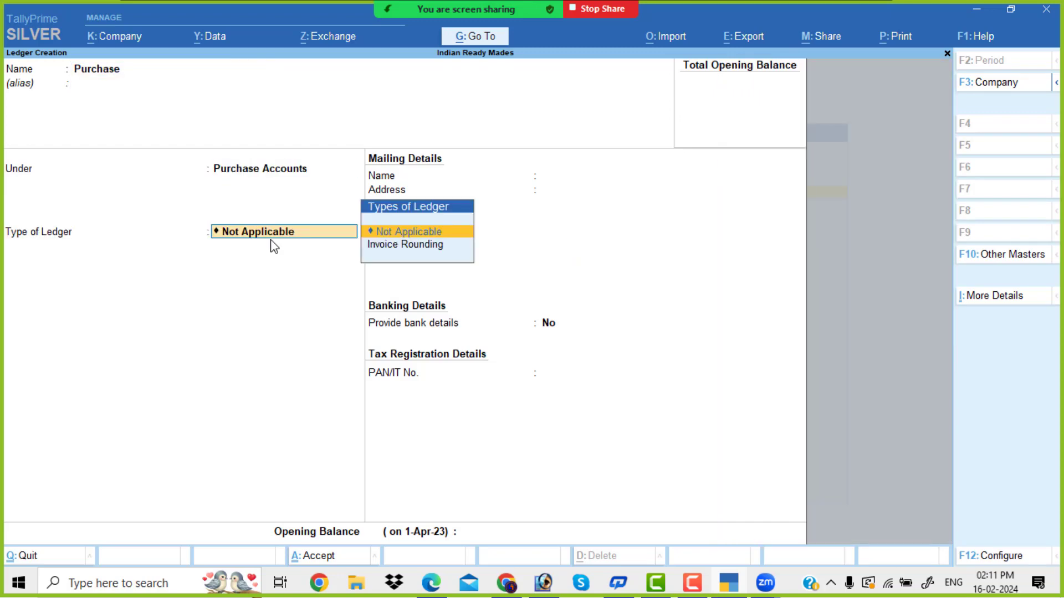
key("ctrl+a")
Step: Create a ledger named Indian Garments under Sundry Creditors
type("Ind")
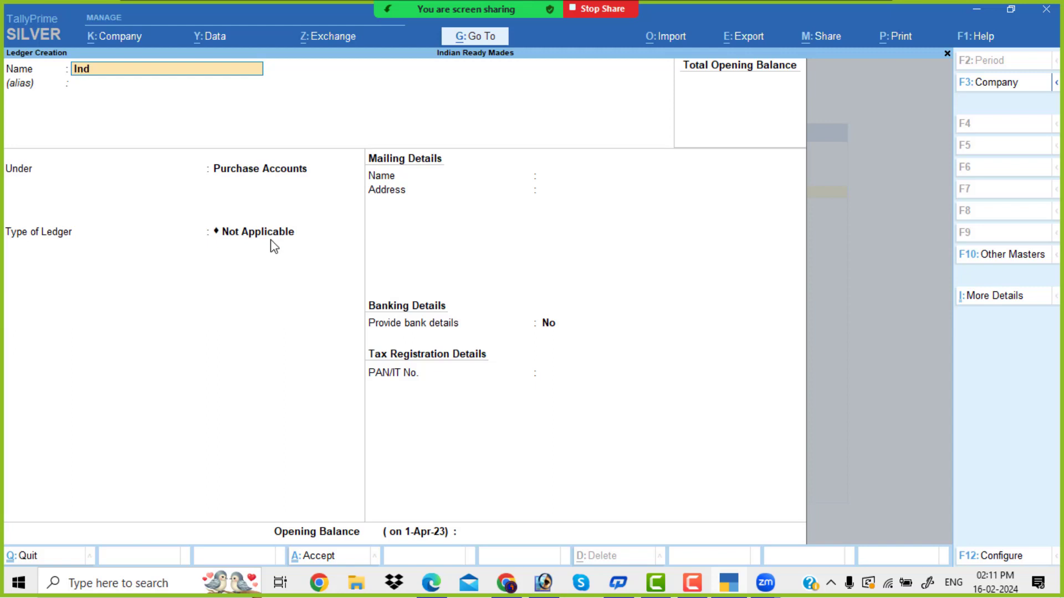
type("ian Garments")
key("Return")
type("Sun")
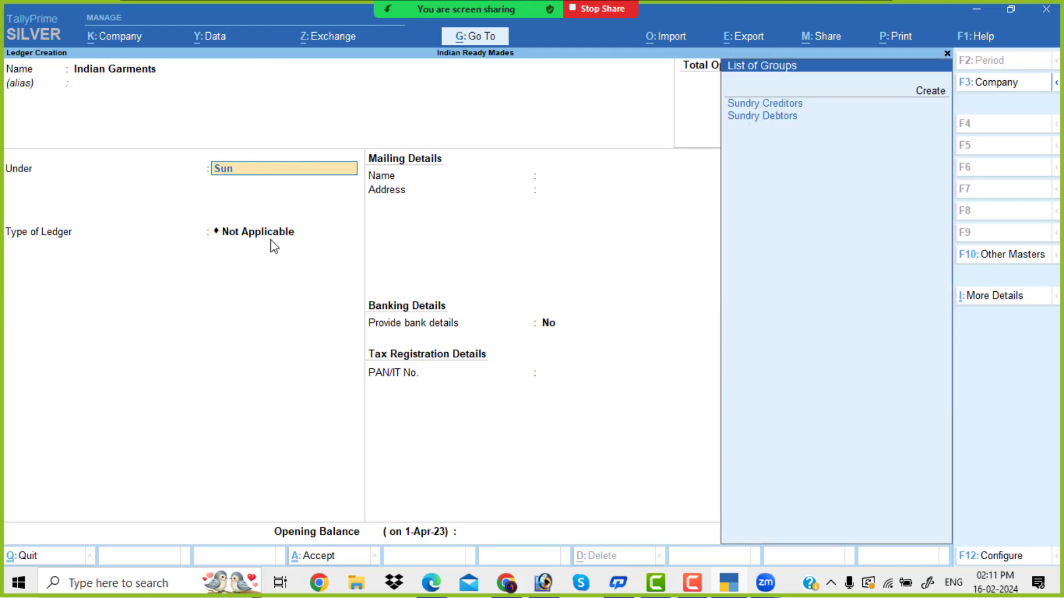
key("Return")
key("Return")
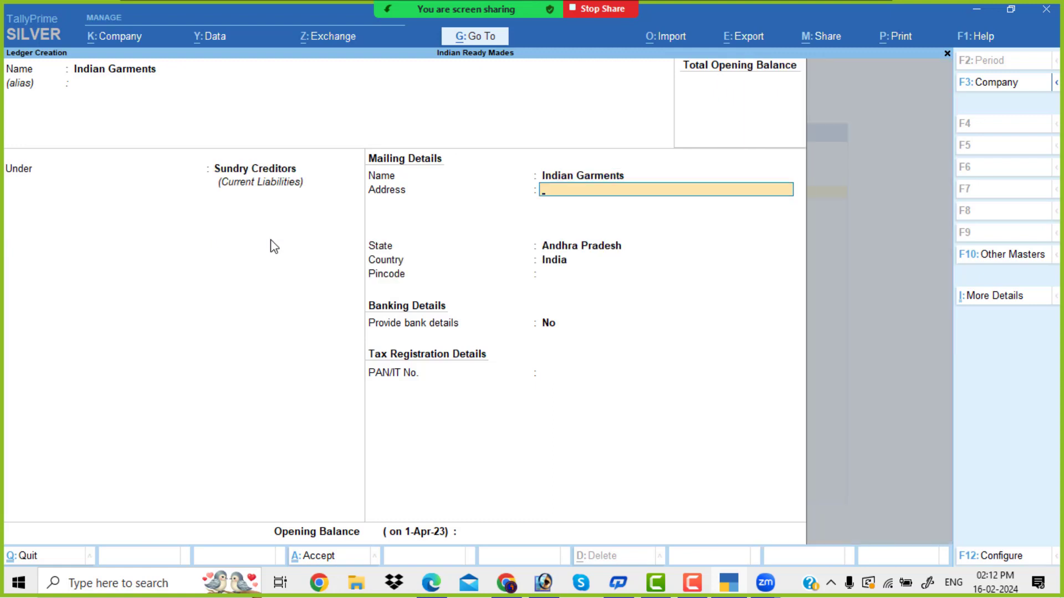
key("ctrl")
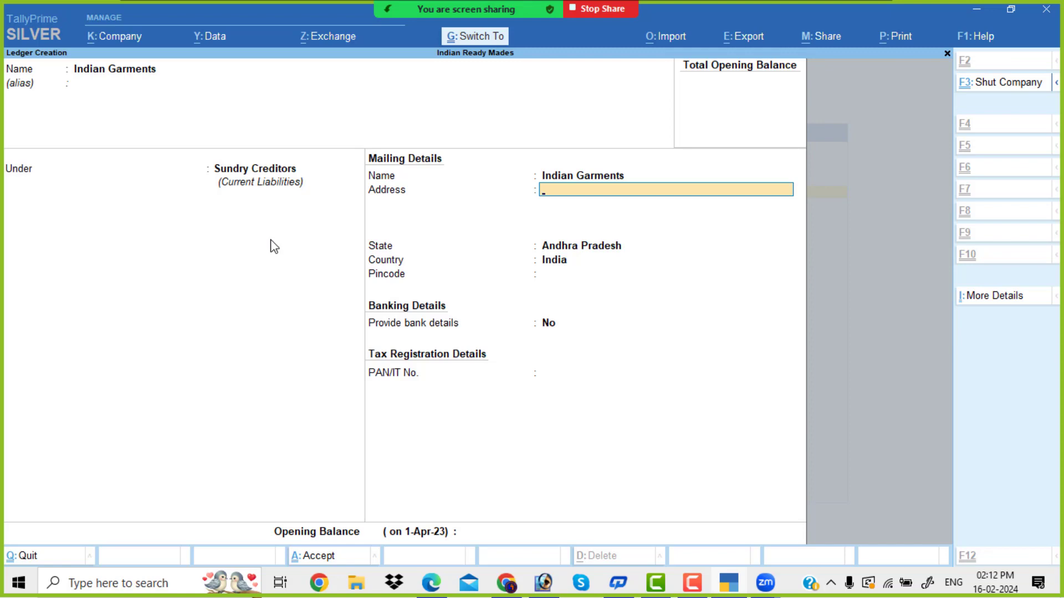
key("ctrl+a")
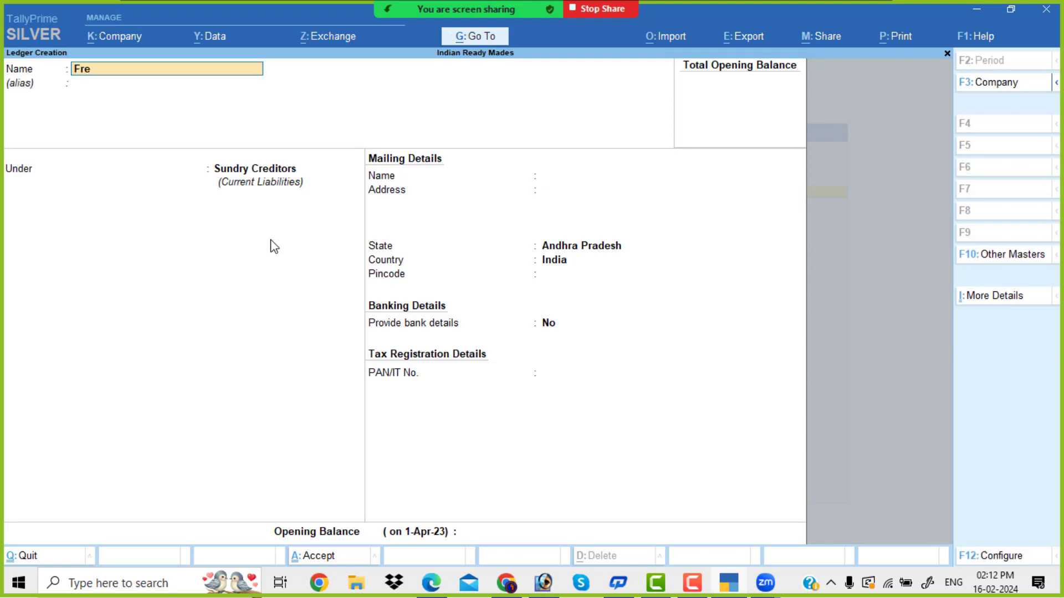
Step: Create a ledger named French Shop under Sundry Creditors
type("Frem")
key("BackSpace")
type("nch")
key("Return")
key("Return")
key("Return")
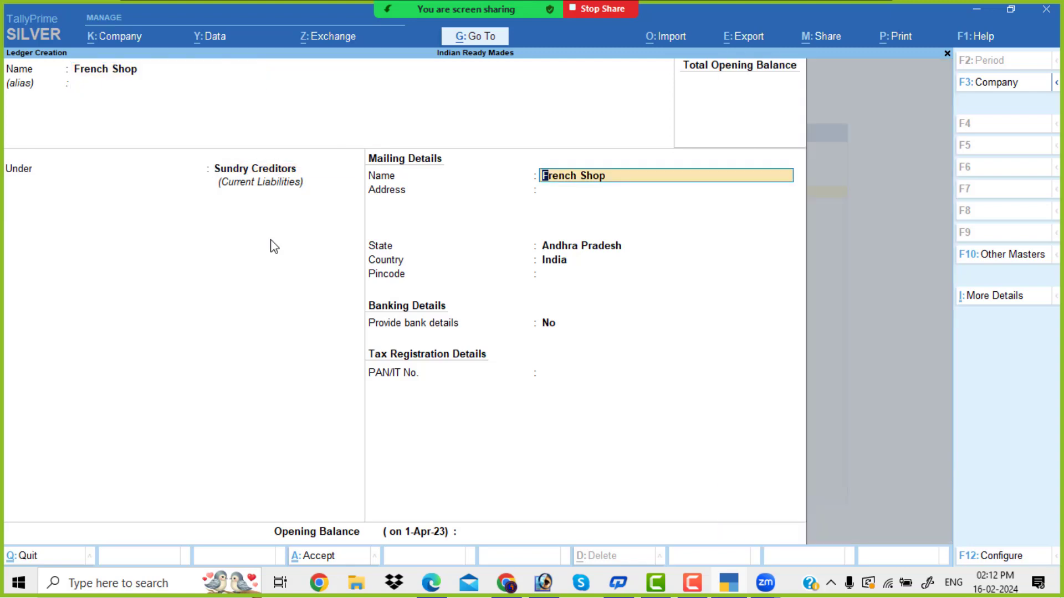
key("ctrl+a")
Step: Create a ledger named Hari Traders under Sundry Creditors
type("Har")
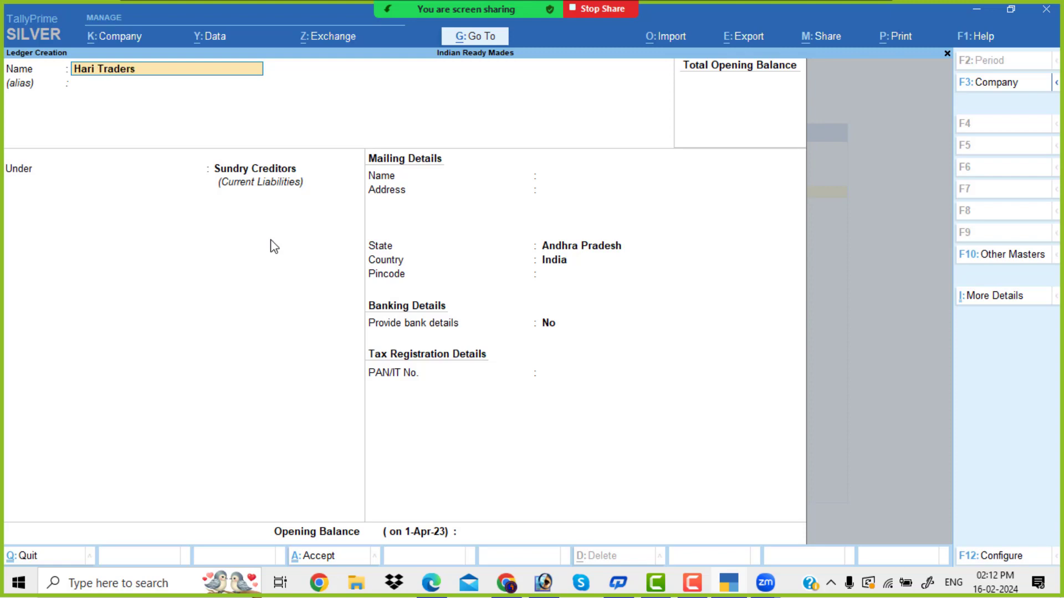
key("Return")
key("Return")
key("Return")
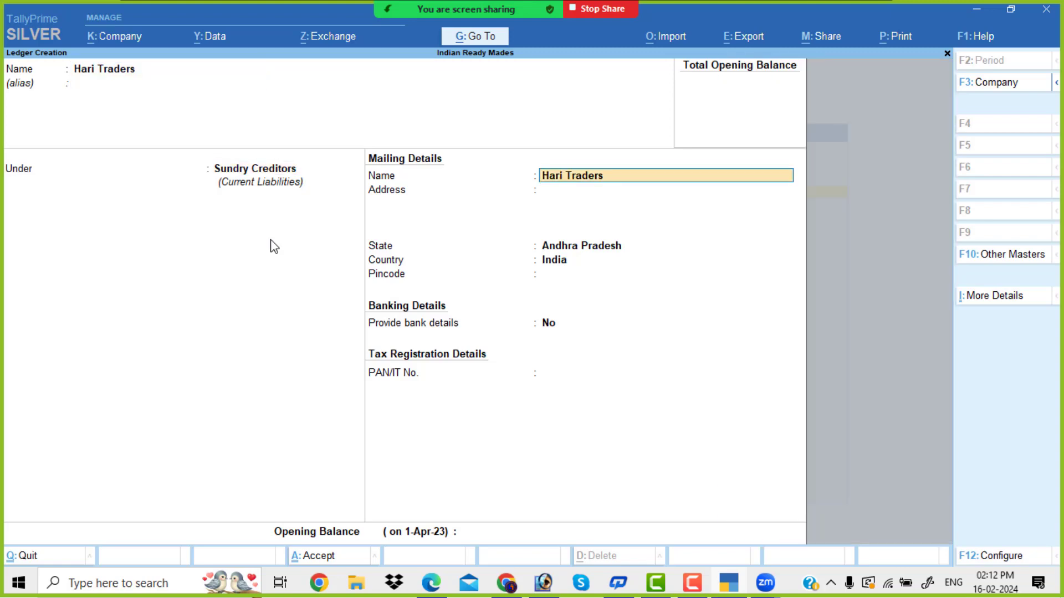
key("ctrl")
key("ctrl+a")
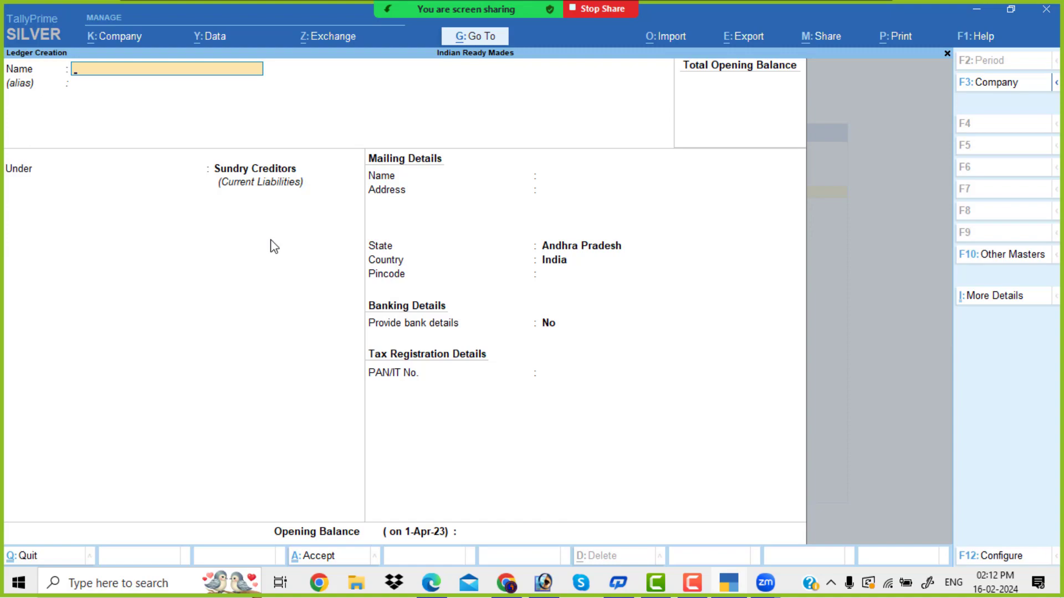
Step: Check the manufacturing expenses in the Problem 14 PDF, and create a ledger named Wages under Direct Expenses in TallyPrime
key("alt+Tab")
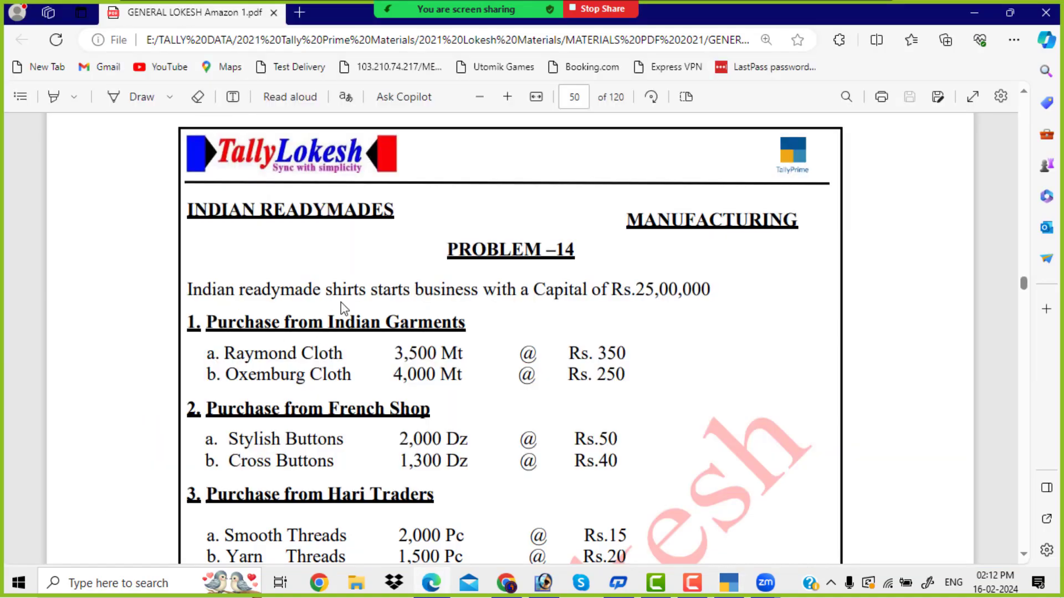
scroll(342, 307, "down", 10)
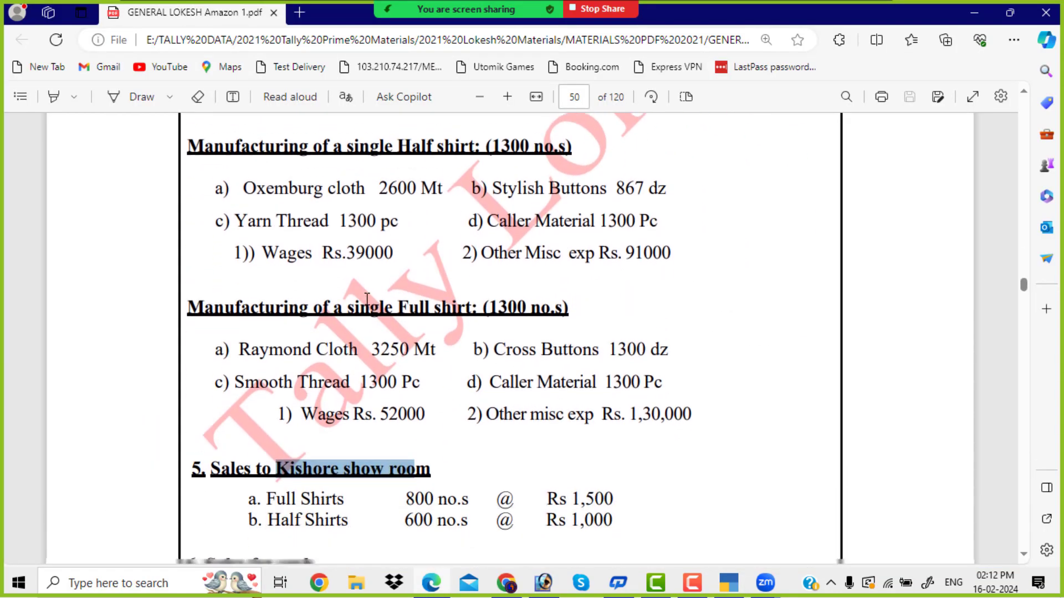
scroll(482, 306, "down", 1)
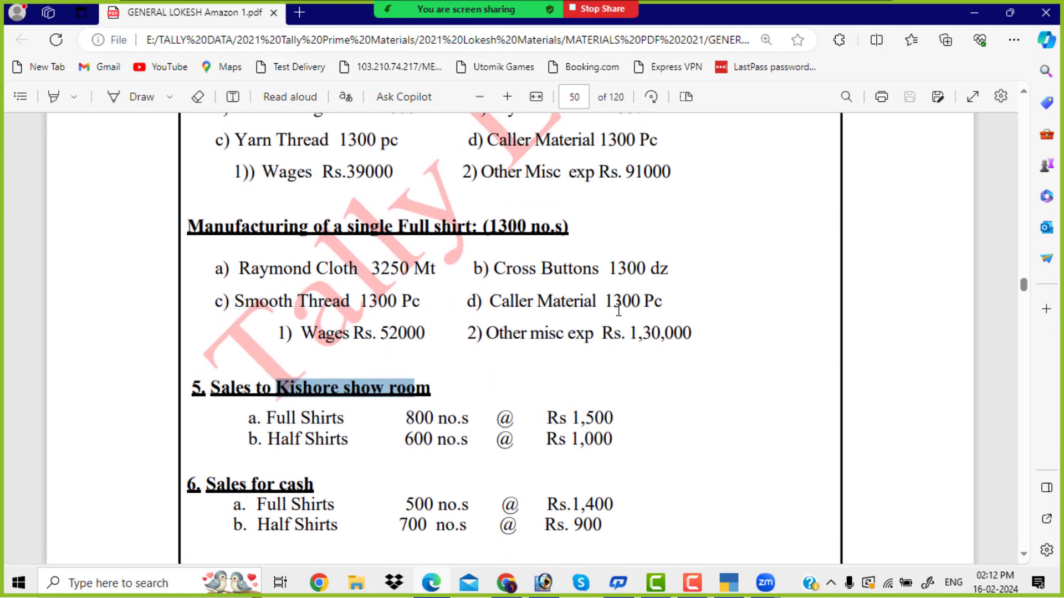
key("alt+Tab")
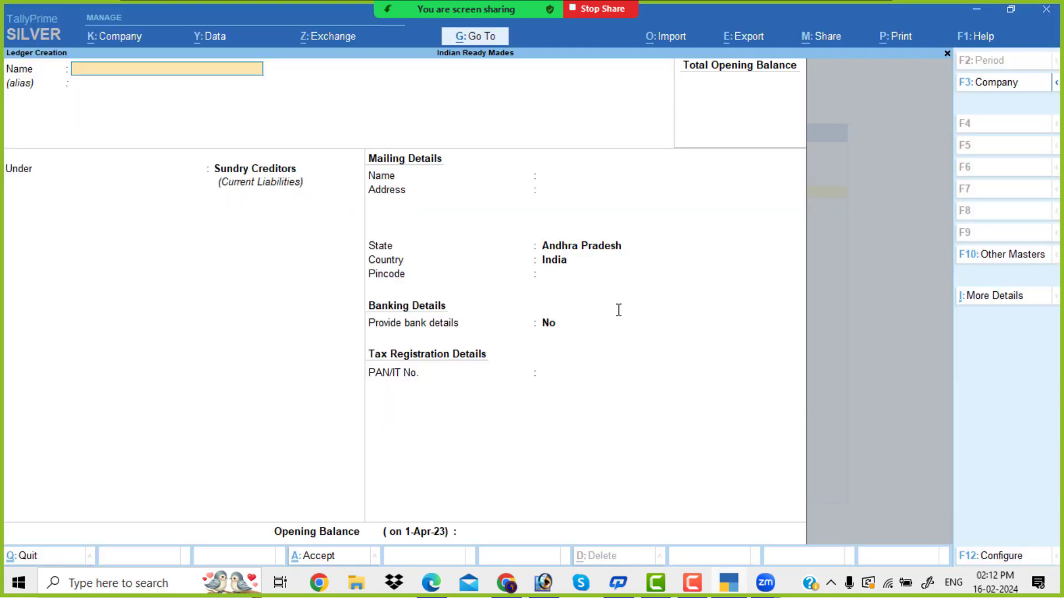
type("Wages")
key("Return")
type("Dir")
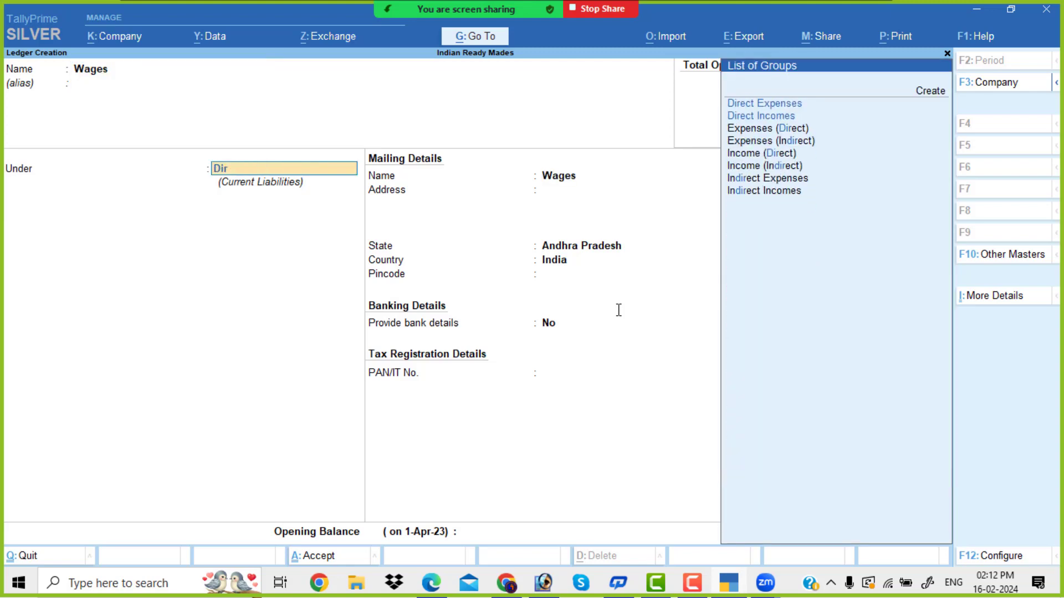
key("Return")
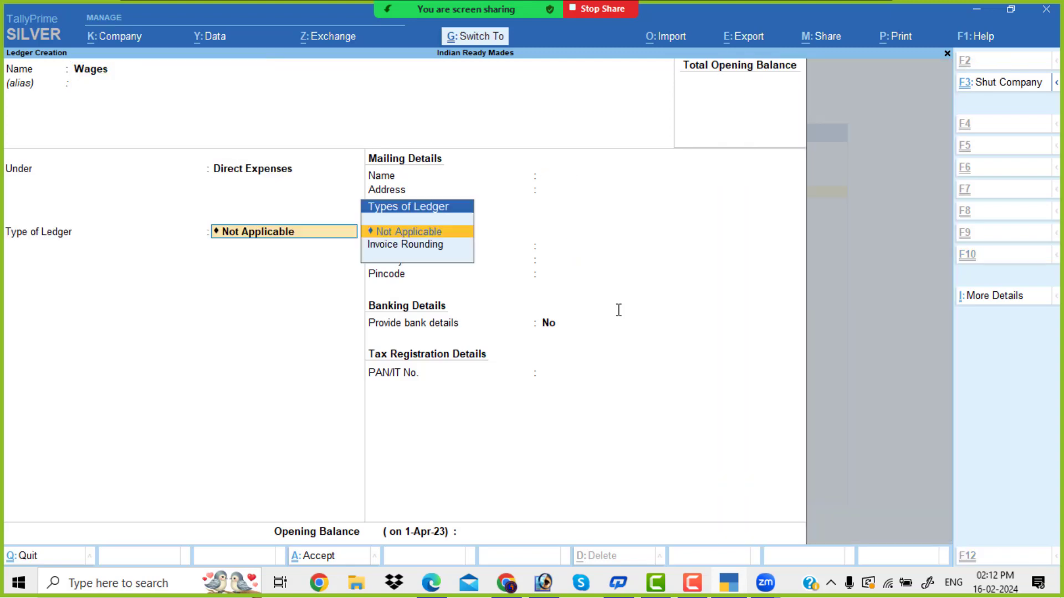
key("ctrl+a")
Step: Create a ledger named Other Misc Exp under Direct Expenses, keeping the ledger type Not Applicable
type("Othe")
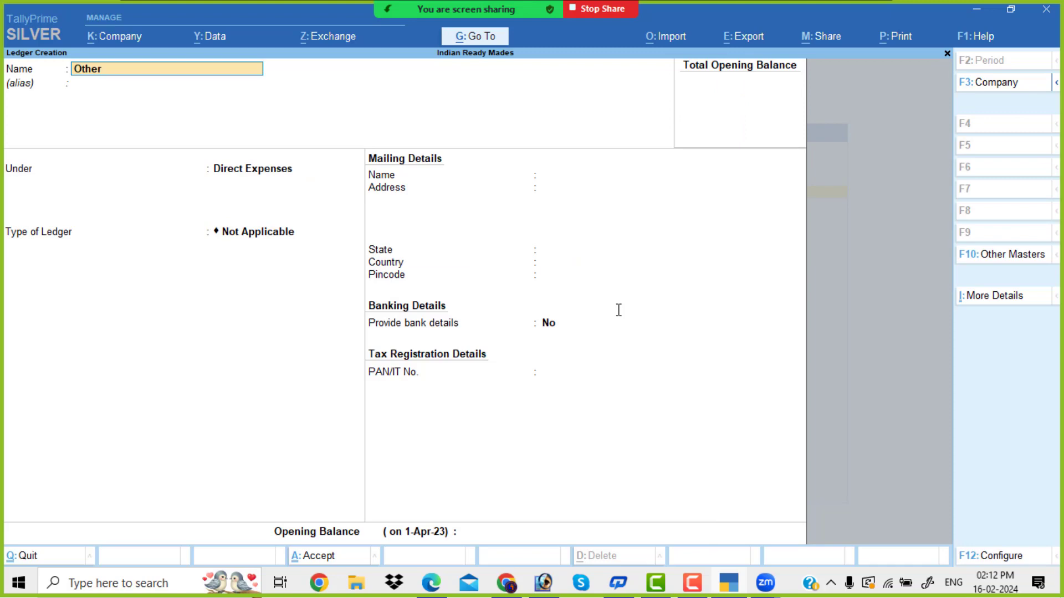
type("r misc exp")
key("Return")
key("Return")
key("Return")
key("Return")
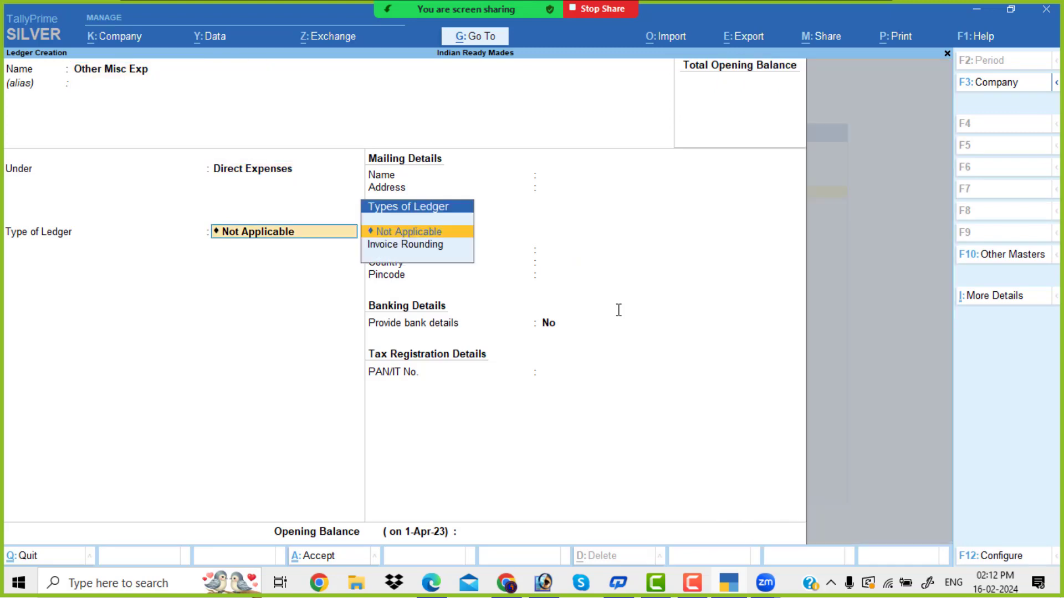
key("Return")
key("Return")
key("Return")
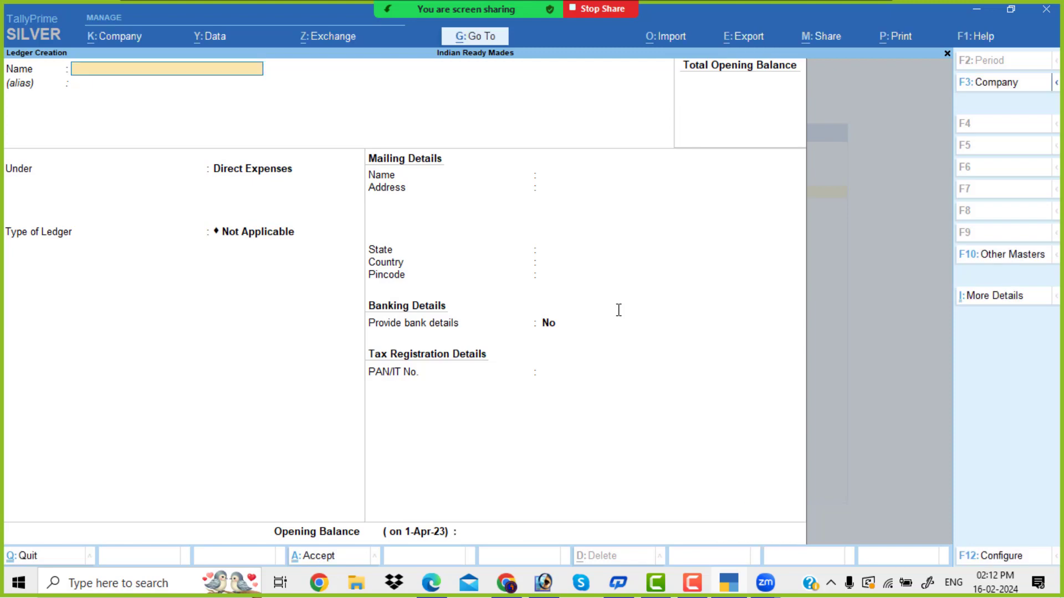
Step: Create a ledger named Sales under Sales Accounts, admitting the waiting participant to the Zoom meeting along the way
type("Sales")
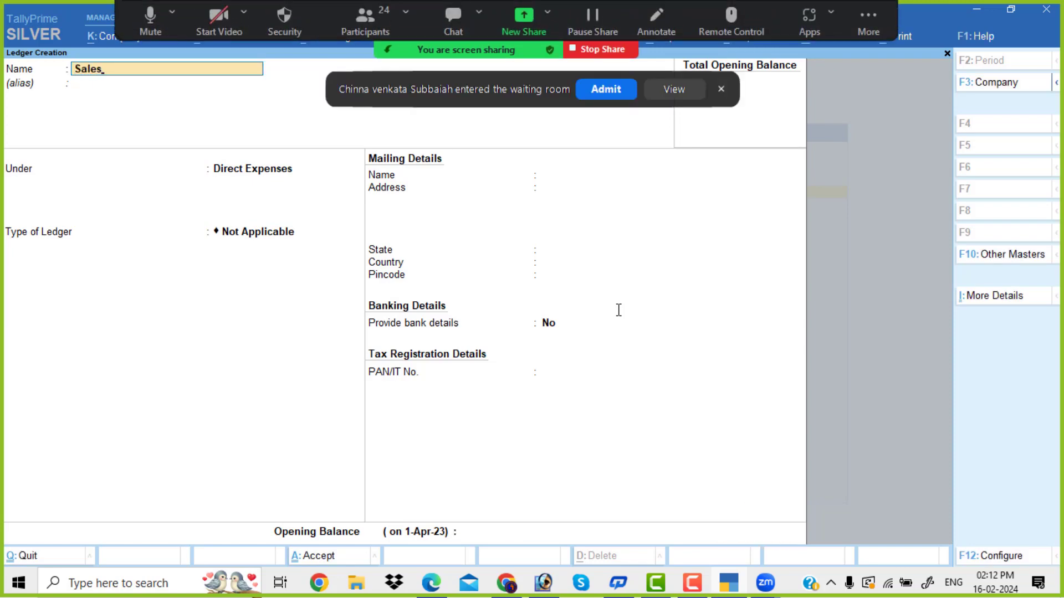
key("Return")
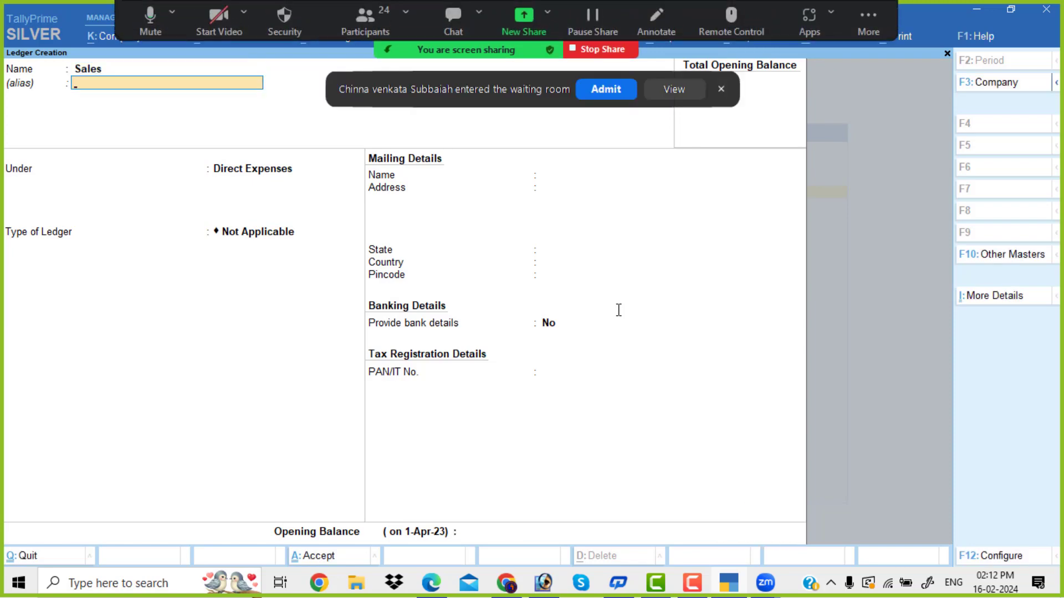
left_click(606, 88)
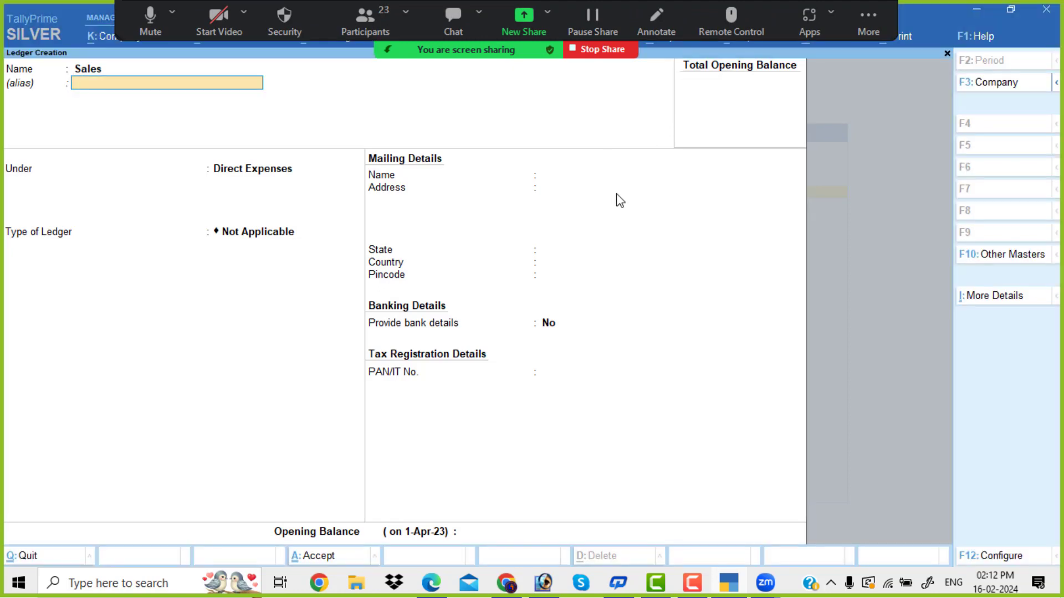
key("Return")
type("Sa")
key("Return")
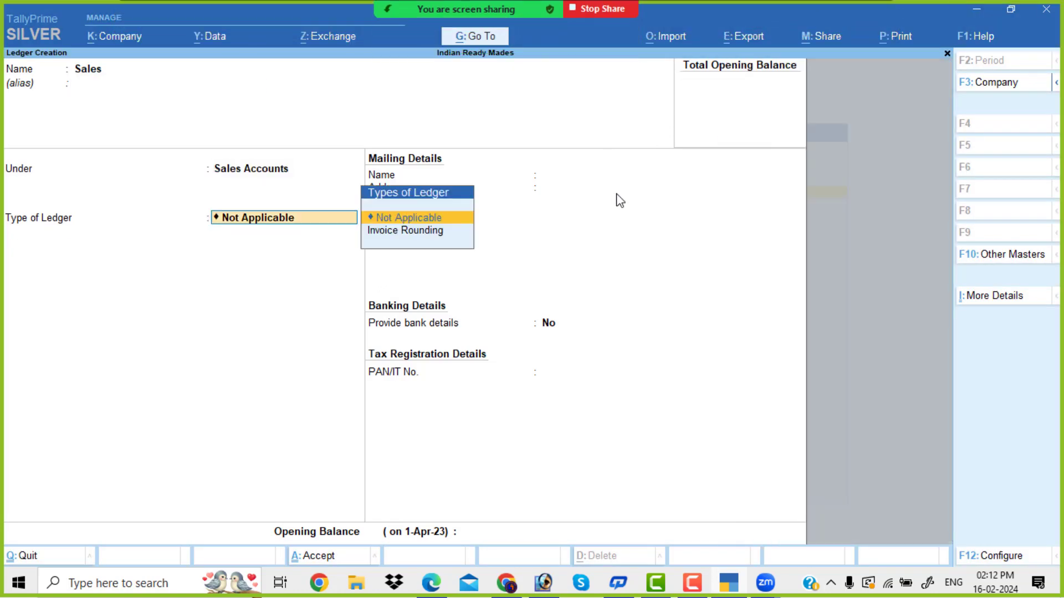
key("ctrl+a")
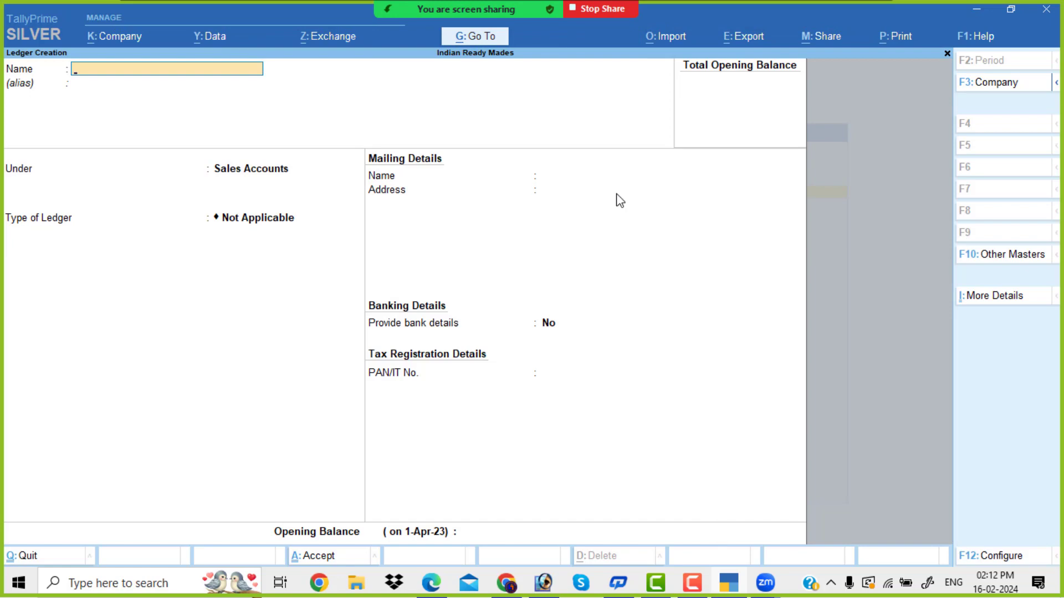
Step: Create a ledger named Kishore Show Room under Sundry Debtors, and leave ledger creation
type("Kishore Show Room")
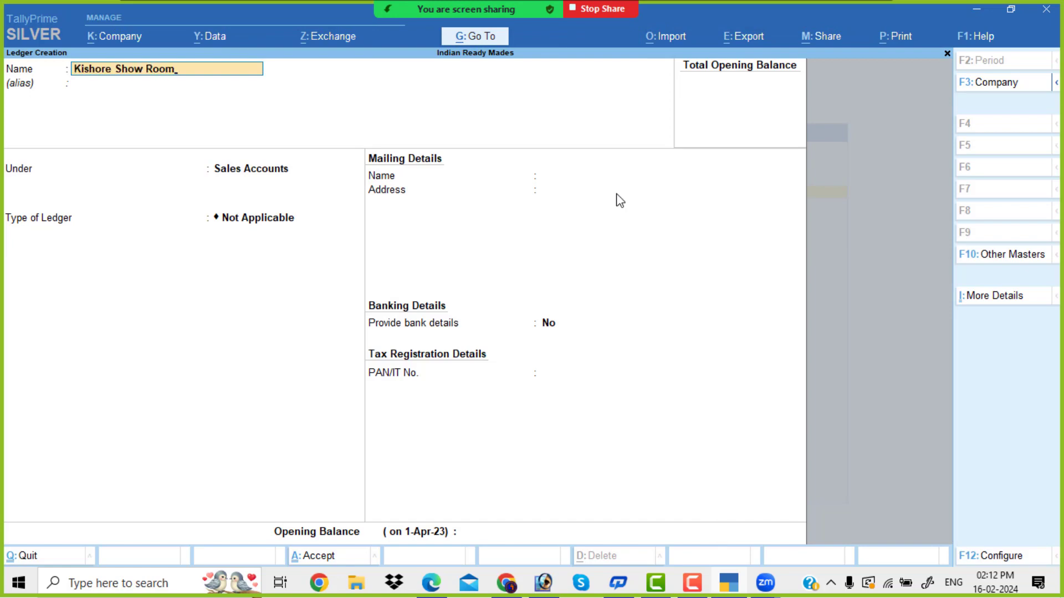
key("Return")
type("Sun")
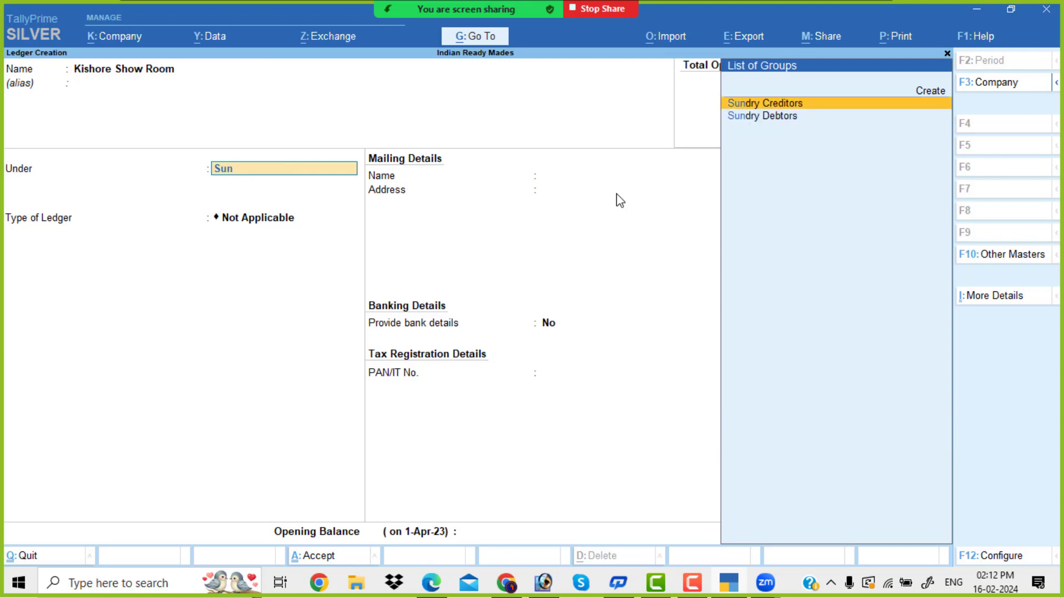
key("Down")
key("Return")
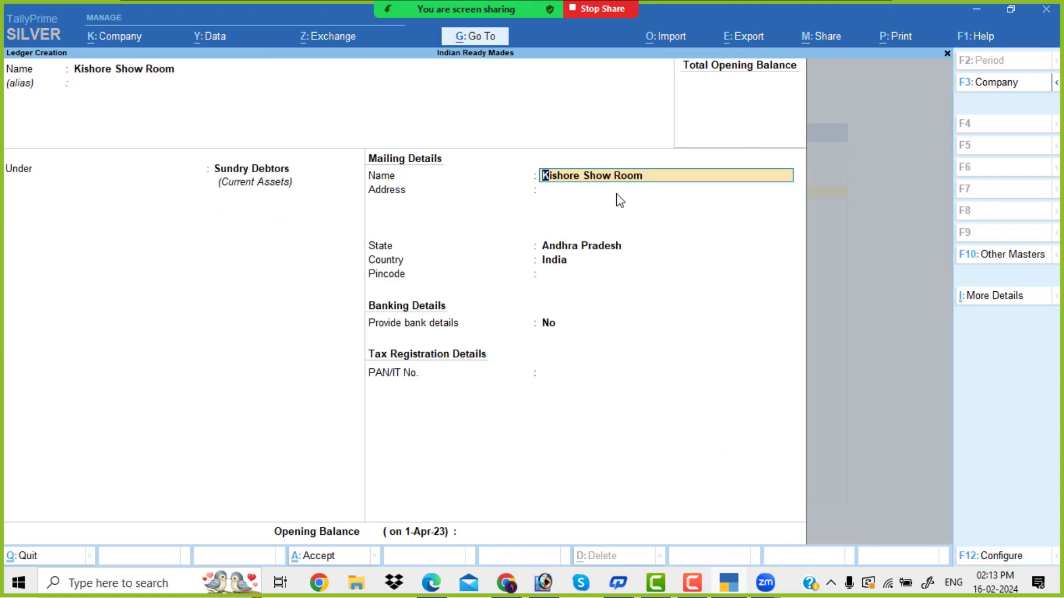
key("ctrl+a")
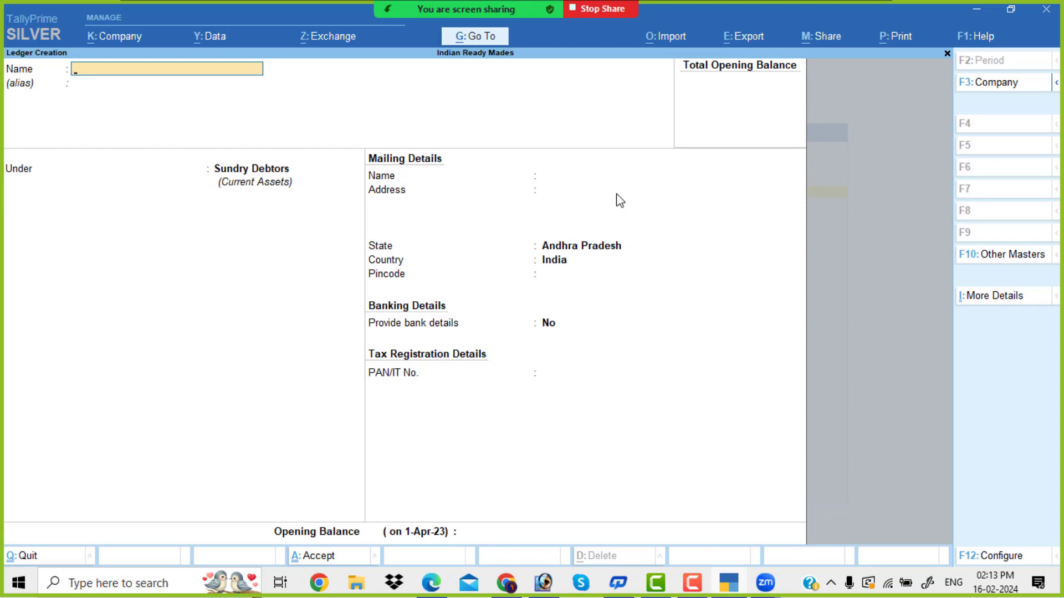
key("Escape")
key("y")
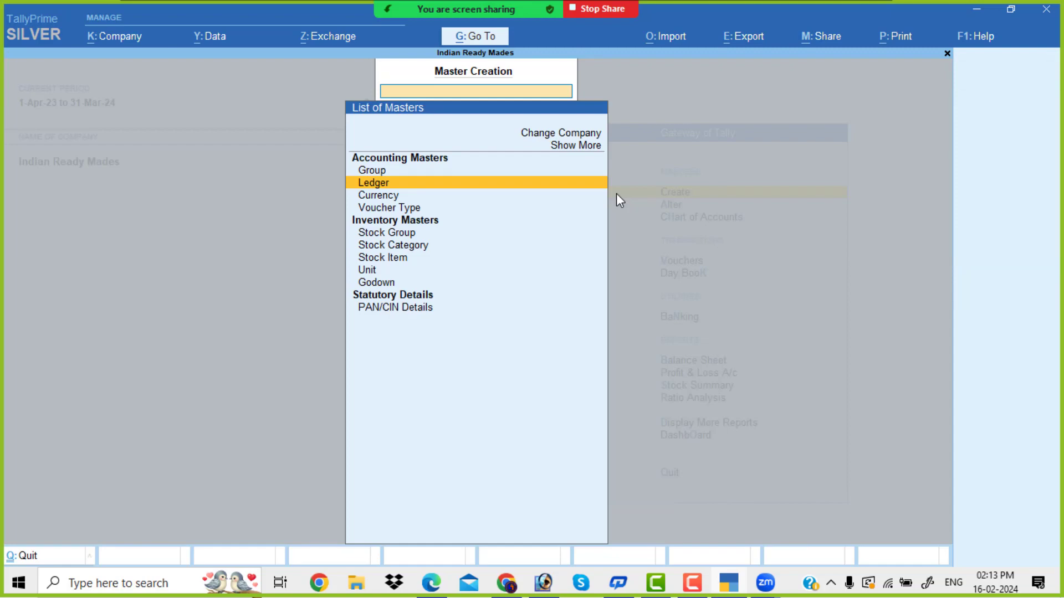
Step: Review the stock items bought and manufactured in the Problem 14 PDF, from the cloth purchases to the half and full shirts
key("alt+Tab")
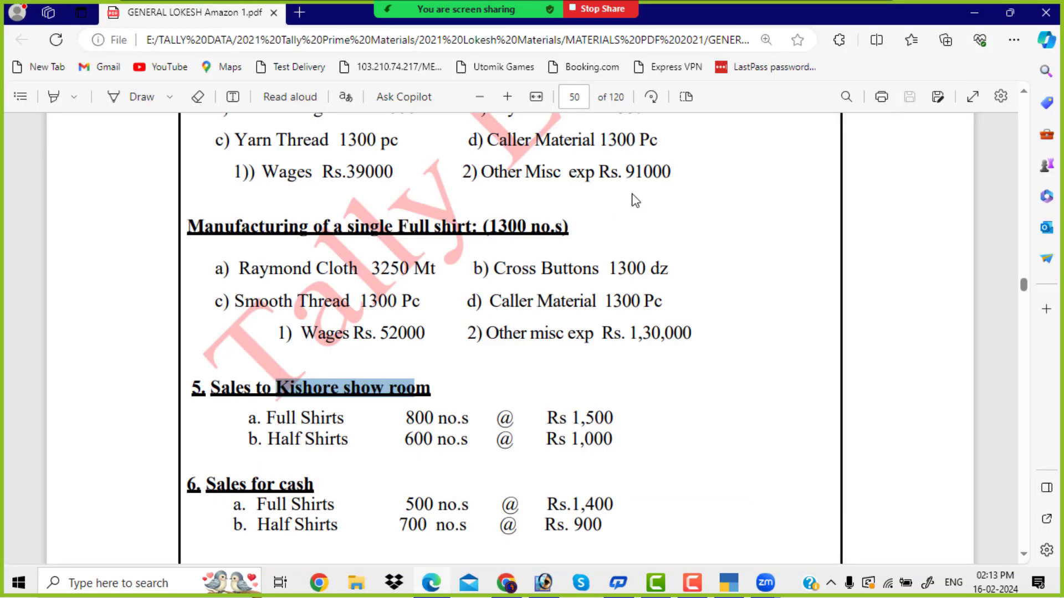
scroll(512, 247, "up", 9)
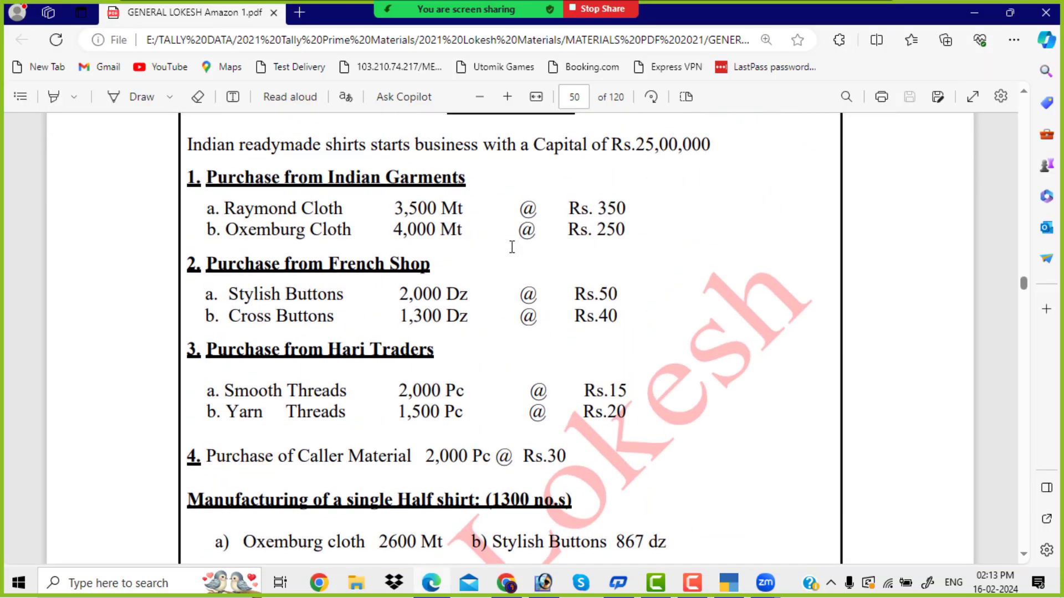
scroll(511, 247, "up", 1)
left_click_drag(224, 281, 328, 281)
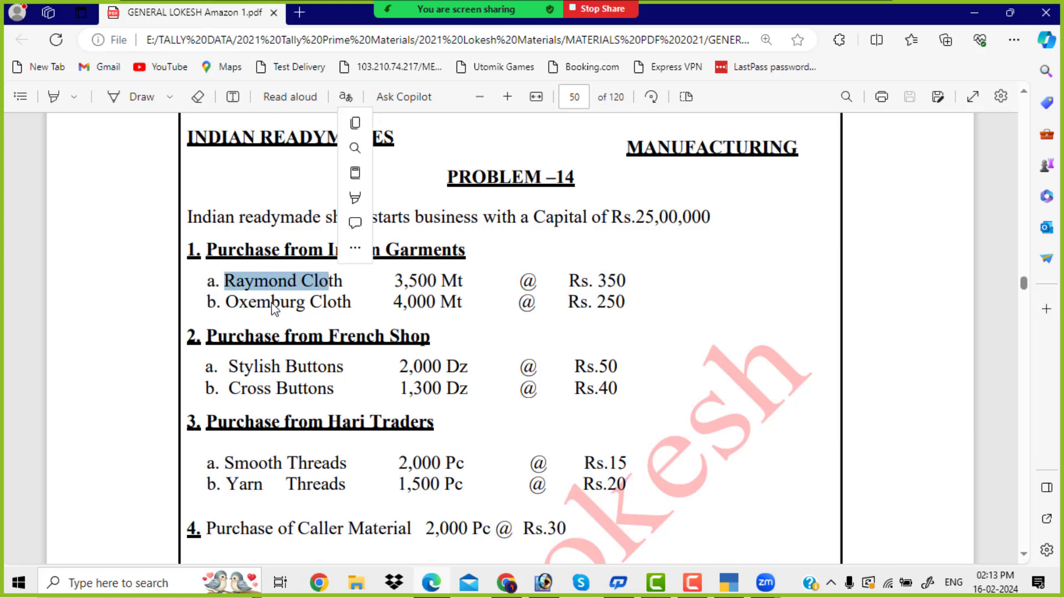
left_click_drag(238, 303, 350, 304)
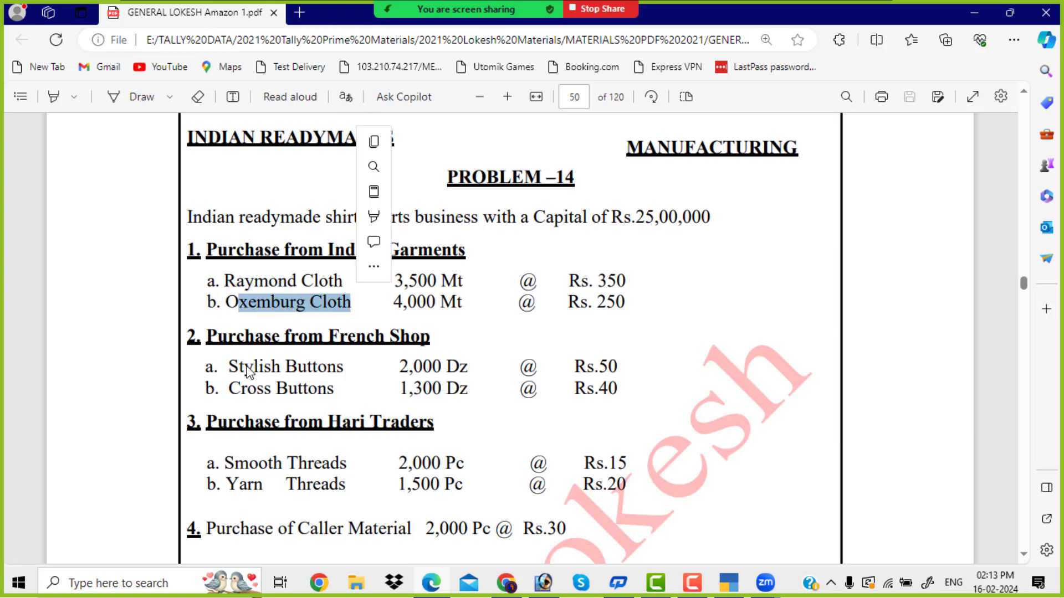
left_click_drag(248, 367, 327, 367)
left_click_drag(264, 388, 318, 388)
scroll(310, 392, "down", 1)
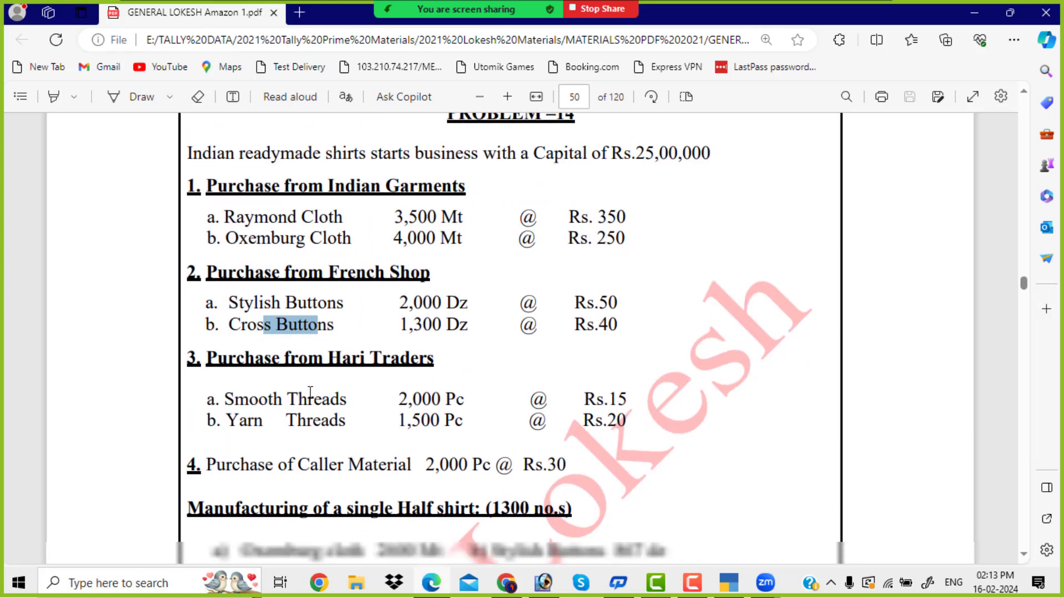
scroll(311, 392, "down", 1)
left_click_drag(224, 318, 346, 318)
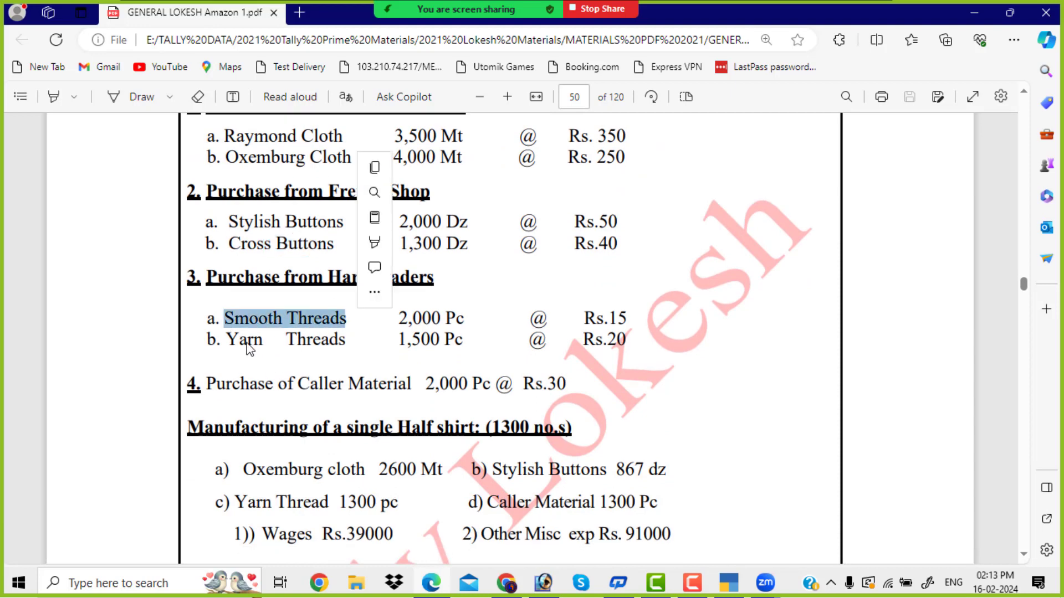
left_click_drag(237, 339, 336, 339)
left_click_drag(297, 383, 397, 383)
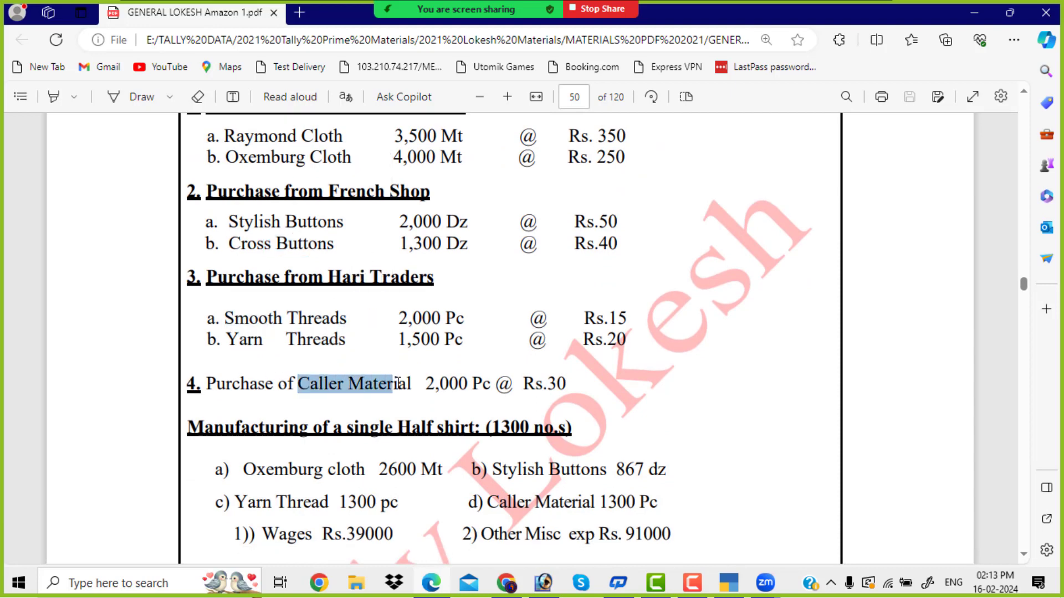
left_click_drag(398, 427, 473, 427)
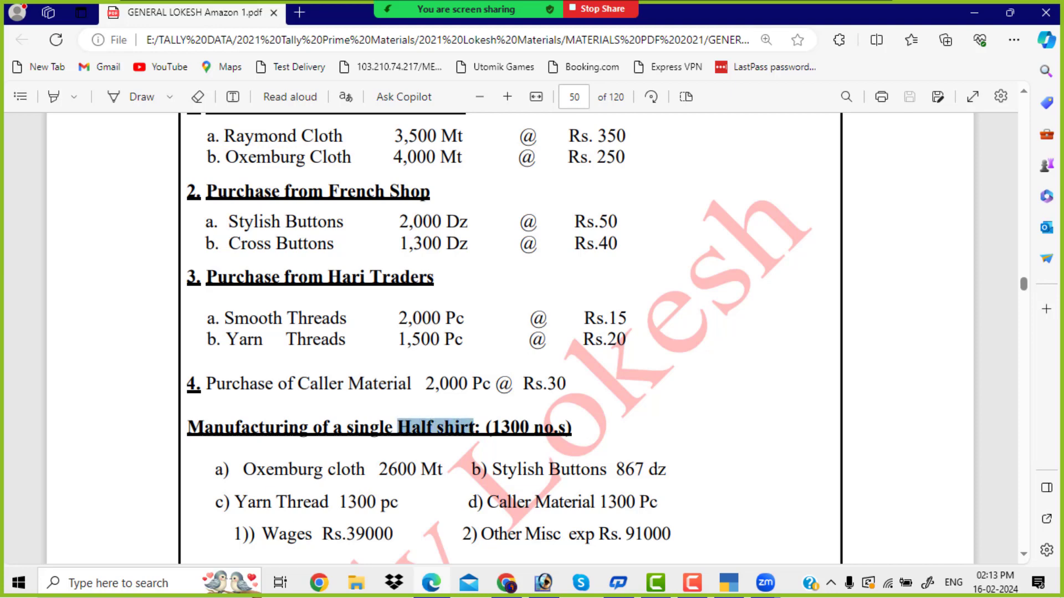
scroll(470, 430, "down", 3)
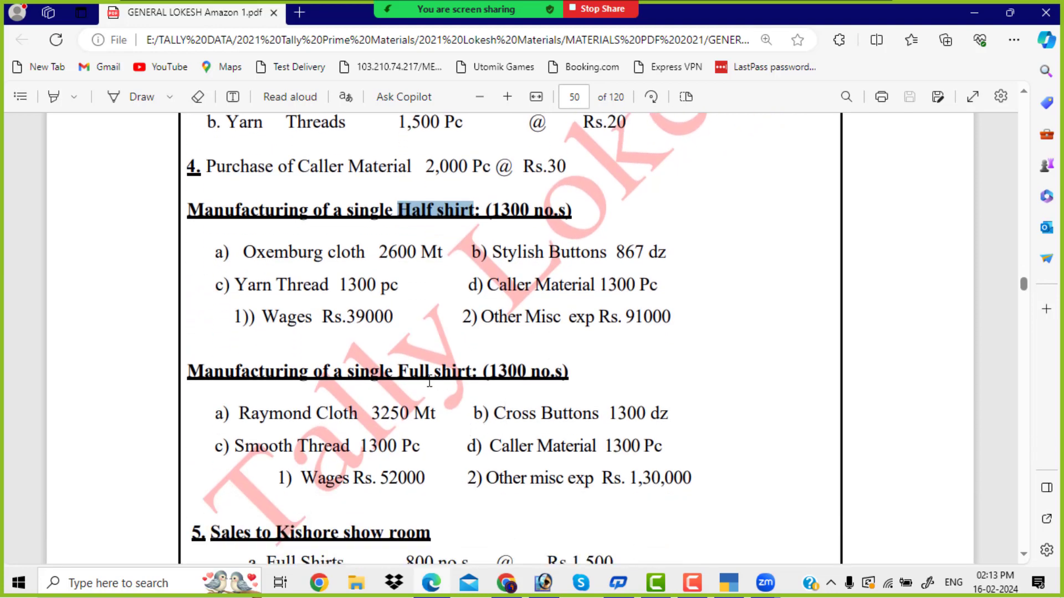
left_click_drag(398, 371, 464, 371)
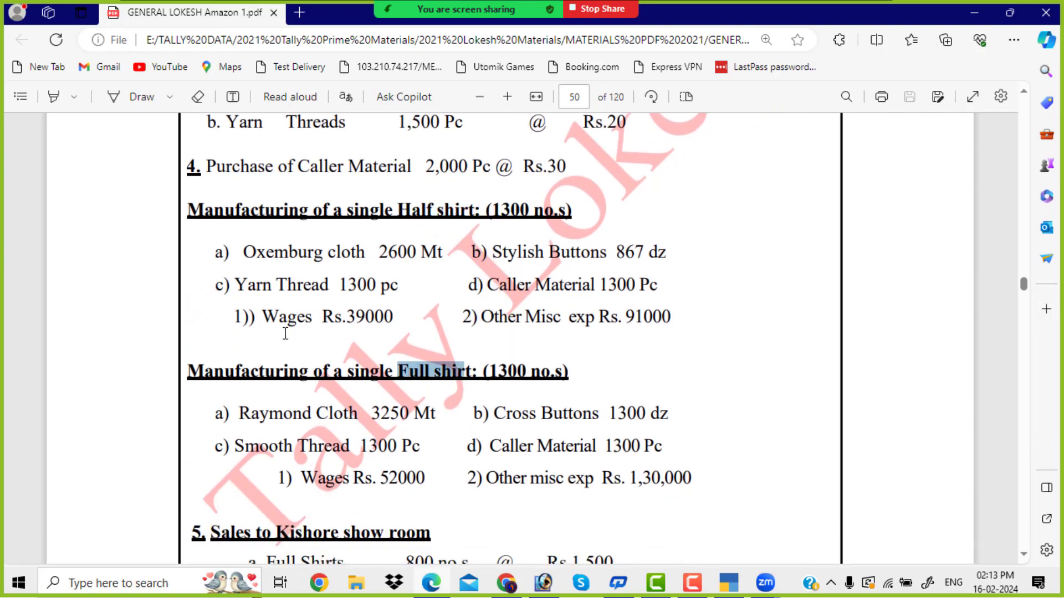
Step: Check the units of measure used for the purchased materials and manufactured shirts in Problem 14
scroll(283, 338, "up", 2)
scroll(283, 337, "up", 2)
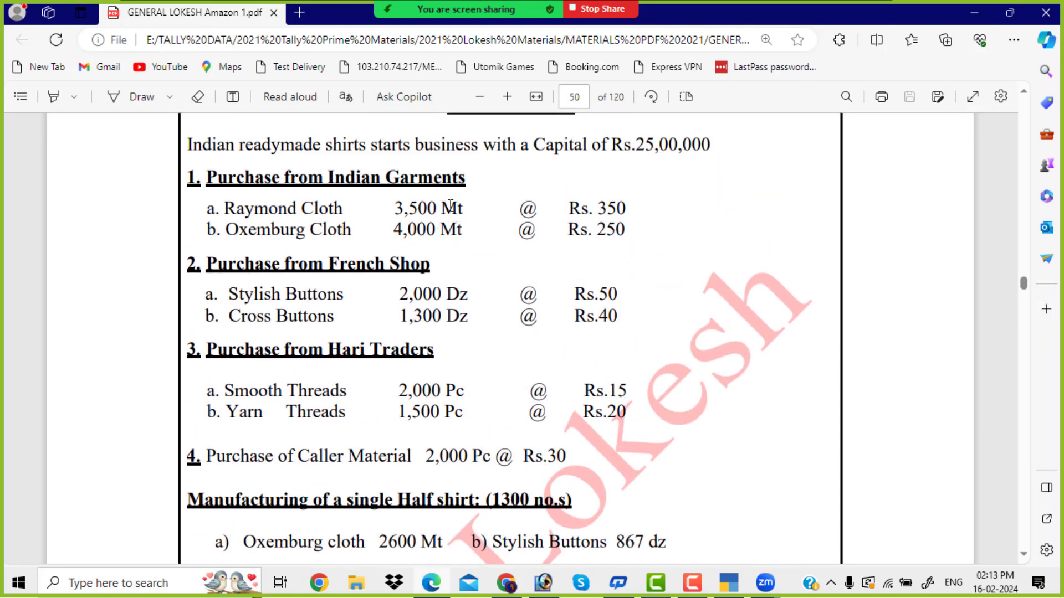
left_click_drag(443, 209, 470, 211)
left_click_drag(446, 295, 470, 295)
left_click_drag(445, 390, 474, 392)
scroll(474, 393, "down", 1)
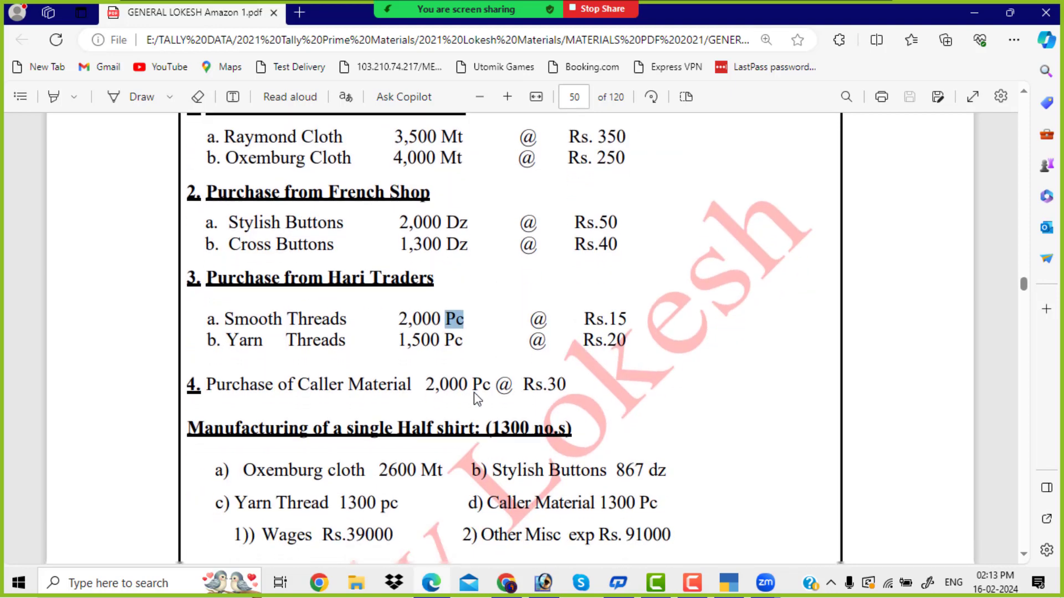
left_click_drag(534, 437, 571, 435)
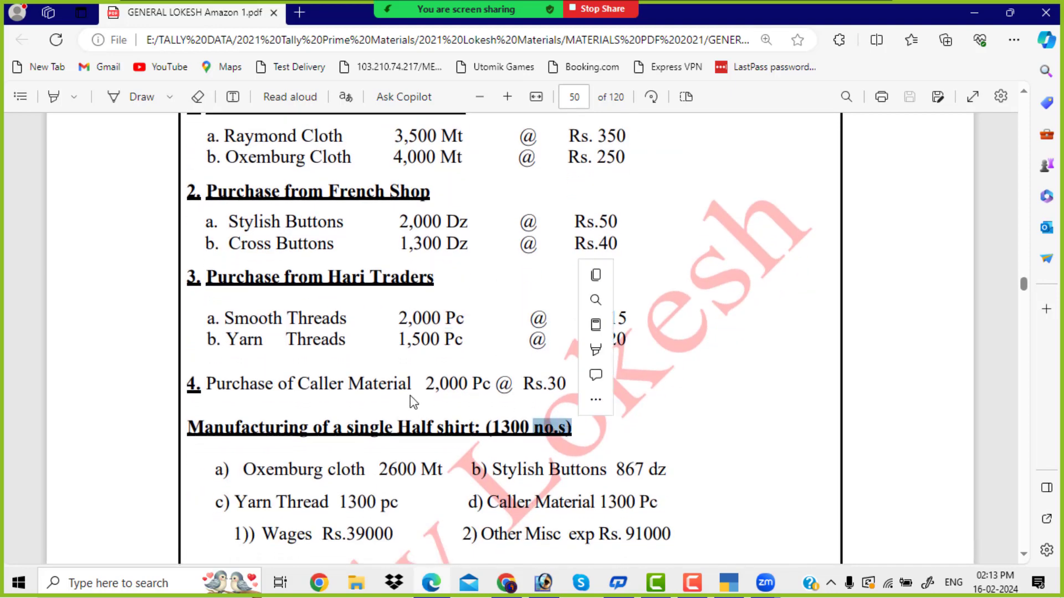
Step: Examine how the Problem 14 items fall into stock groups by cloth, buttons, threads and shirts
scroll(410, 396, "up", 1)
left_click_drag(301, 208, 351, 229)
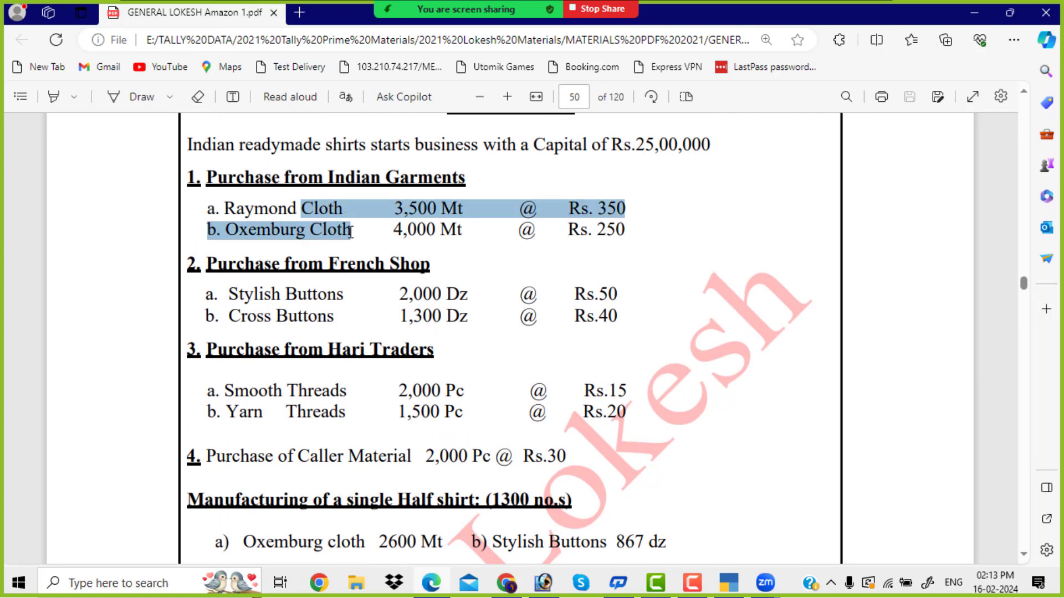
left_click_drag(289, 294, 335, 317)
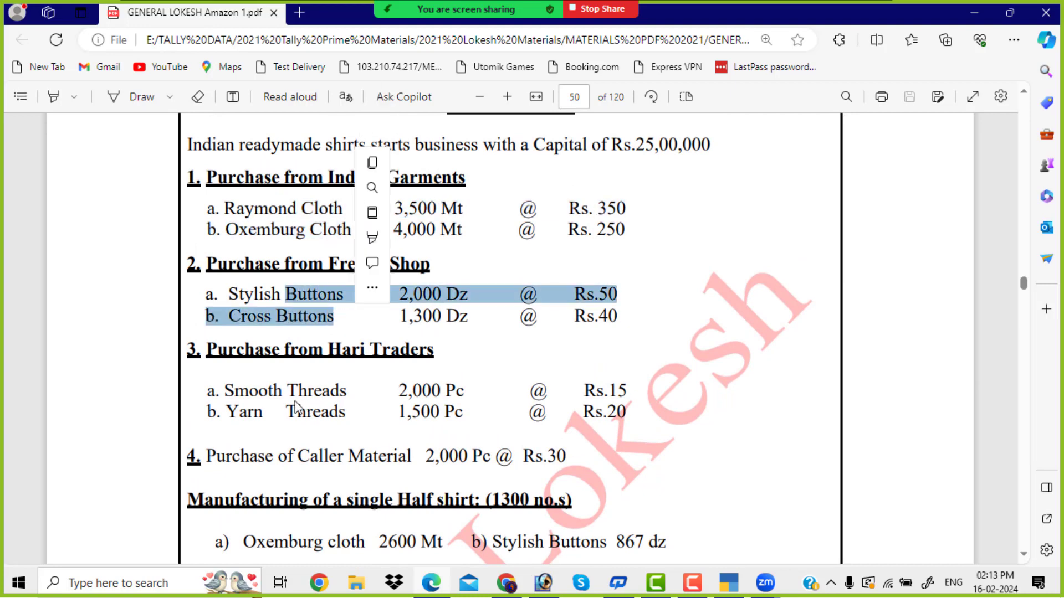
left_click_drag(287, 391, 346, 413)
scroll(351, 427, "down", 1)
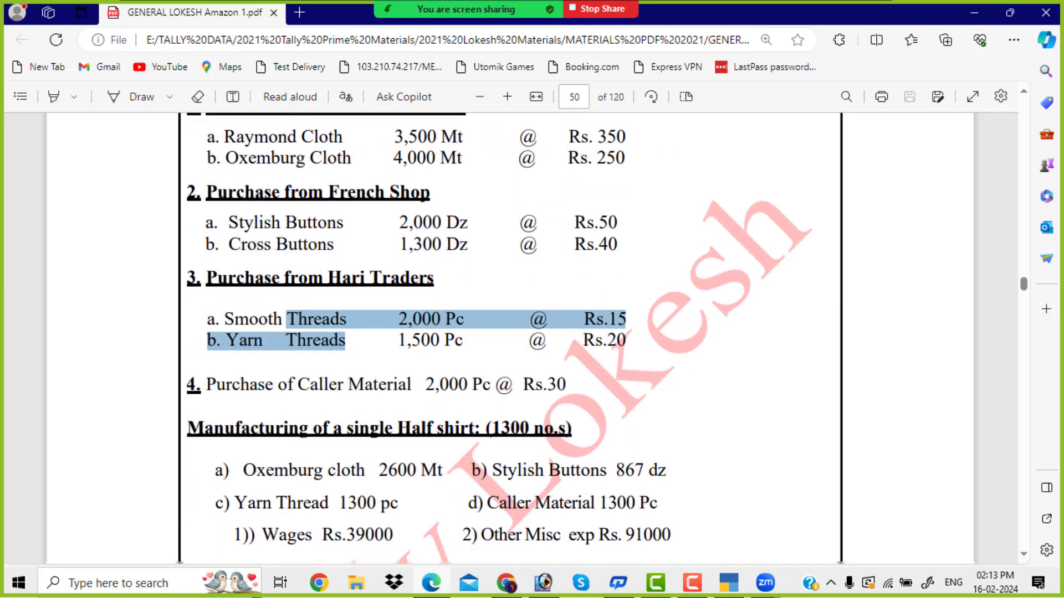
left_click_drag(439, 427, 475, 429)
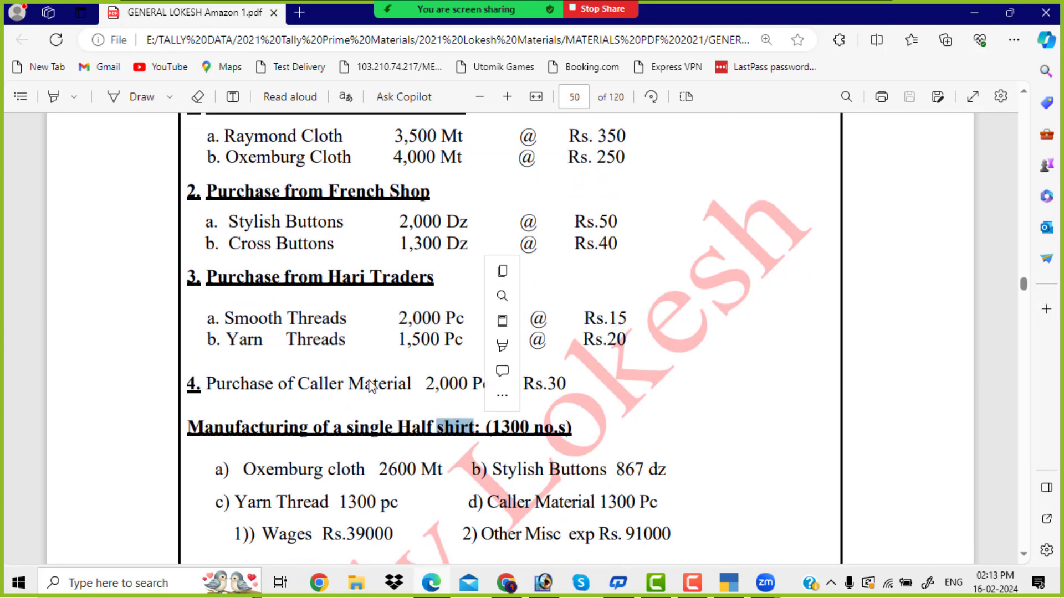
scroll(369, 357, "up", 1)
scroll(369, 354, "up", 2)
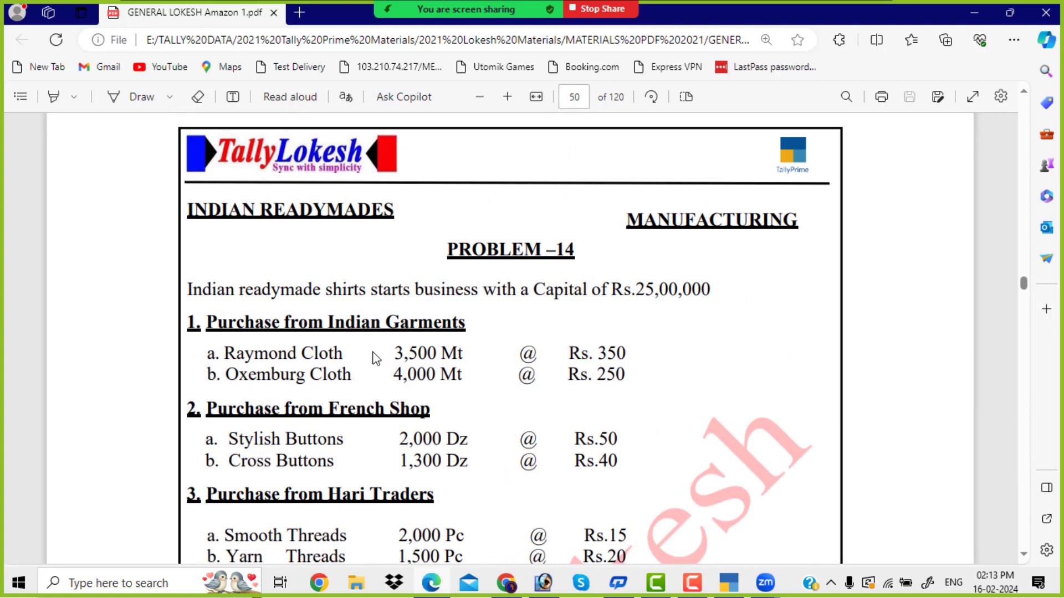
Step: Switch to TallyPrime and create a simple unit with symbol mt and formal name Meters, with 0 decimal places
left_click(730, 581)
key("Down")
key("Down")
key("Down")
key("Down")
key("Down")
key("Down")
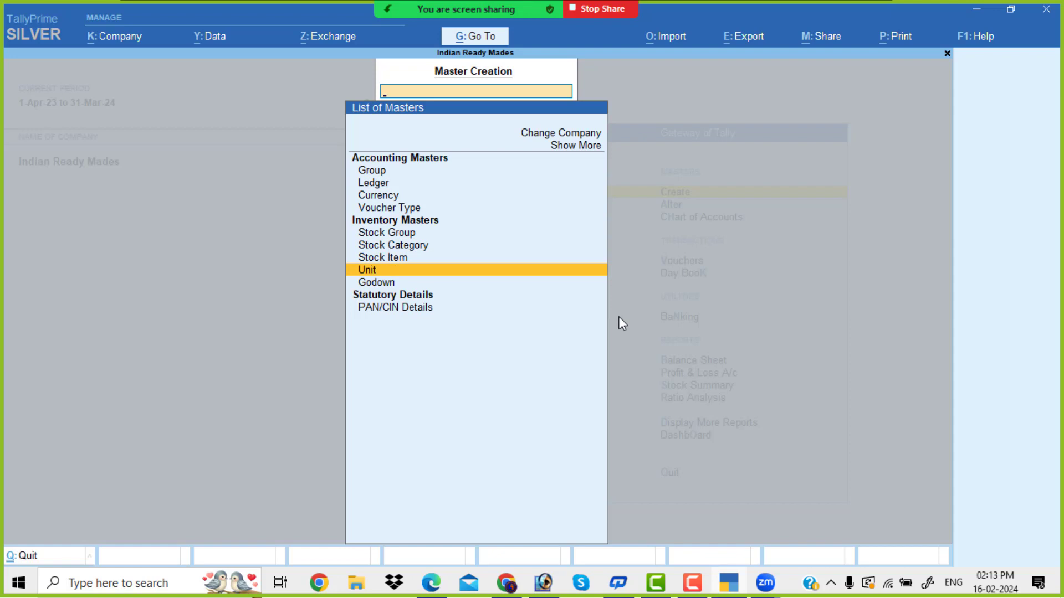
key("Return")
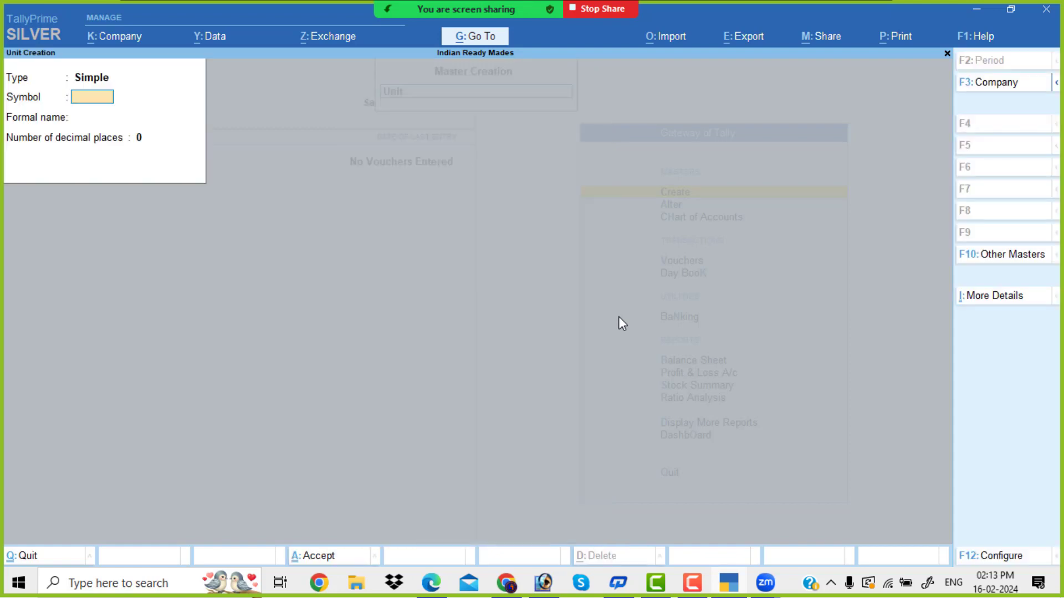
key("Return")
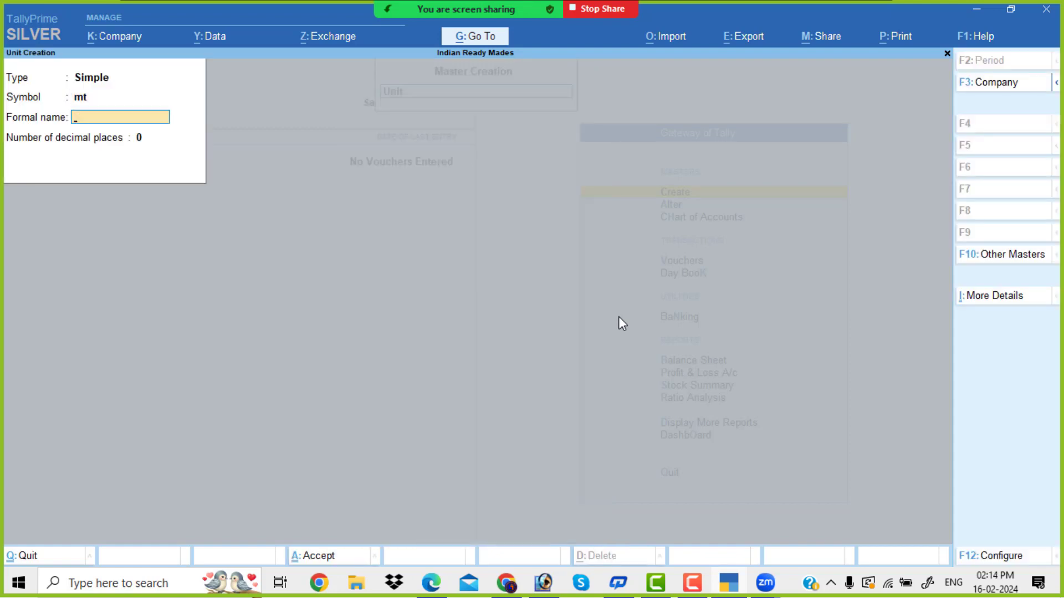
type("Meters")
key("Return")
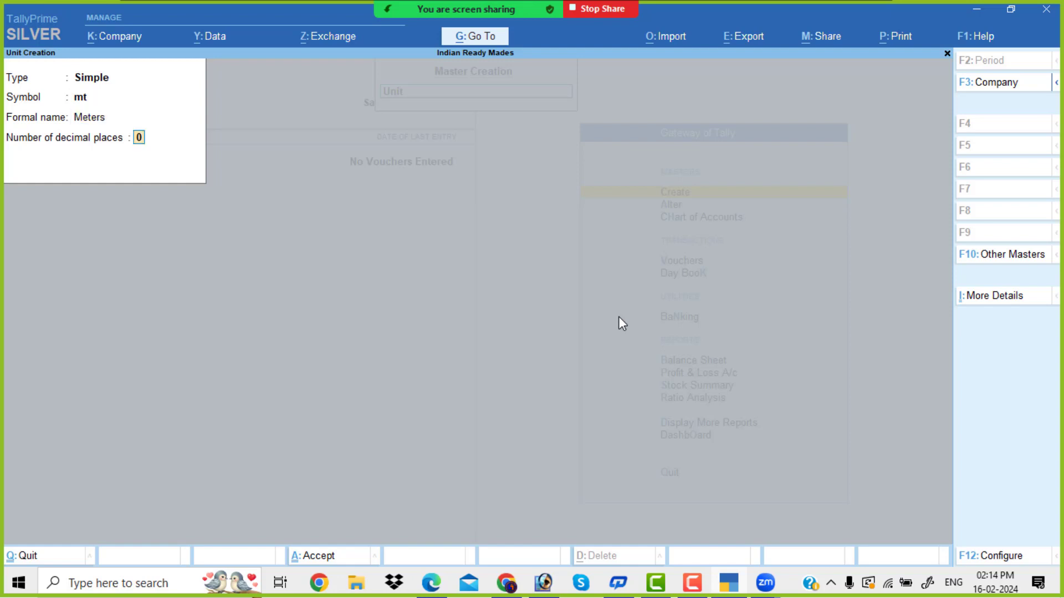
key("Return")
Step: Create a simple unit with symbol dz and formal name Dozens, with 0 decimal places
type("z")
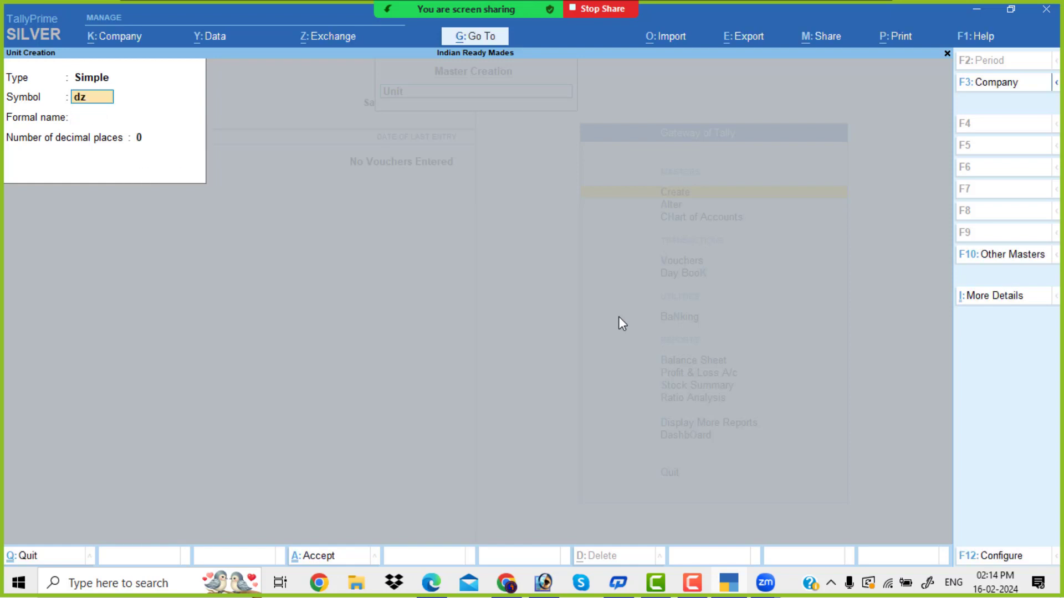
key("Return")
type("Doz")
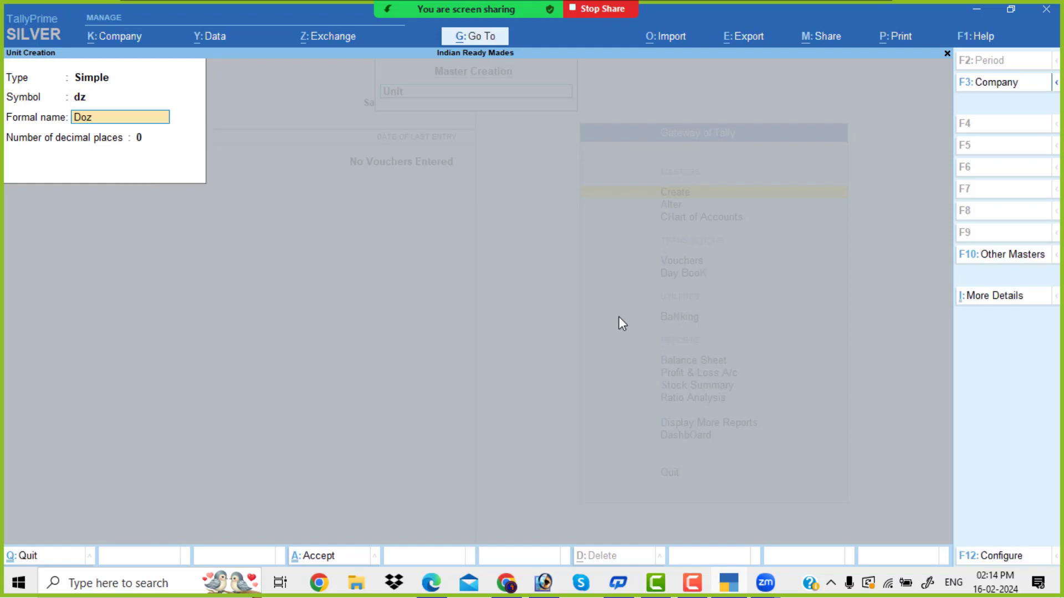
type("ens")
key("Return")
key("Return")
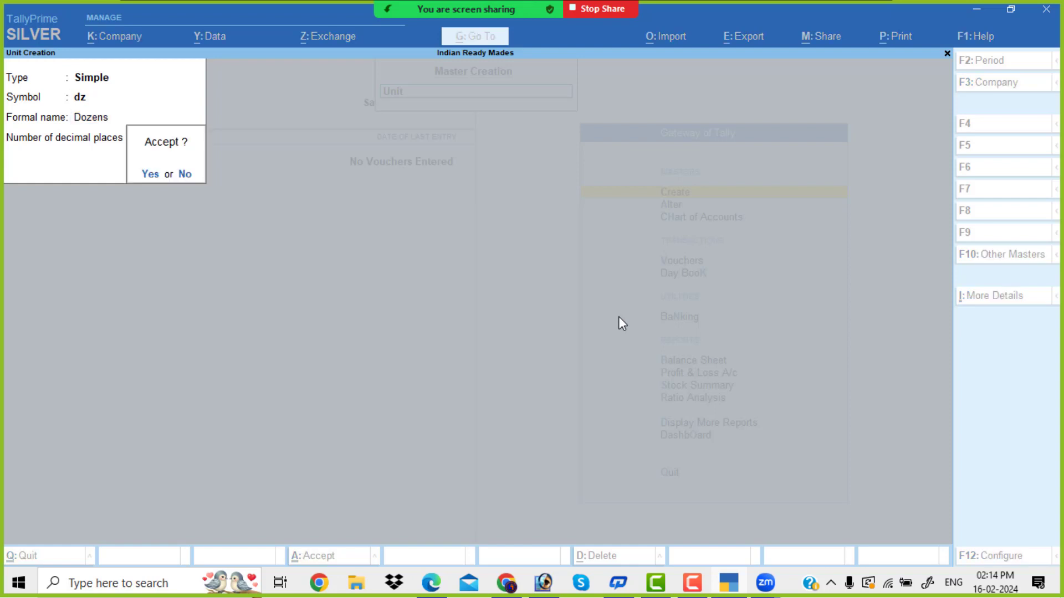
key("Return")
Step: Create a simple unit with symbol pc and formal name Pices, with 0 decimal places
type("pc")
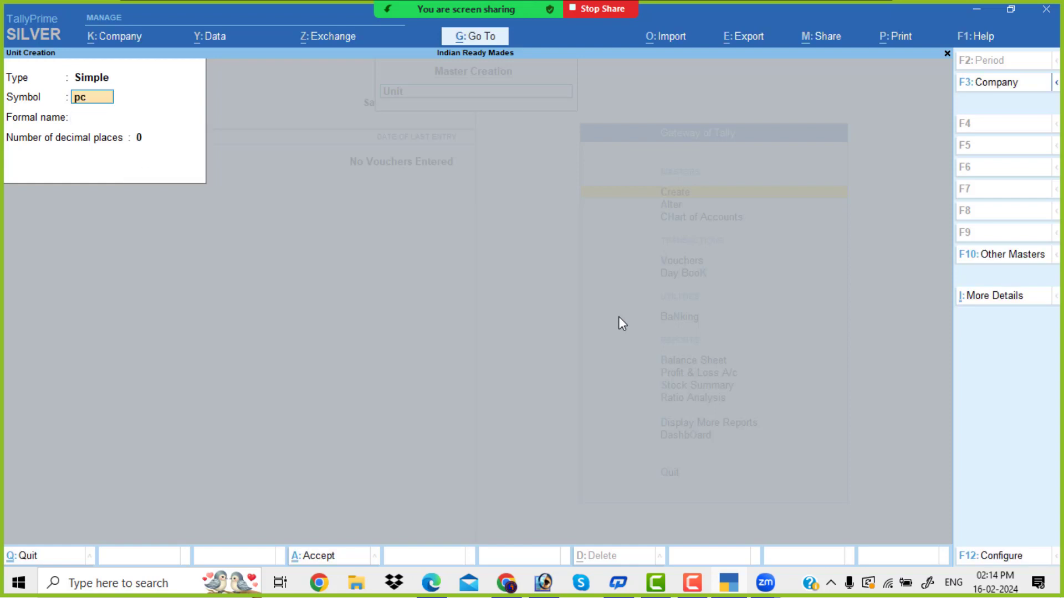
key("Return")
type("Pices")
key("Return")
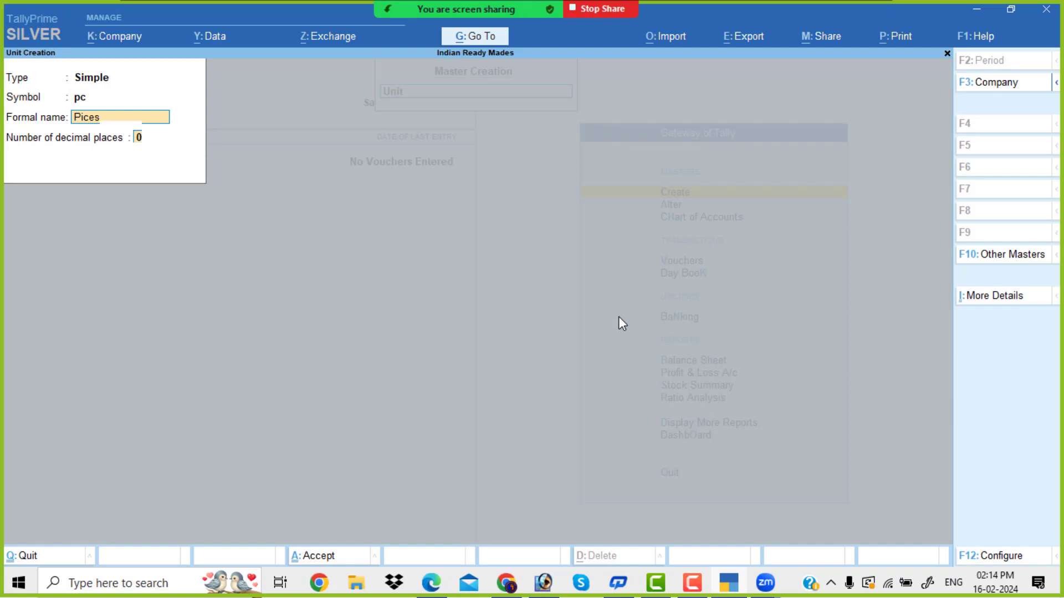
key("Return")
key("Return")
Step: Create a simple unit with symbol nos and formal name Numbers, and leave unit creation
type("nos")
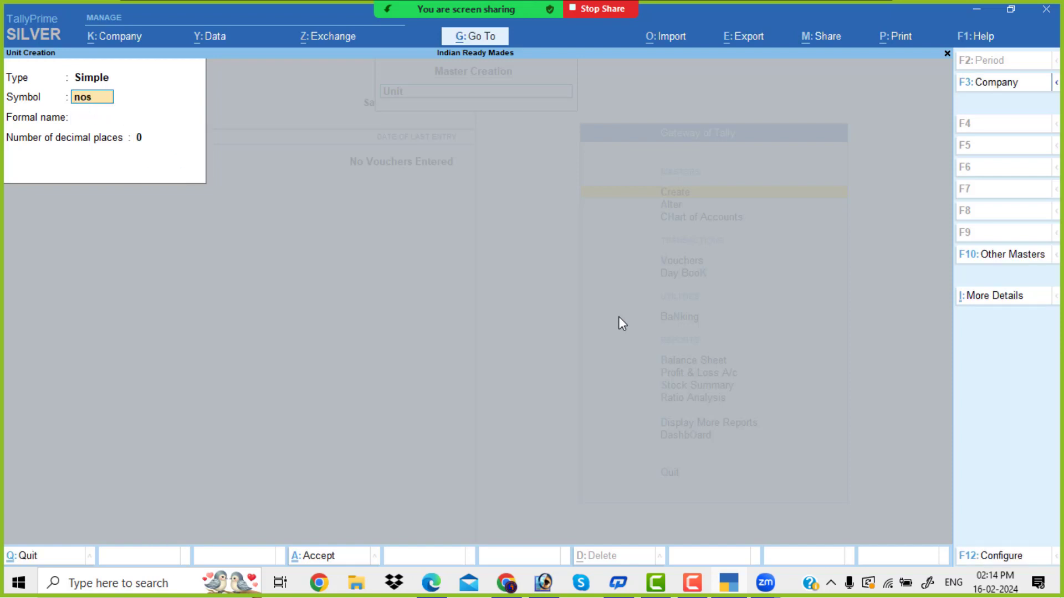
key("Return")
type("Numbers")
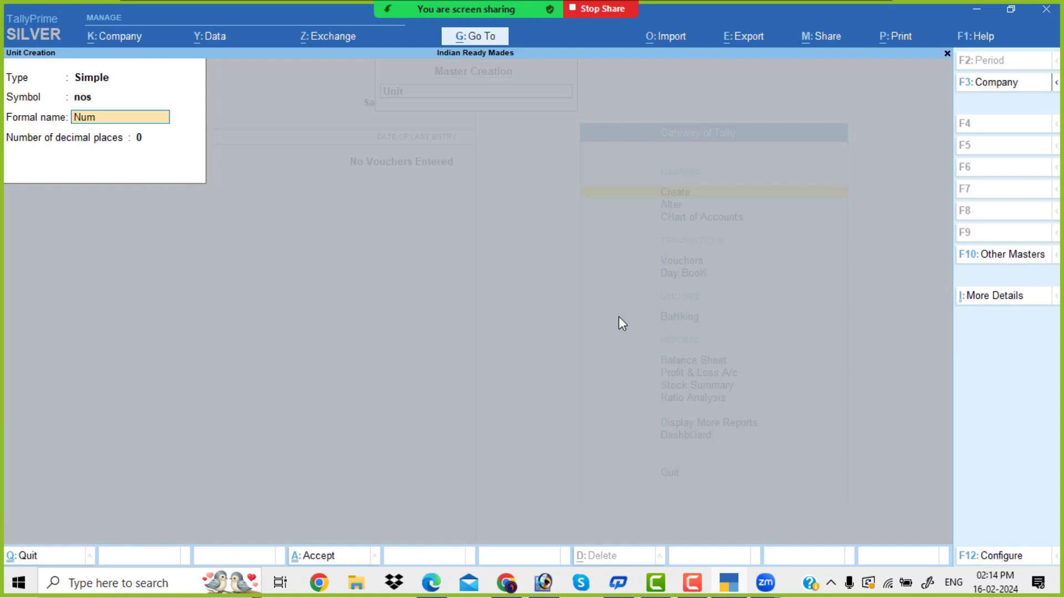
key("Return")
key("Return")
key("Return")
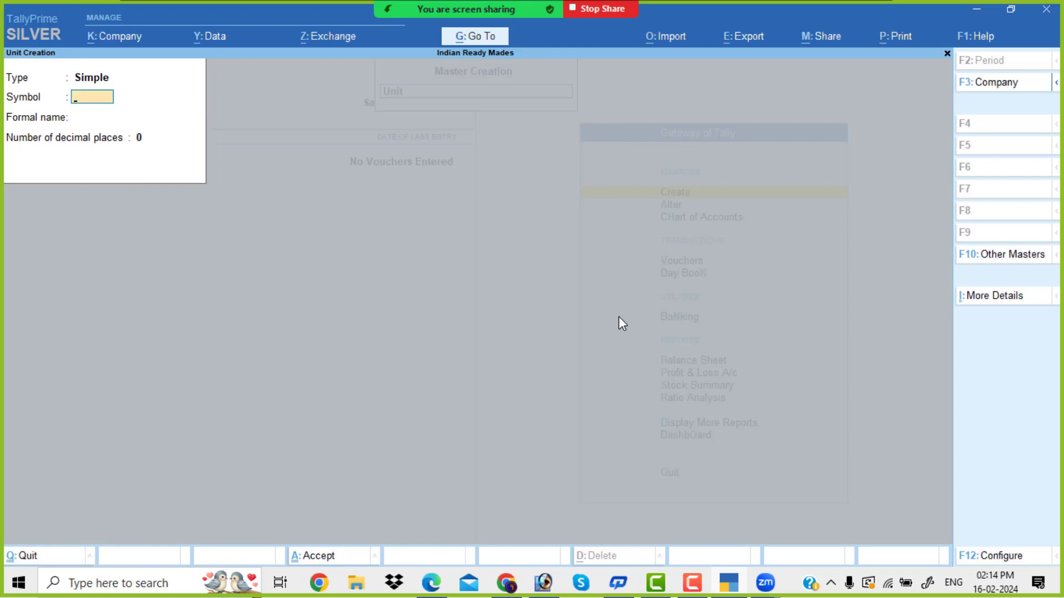
key("Escape")
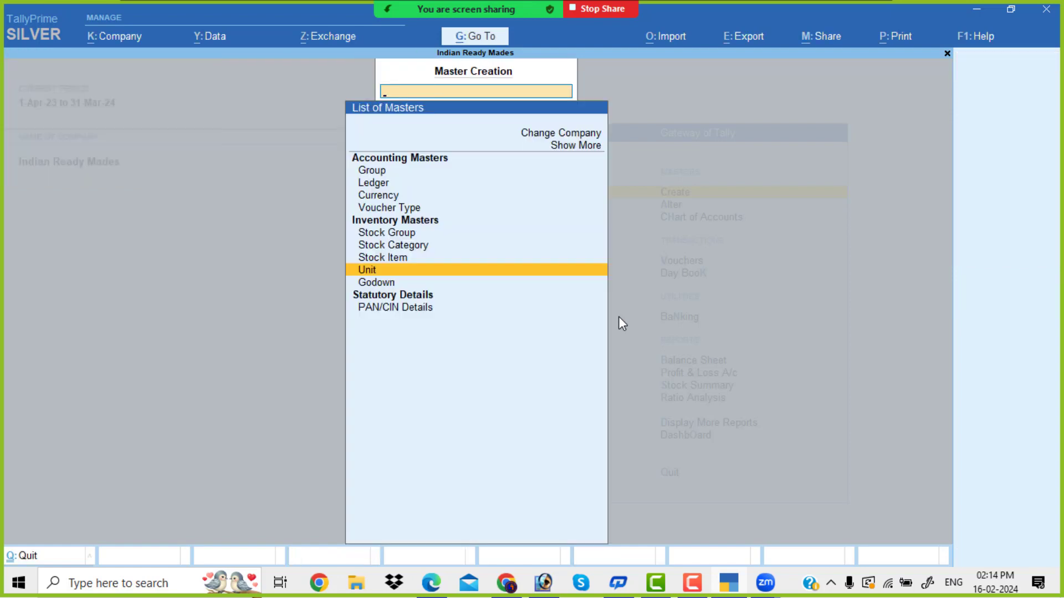
Step: Check the purchases in the problem PDF and create the stock group Cloths under Primary, without adding item quantities
key("Up")
key("Up")
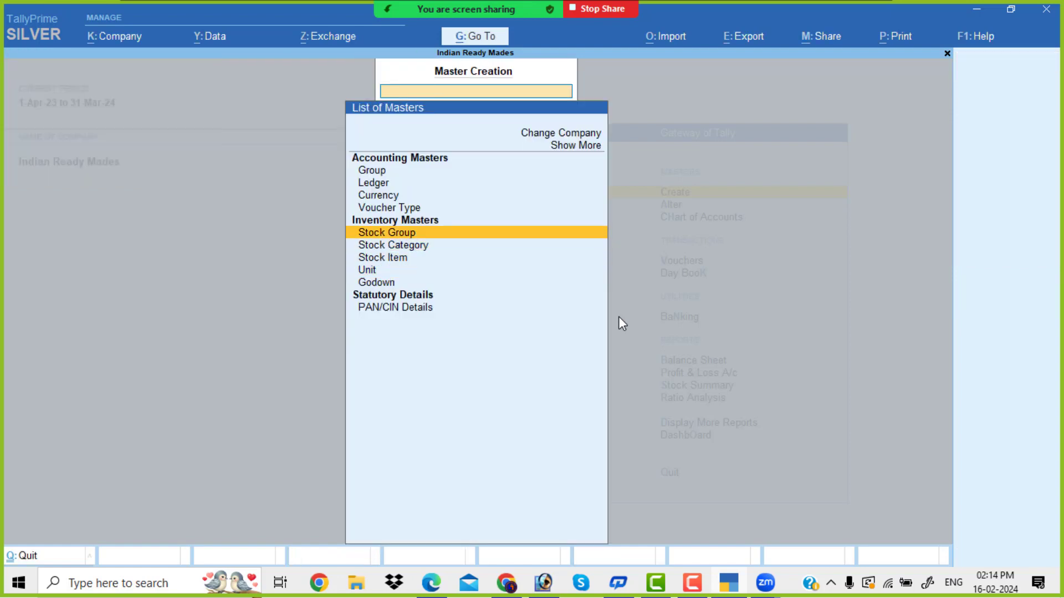
key("Return")
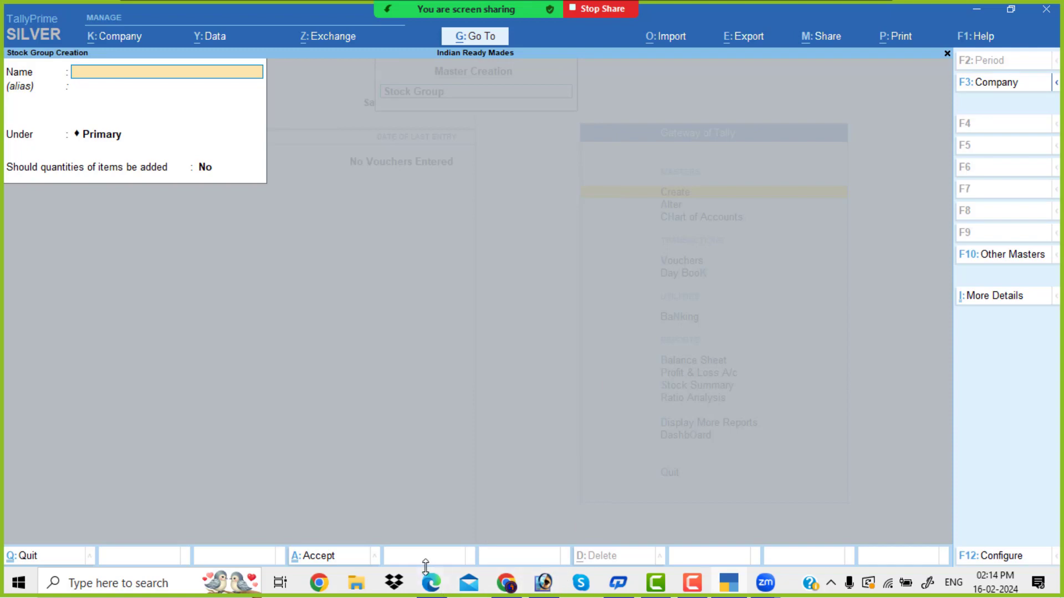
left_click(432, 584)
scroll(372, 373, "down", 3)
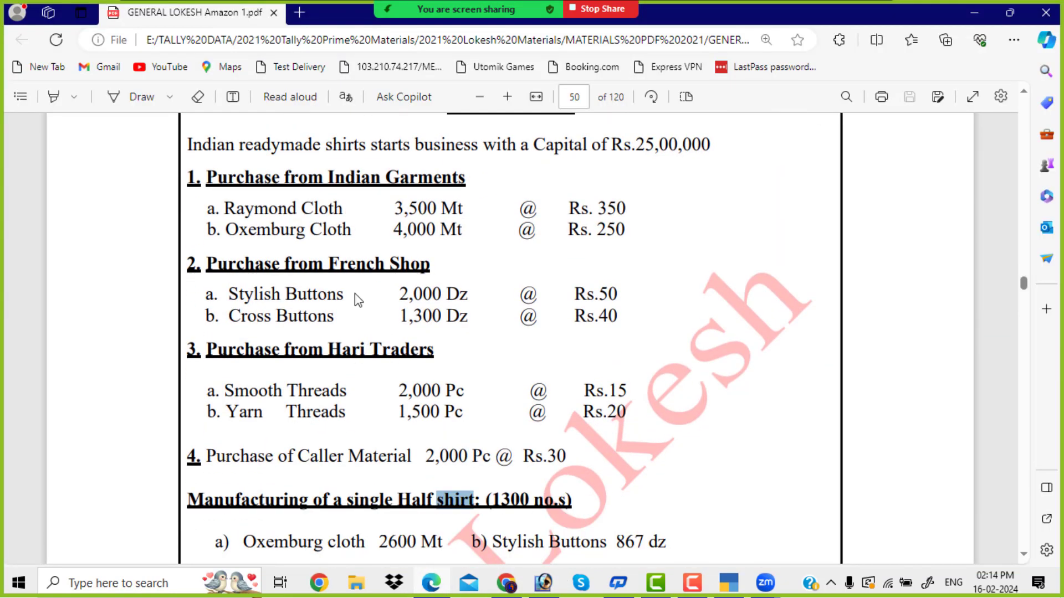
key("alt+Tab")
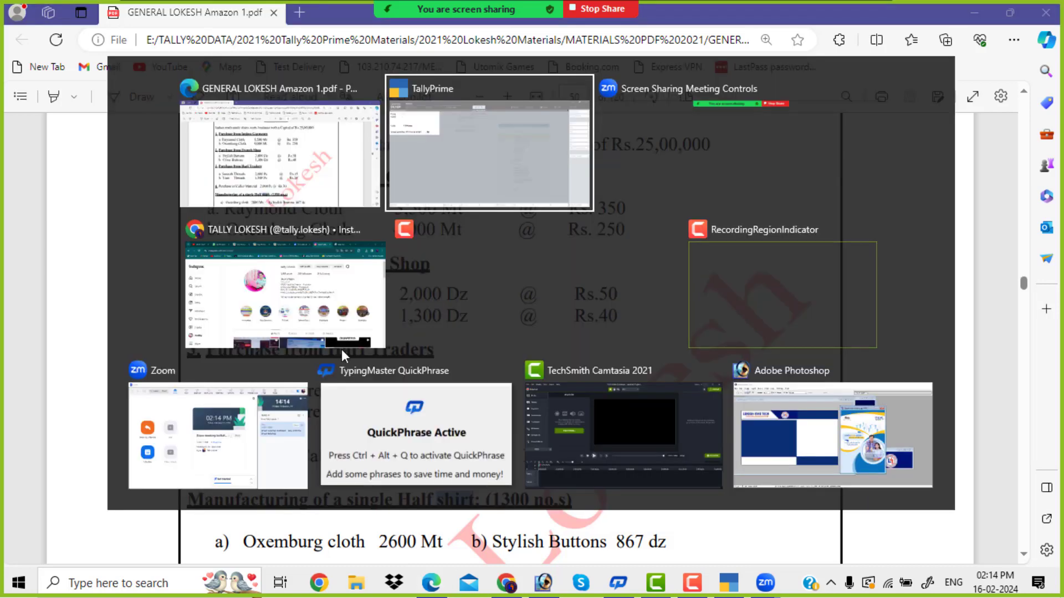
type("Cloth")
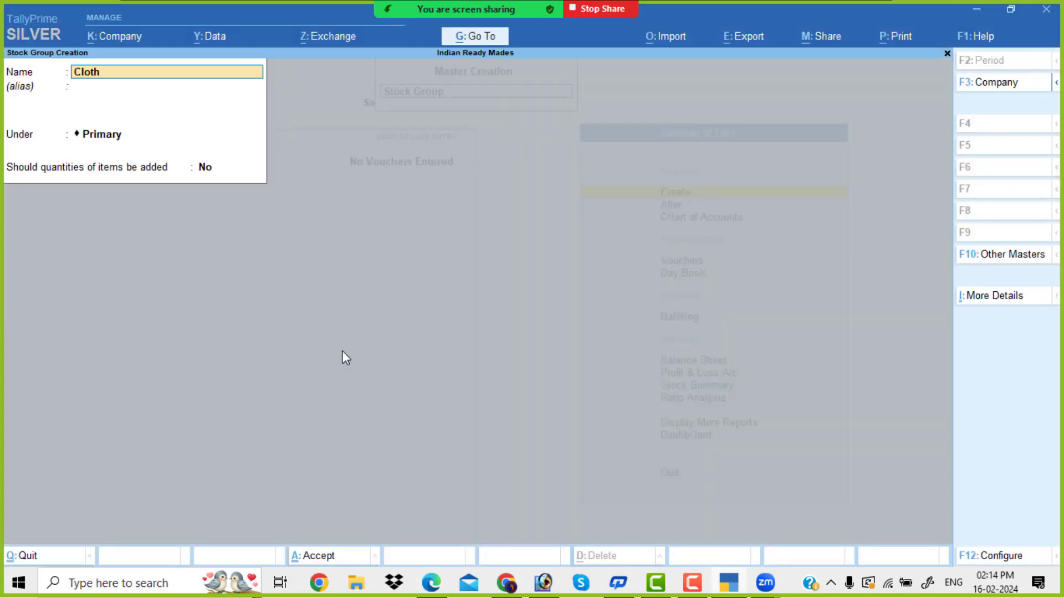
key("Return")
key("Return")
key("Return")
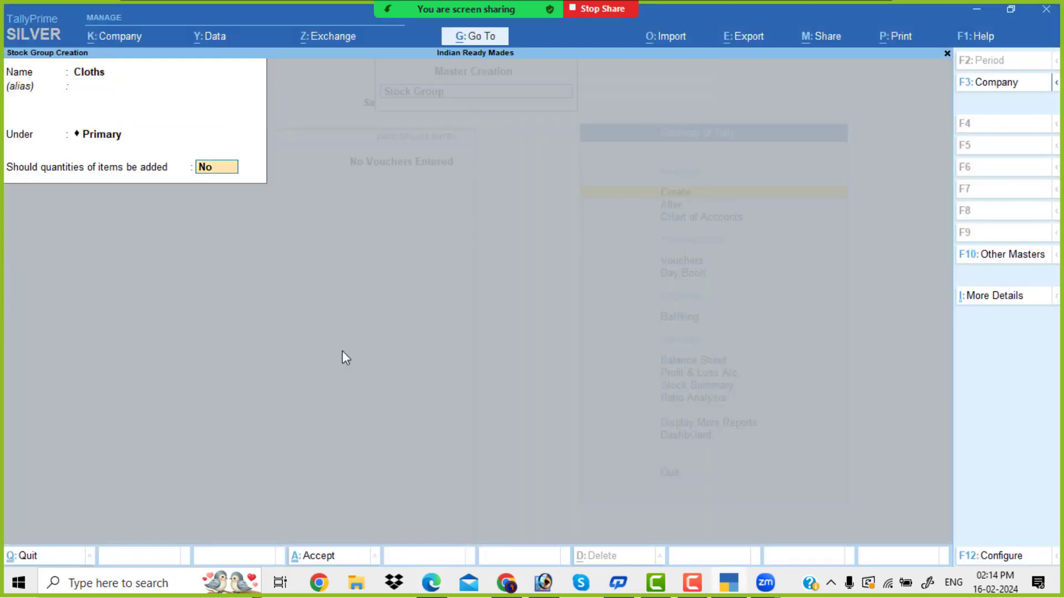
key("Return")
key("Return")
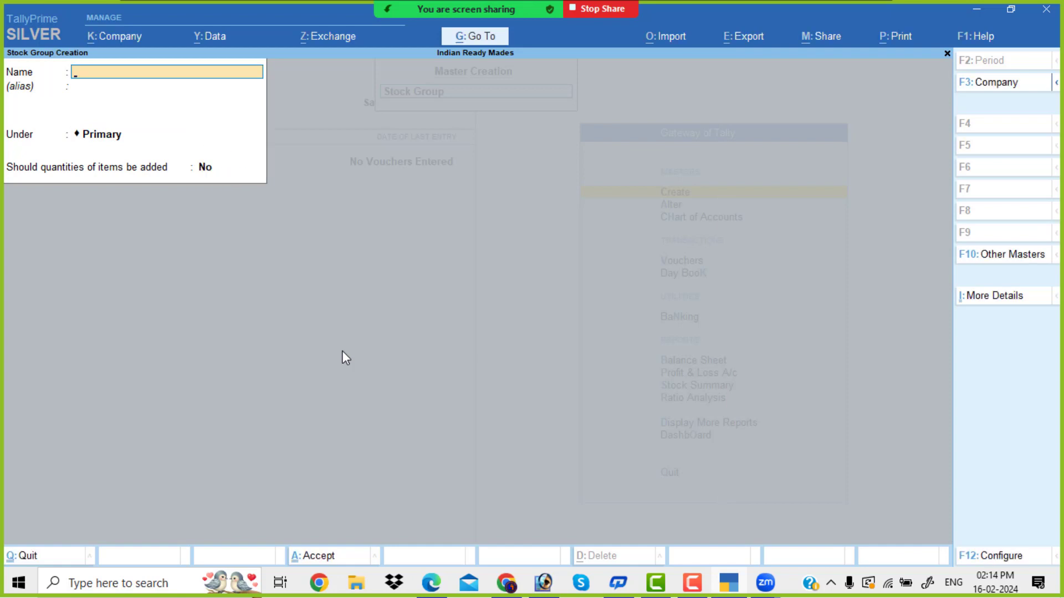
Step: Create the stock group Buttons under Primary, without adding item quantities
type("Buttons")
key("Return")
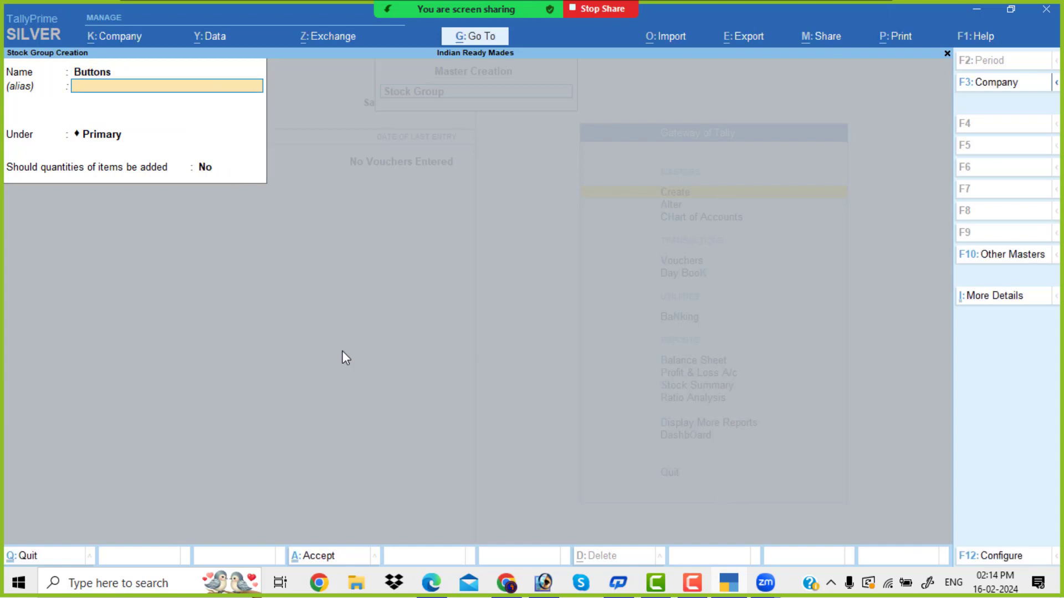
key("Return")
key("Return")
key("Return")
key("Return")
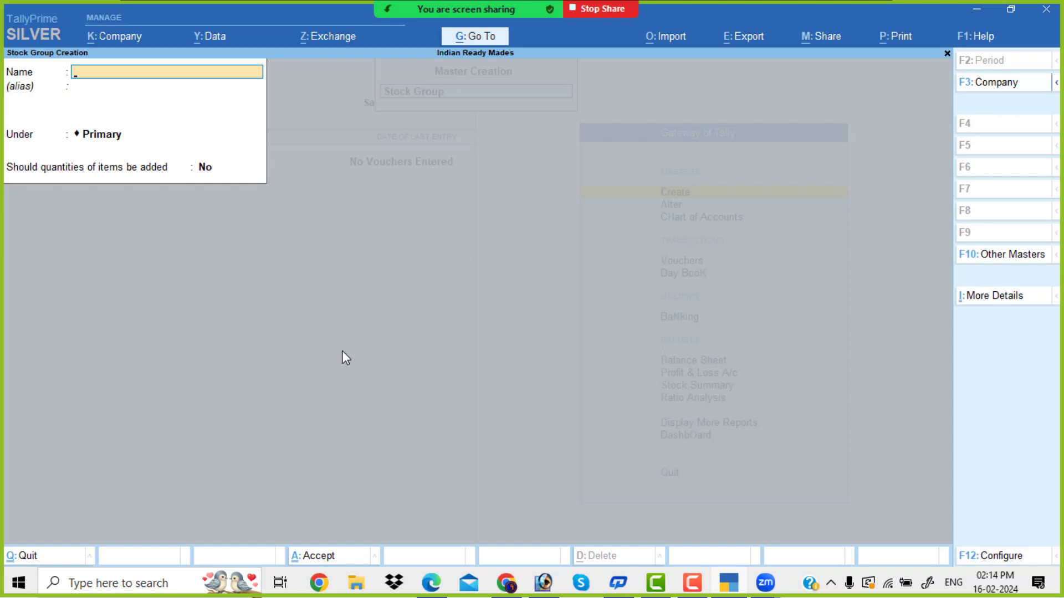
Step: Create the stock group Threads under Primary, without adding item quantities
type("Threads")
key("Return")
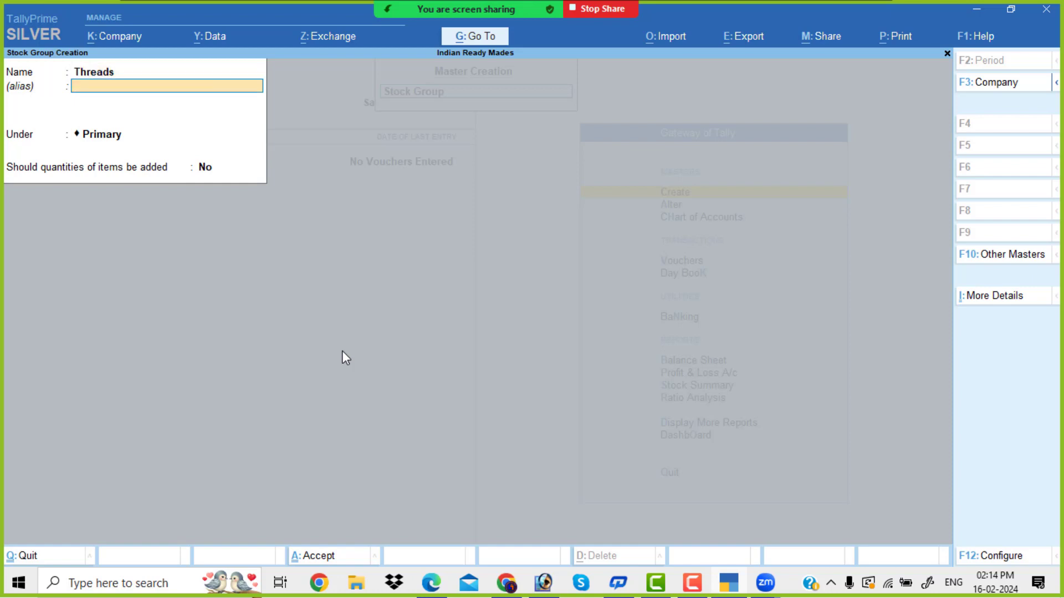
key("Return")
key("Return")
key("Return")
key("Return")
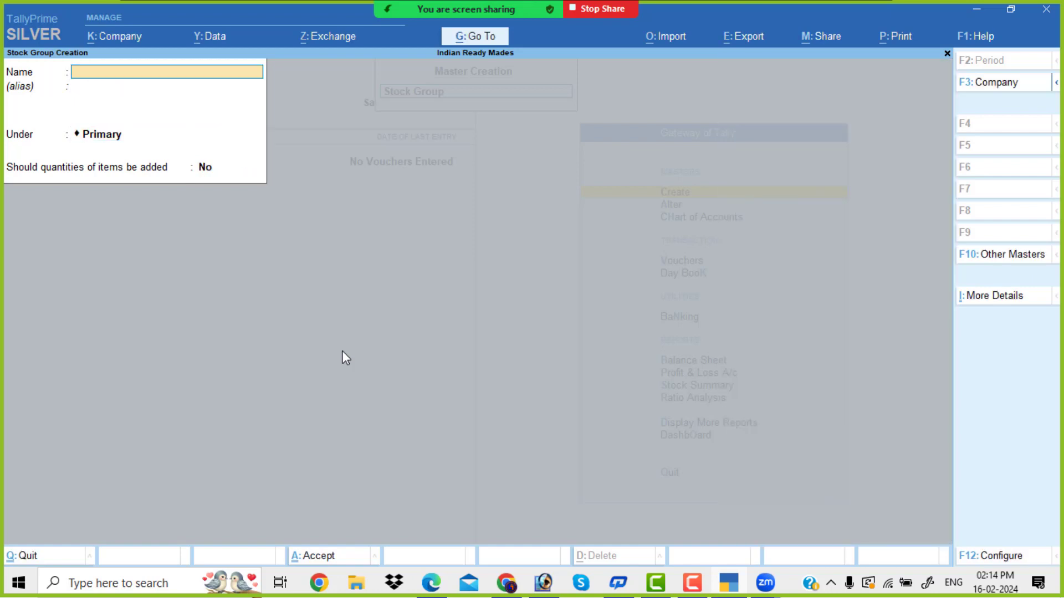
Step: Create the stock group Shirts under Primary without adding item quantities, and leave stock group creation
type("Shirts")
key("Return")
key("Return")
key("Return")
key("Return")
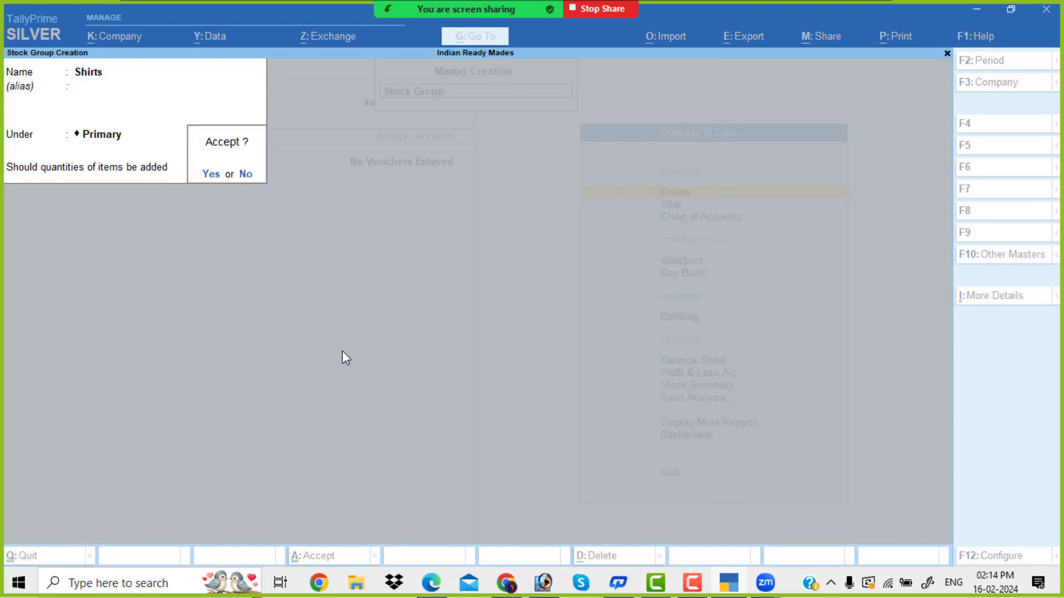
key("Return")
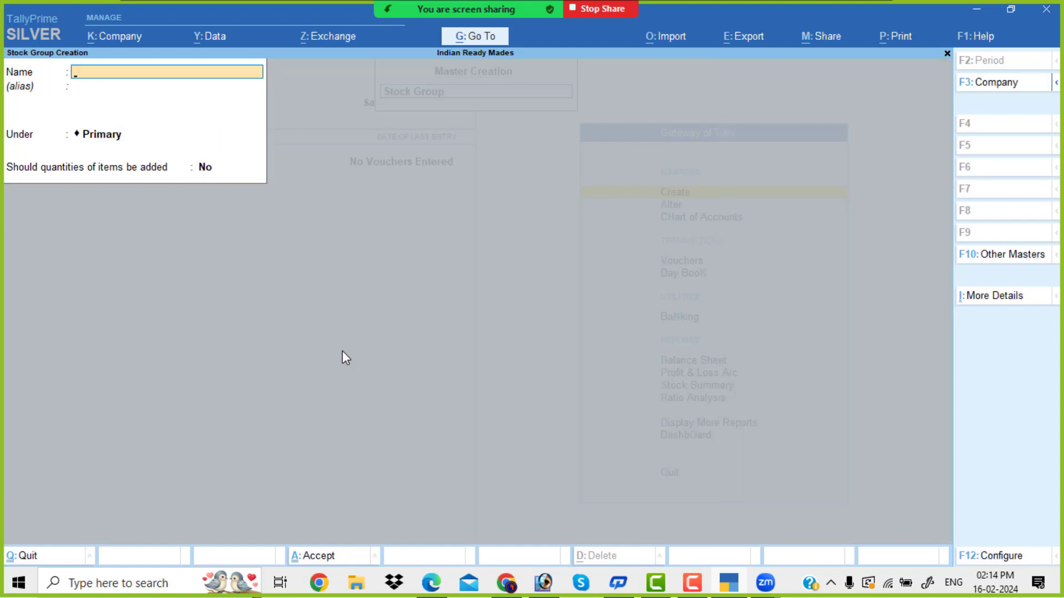
key("Escape")
key("Return")
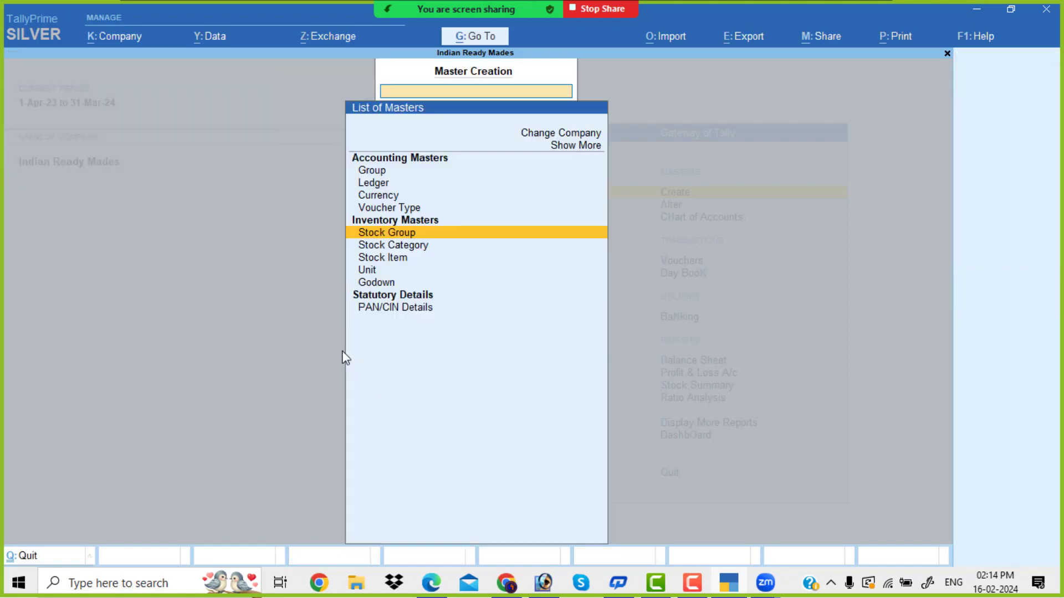
Step: Start a stock item named Raymond Cloth, as listed in the problem PDF, under the Cloths group
key("Down")
key("Down")
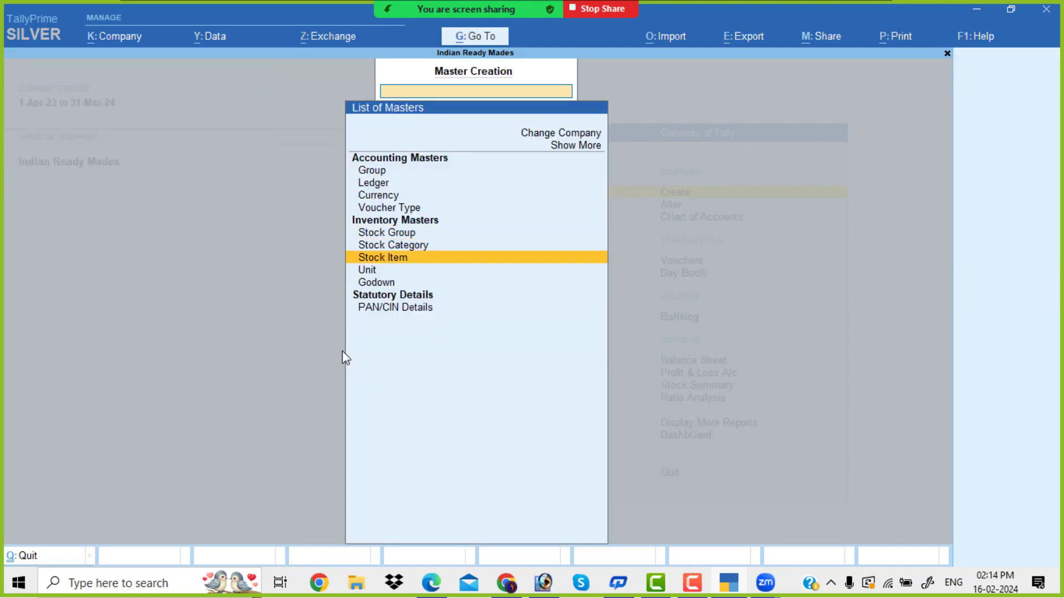
key("Return")
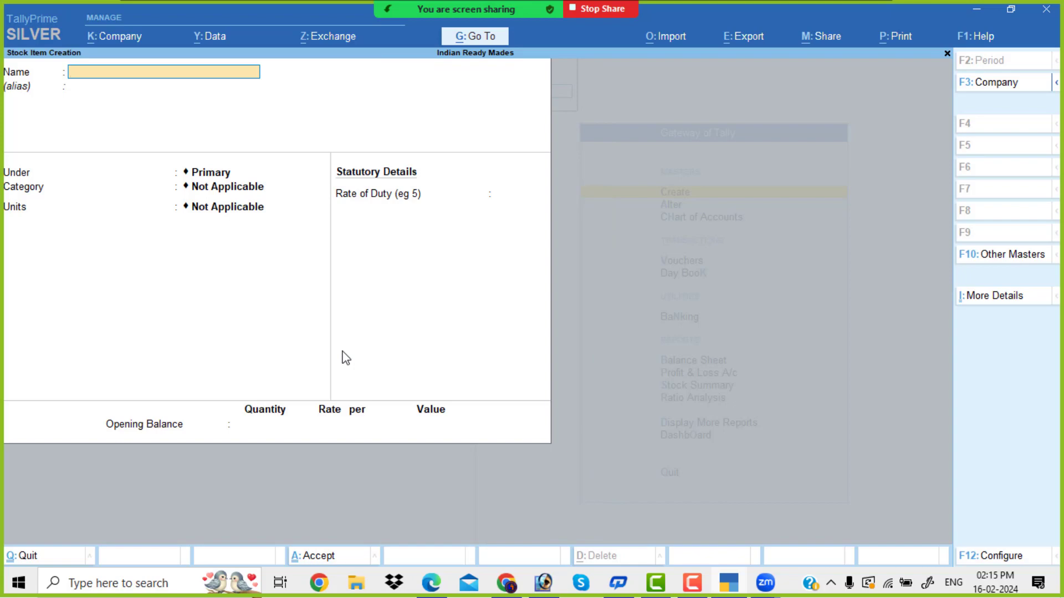
key("alt+Tab")
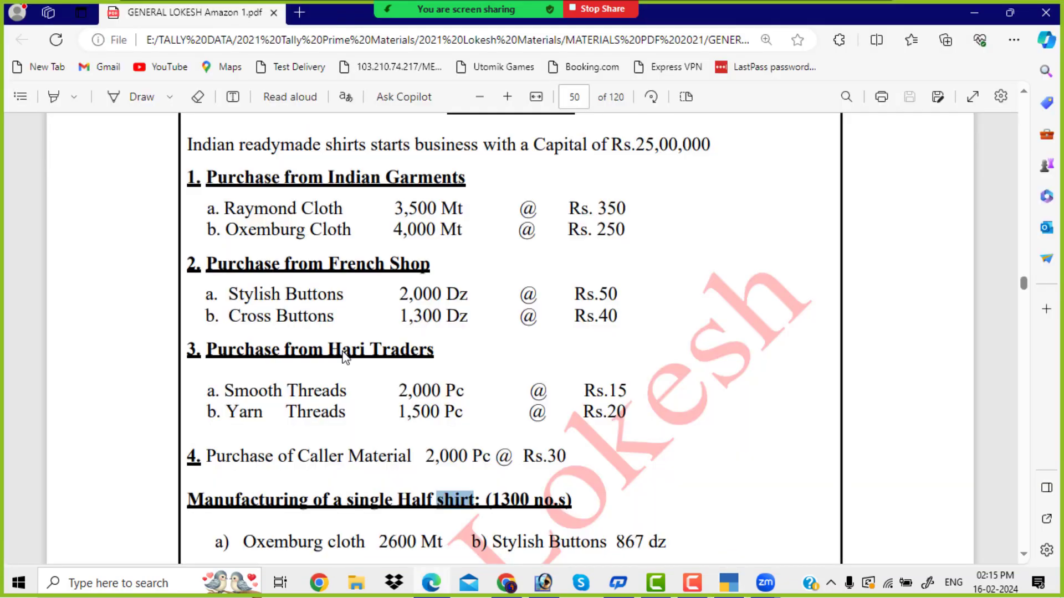
key("alt+Tab")
type("Raym")
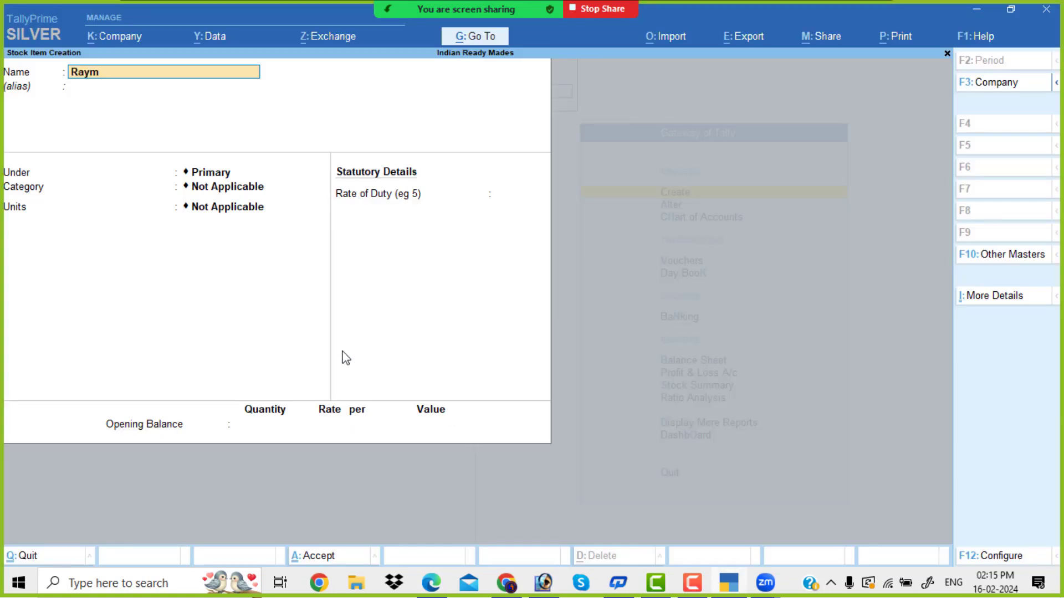
type("ond Cloth")
key("Return")
key("Down")
key("Down")
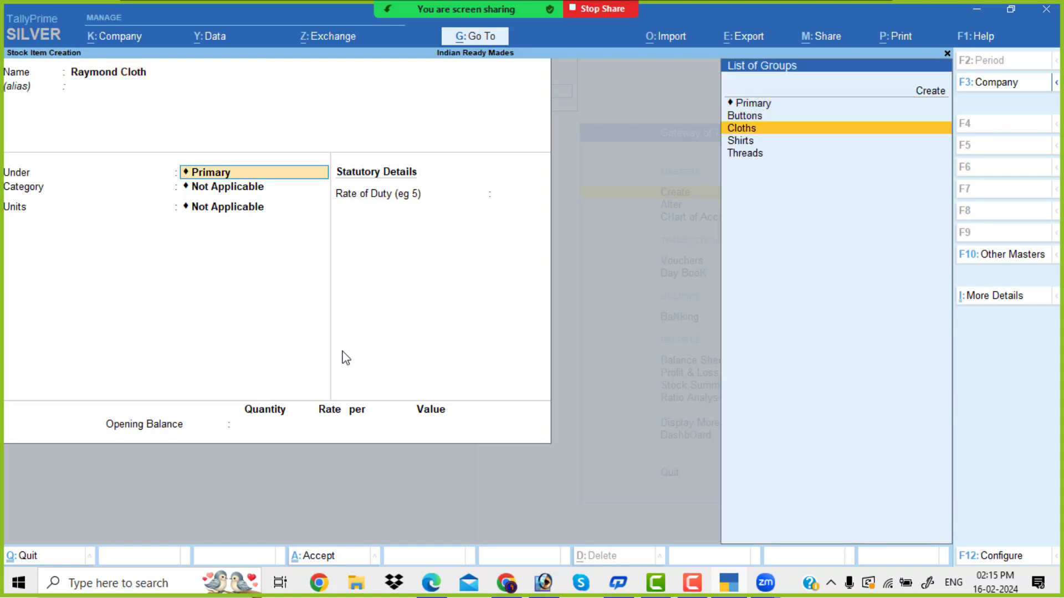
key("Return")
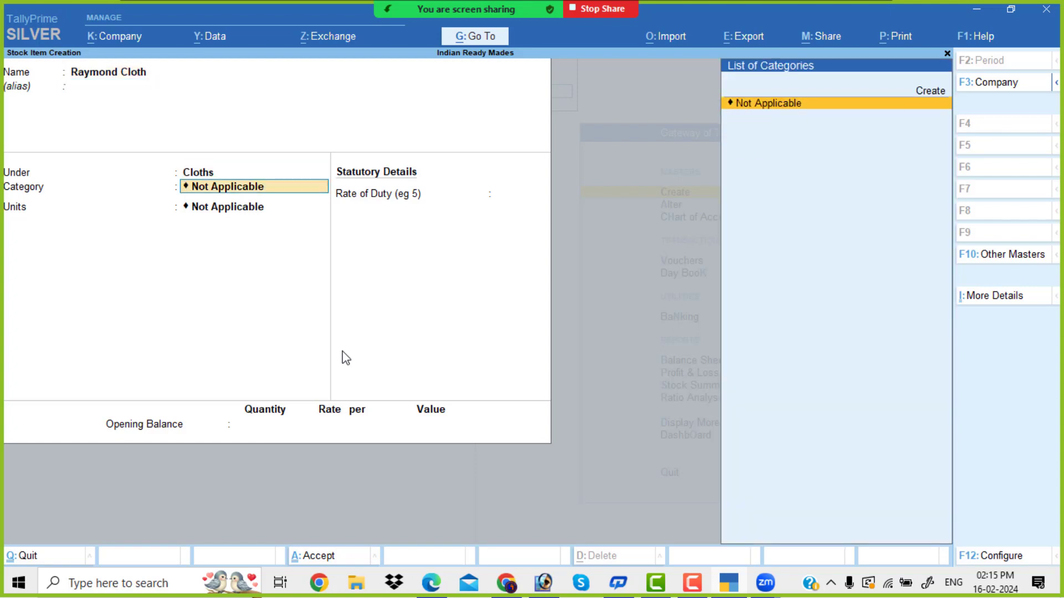
Step: Configure stock item creation so that stock categories are not used, and save the configuration
left_click(1004, 559)
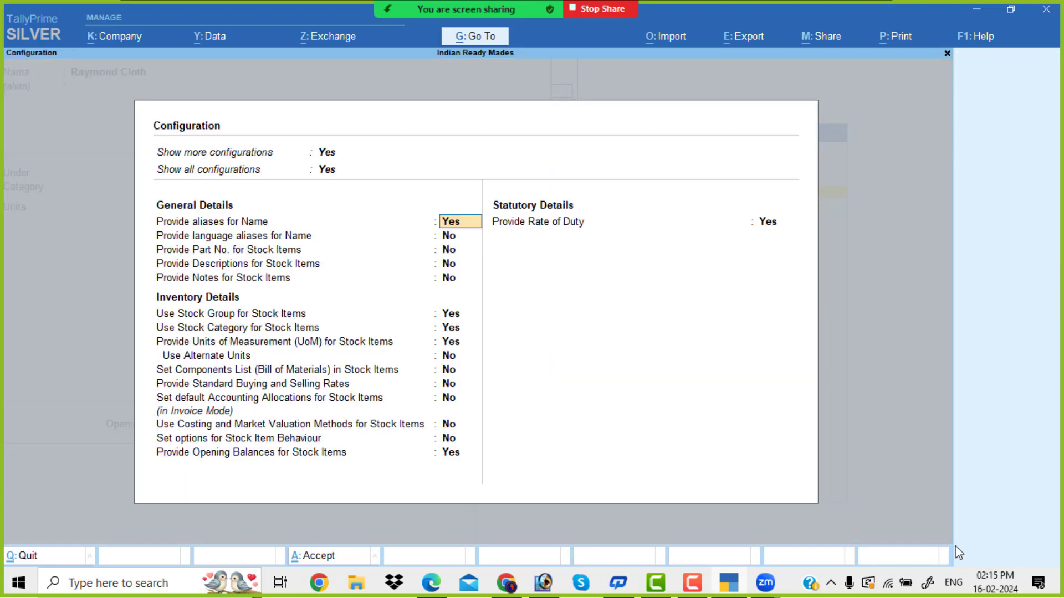
left_click(450, 330)
type("n")
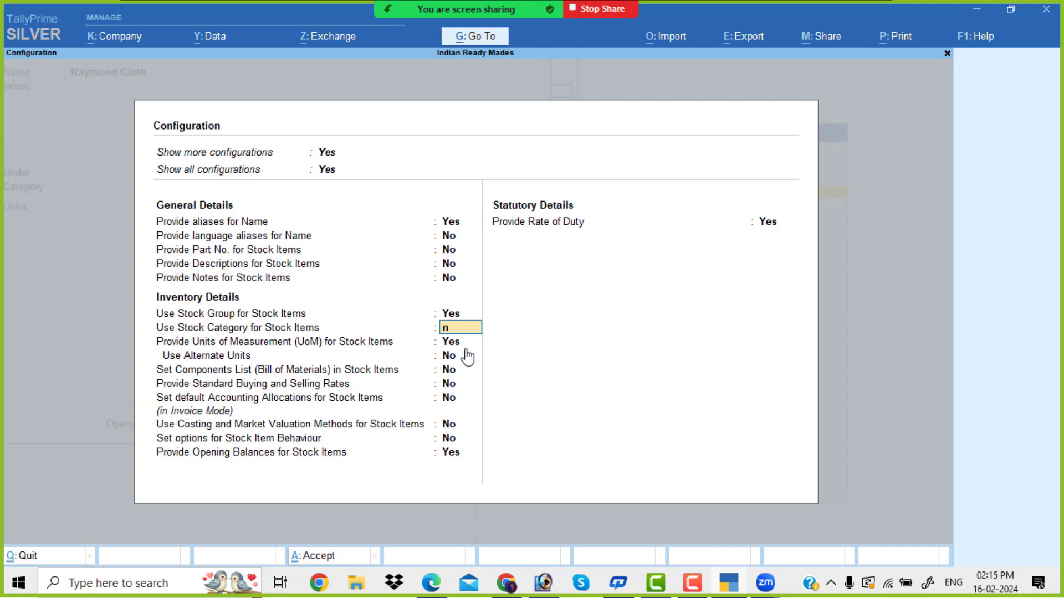
key("Return")
key("ctrl+a")
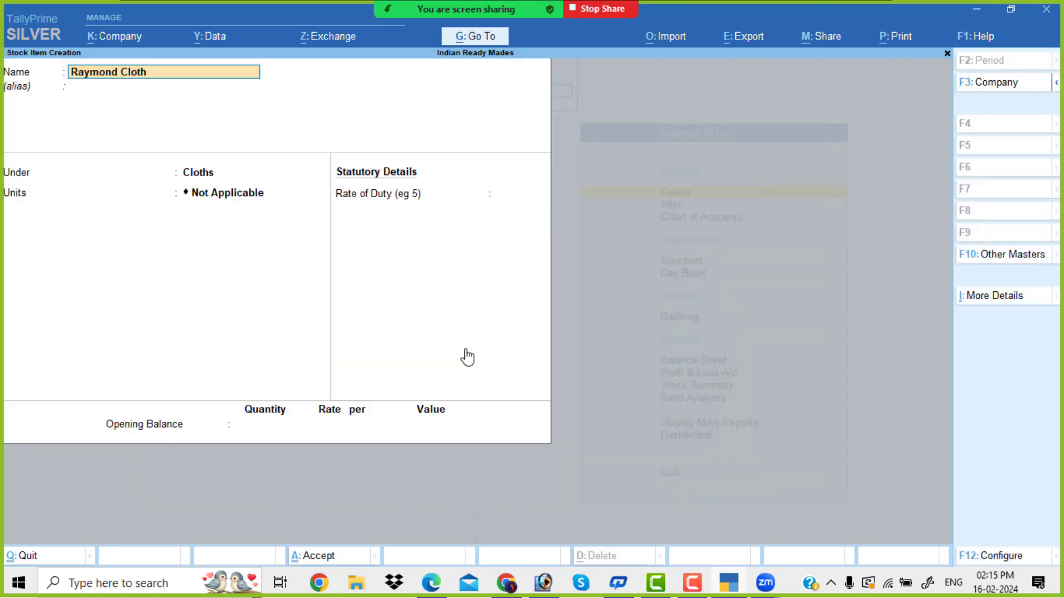
Step: Check the Zoom meeting's participants list and minimise it
left_click(228, 197)
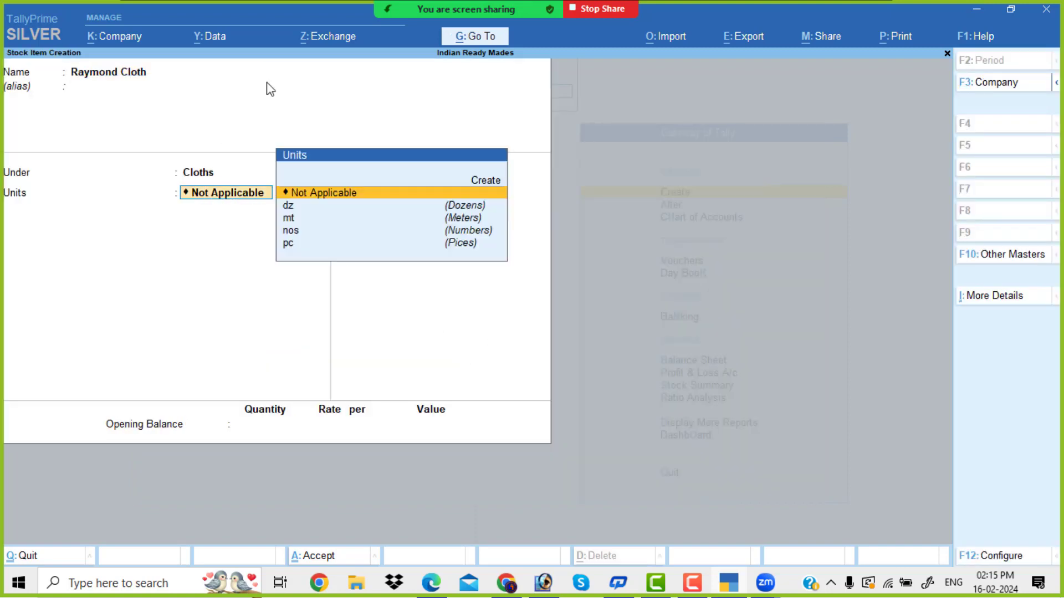
mouse_move(496, 1)
left_click(381, 14)
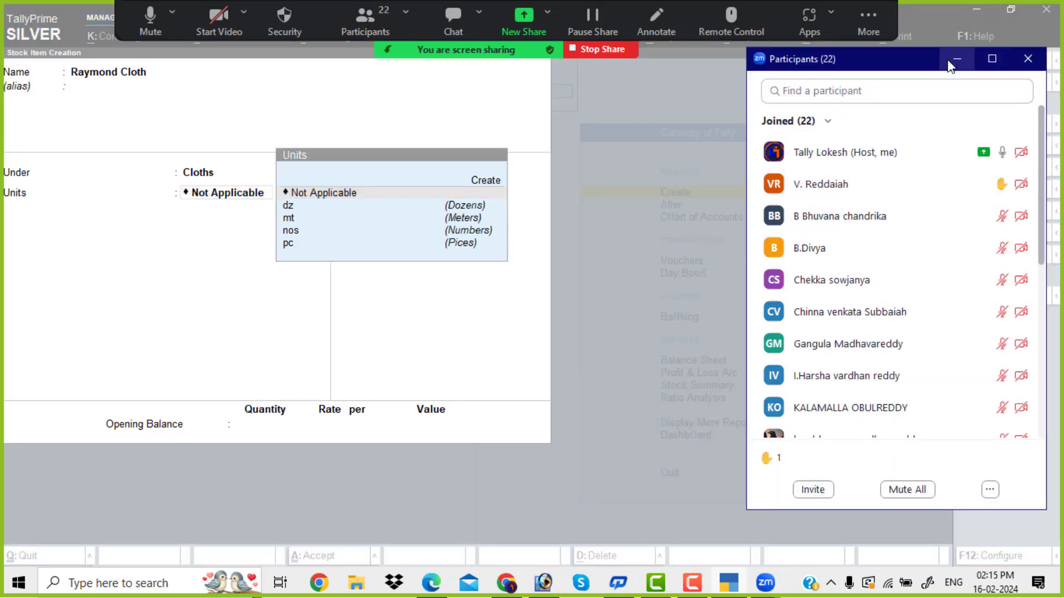
left_click(951, 59)
Step: Set Raymond Cloth's unit to mt and save the stock item
left_click(206, 199)
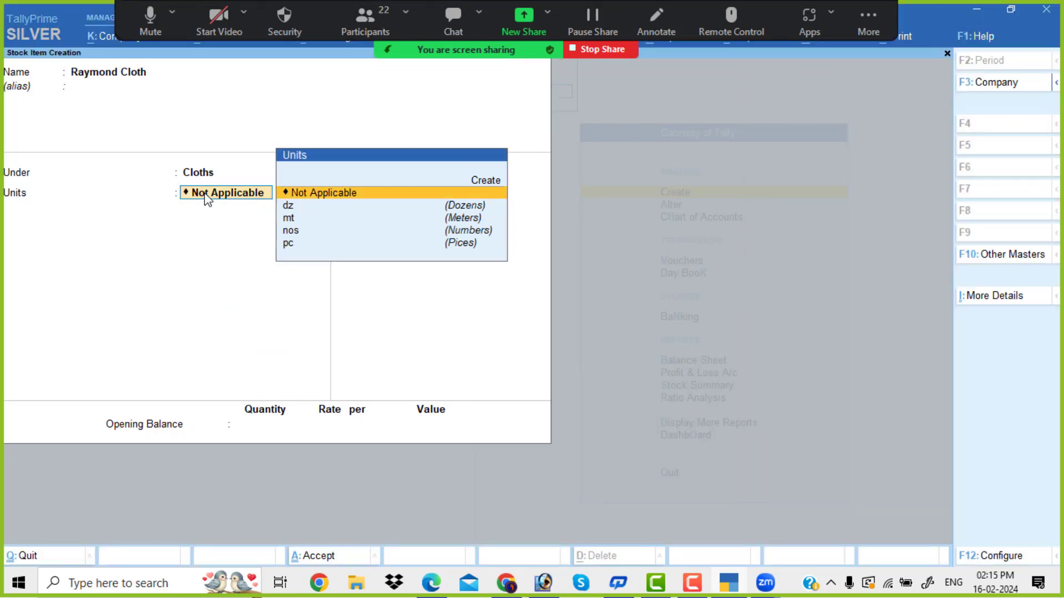
key("Down")
key("Down")
key("Return")
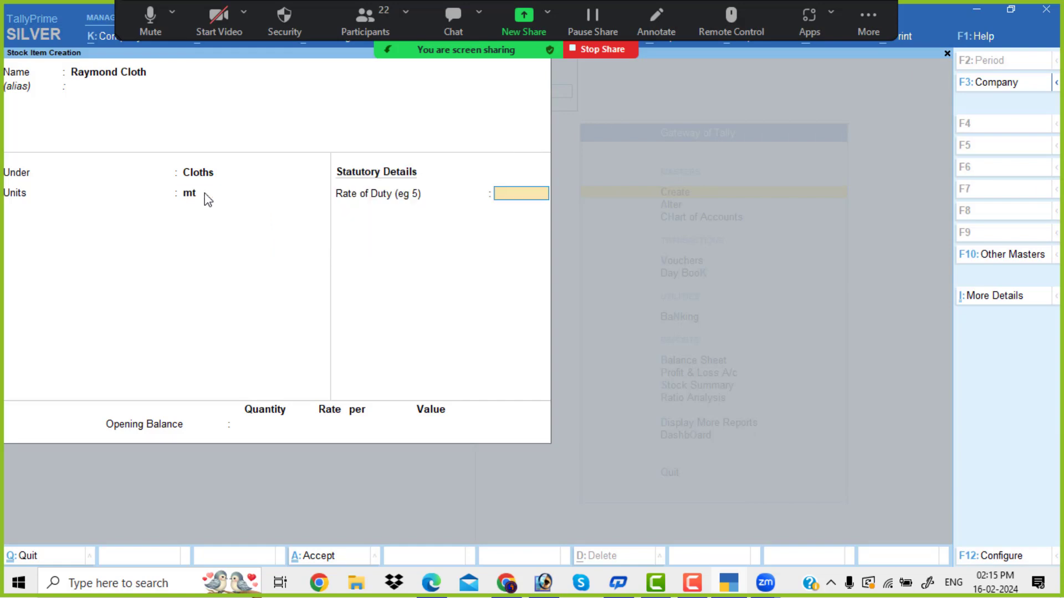
key("ctrl+a")
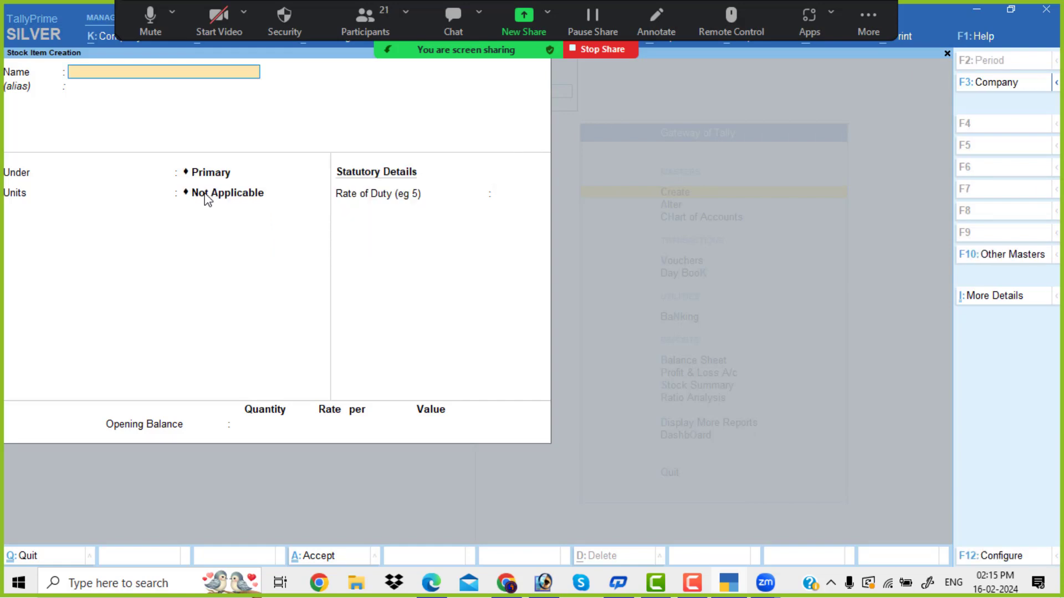
Step: Check the next material in the problem PDF and start the stock item Oxemburg Cloth under the Cloths group
key("alt+Tab")
key("Tab")
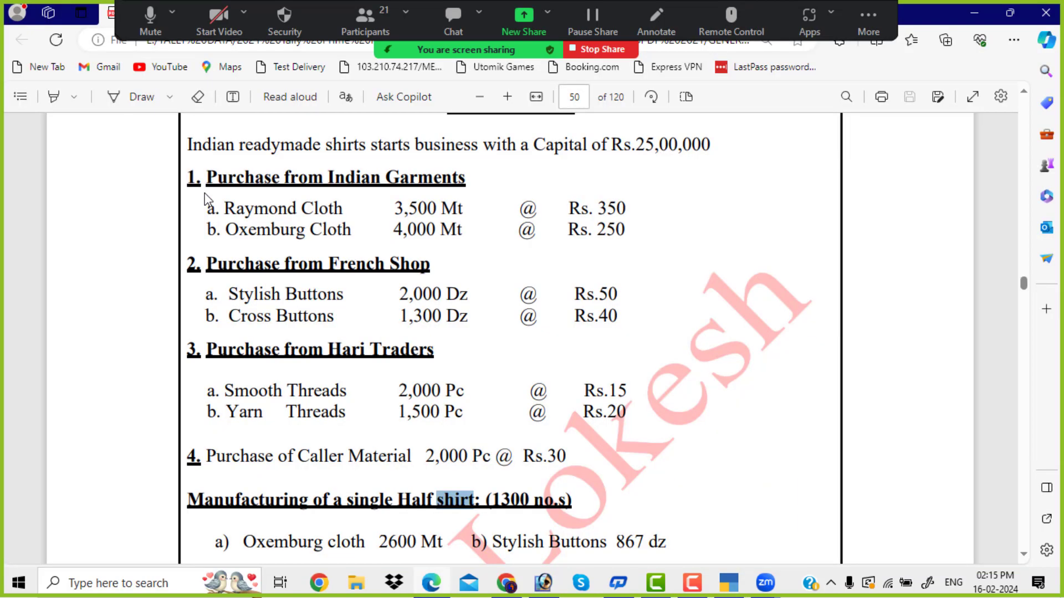
key("alt+Tab")
type("O")
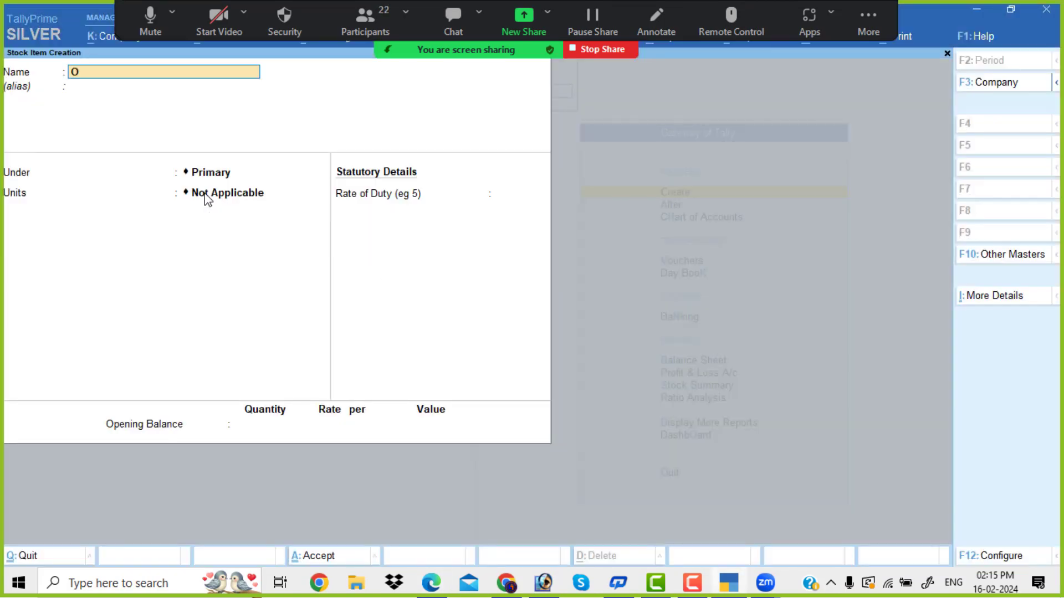
type("xemburg Cloth")
key("Return")
key("Return")
key("Down")
key("Down")
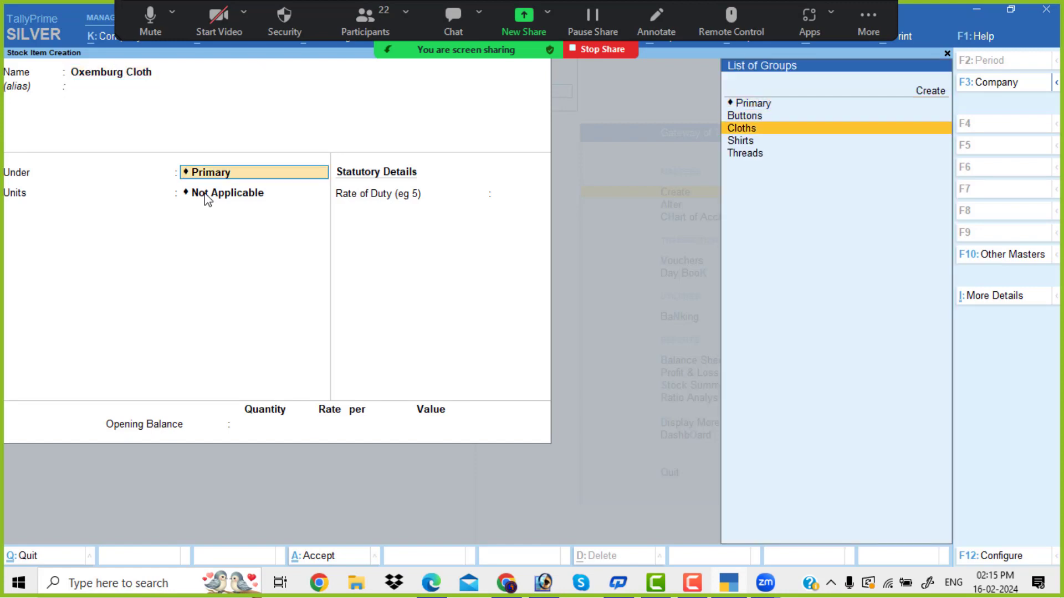
key("Return")
Step: Set Oxemburg Cloth's unit to mt and save the stock item without an opening balance
type("mt")
key("Return")
key("Return")
key("Return")
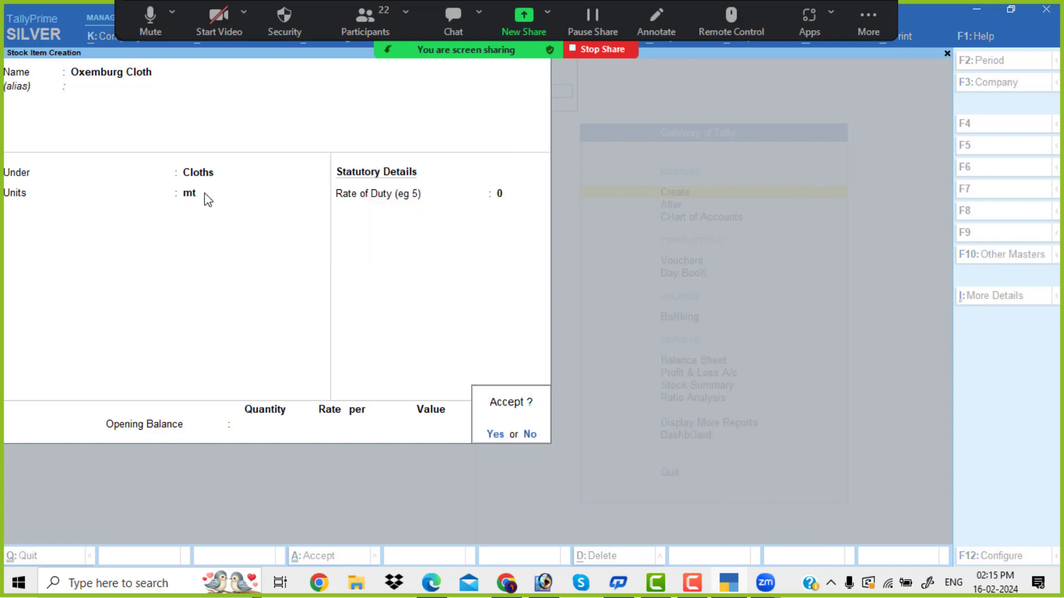
key("Return")
Step: Check the next material in the problem PDF and start the stock item Stylish Buttons under the Buttons group
key("alt+Tab")
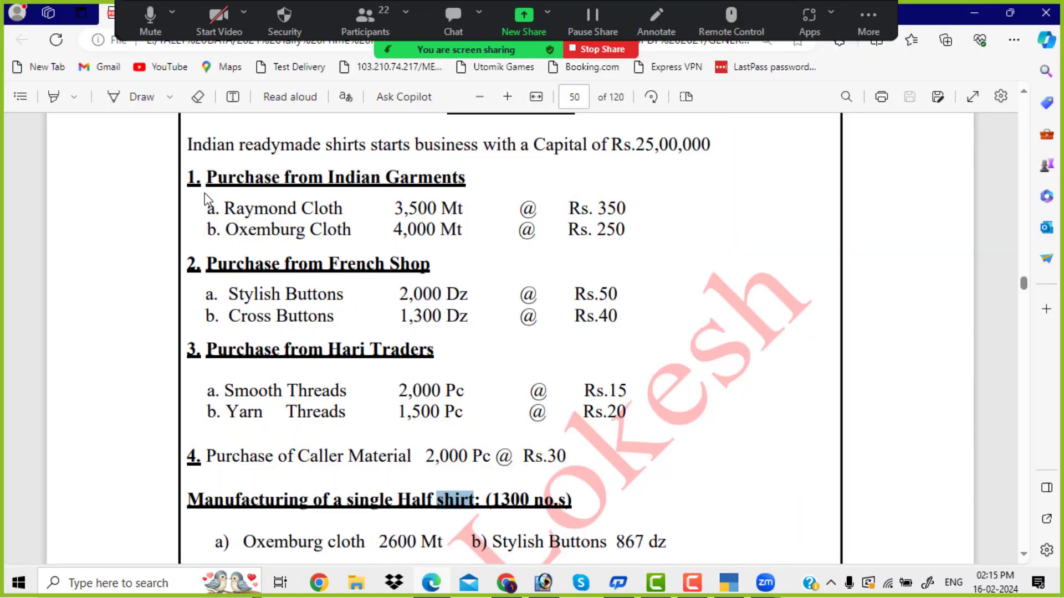
key("alt+Tab")
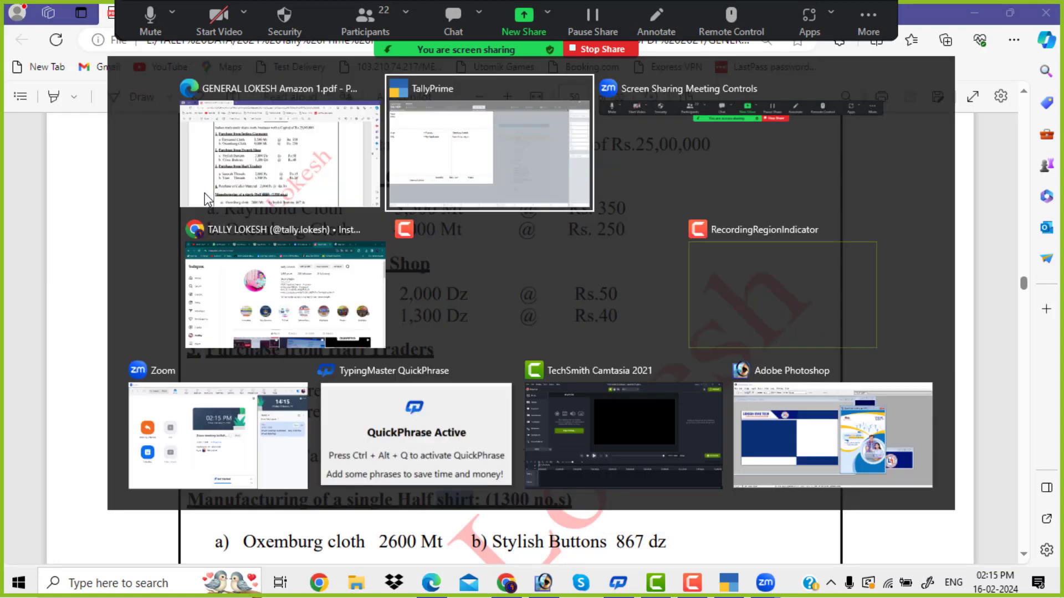
type("Styli")
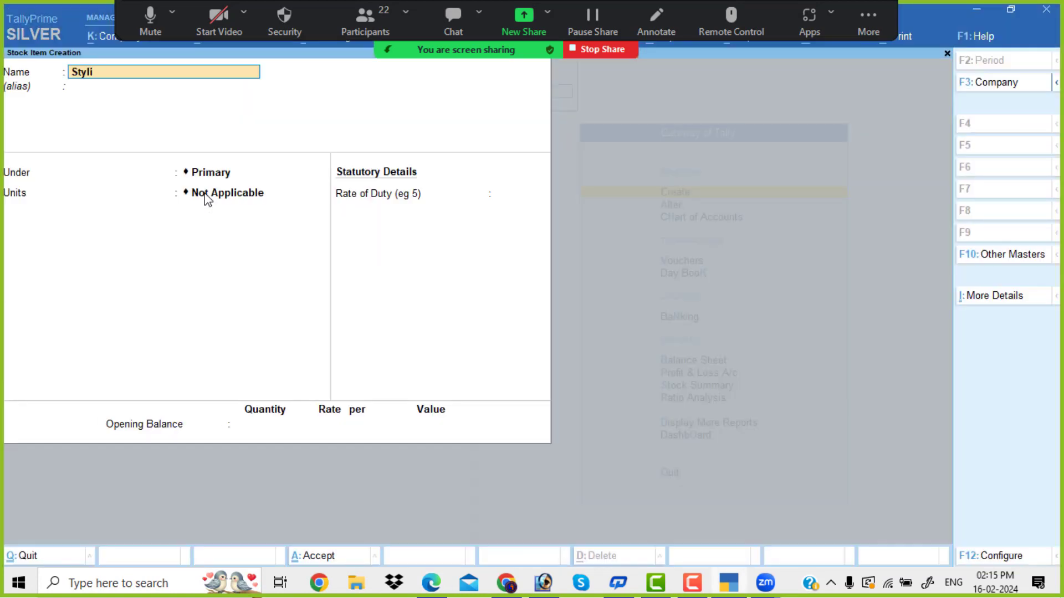
type("sh Buttons")
key("BackSpace")
key("BackSpace")
type("ns")
key("Return")
key("Down")
key("Return")
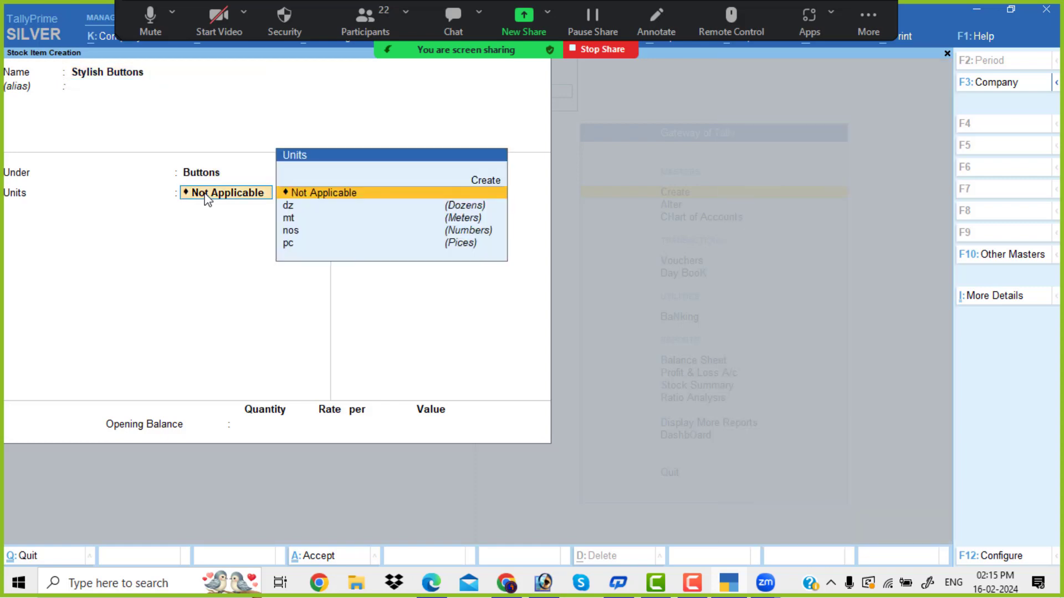
Step: Set Stylish Buttons' unit to dz and save the stock item without an opening balance
key("Down")
key("Return")
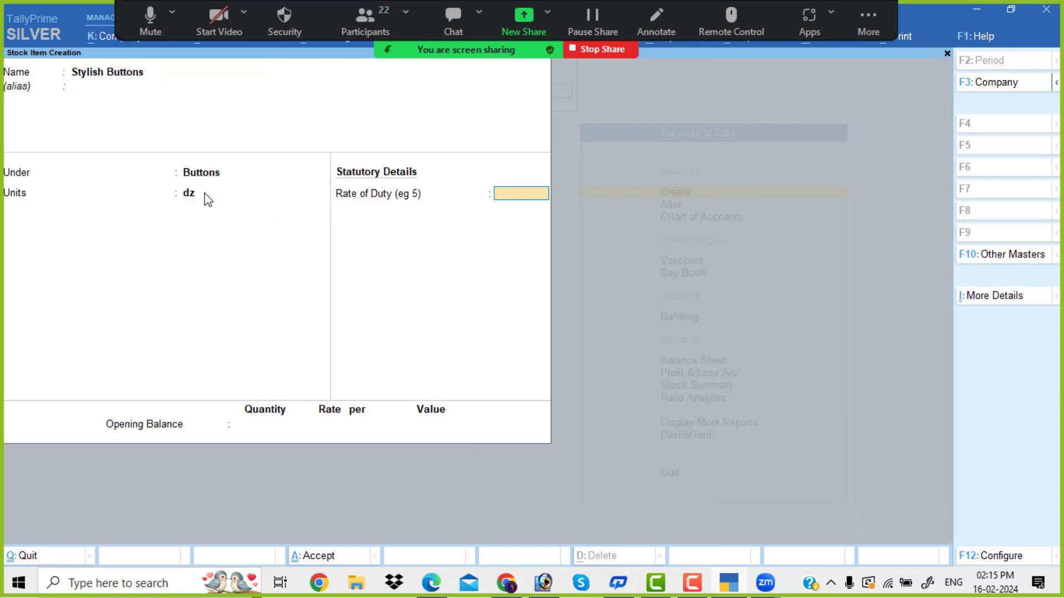
key("Return")
key("Return")
key("Return")
Step: Check the problem PDF again and start the stock item Cross Buttons under the Buttons group
key("alt+Tab")
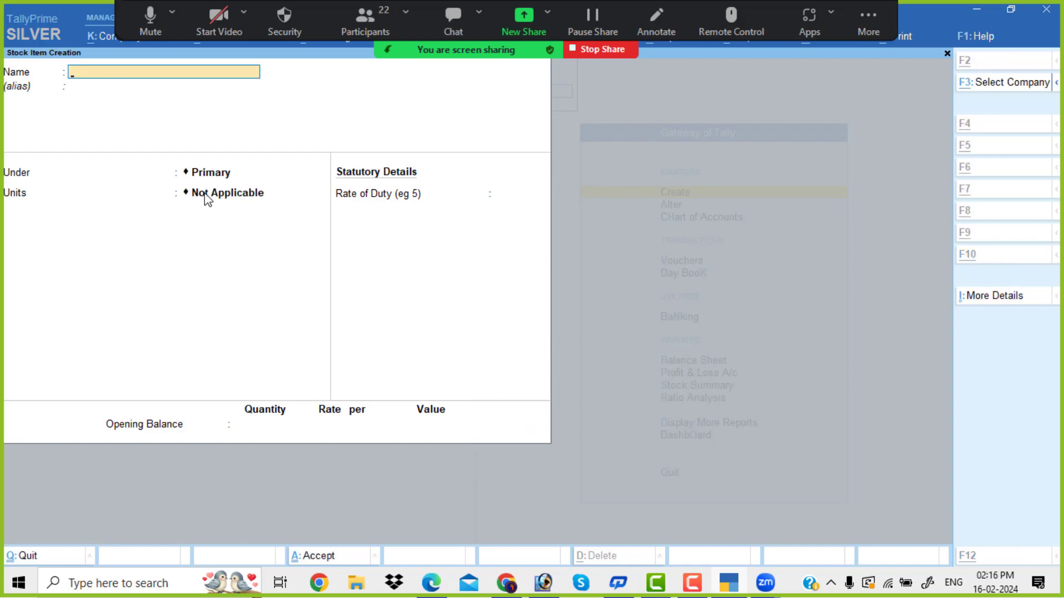
key("alt+Tab")
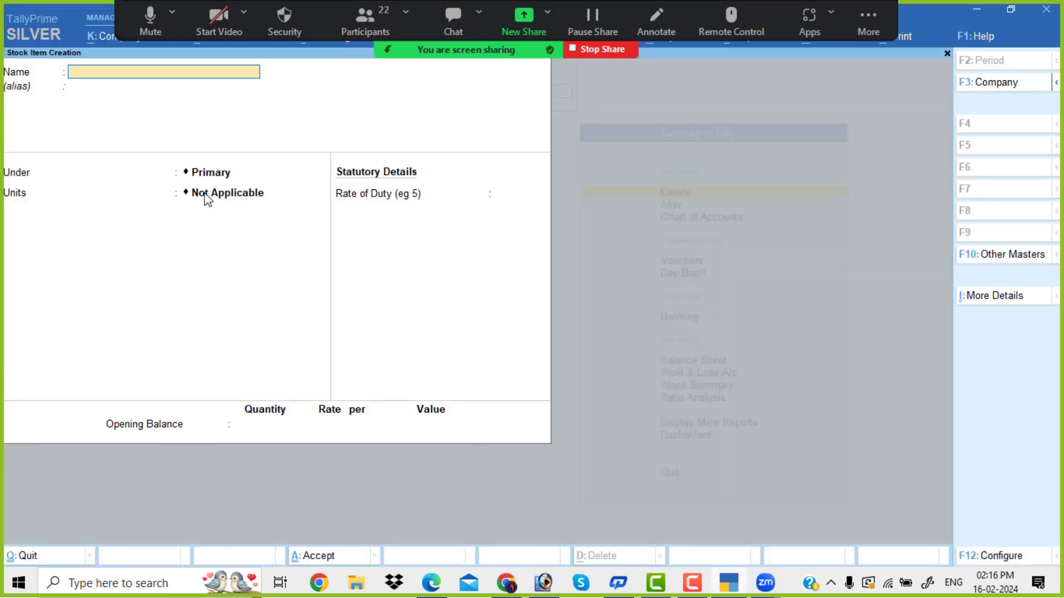
type("Cross Buttons")
key("Return")
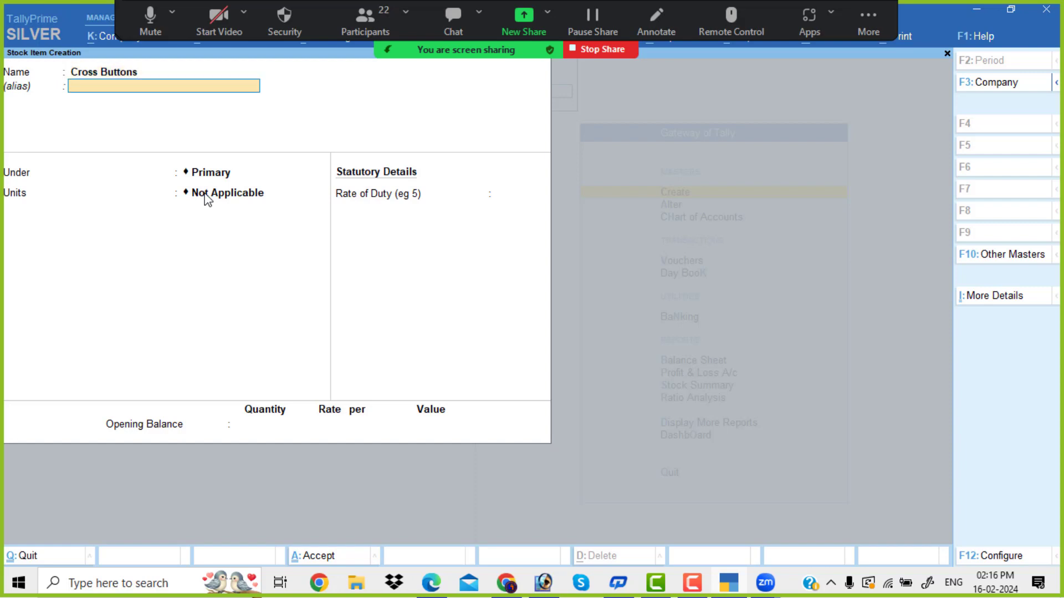
key("Return")
key("Down")
key("Return")
Step: Set Cross Buttons' unit to dz and save the stock item without an opening balance
key("Down")
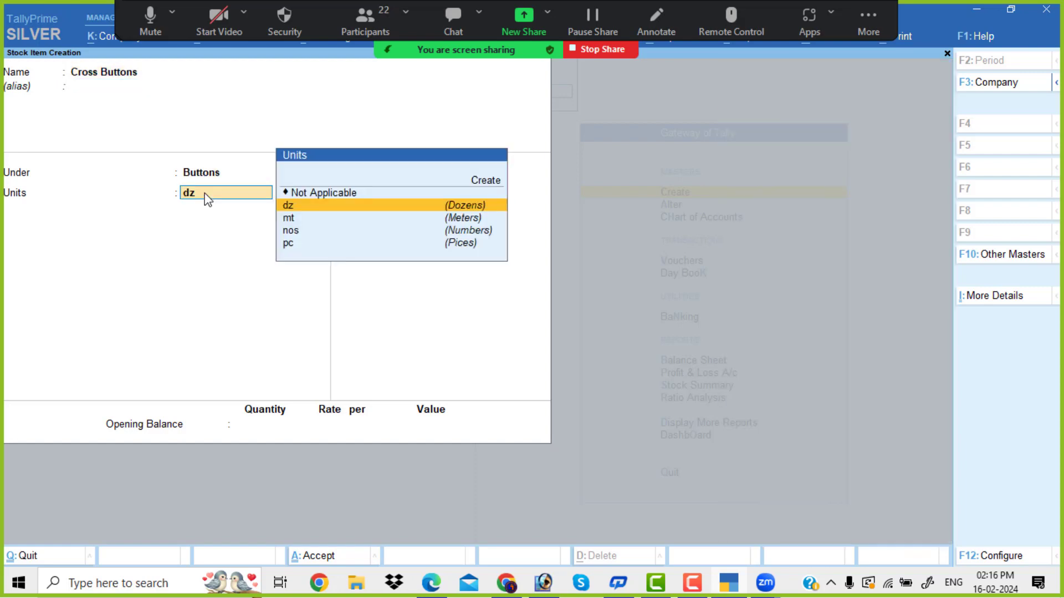
key("Return")
key("Return")
key("Return")
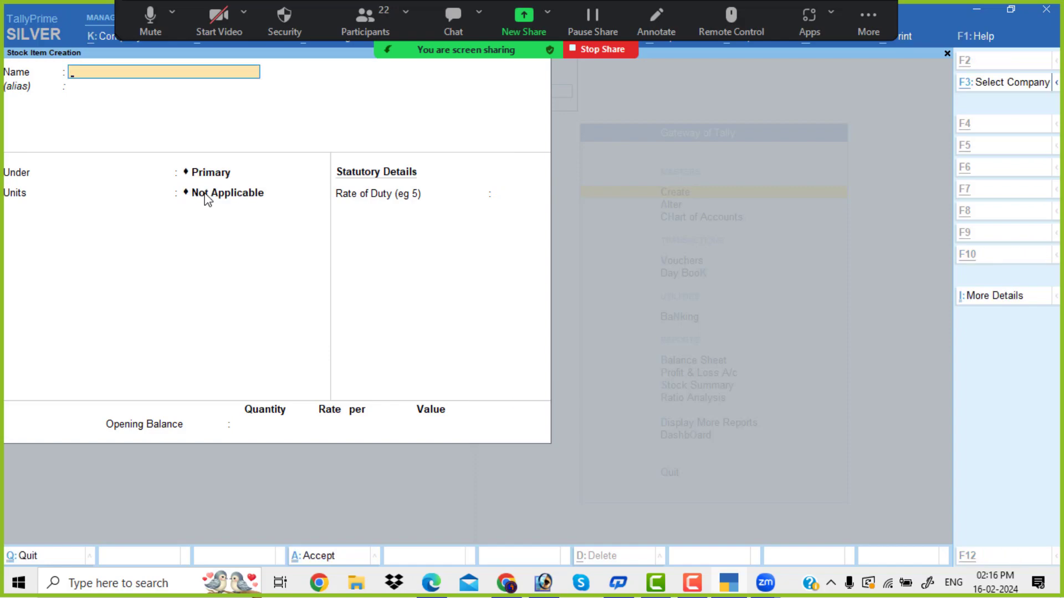
Step: Check the thread materials in the problem PDF and start the stock item Smooth Threads under the Threads group
key("alt+Tab")
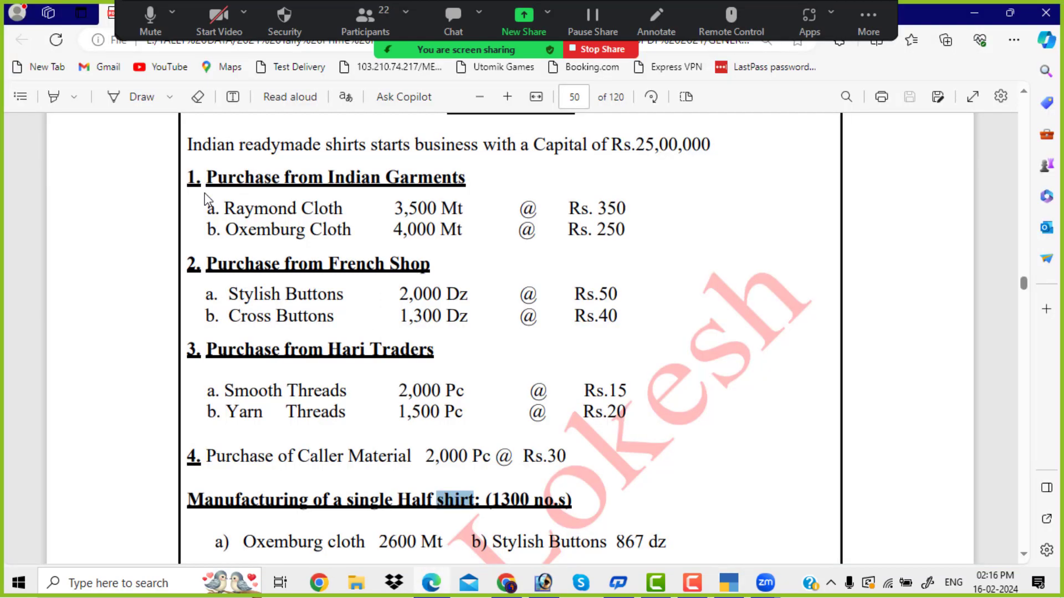
scroll(206, 198, "down", 3)
key("alt+Tab")
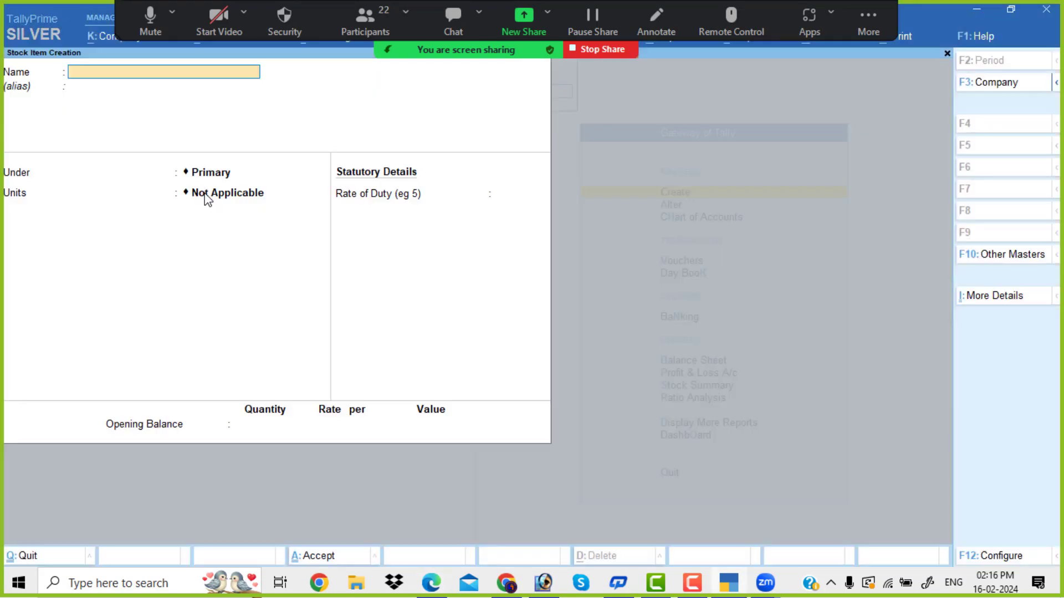
type("Smooth Threads")
key("Return")
key("Down")
key("Down")
key("Down")
key("Down")
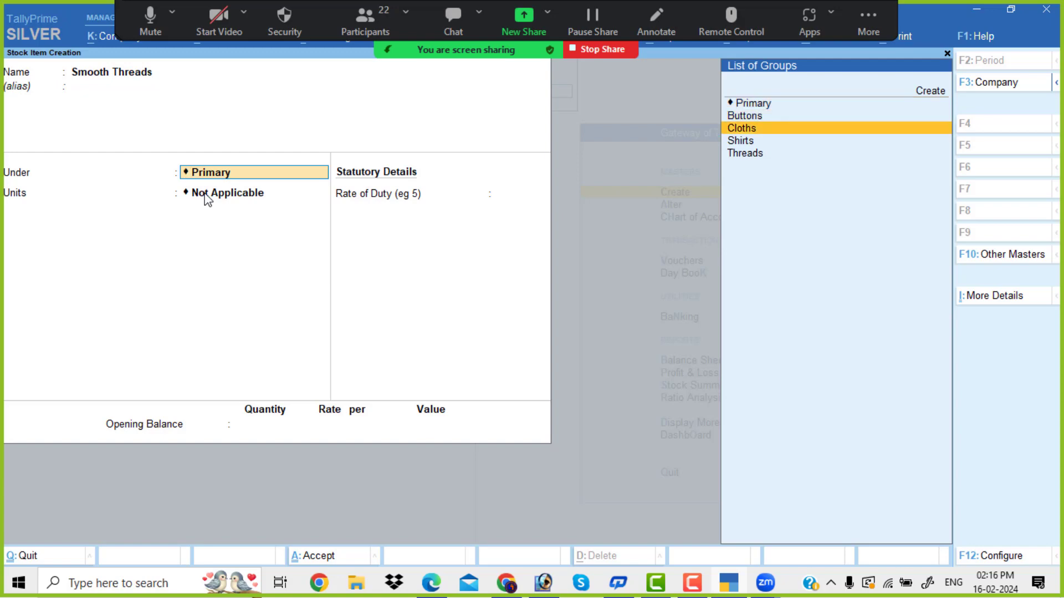
key("Return")
Step: Set Smooth Threads' unit to pc and save the stock item without an opening balance
key("Down")
key("Down")
key("Down")
key("Down")
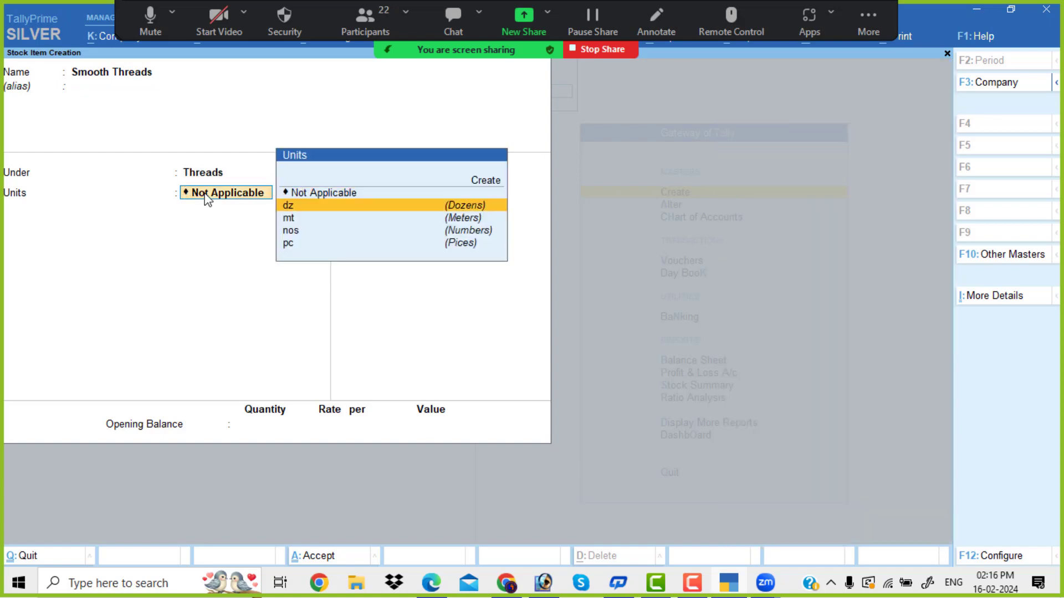
key("Return")
key("Return")
key("Return")
key("Return")
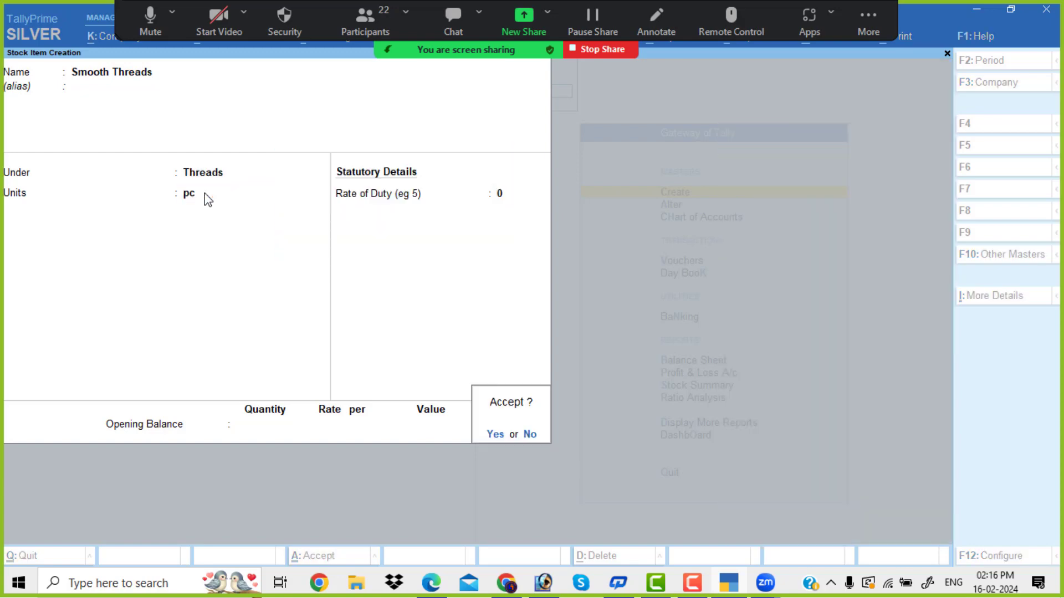
Step: Start the stock item Yarn Threads and place it under the Threads group
type("Yar")
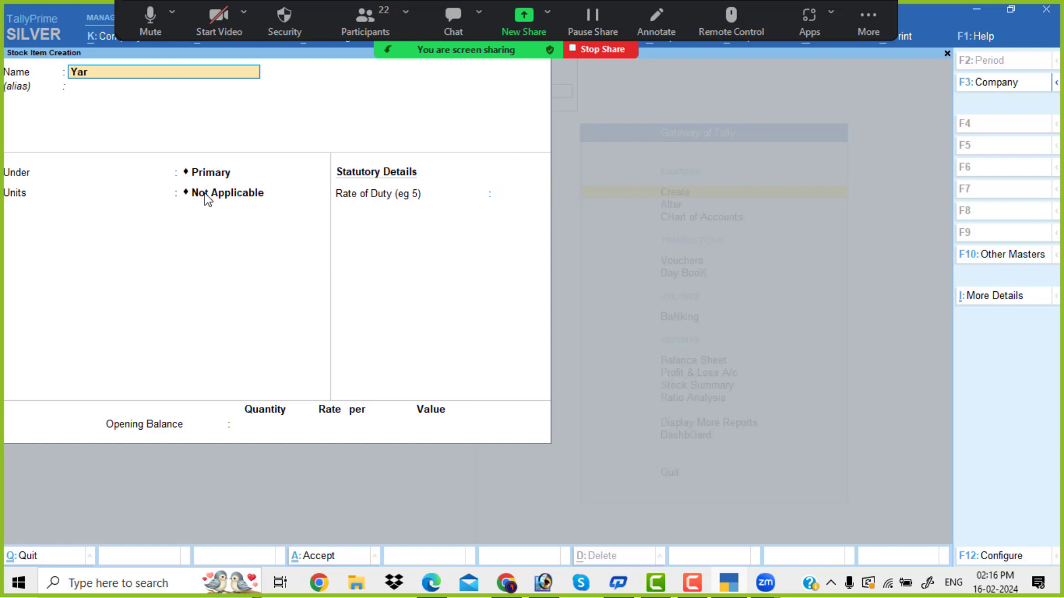
type("n threads")
key("Return")
key("Down")
key("Down")
key("Down")
key("Down")
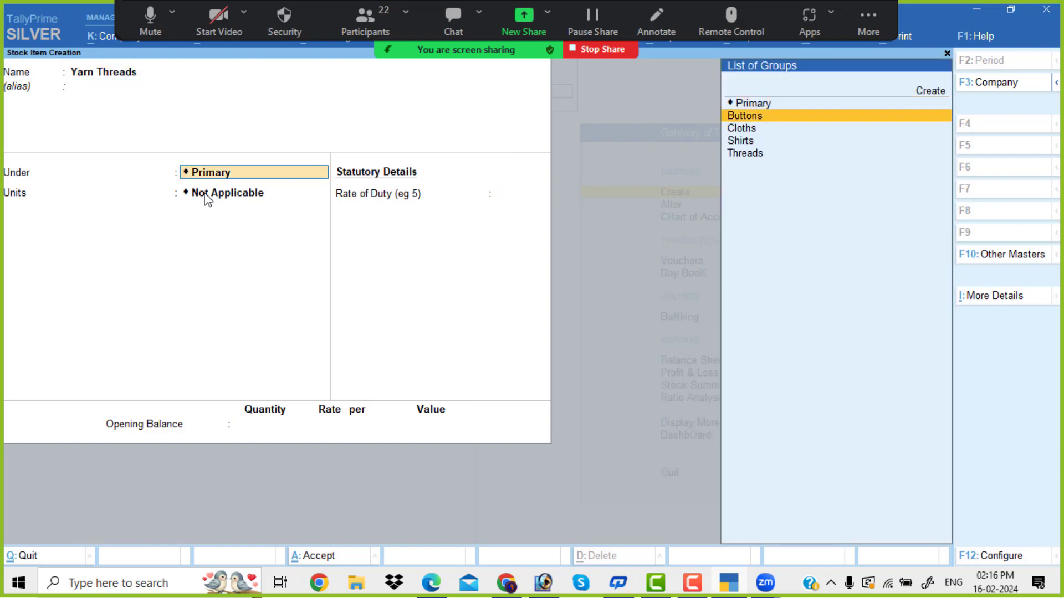
key("Return")
Step: Set Yarn Threads' unit to pc and save the stock item without an opening balance
type("pc")
key("Return")
key("Return")
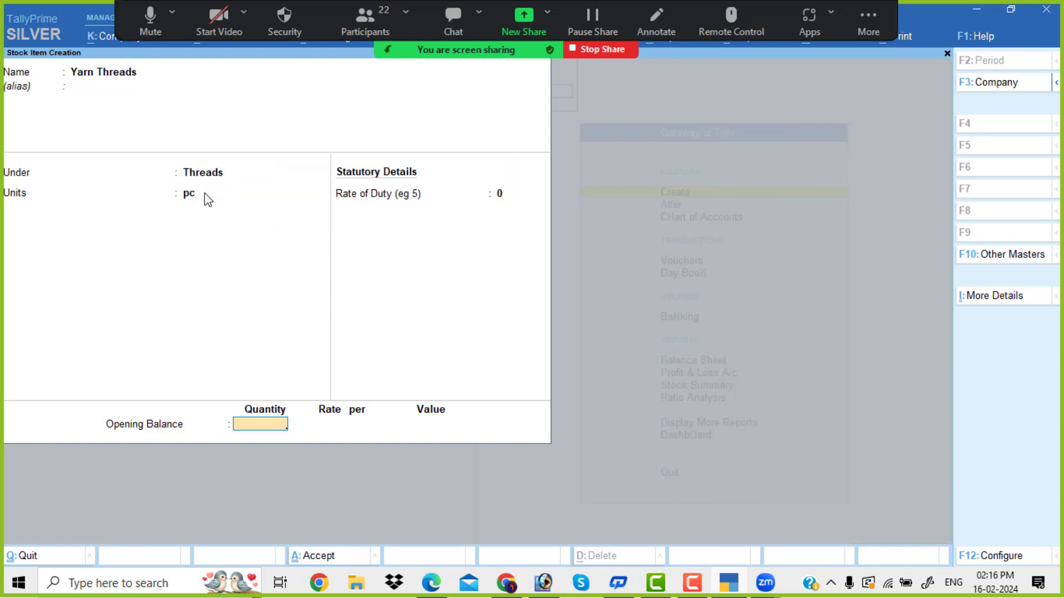
key("Return")
key("Return")
Step: Start the stock item Caller Material and keep it under Primary
type("Calle")
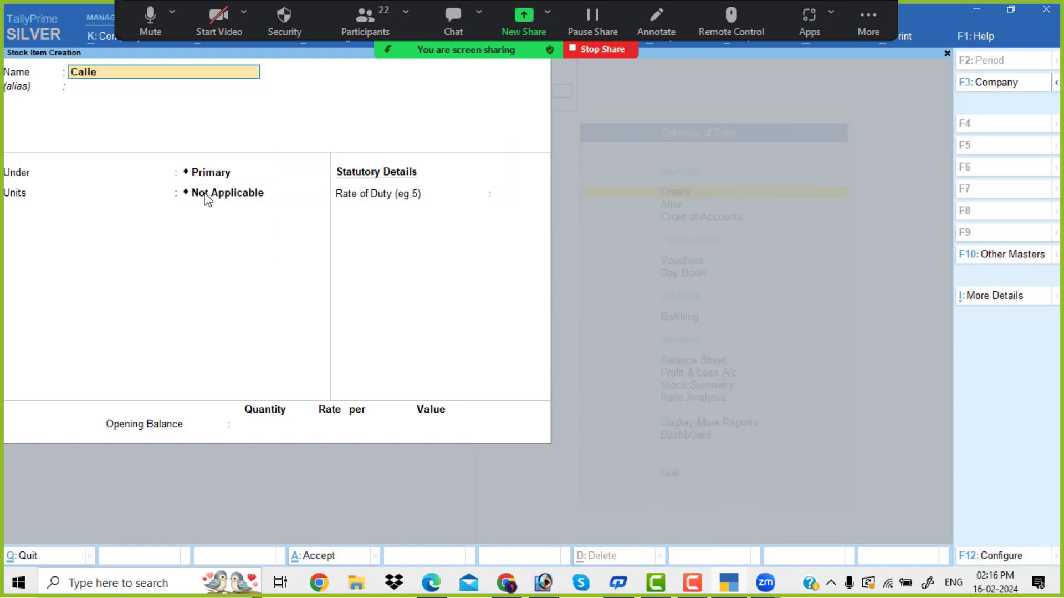
type("r Material")
key("Return")
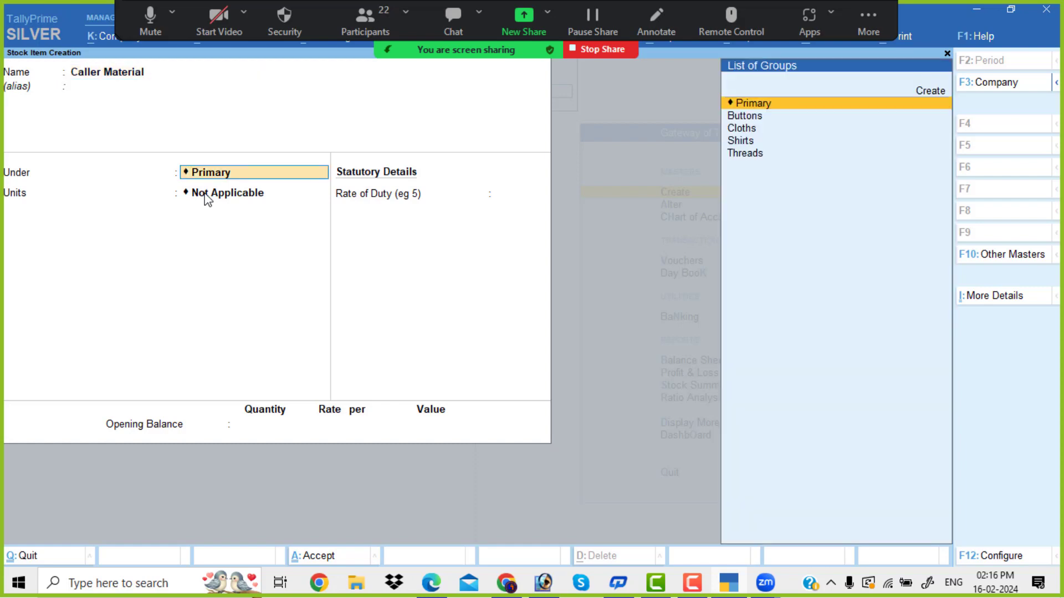
key("Return")
Step: Set Caller Material's unit to pc and save the stock item without an opening balance
key("Down")
key("Down")
key("Down")
key("Down")
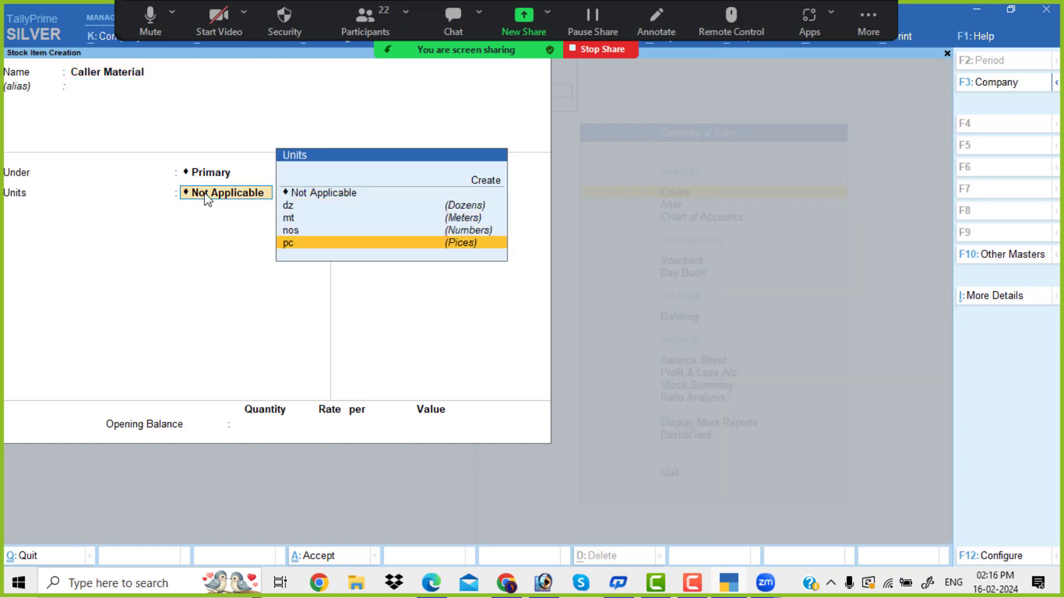
key("Return")
key("Return")
key("Return")
key("Return")
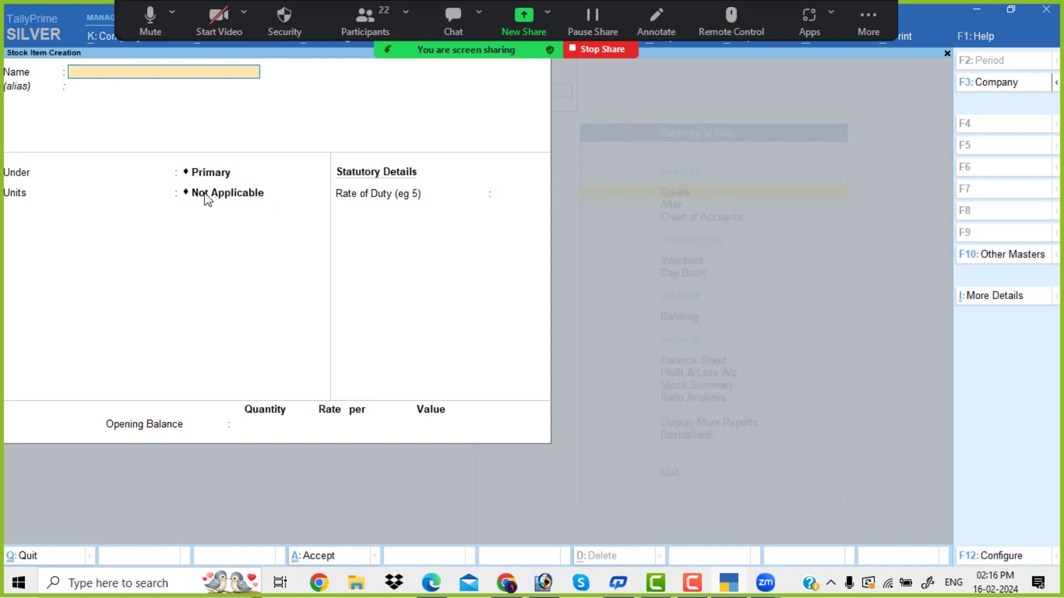
Step: Start the stock item Half Shirts and place it under the Shirts group
type("Half Shirts")
key("Return")
key("Down")
key("Down")
key("Down")
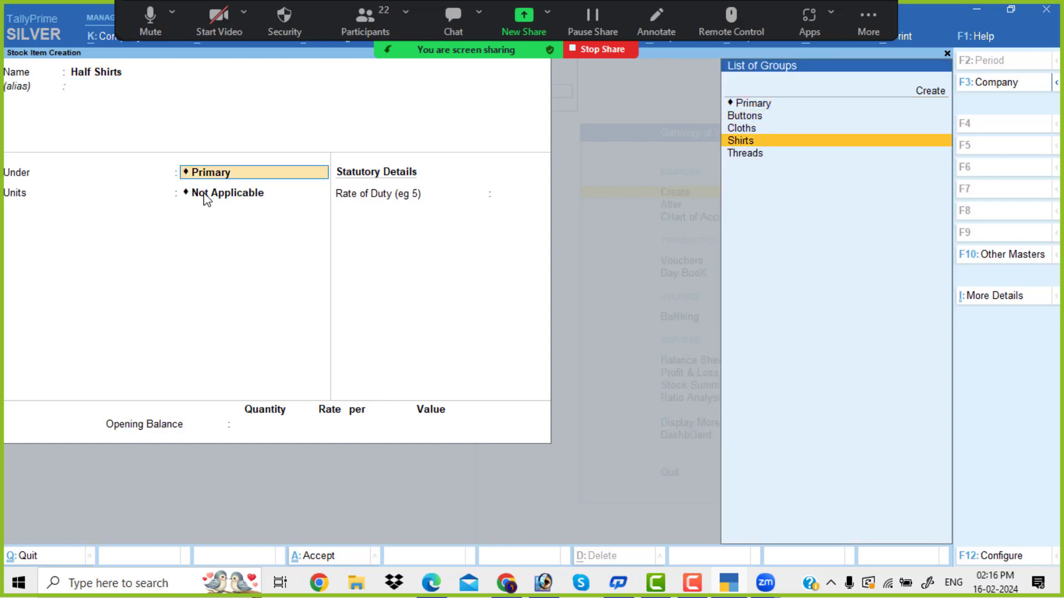
key("Return")
Step: Set Half Shirts' unit to nos and save the stock item without an opening balance
key("Down")
key("Down")
key("Down")
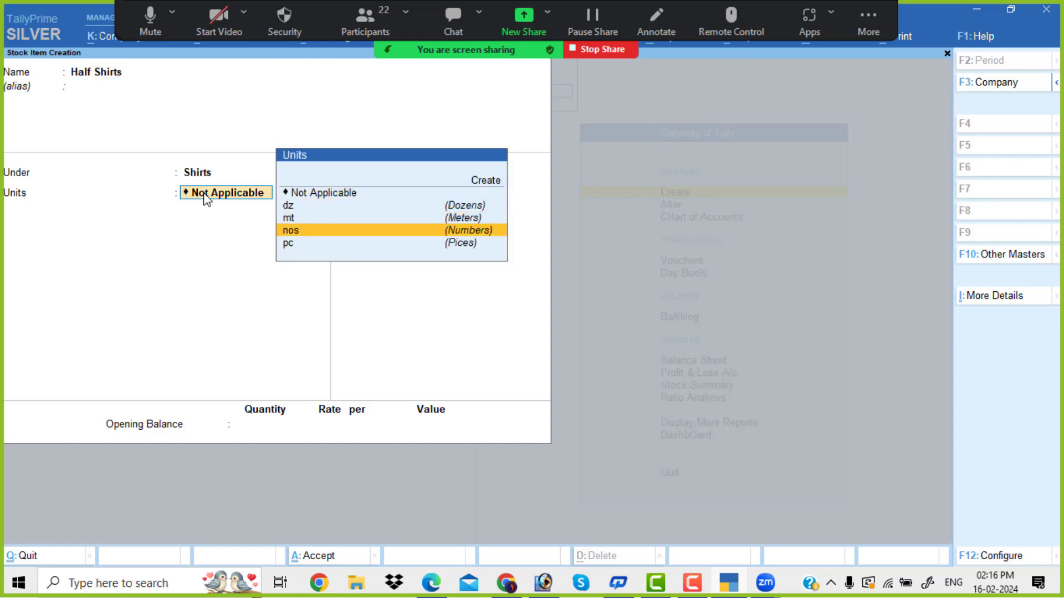
key("Return")
key("Return")
key("Return")
key("Return")
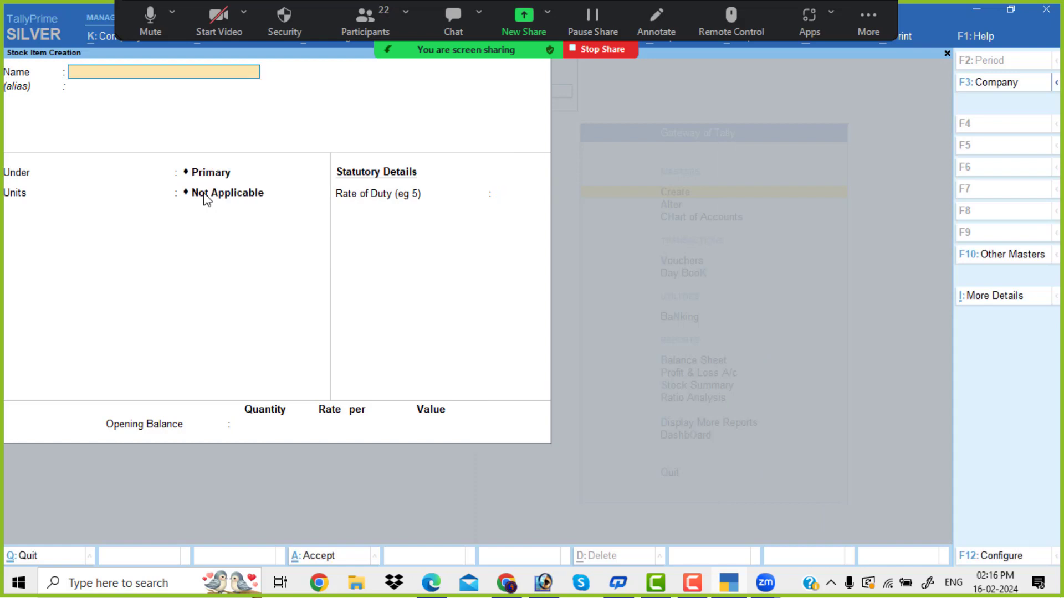
Step: Start the stock item Full Shirts and place it under the Shirts group
type("Full Shirts")
key("Return")
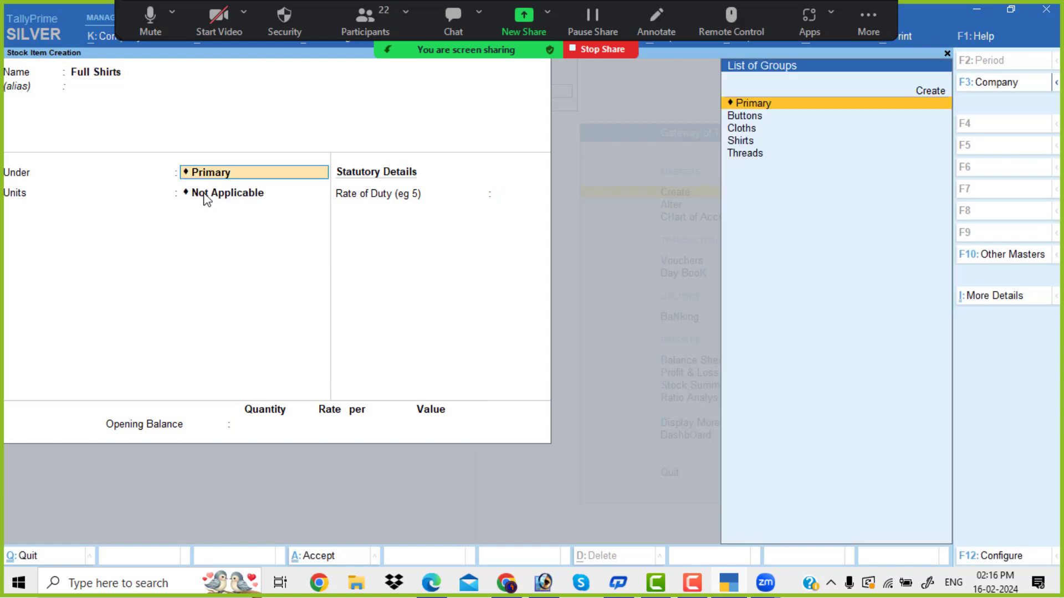
key("Down")
key("Down")
key("Return")
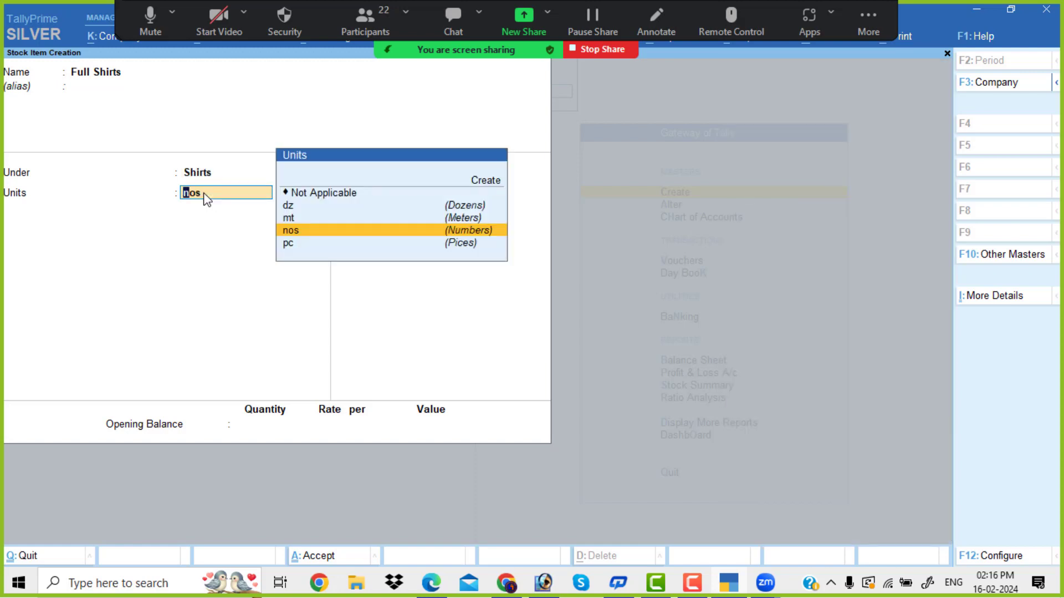
Step: Save Full Shirts with the unit nos and no opening balance, and return to the Gateway of Tally
key("Return")
key("Return")
key("Return")
key("Return")
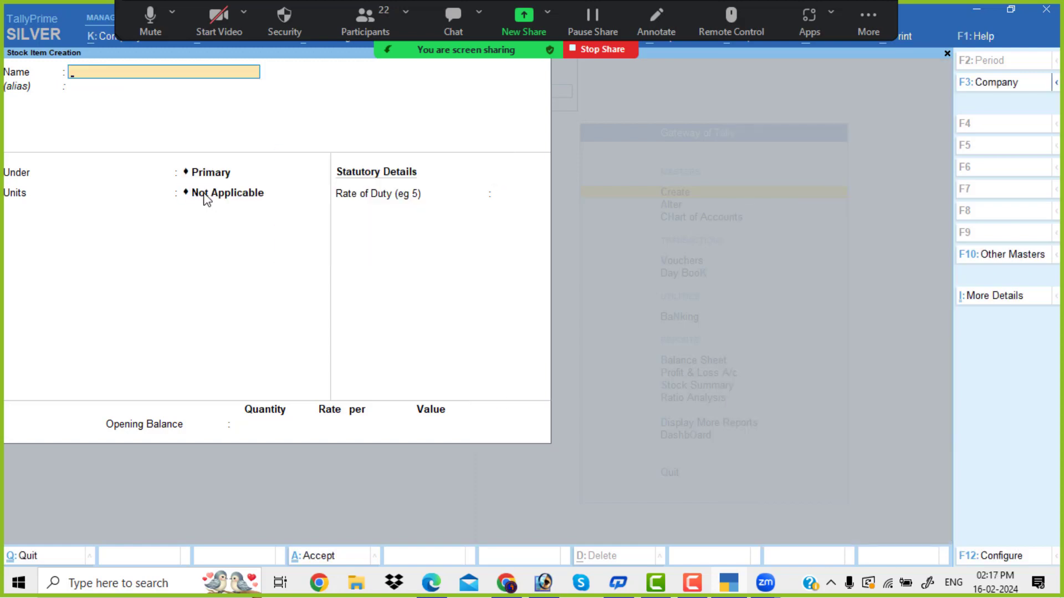
key("Escape")
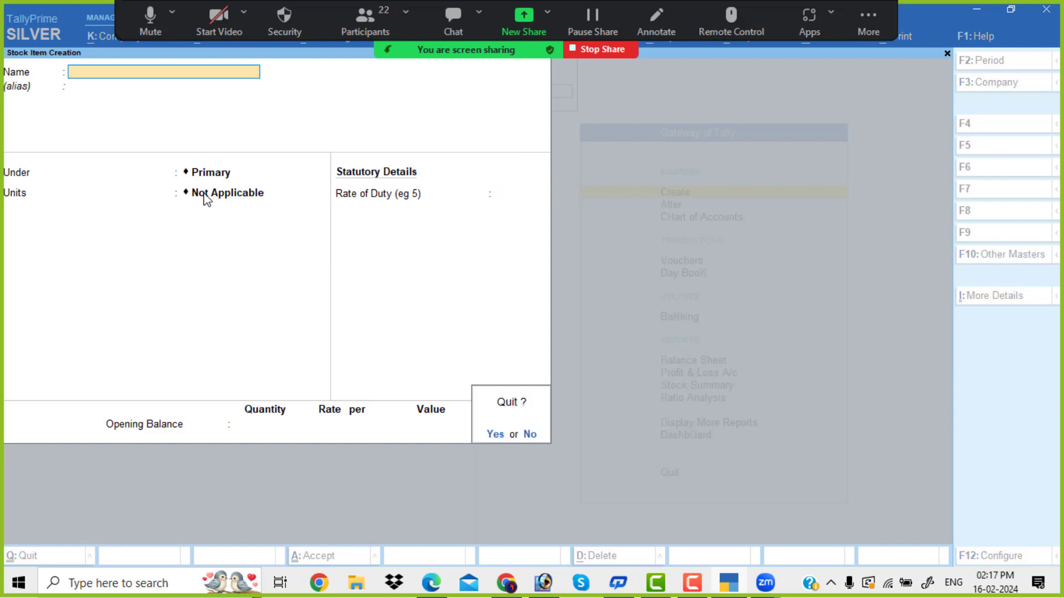
key("Return")
key("Escape")
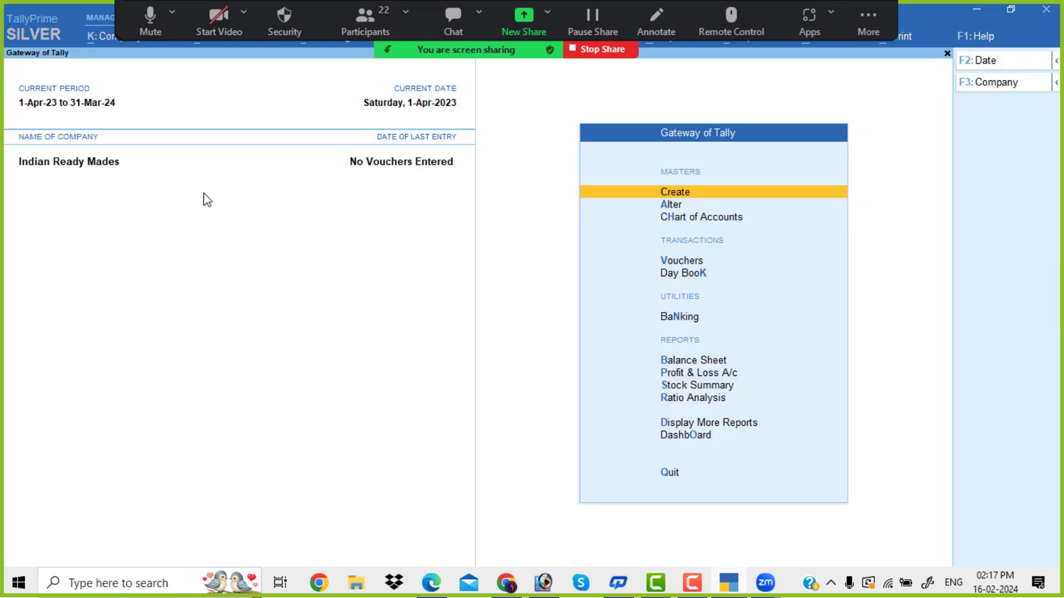
Step: Open voucher entry and start a receipt voucher that credits the Capital ledger
key("Down")
key("Down")
key("Down")
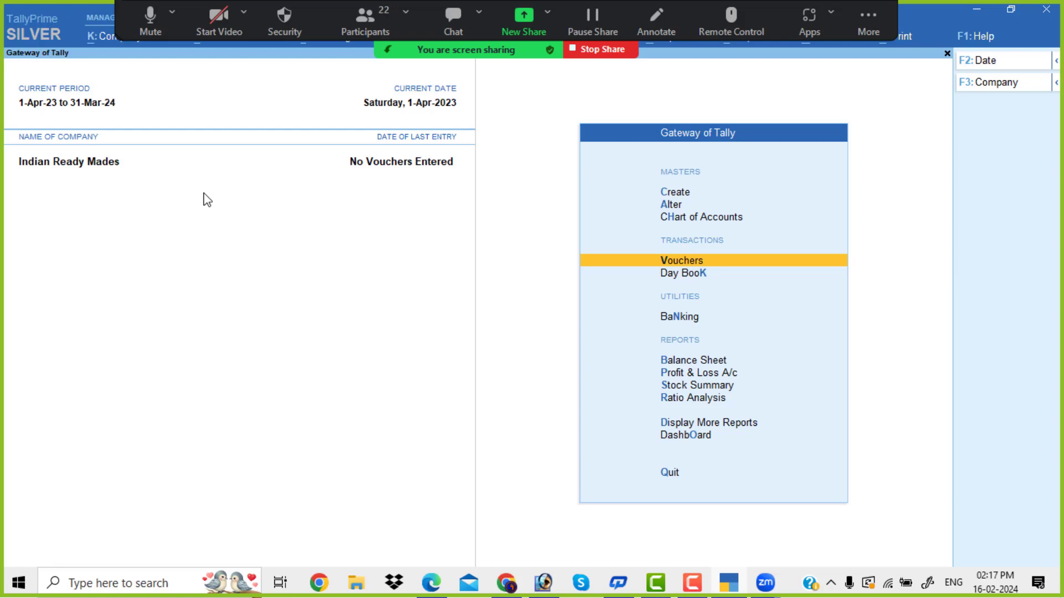
key("Return")
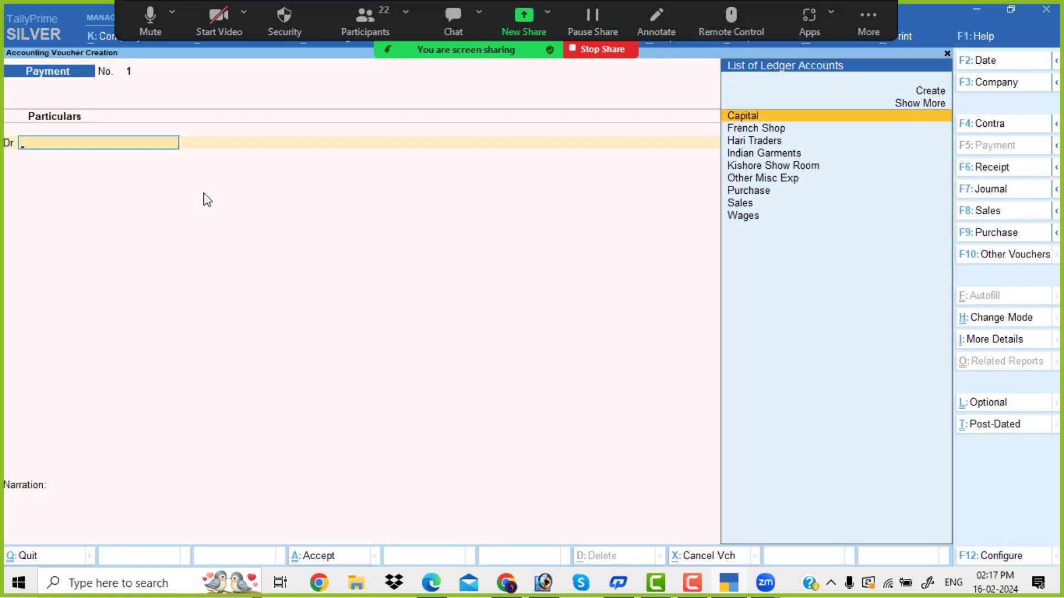
left_click(992, 168)
key("Return")
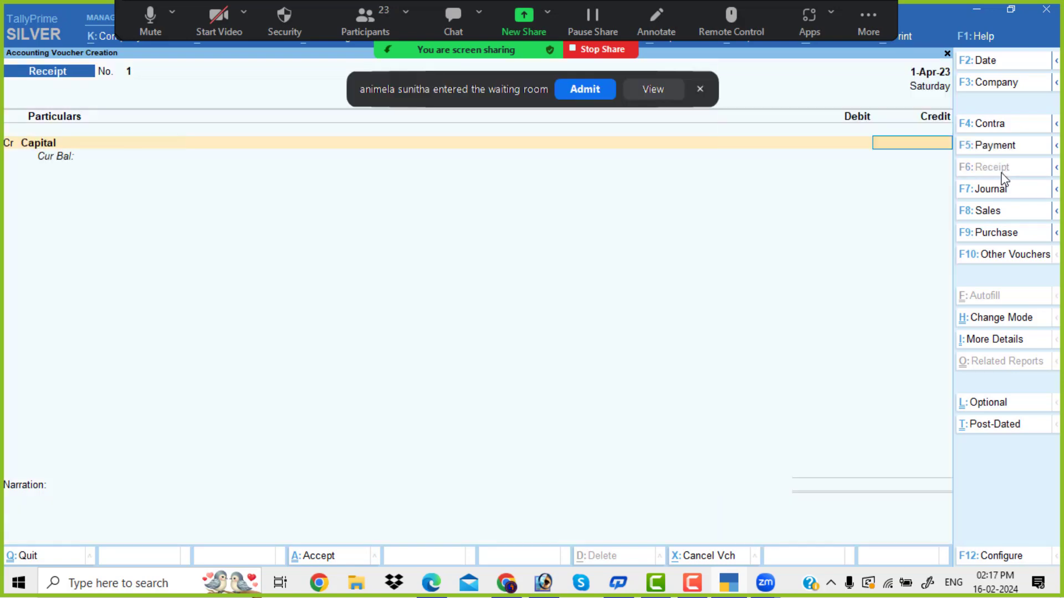
Step: Admit the waiting meeting participant and enter 2500000 as Capital's credit amount in the receipt voucher, per the Problem-14 PDF
left_click(594, 93)
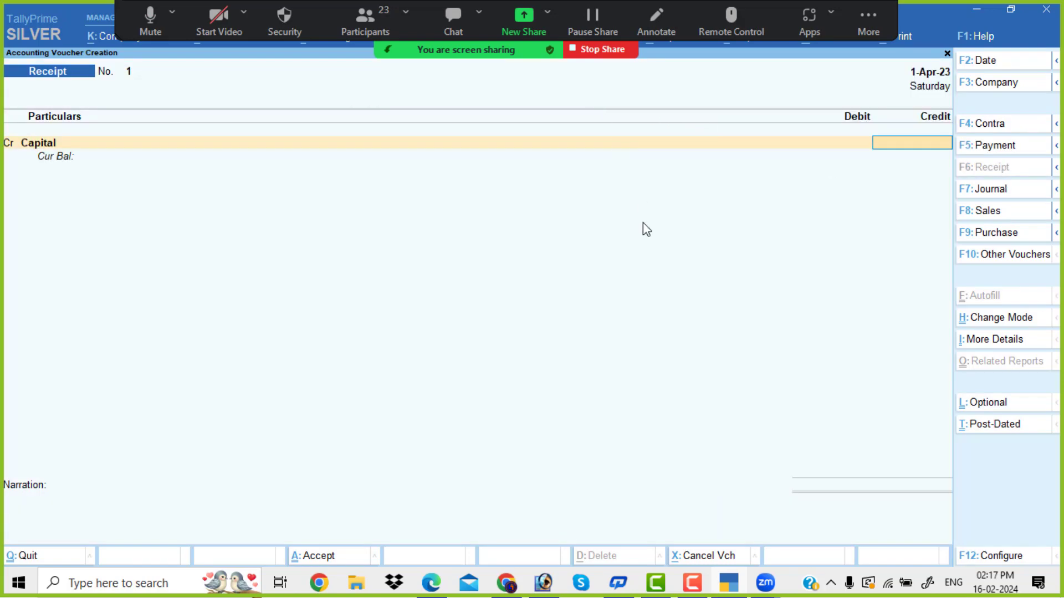
key("ctrl")
key("alt+Tab")
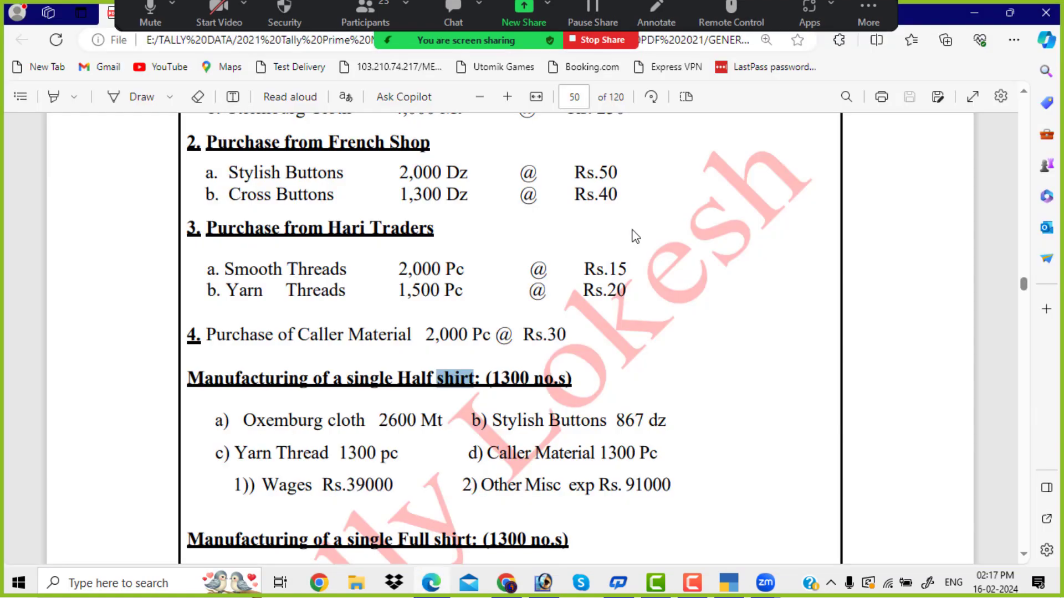
scroll(635, 237, "up", 5)
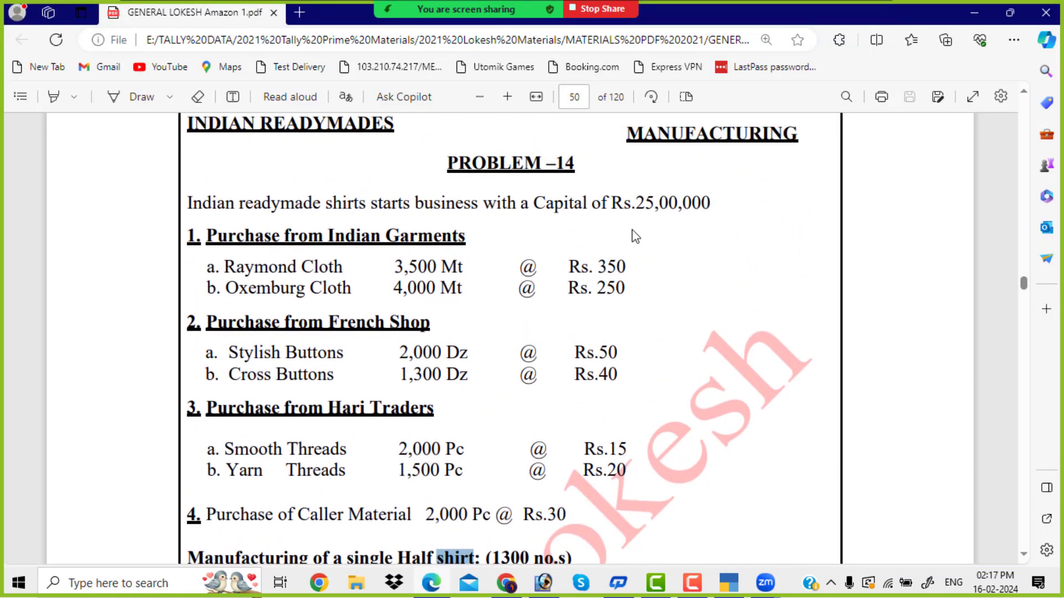
key("alt+Tab")
type("2500")
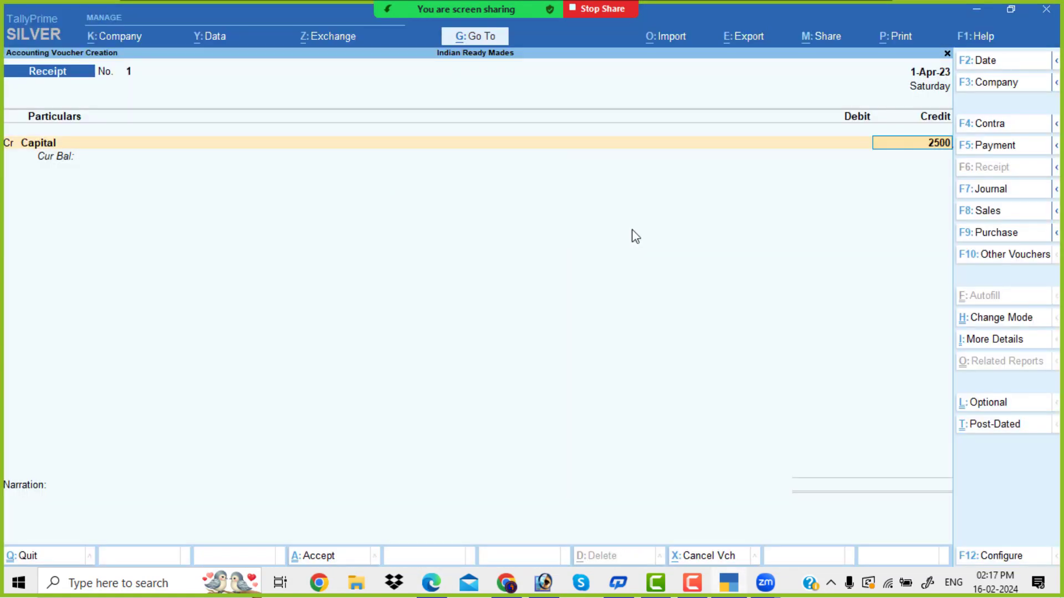
type("000")
key("Return")
Step: Debit Cash for the full capital amount and save the receipt voucher with the narration left blank
key("Return")
key("Down")
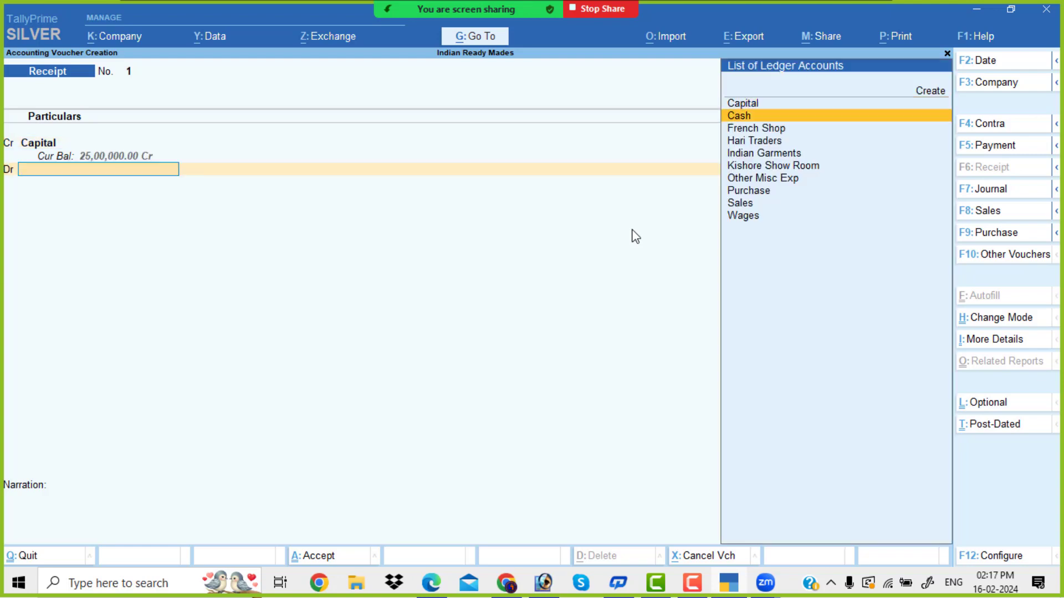
key("Return")
key("Return")
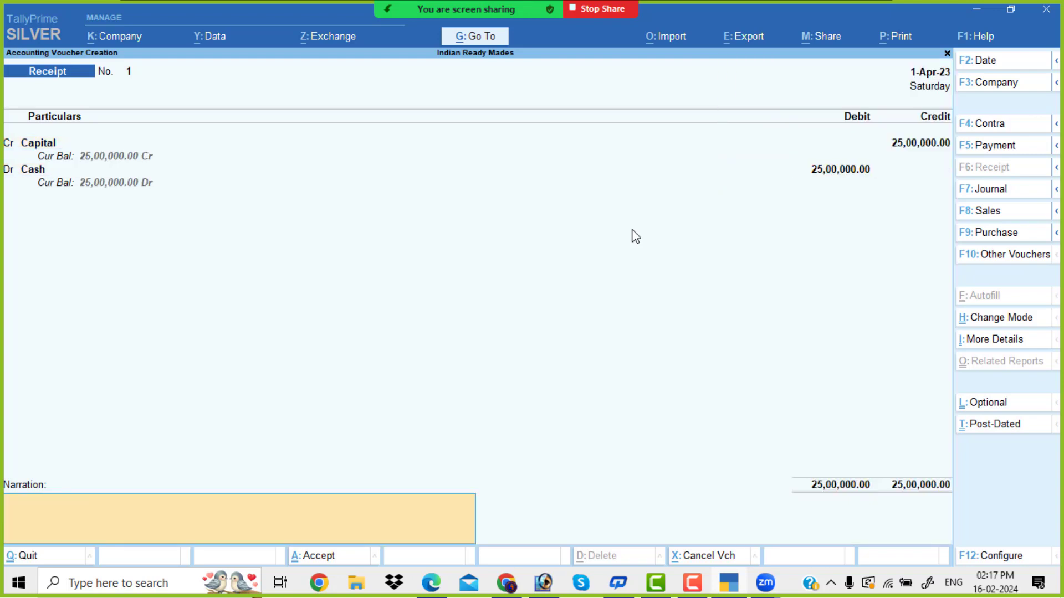
key("Return")
key("Return")
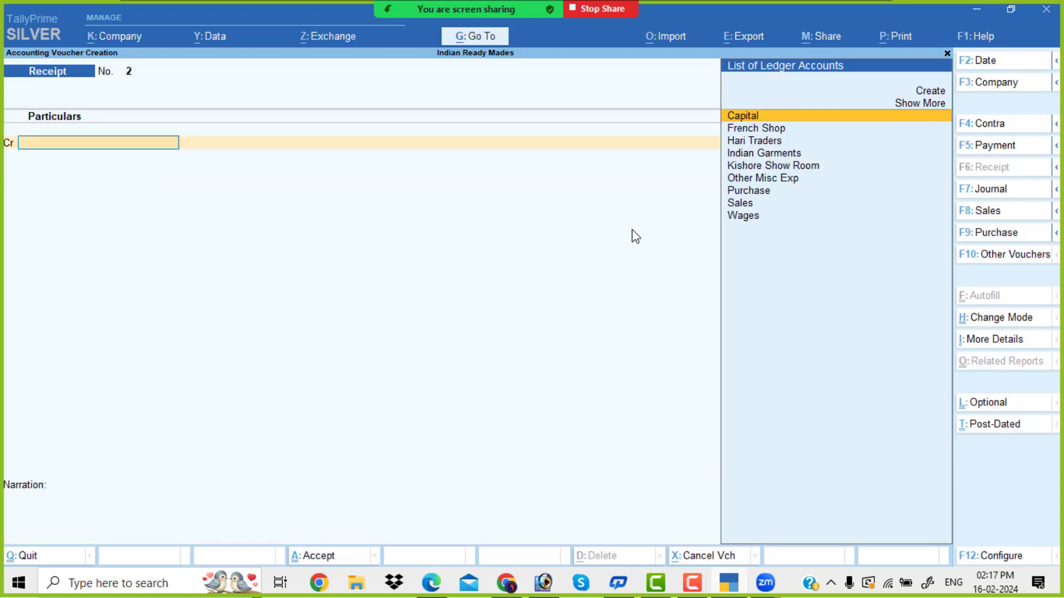
Step: Start a purchase voucher without supplier invoice details and choose Indian Garments as the party, per the problem PDF
left_click(1007, 234)
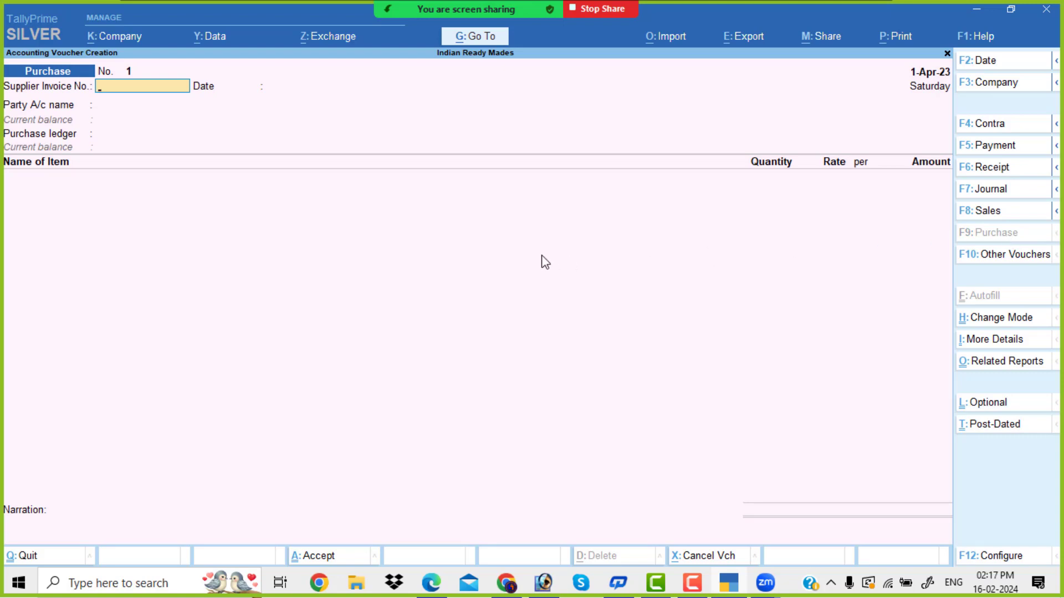
key("Return")
key("Return")
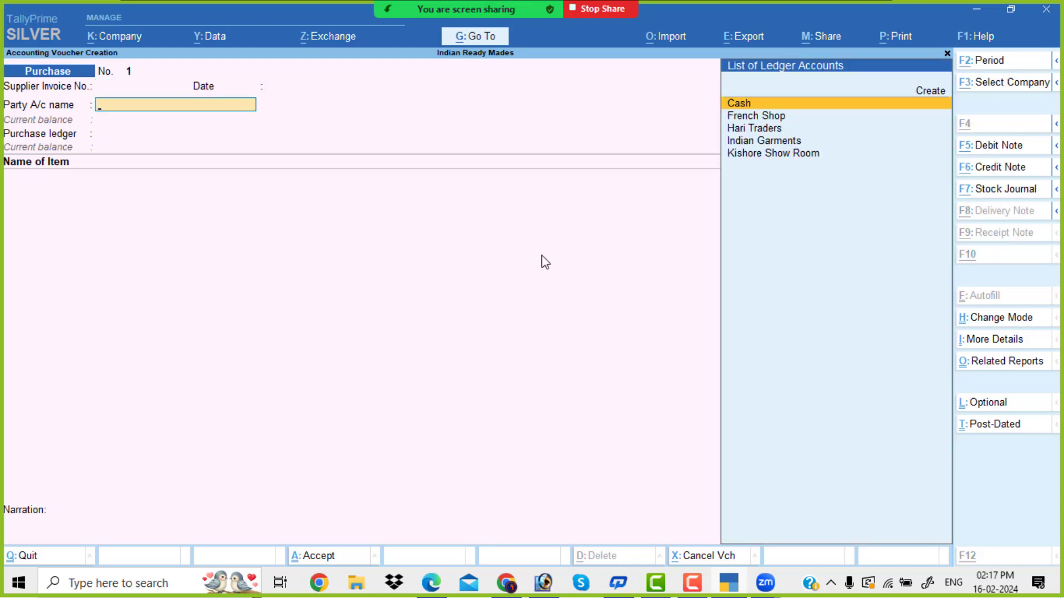
key("alt+Tab")
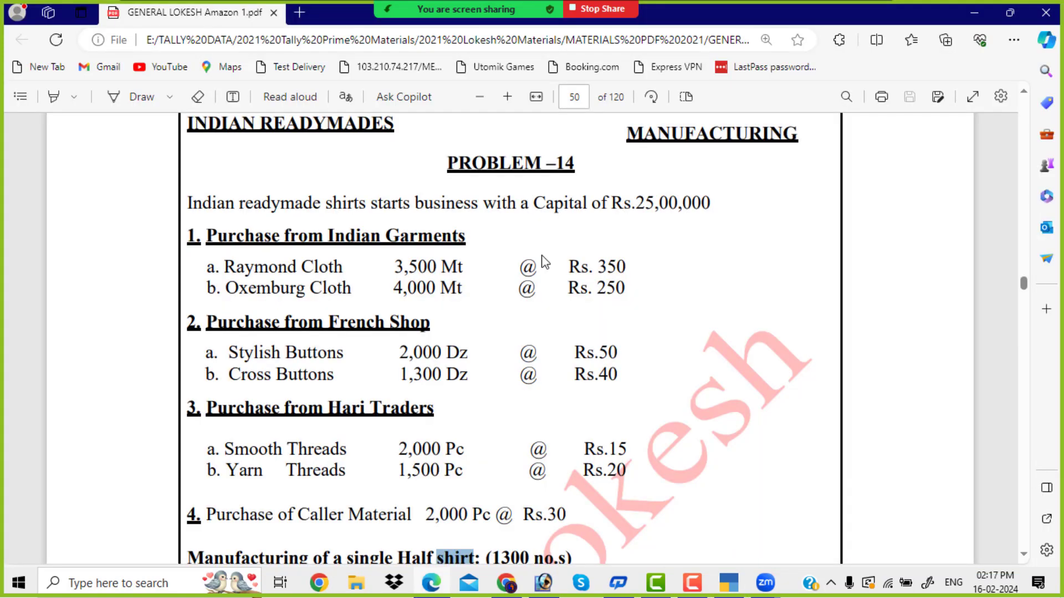
key("alt+Tab")
key("Down")
key("Down")
key("Down")
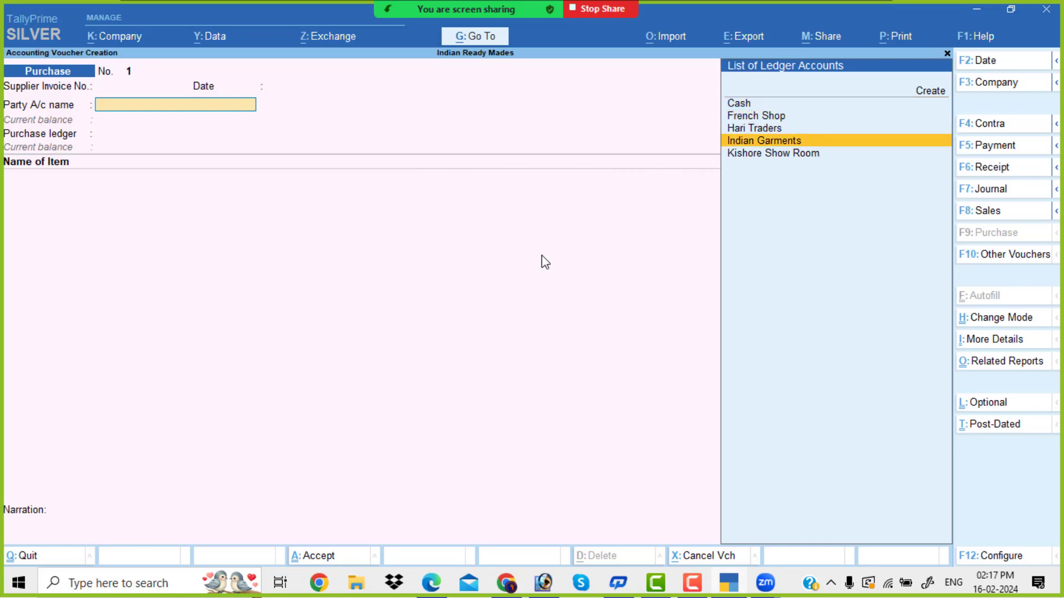
key("Return")
Step: Leave the receipt details blank, keep the default Indian Garments party details and use the Purchase ledger
key("Return")
key("Return")
key("Return")
key("Return")
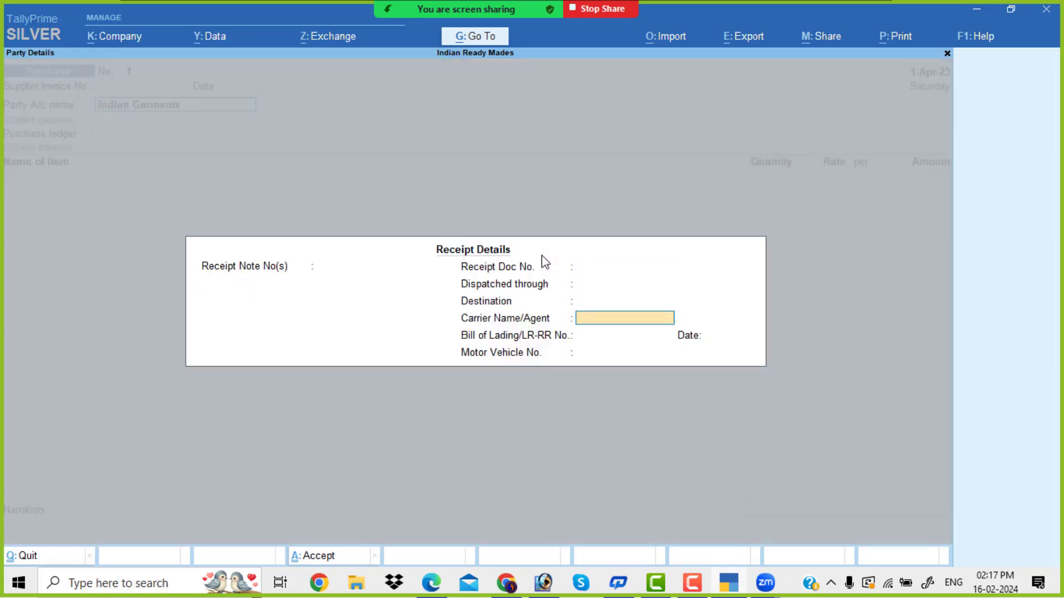
key("Return")
key("Return")
key("Return")
key("Return")
key("Return")
key("Return")
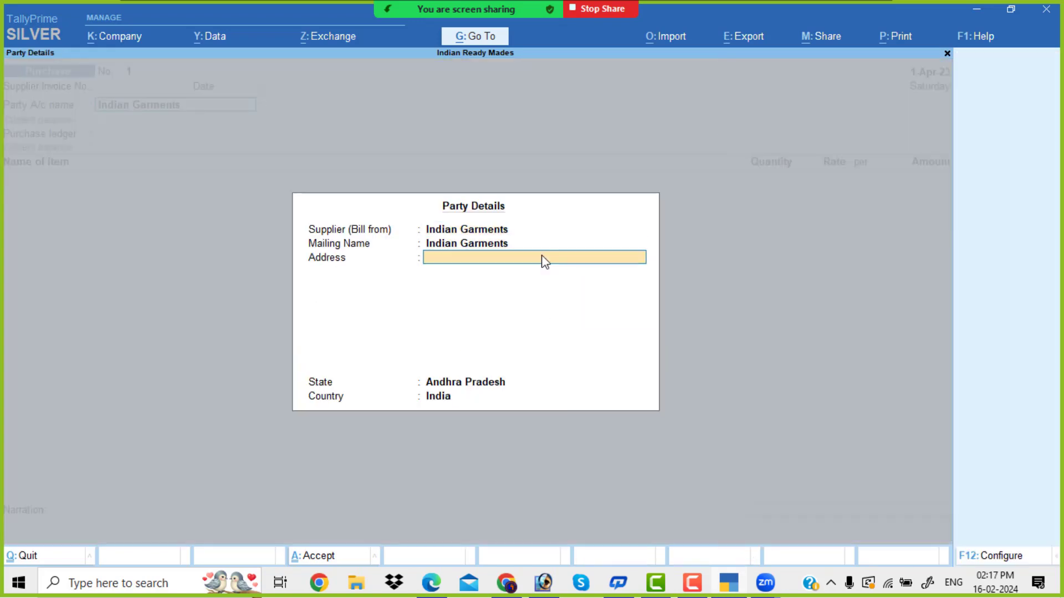
key("Return")
Step: Add Raymond Cloth to the Indian Garments purchase with a quantity of 3500 mt at a rate of 350
type("R")
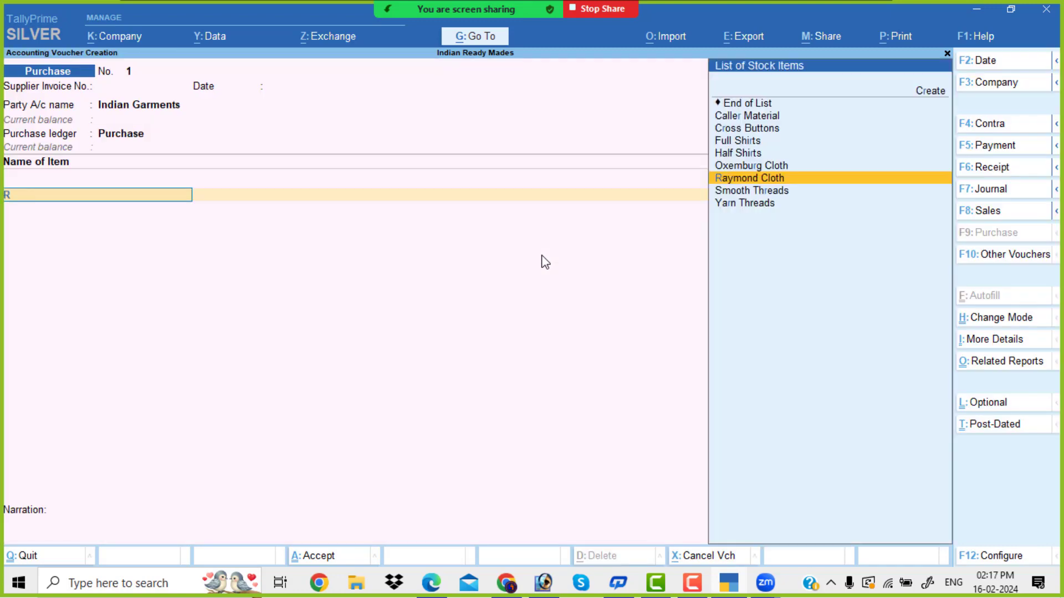
key("Return")
key("alt+Tab")
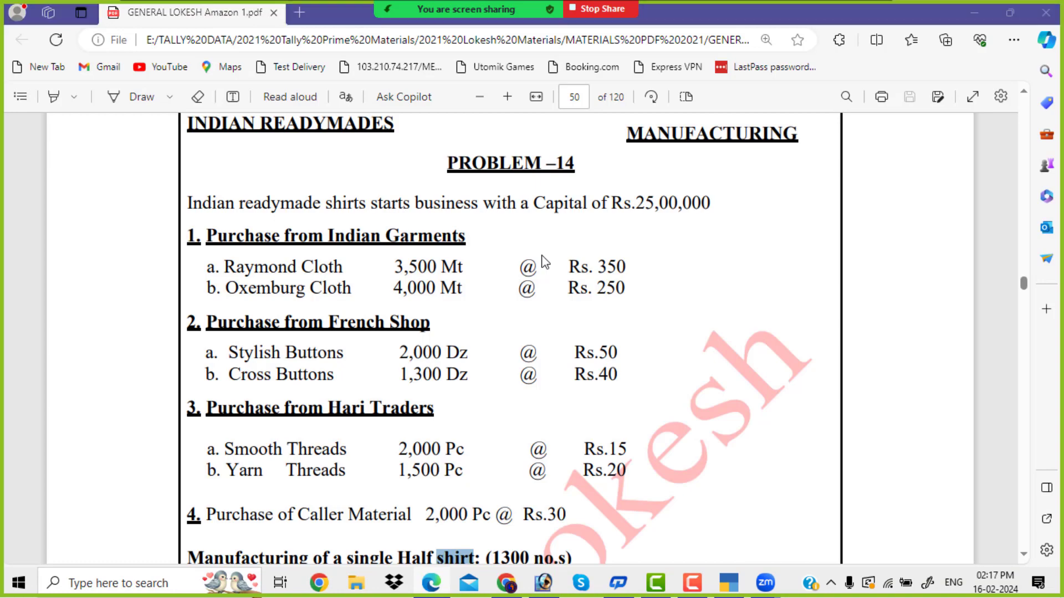
key("alt+Tab")
type("3500")
key("Return")
type("350")
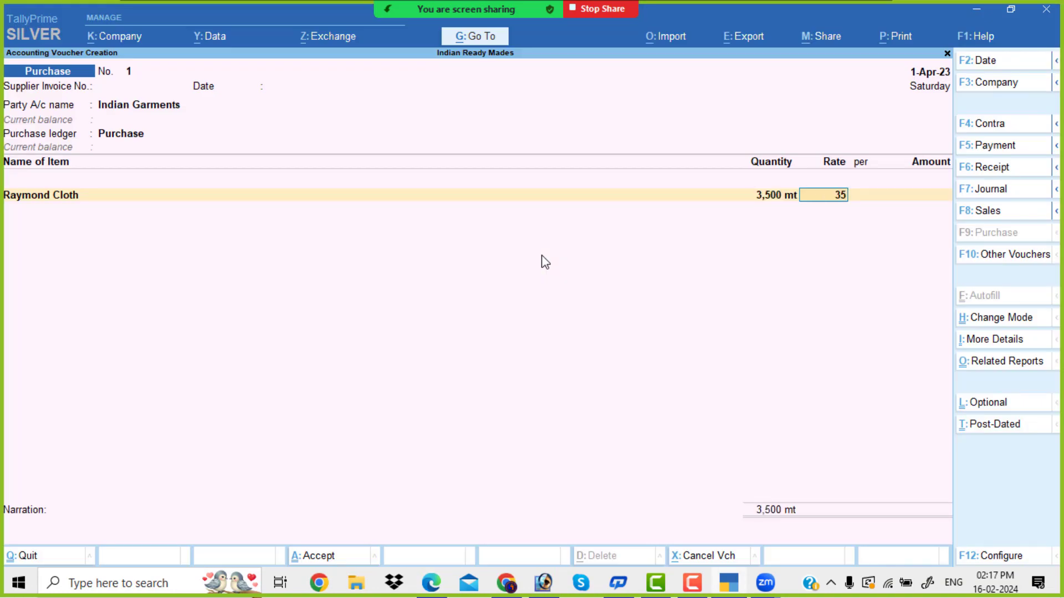
key("Return")
key("Return")
key("Return")
Step: Add Oxemburg Cloth as the second item with a quantity of 4000 mt at a rate of 250
key("alt+Tab")
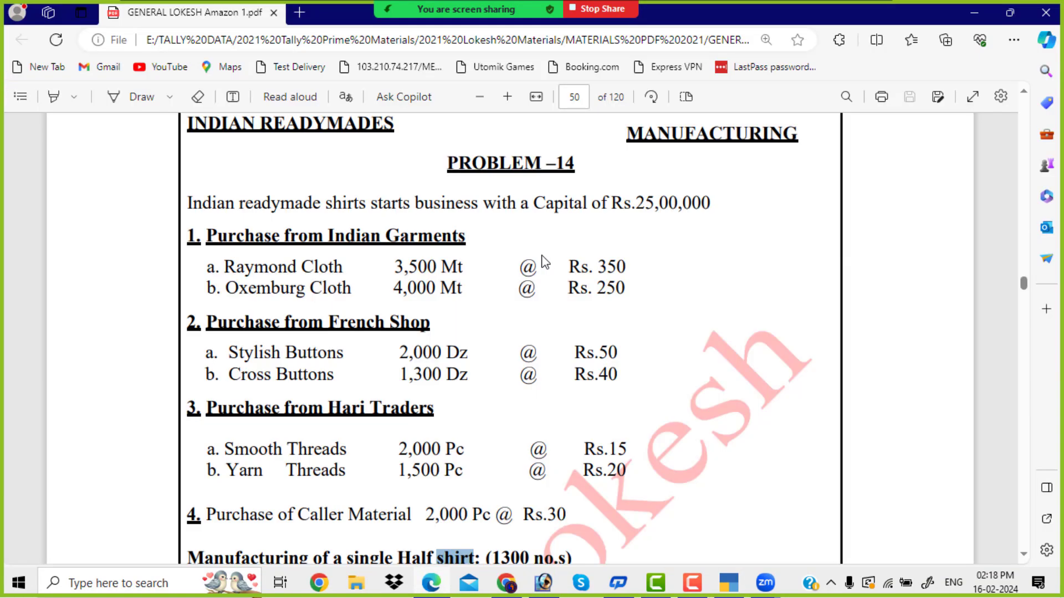
key("alt+Tab")
type("ox")
key("Return")
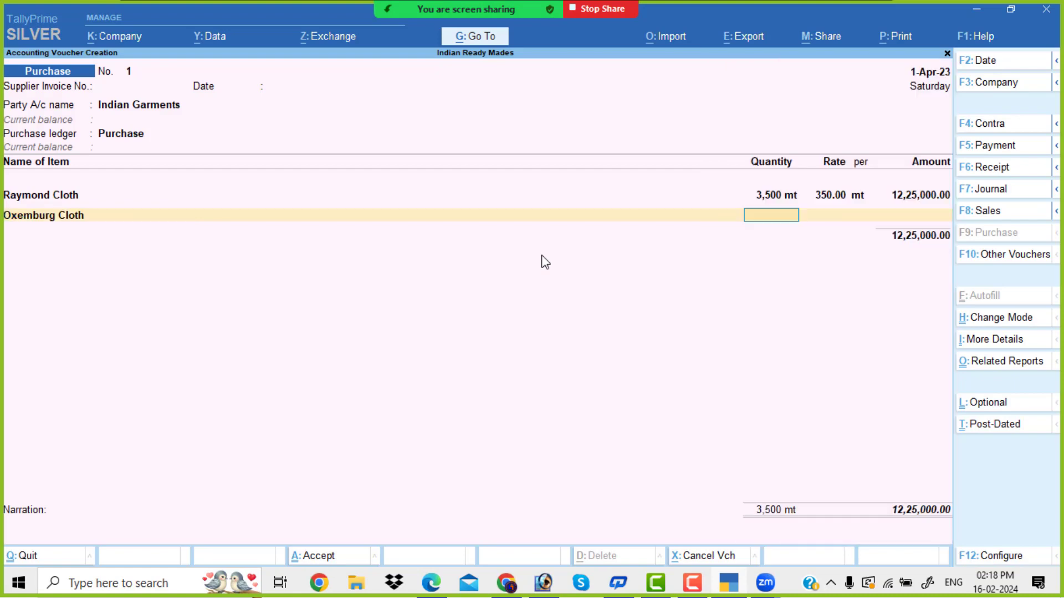
key("alt+Tab")
key("alt+Tab")
type("4000")
key("Return")
type("250")
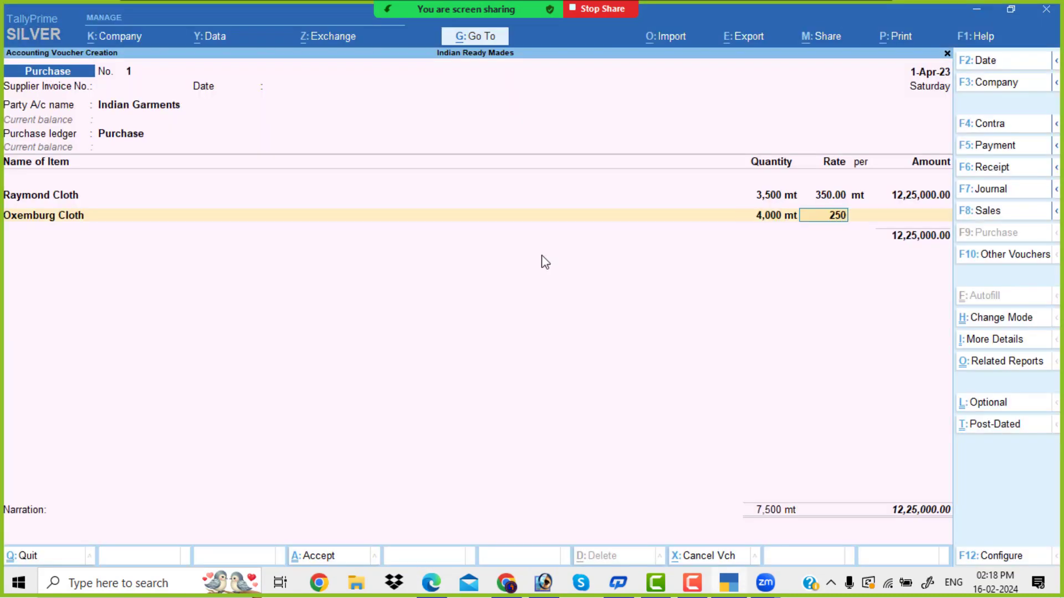
key("Return")
key("Return")
key("Return")
Step: End the item list and save the Indian Garments purchase voucher without additional ledgers or narration
key("Return")
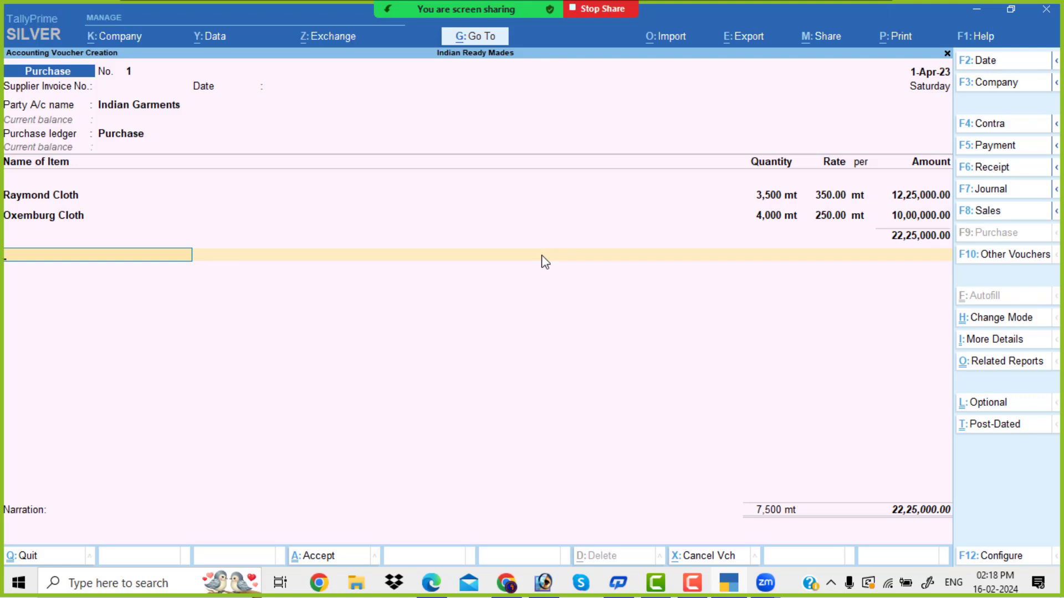
key("Return")
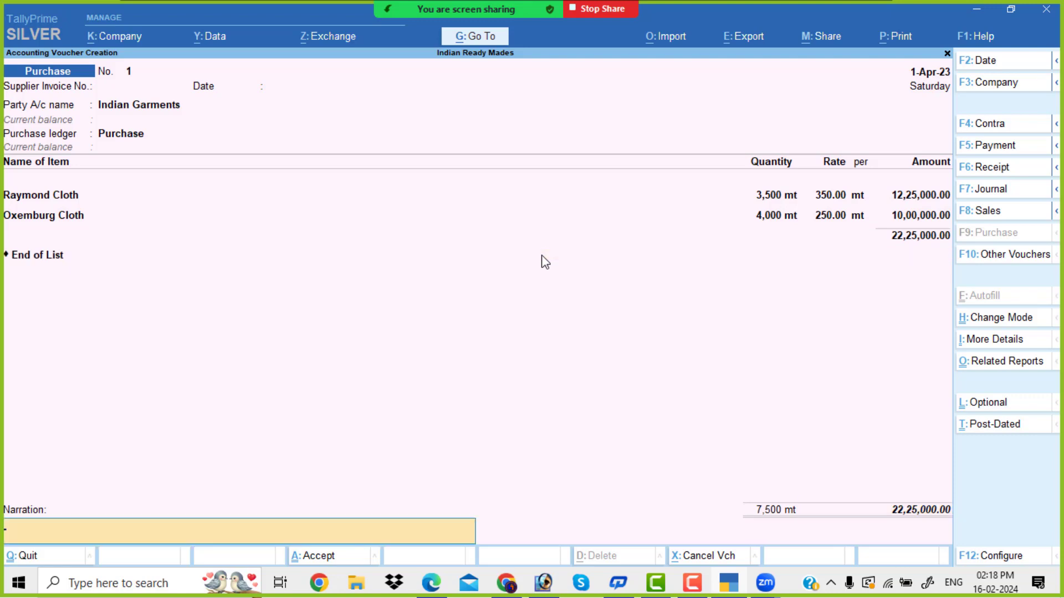
key("Return")
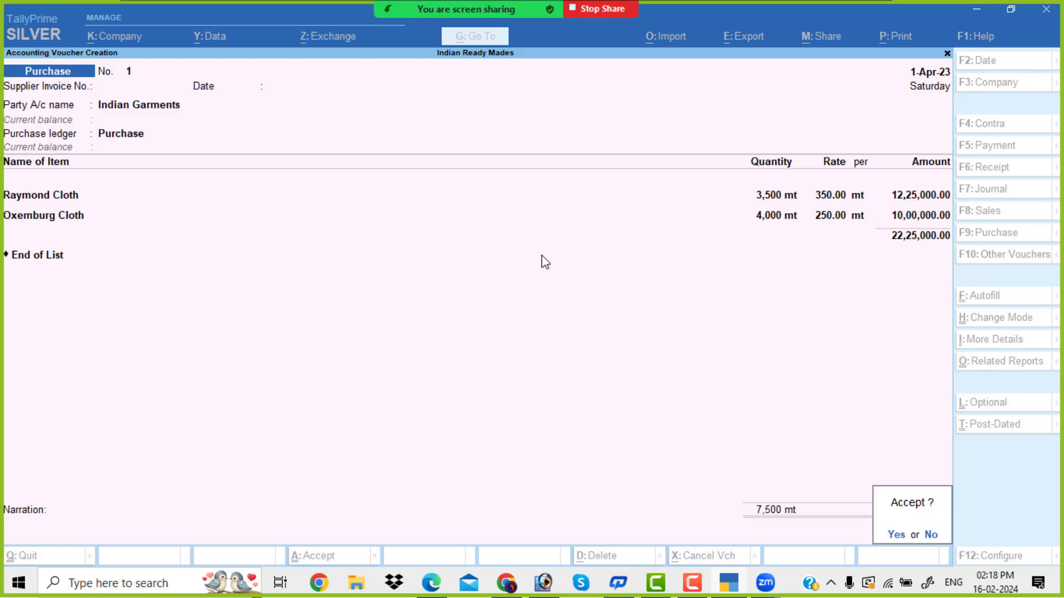
key("Return")
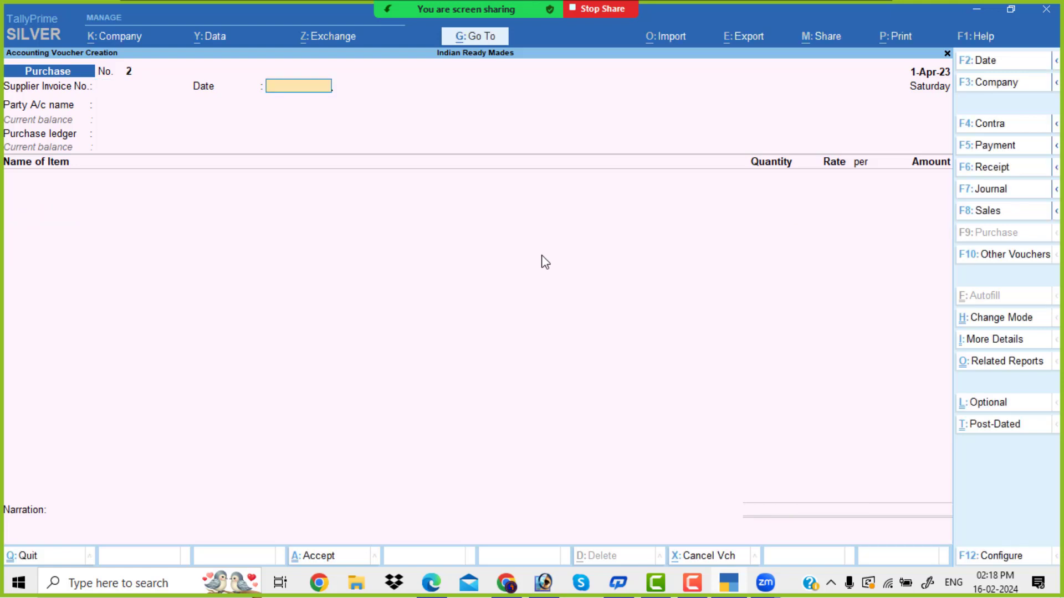
Step: Choose French Shop as the party of the second purchase voucher, leaving the supplier invoice fields empty
key("Return")
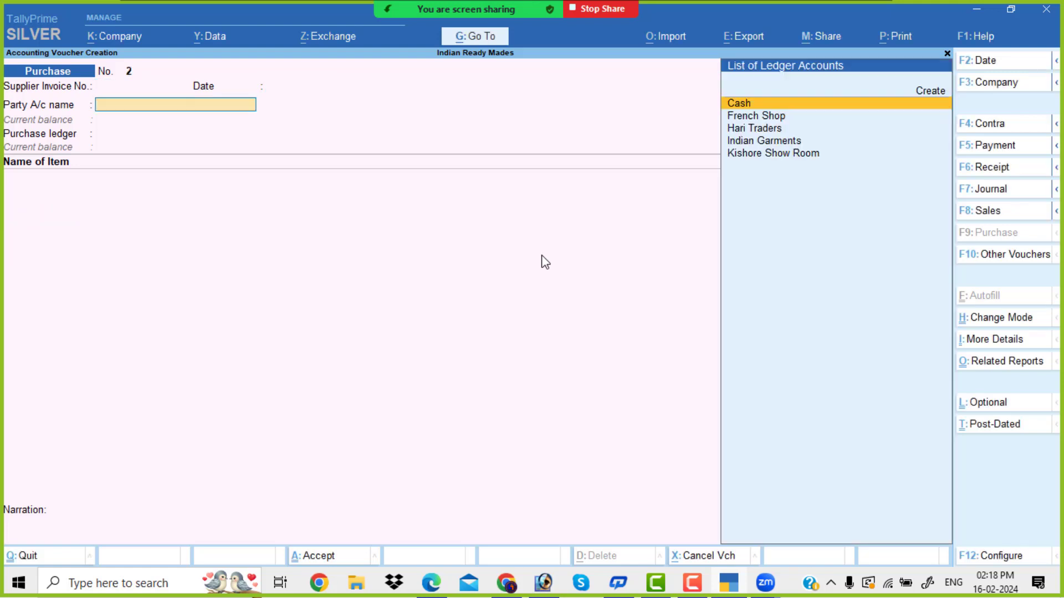
key("alt+Tab")
scroll(545, 261, "down", 1)
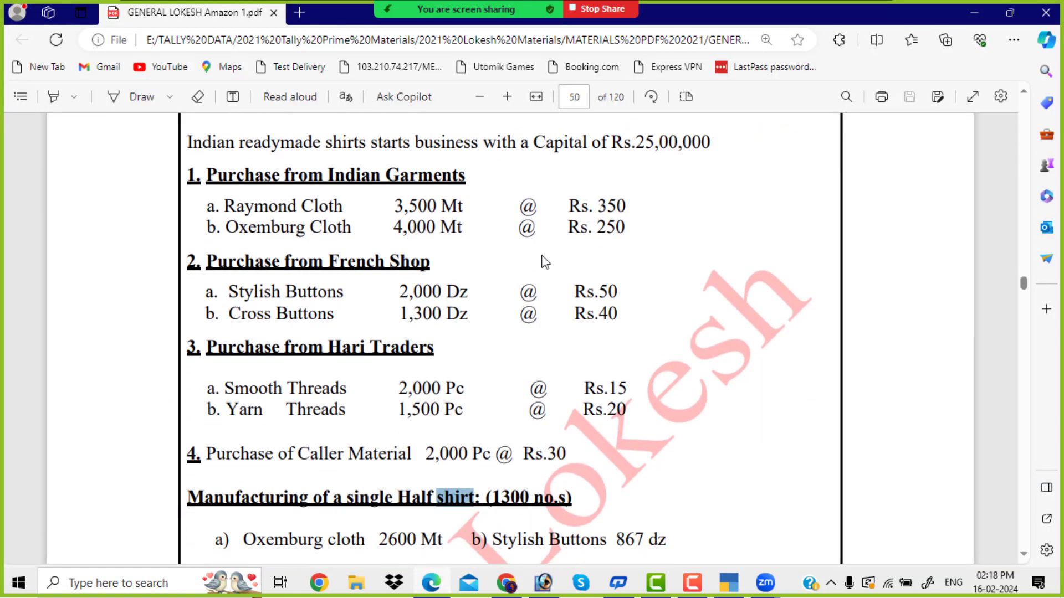
key("alt+Tab")
type("Fr")
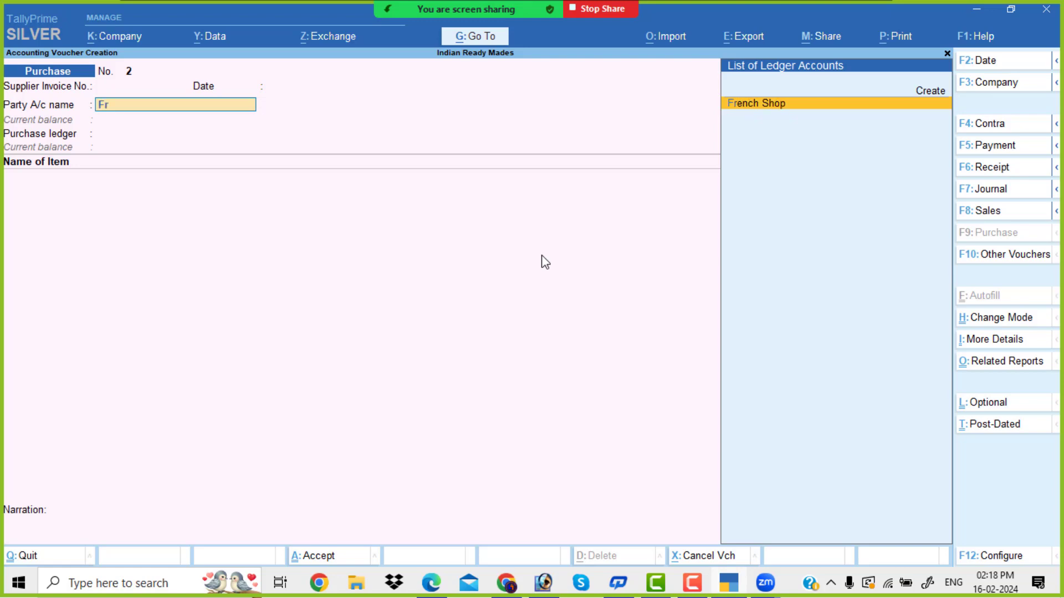
key("Return")
Step: Leave the receipt details blank, keep the default French Shop party details and use the Purchase ledger
key("Return")
key("Return")
key("Return")
key("Return")
key("Return")
key("Return")
key("Return")
key("Return")
key("Return")
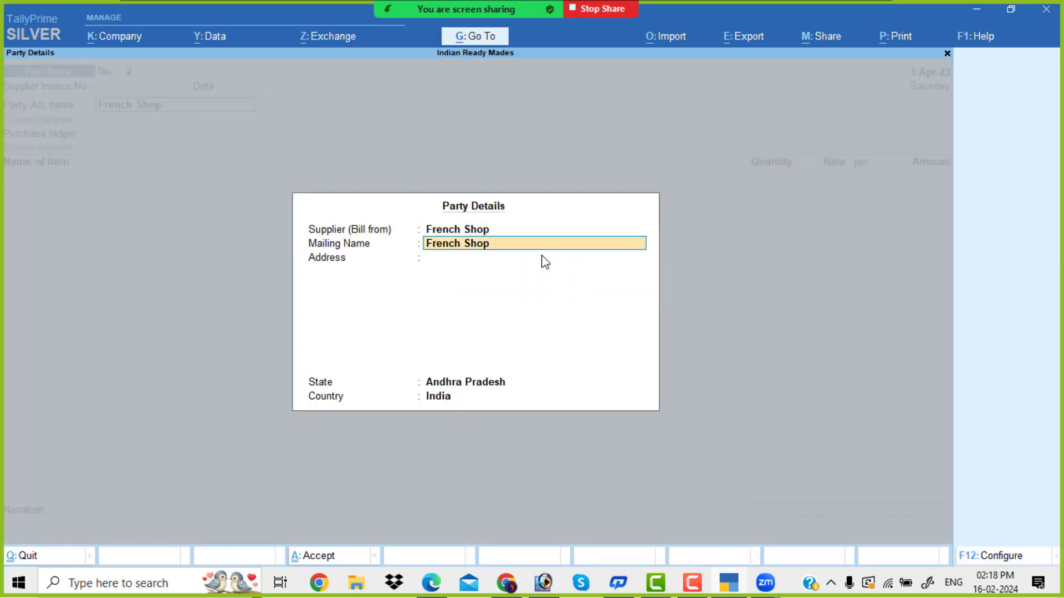
key("Return")
key("Return")
key("Return")
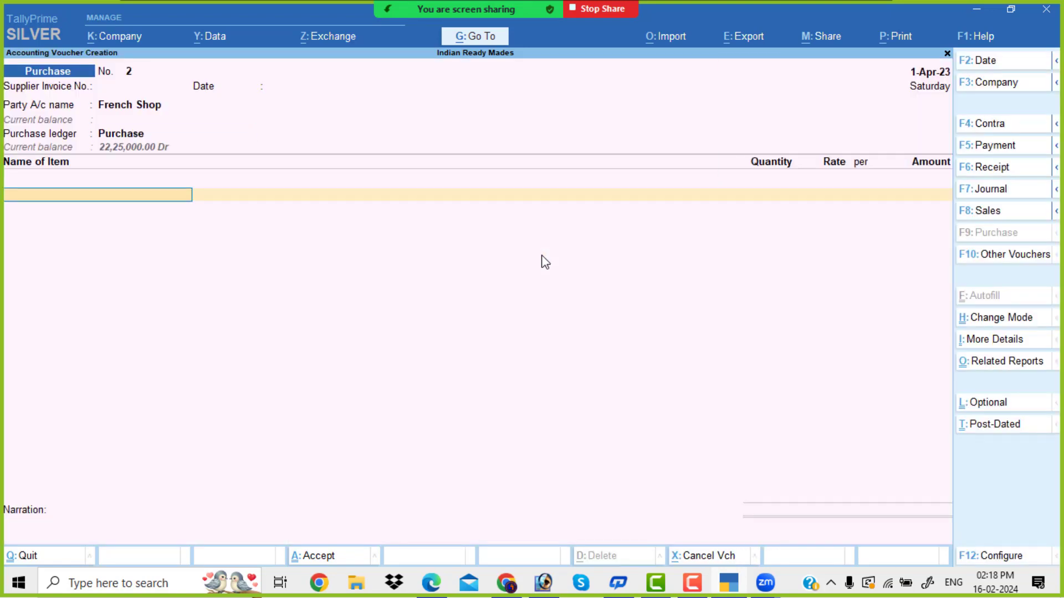
Step: Add Stylish Buttons to the French Shop purchase at 2000 dz and rate 50, admitting the waiting meeting participant in between
key("alt+Tab")
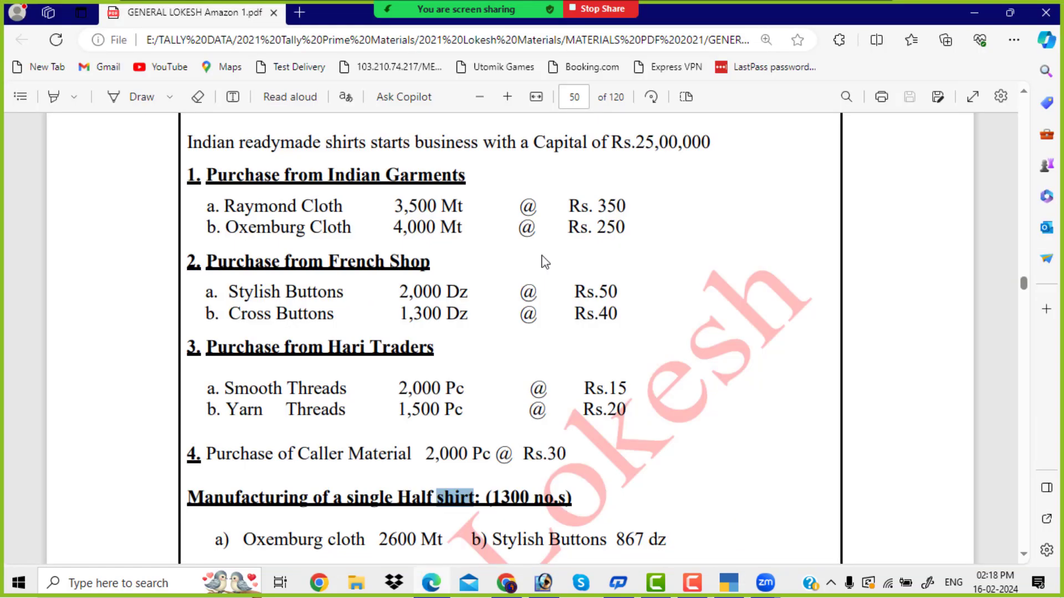
key("alt+Tab")
type("s")
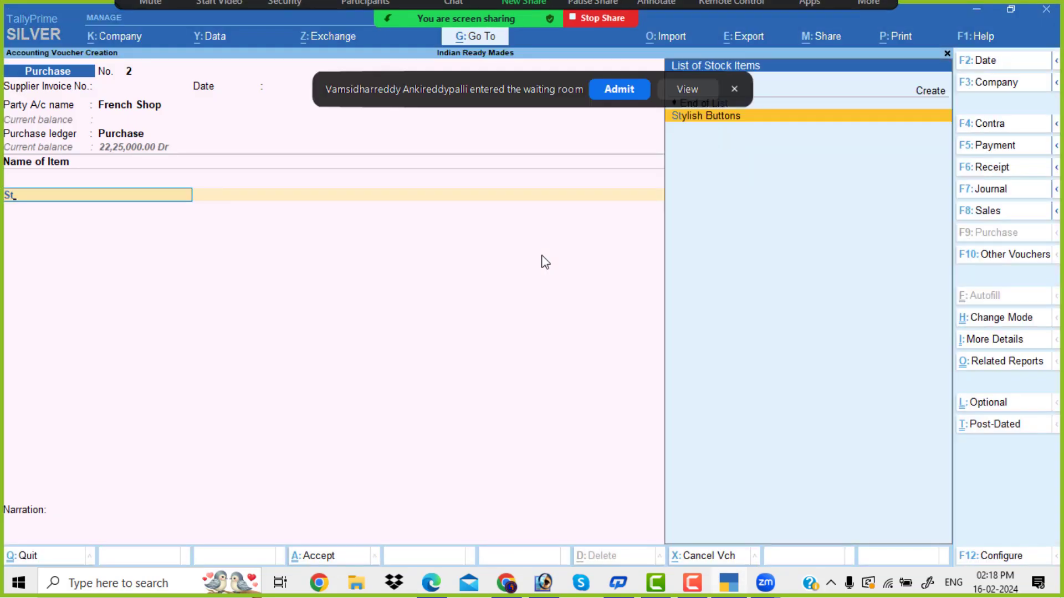
key("Return")
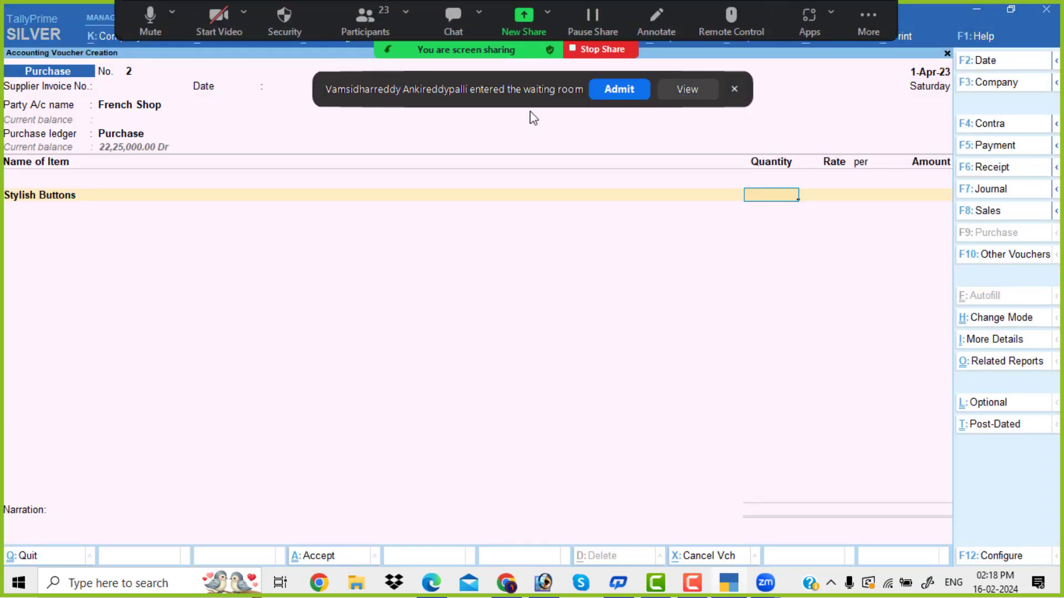
left_click(604, 92)
key("alt+Tab")
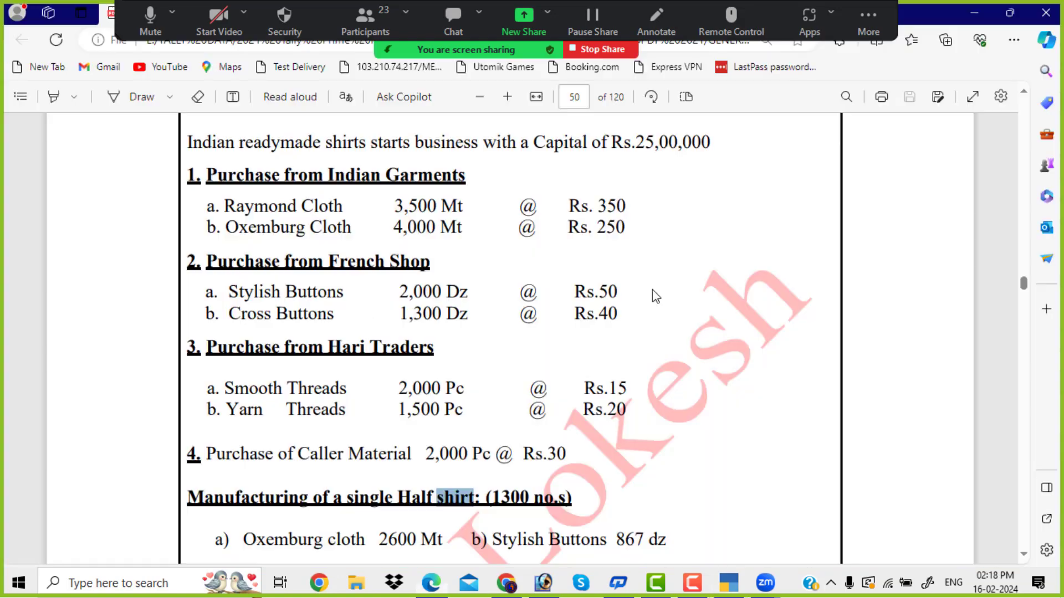
key("alt+Tab")
type("2000")
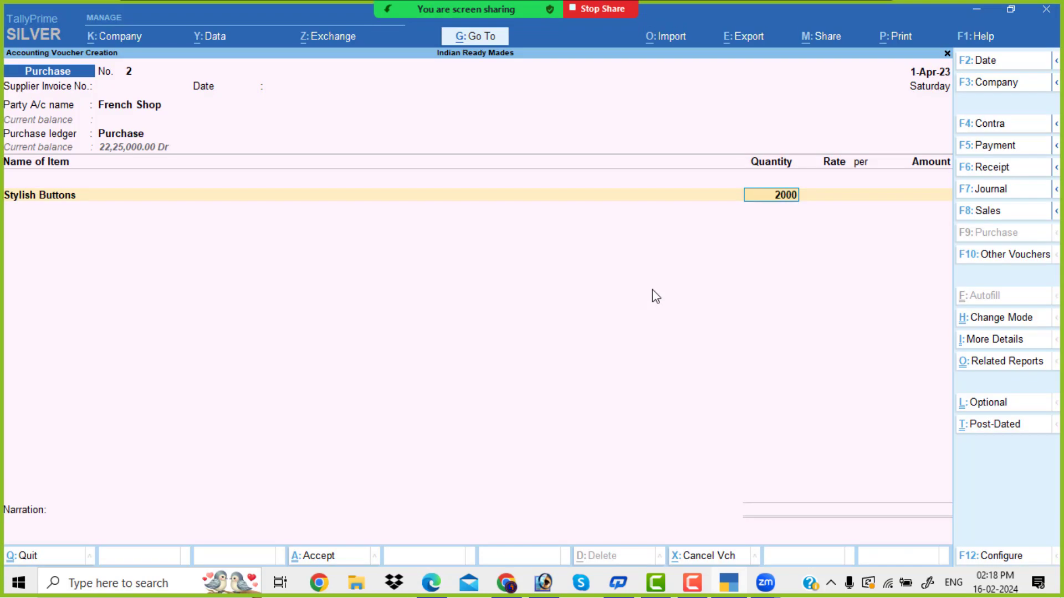
key("Return")
type("50")
key("Return")
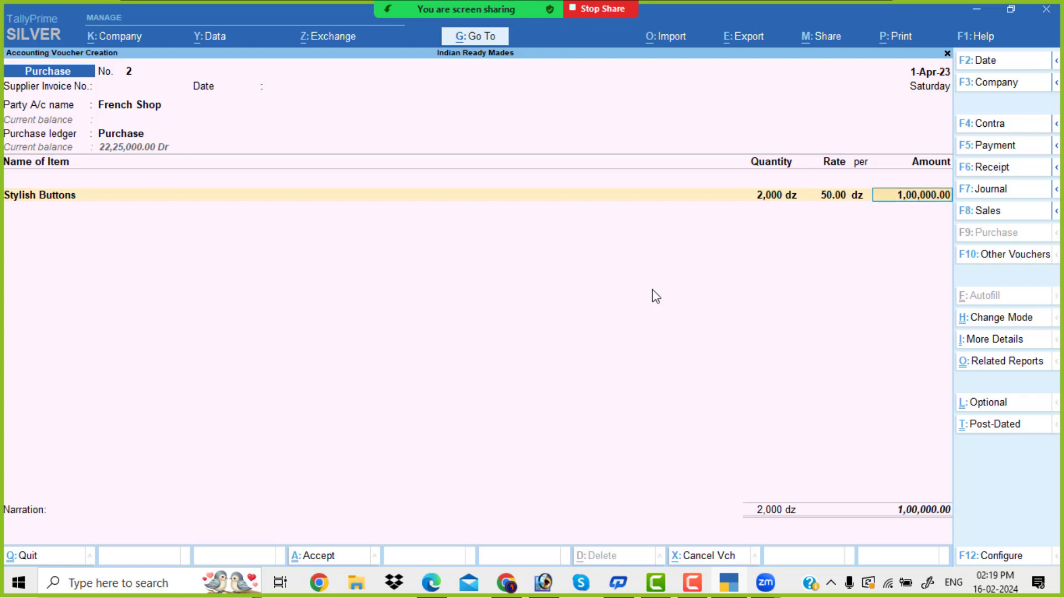
key("Return")
Step: Add Cross Buttons to the French Shop purchase at 1300 dz and rate 40, checking the figures in the PDF exercise
type("Cr")
key("Return")
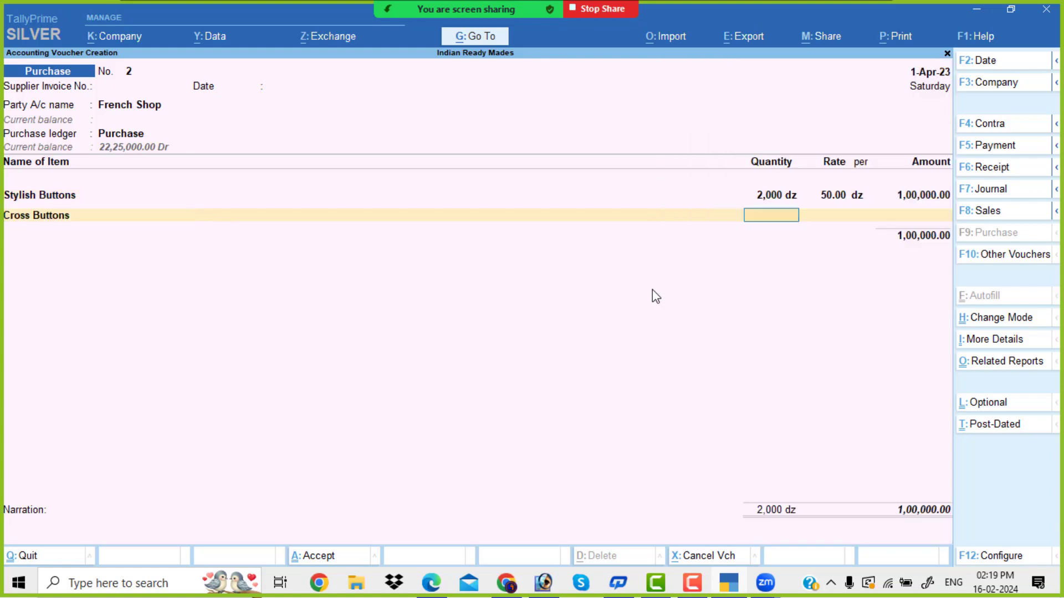
key("alt+Tab")
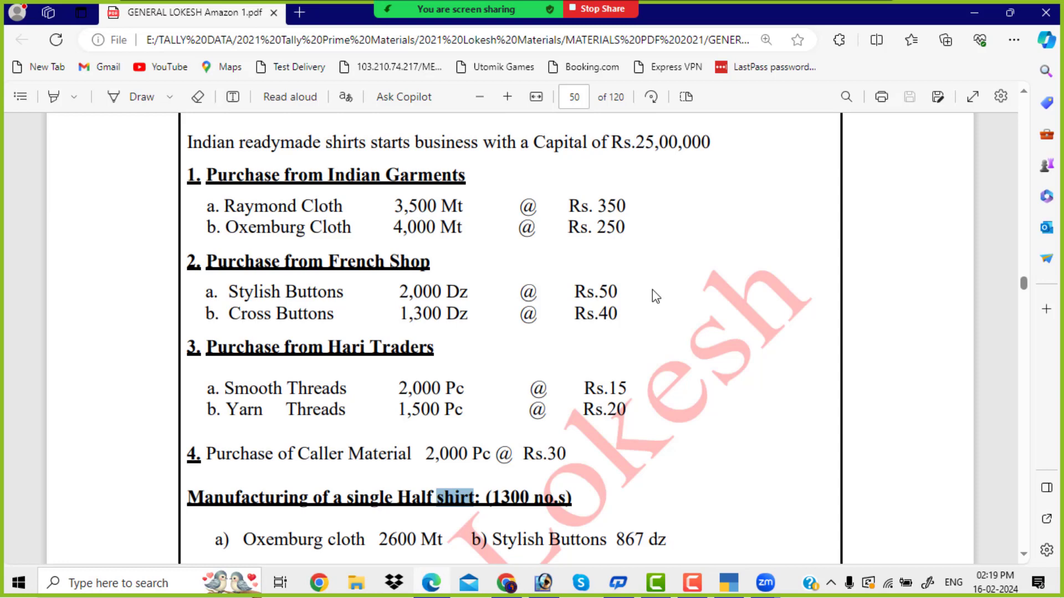
key("alt+Tab")
type("1300")
key("Return")
type("4")
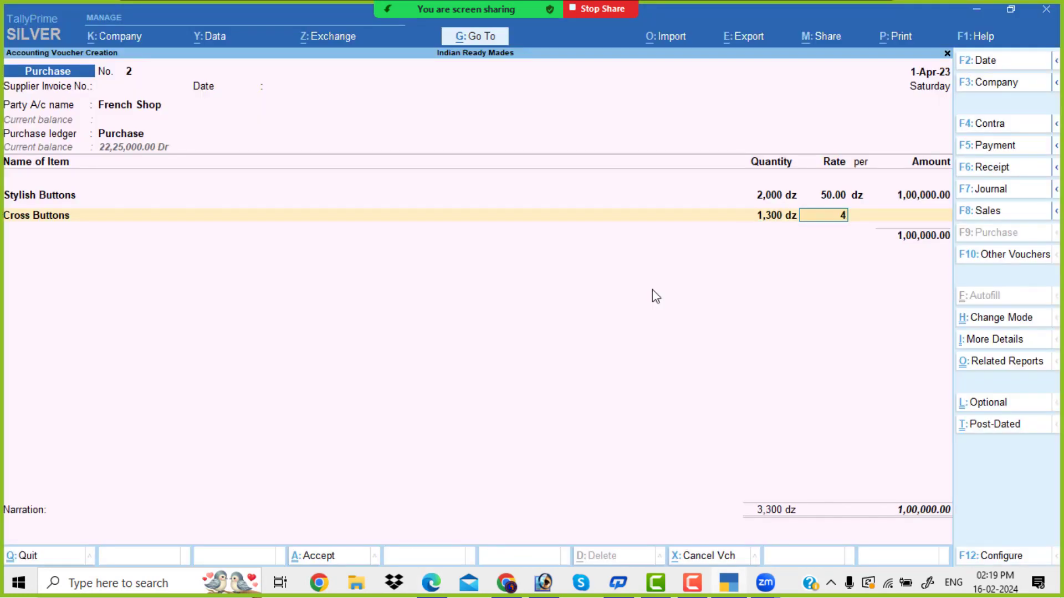
type("0")
key("Return")
key("Return")
key("Return")
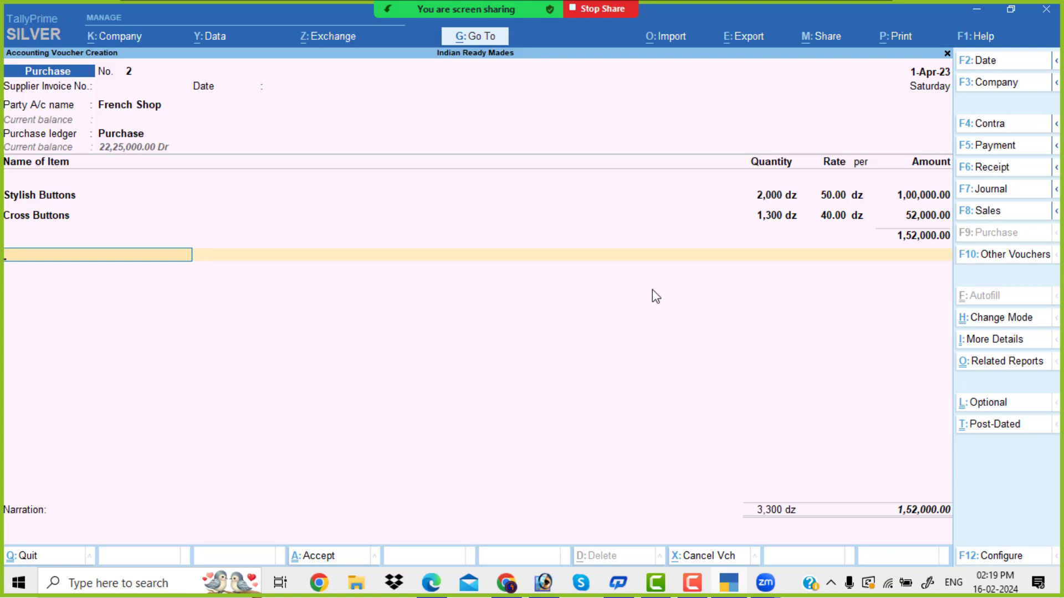
Step: End the item list and save the French Shop purchase voucher without additional ledgers or narration
key("Return")
key("Return")
key("Return")
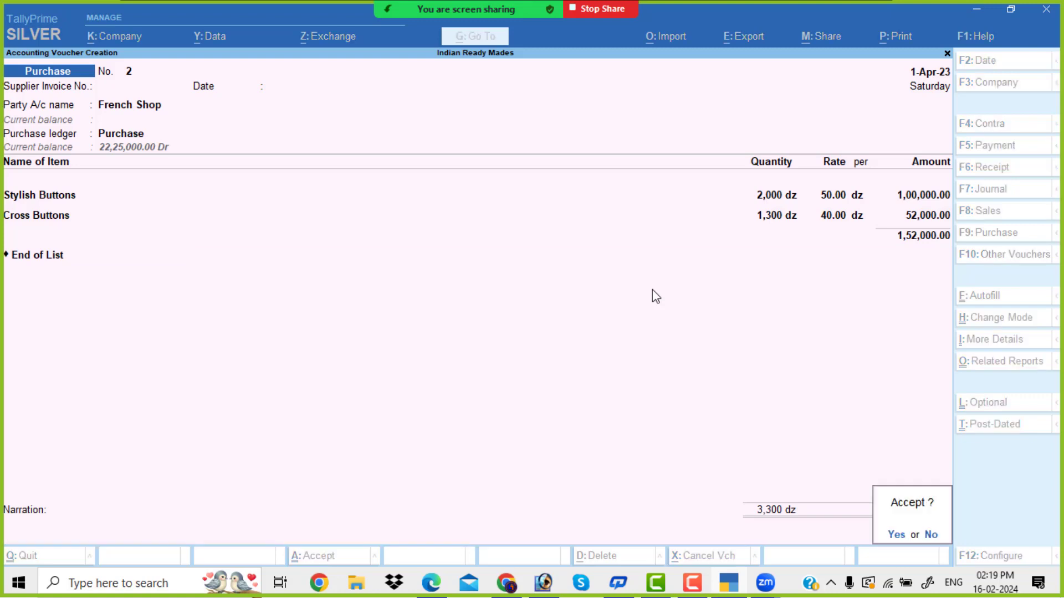
key("Return")
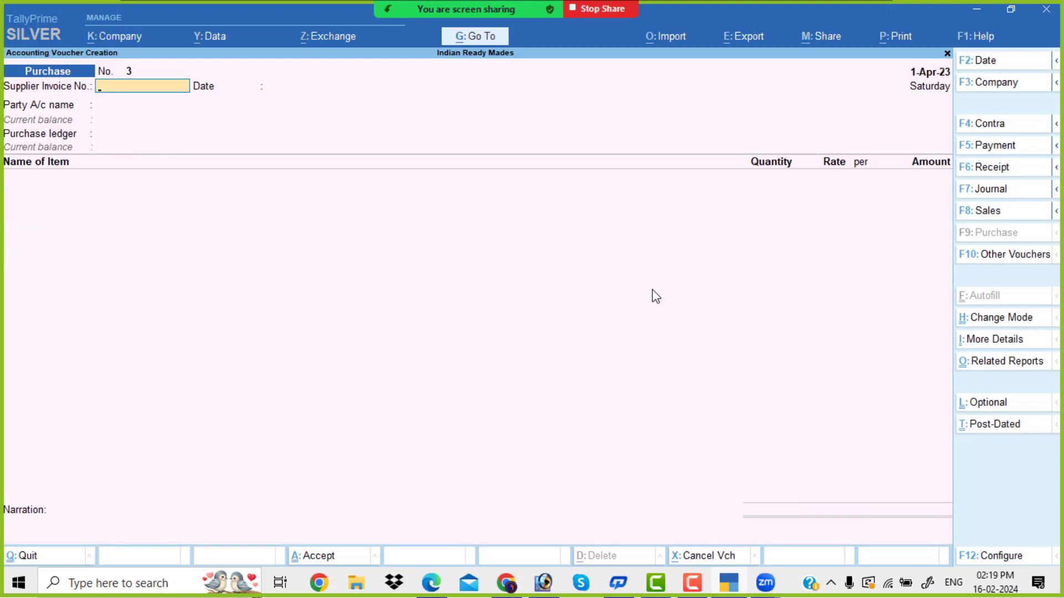
Step: Choose Hari Traders as the party of the third purchase voucher, leaving the supplier invoice number empty
key("Return")
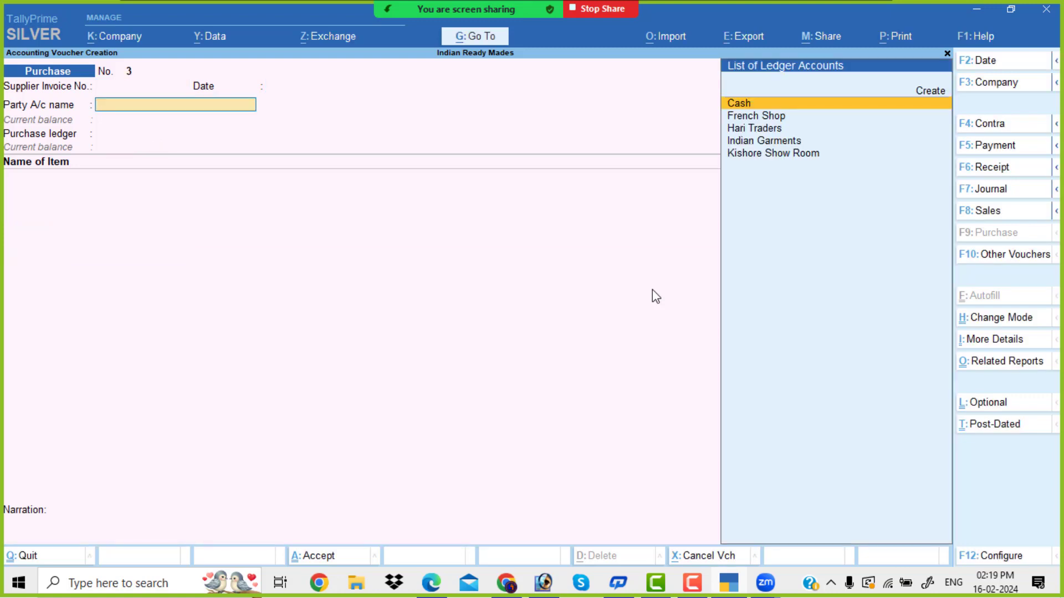
key("Down")
key("Down")
key("Return")
Step: Leave the receipt details blank, keep Hari Traders' default party details and use the Purchase ledger
key("Return")
key("Return")
key("Return")
key("Return")
key("Return")
key("Return")
key("Return")
key("Return")
key("Return")
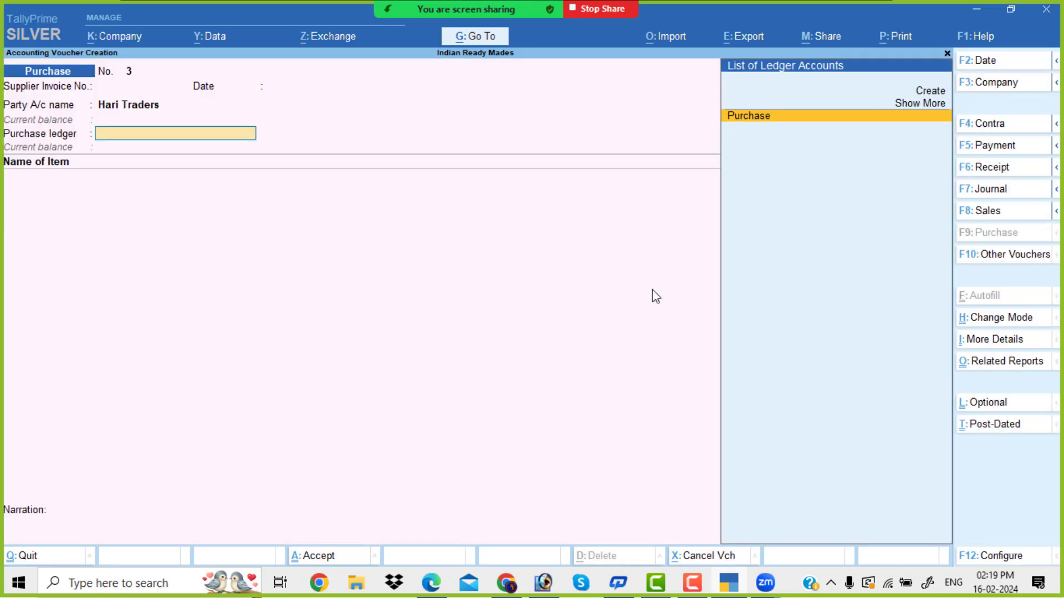
key("Return")
Step: Add Smooth Threads to the Hari Traders purchase at 2000 pc and rate 15, as listed in the PDF exercise
key("alt+Tab")
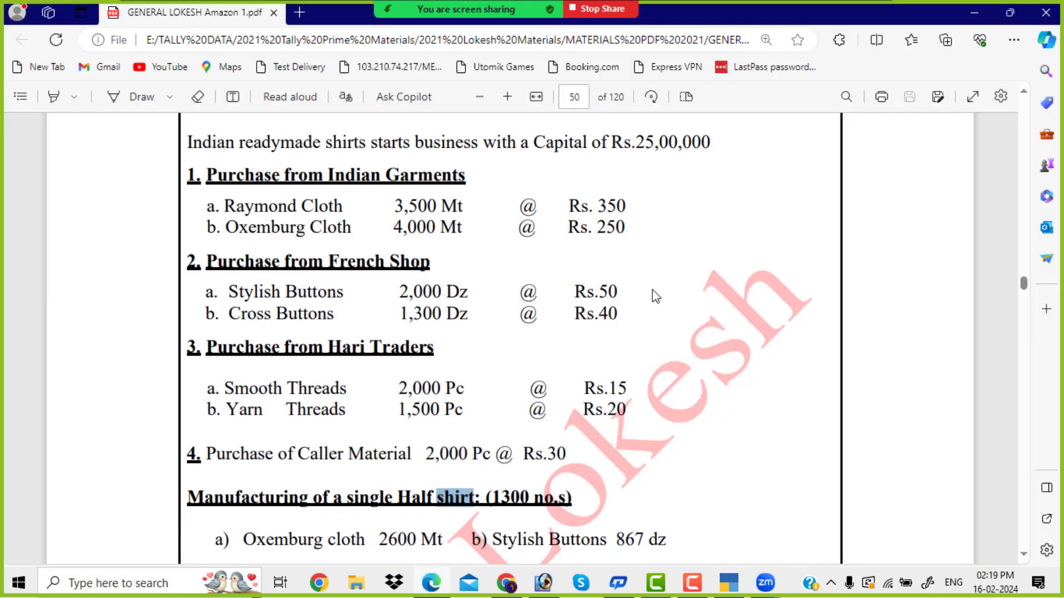
scroll(518, 332, "down", 3)
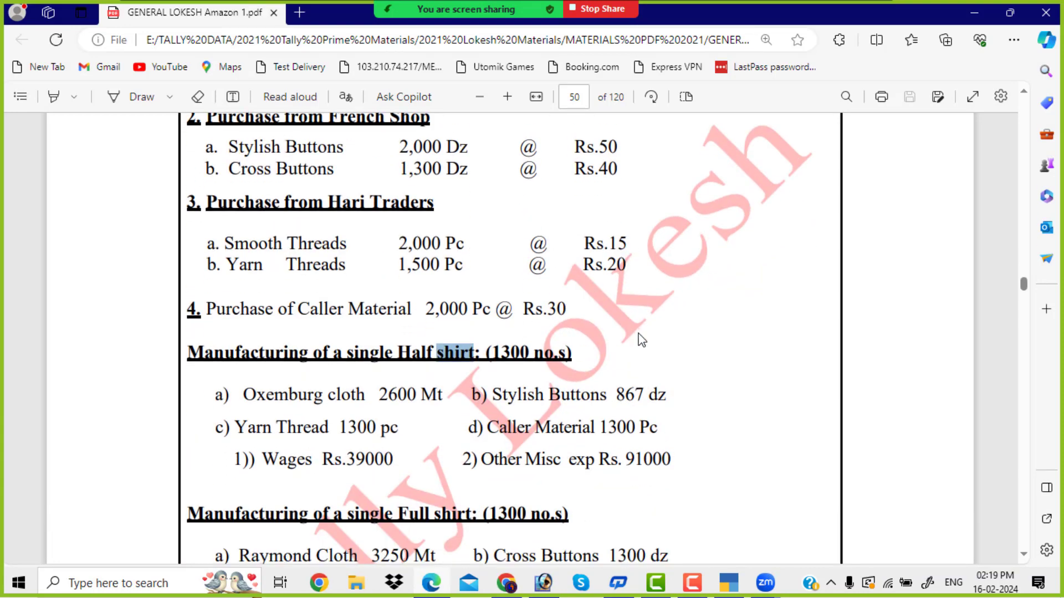
key("alt+Tab")
type("Sm")
key("Return")
key("alt+Tab")
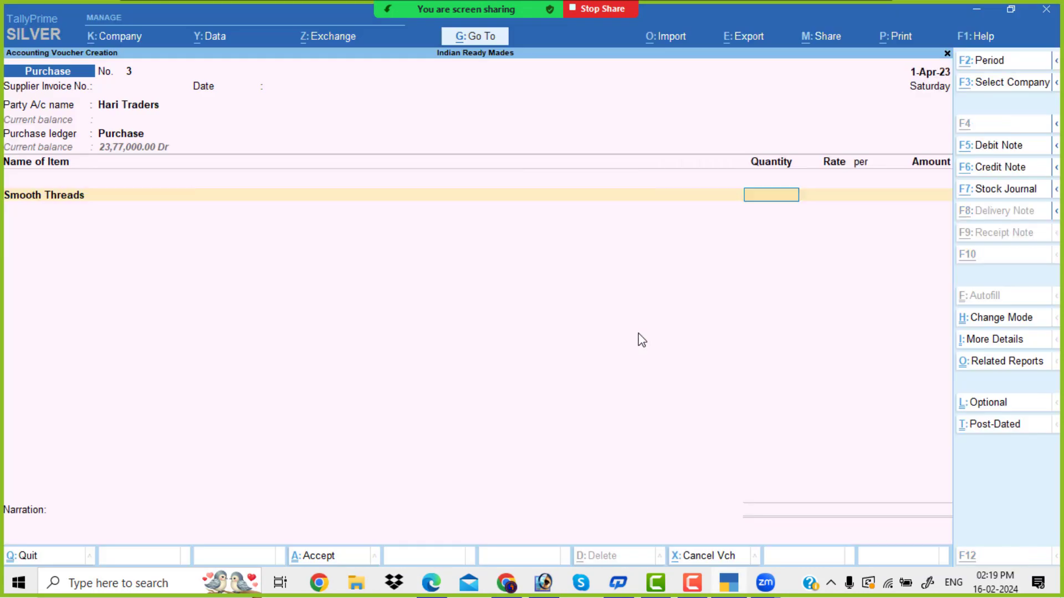
key("alt+Tab")
type("2000")
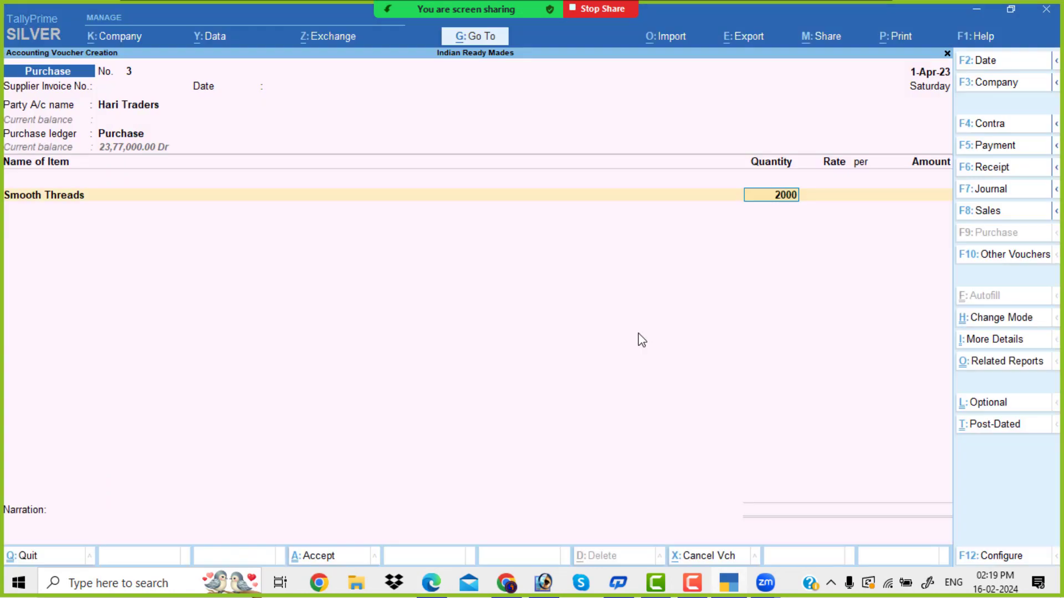
key("Return")
type("15")
key("Return")
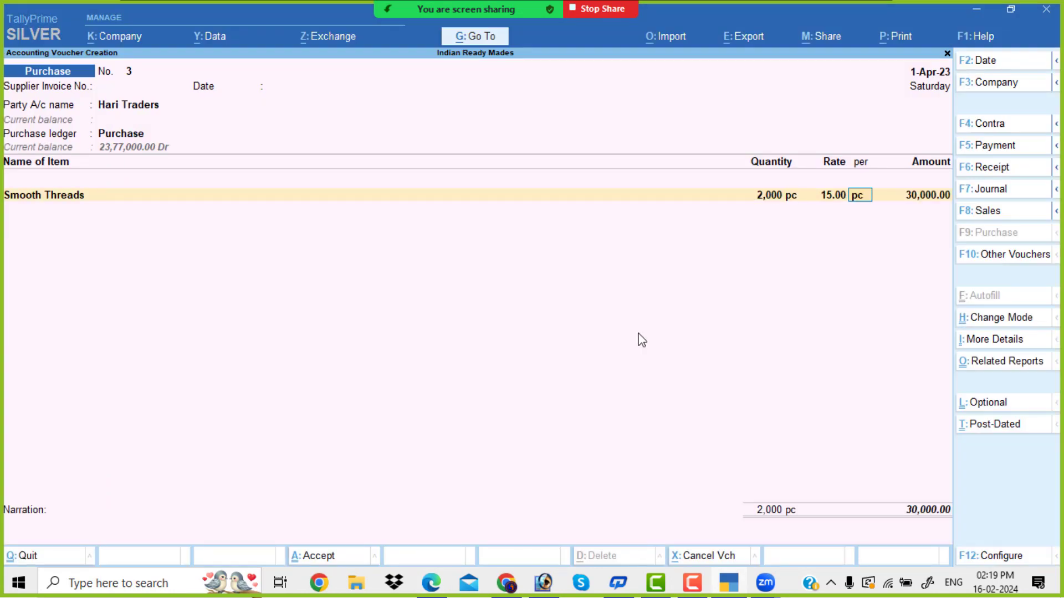
key("Return")
key("Return")
Step: Add Yarn Threads to the Hari Traders purchase at 1500 pc and rate 20, as listed in the PDF exercise
key("alt+Tab")
key("alt+Tab")
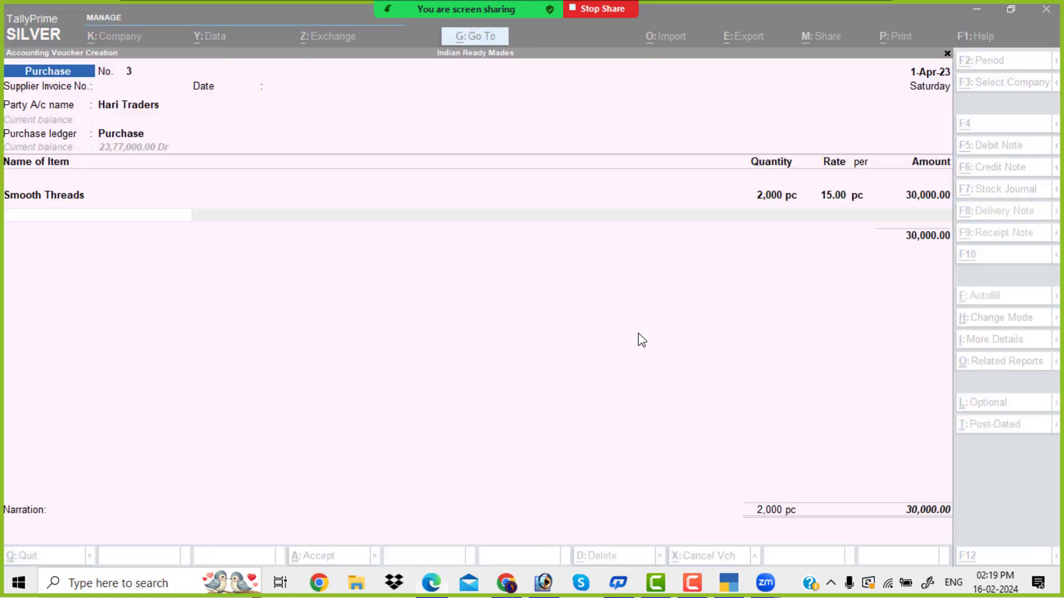
type("Y")
key("Return")
key("alt+Tab")
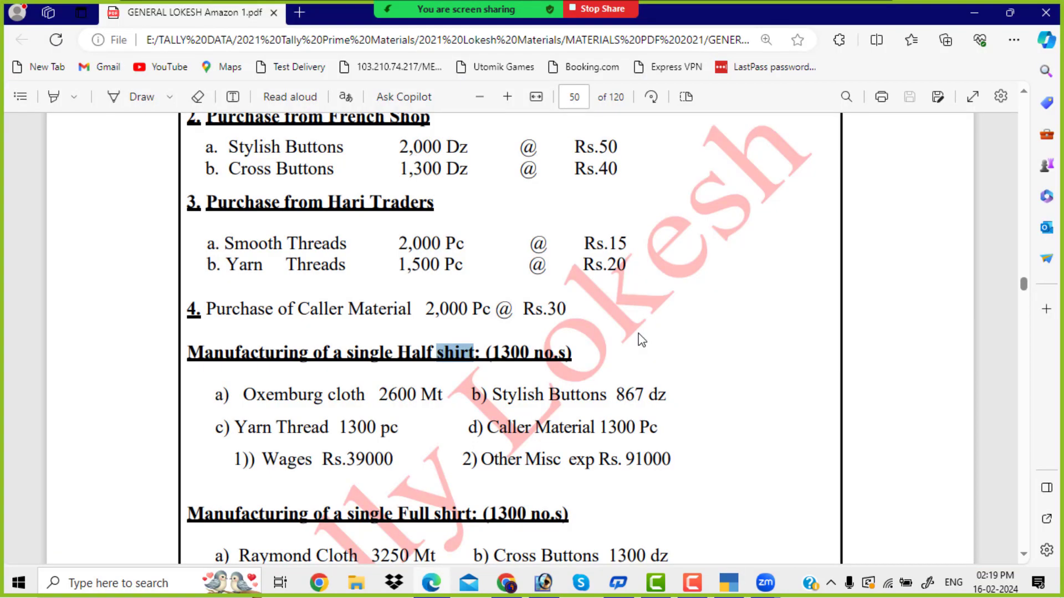
key("alt+Tab")
type("1500")
key("Return")
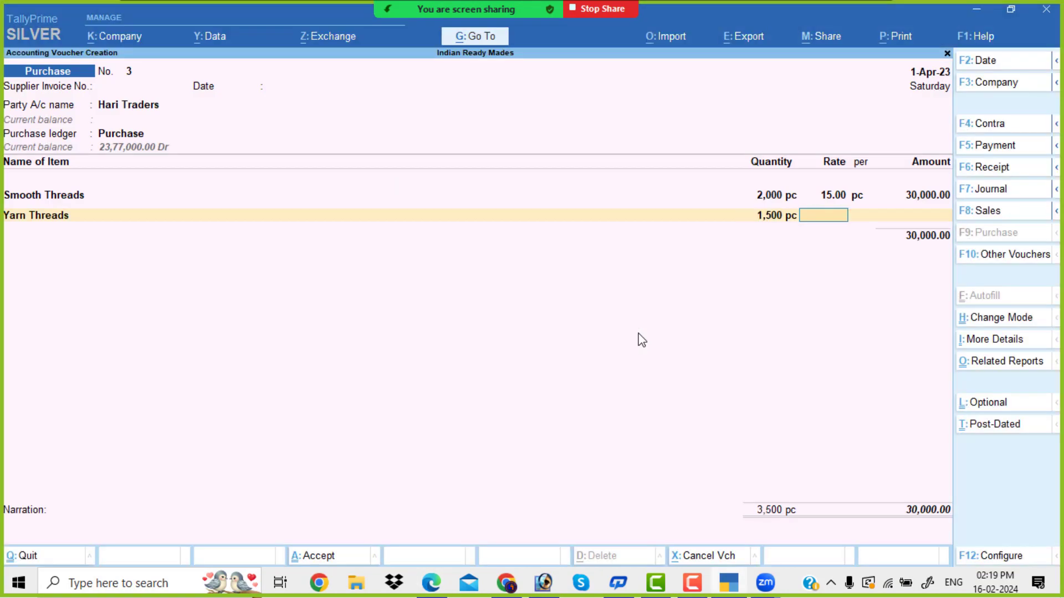
type("20")
key("Return")
key("Return")
key("Return")
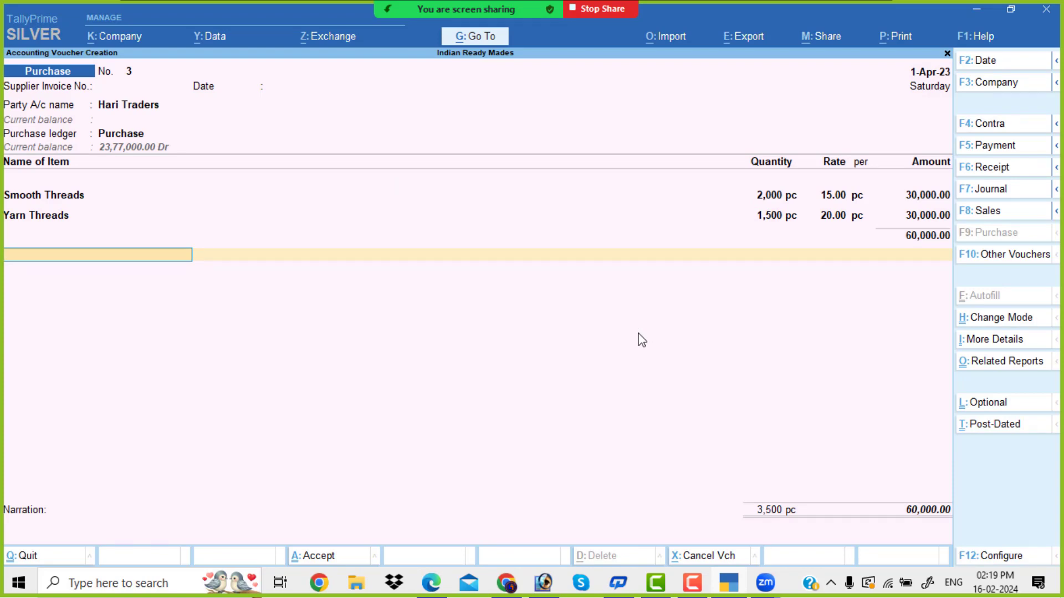
Step: End the item list and save the Hari Traders purchase voucher without additional ledgers or narration
key("Return")
key("Return")
key("Return")
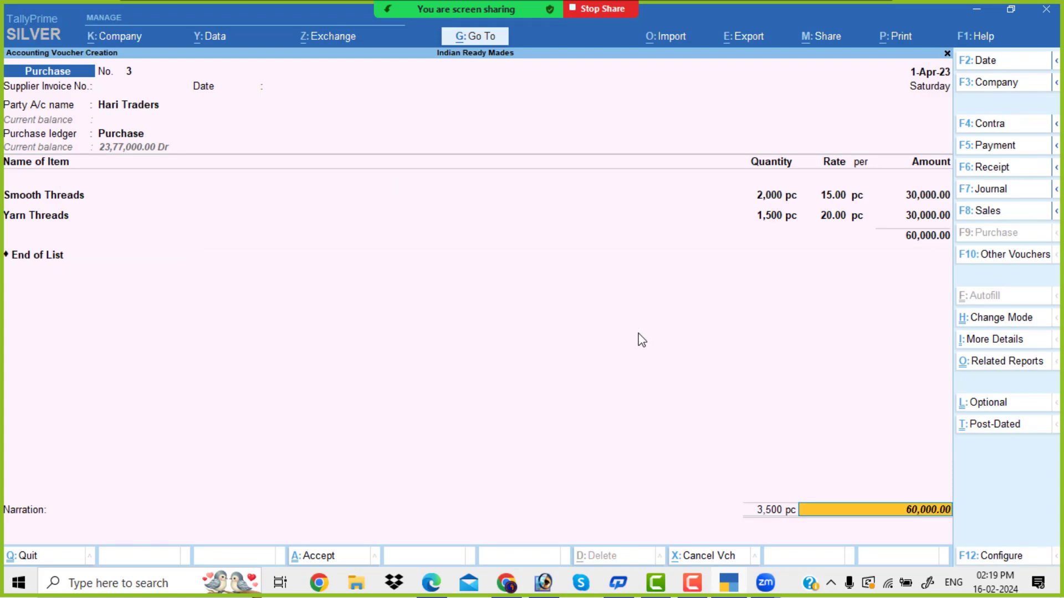
key("Return")
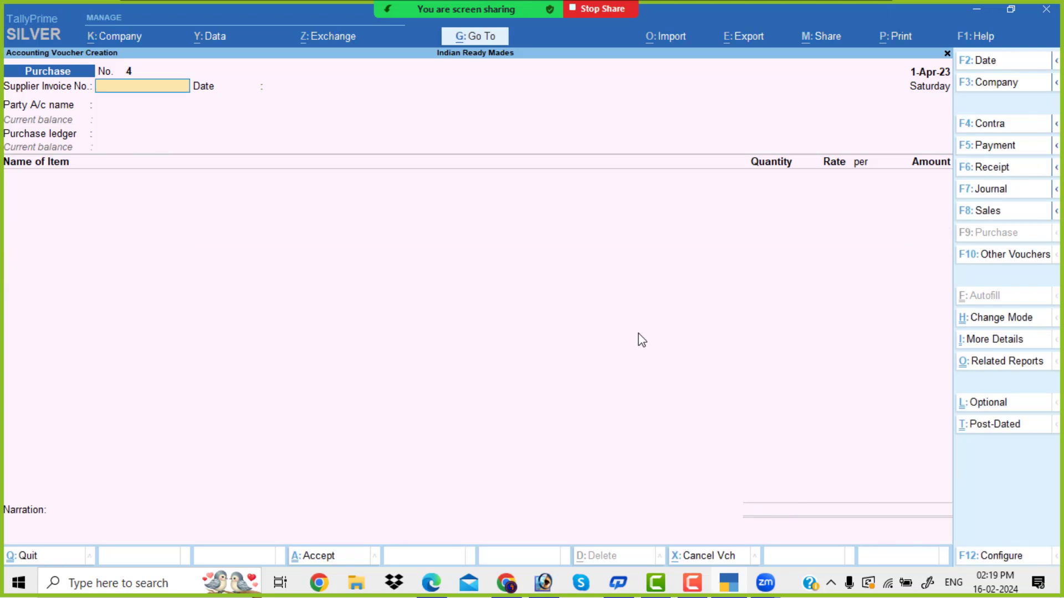
Step: Set Cash as the fourth purchase voucher's party with default receipt and party details, and use the Purchase ledger
key("Return")
key("Return")
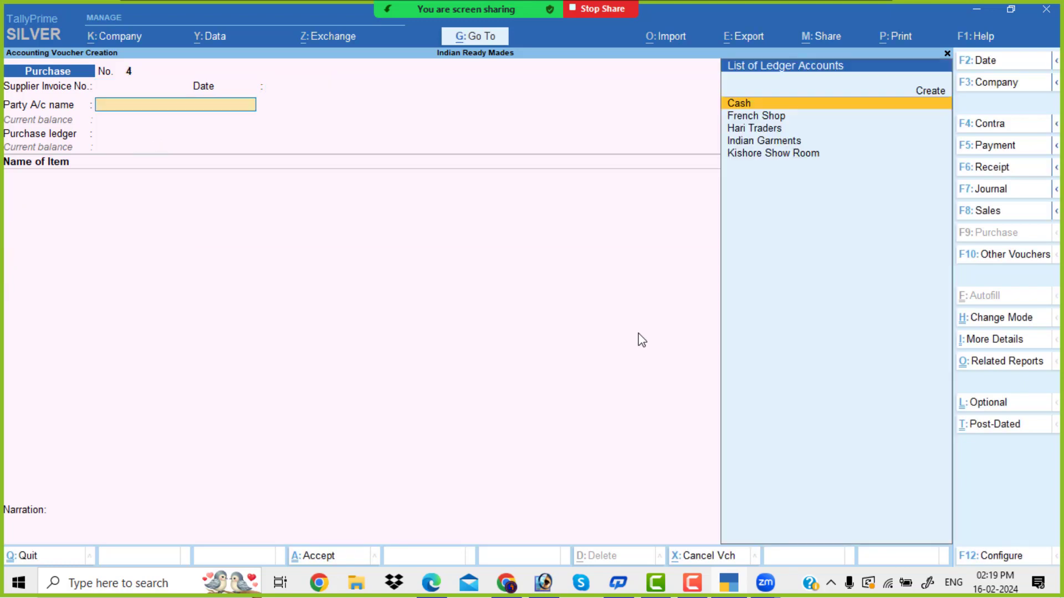
key("Return")
key("Return")
key("ctrl+a")
key("Return")
key("Return")
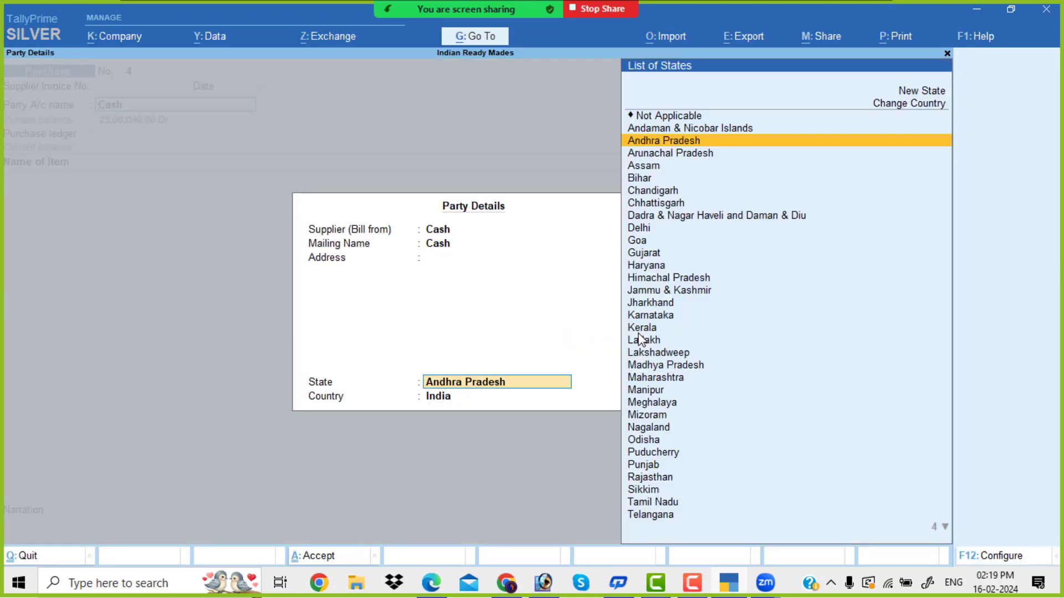
key("ctrl+a")
key("Return")
Step: Add Caller Material to the cash purchase at 2000 pc and rate 30, checking the rate in the PDF exercise
type("C")
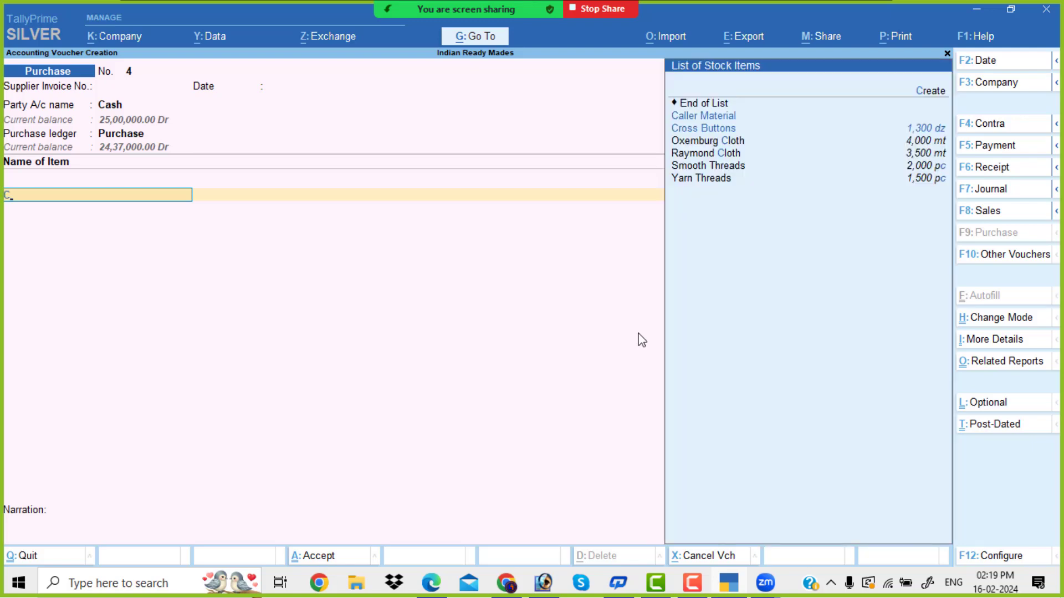
key("Return")
type("2000")
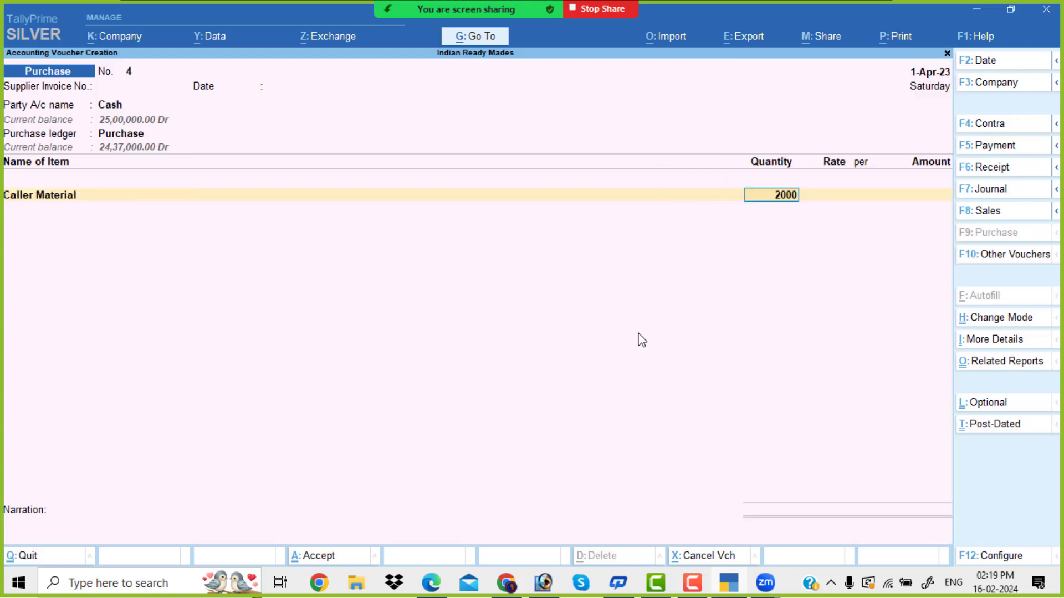
key("Return")
key("alt+Tab")
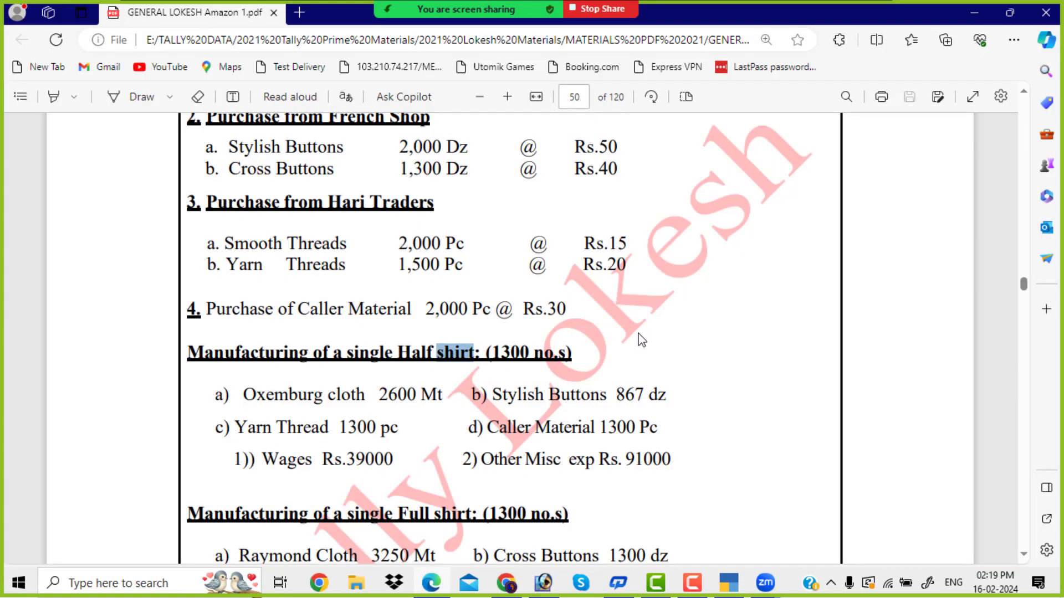
key("alt+Tab")
type("30")
key("Return")
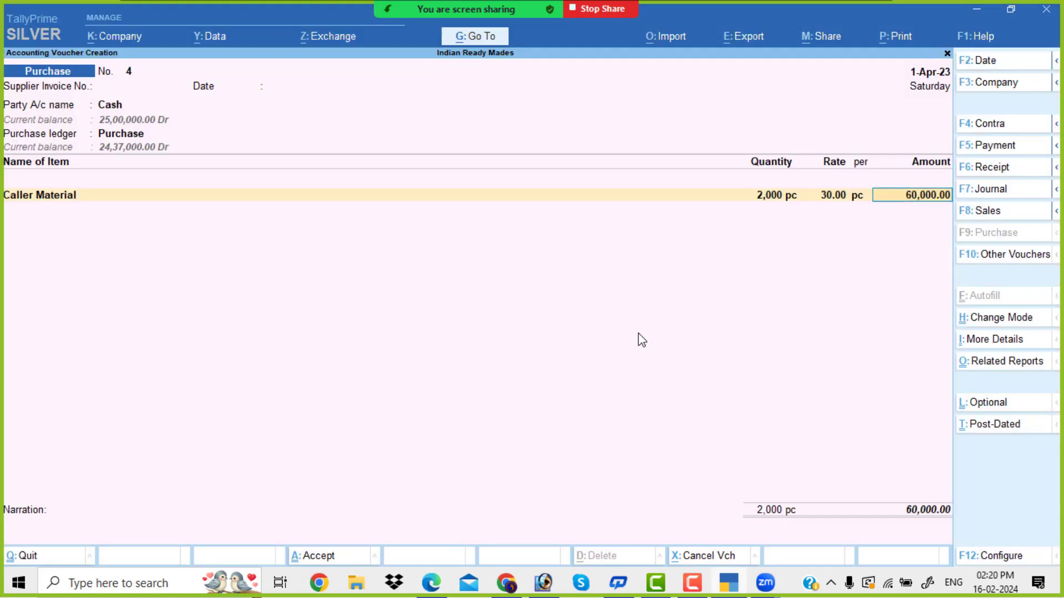
Step: End the item list and save the cash purchase voucher for Caller Material without additional ledgers or narration
key("Return")
key("Return")
key("Return")
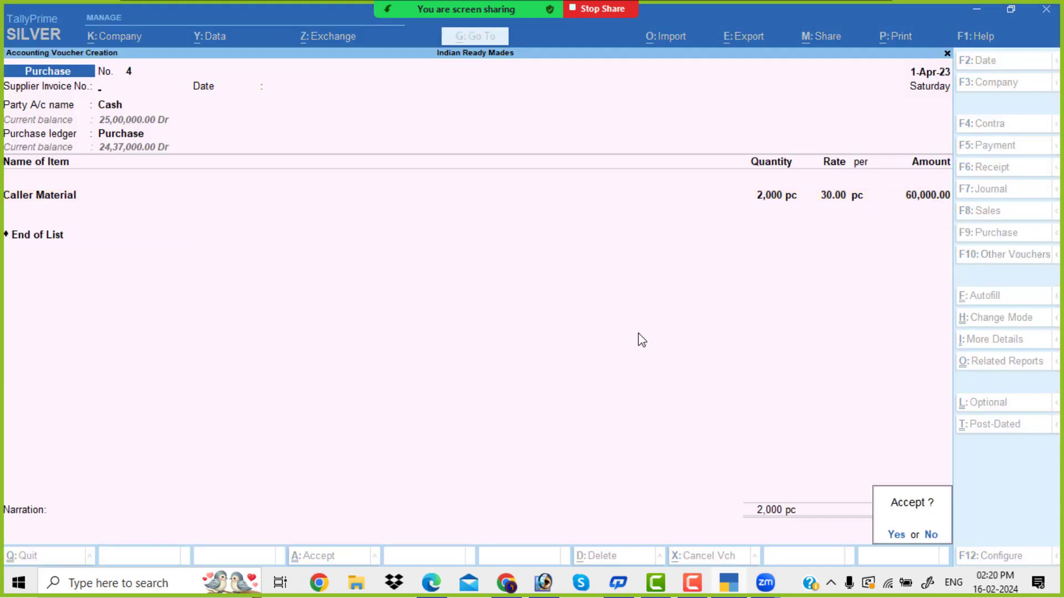
key("Return")
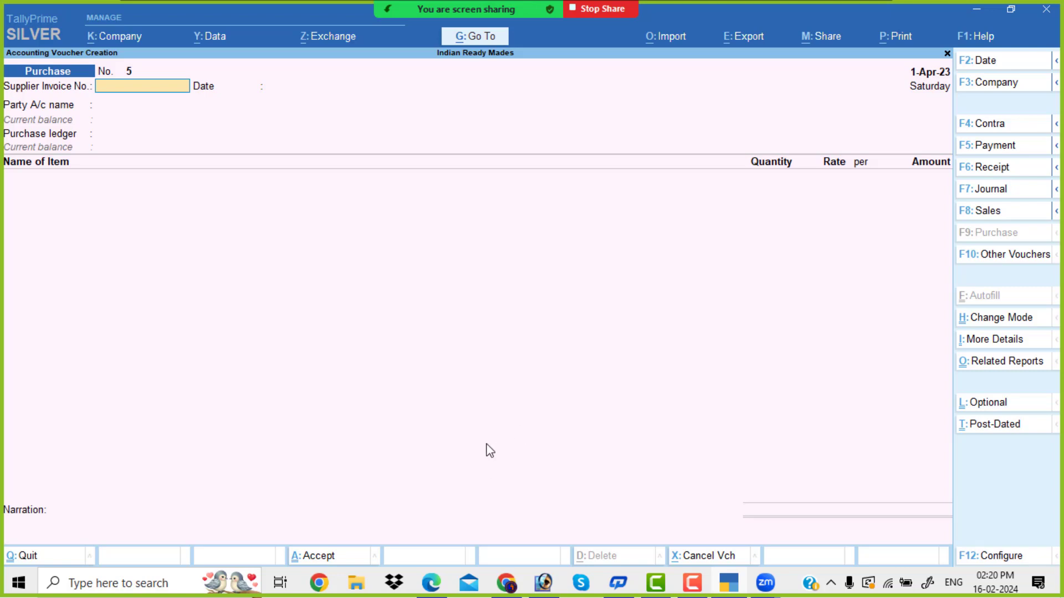
Step: Switch to the PDF exercise and examine the materials needed to manufacture the half shirts, comparing them with the purchased raw materials
left_click(431, 582)
scroll(427, 552, "down", 2)
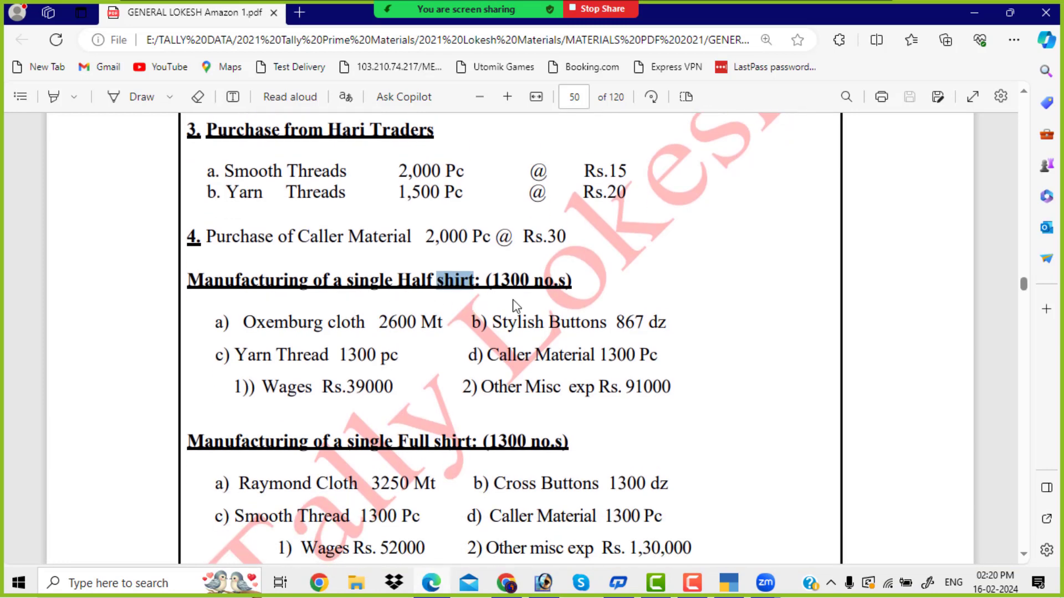
scroll(570, 286, "down", 2)
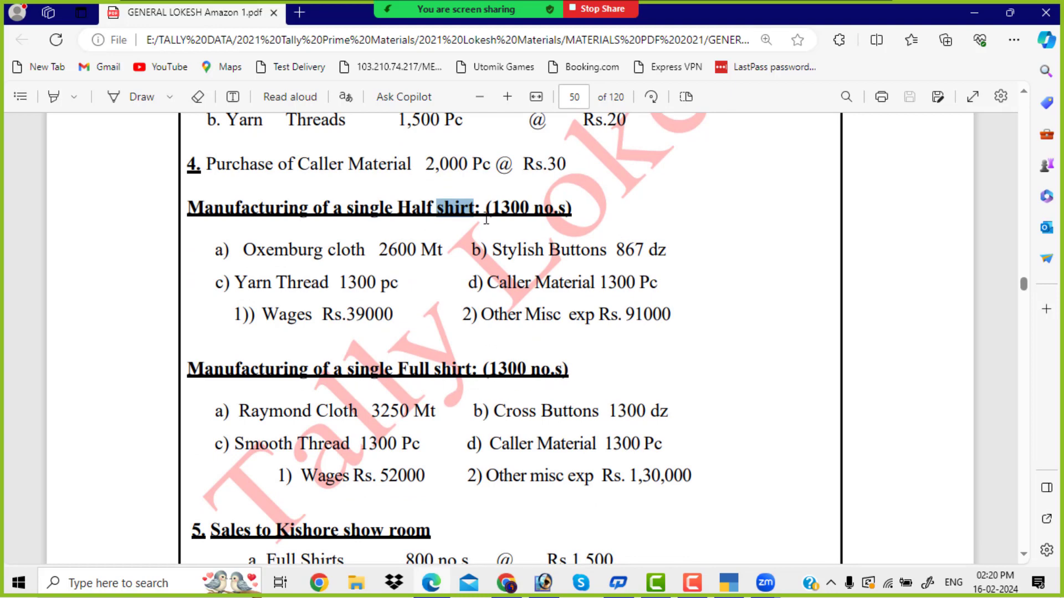
left_click_drag(487, 208, 565, 212)
scroll(565, 212, "up", 5)
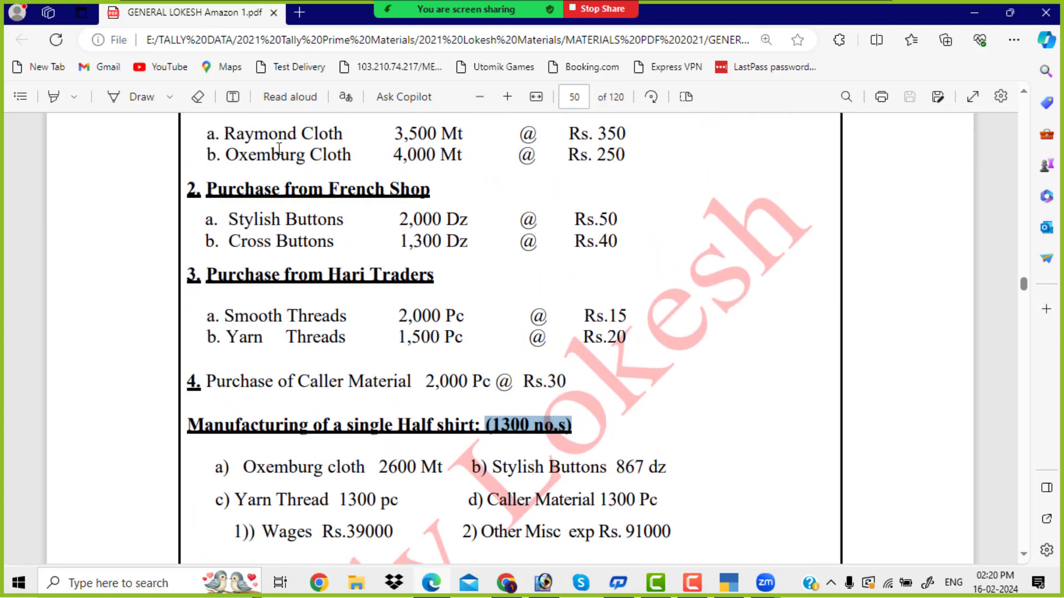
left_click_drag(246, 135, 636, 338)
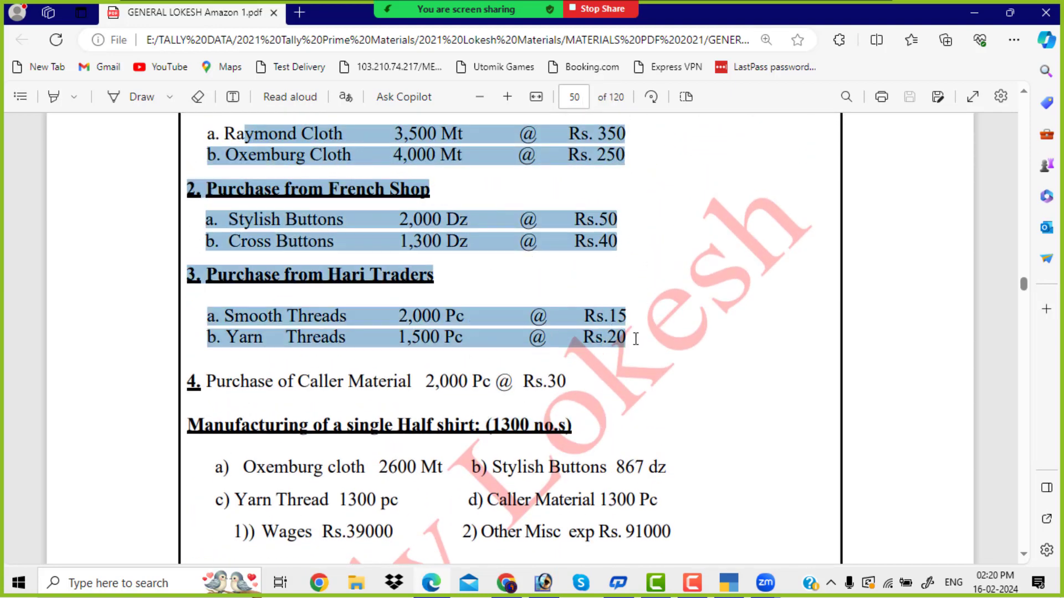
scroll(443, 340, "down", 3)
left_click_drag(243, 323, 450, 329)
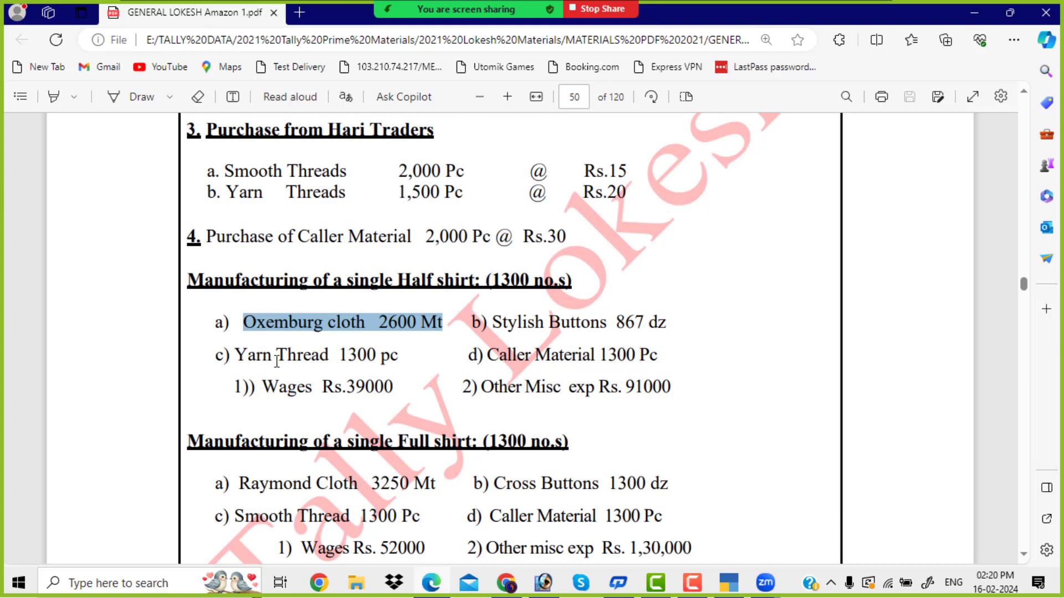
left_click(344, 355)
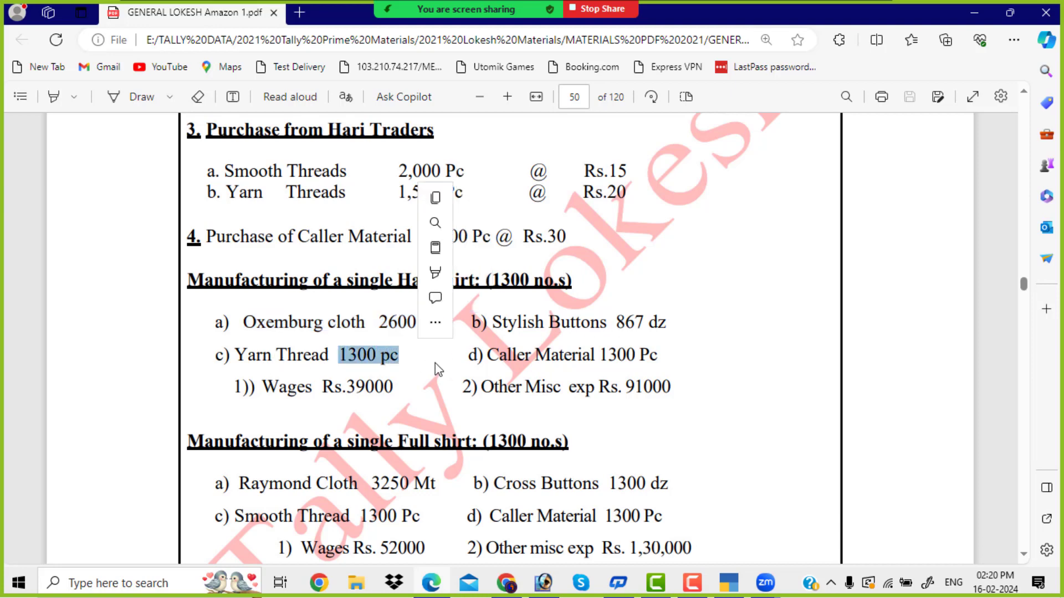
left_click_drag(513, 357, 658, 358)
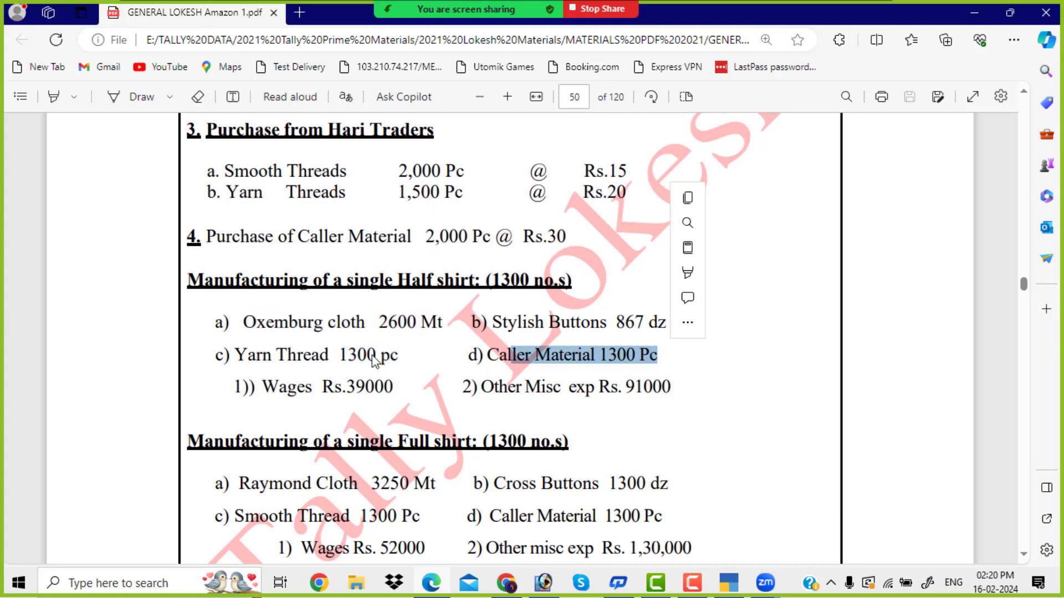
left_click_drag(244, 324, 649, 358)
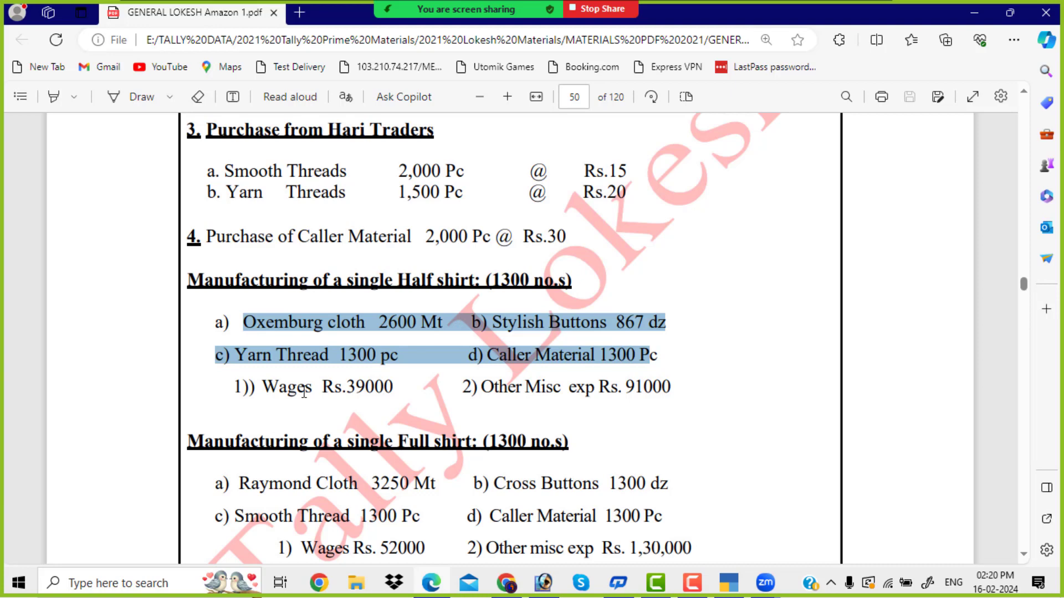
Step: Examine the wages and other expenses for the half shirts and the full-shirt manufacturing details in the PDF exercise
left_click_drag(306, 388, 399, 389)
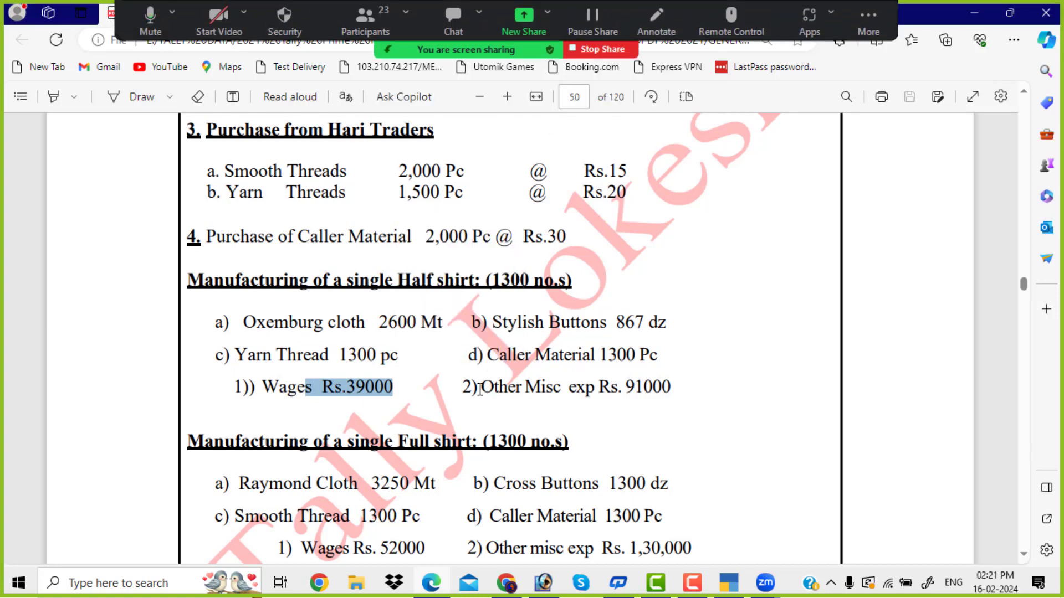
left_click_drag(480, 387, 673, 387)
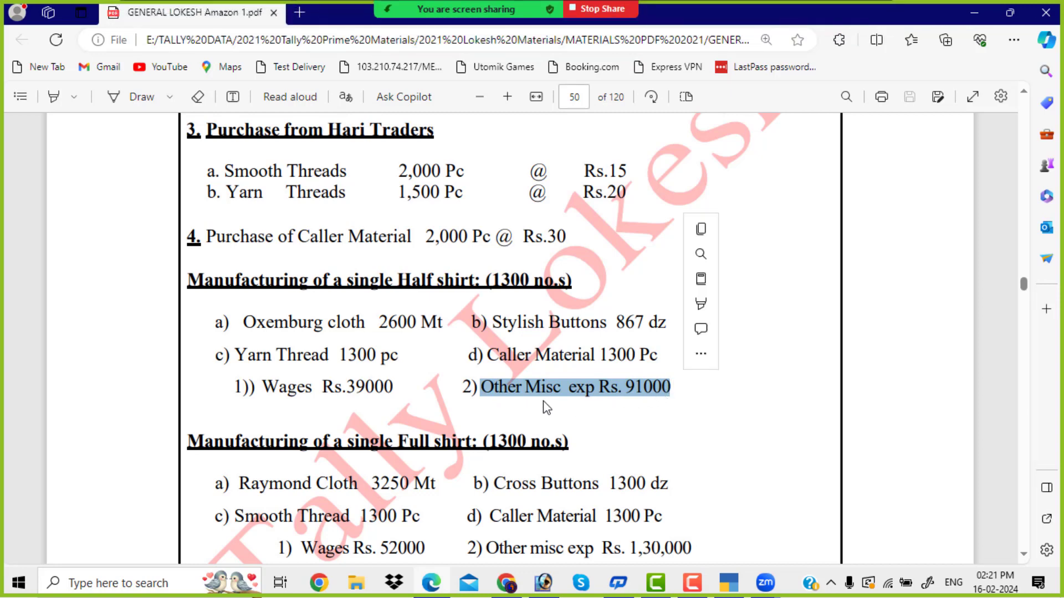
scroll(546, 409, "down", 3)
left_click_drag(247, 338, 690, 403)
left_click(411, 239)
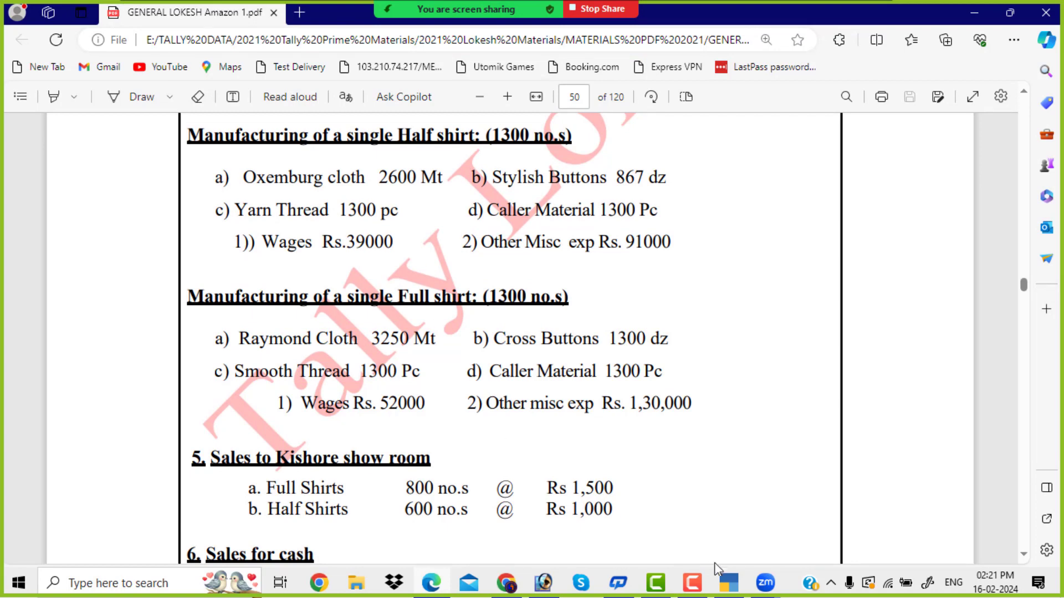
Step: Switch to TallyPrime and quit the empty purchase voucher to return to the Gateway of Tally
left_click(729, 582)
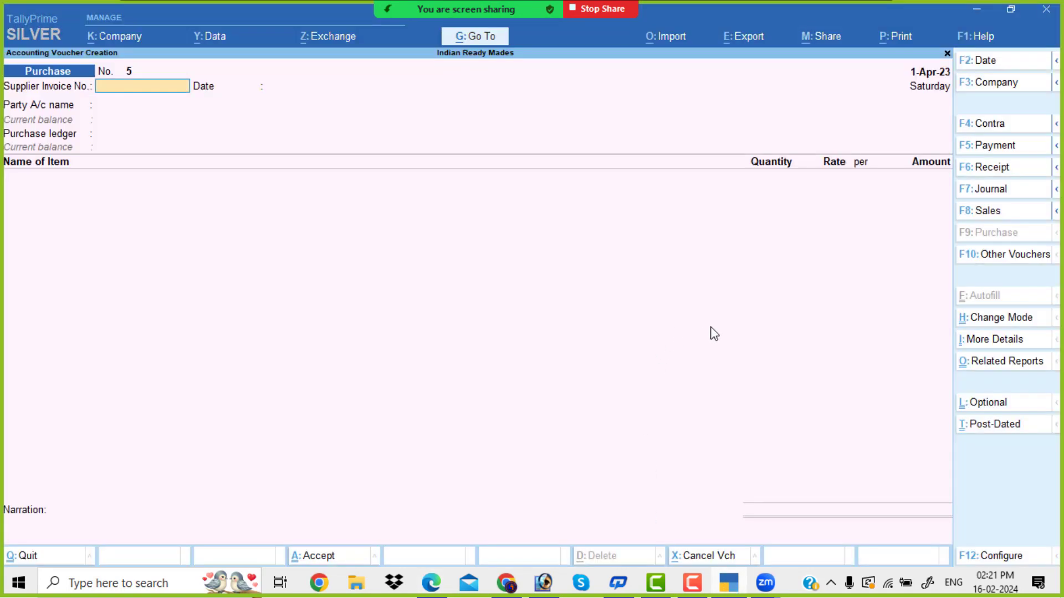
key("Escape")
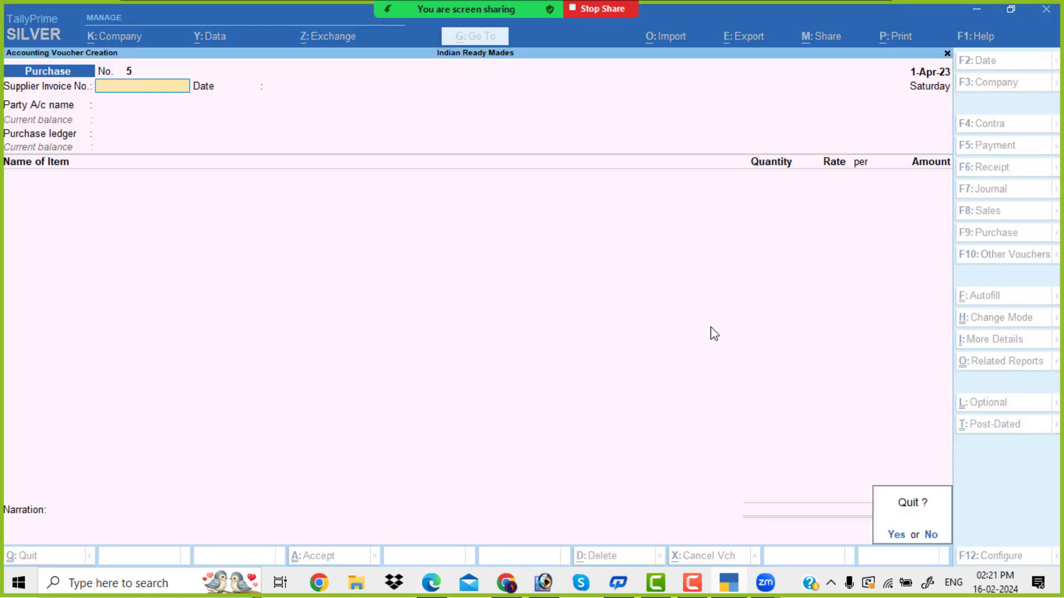
key("y")
key("Up")
key("Up")
key("Up")
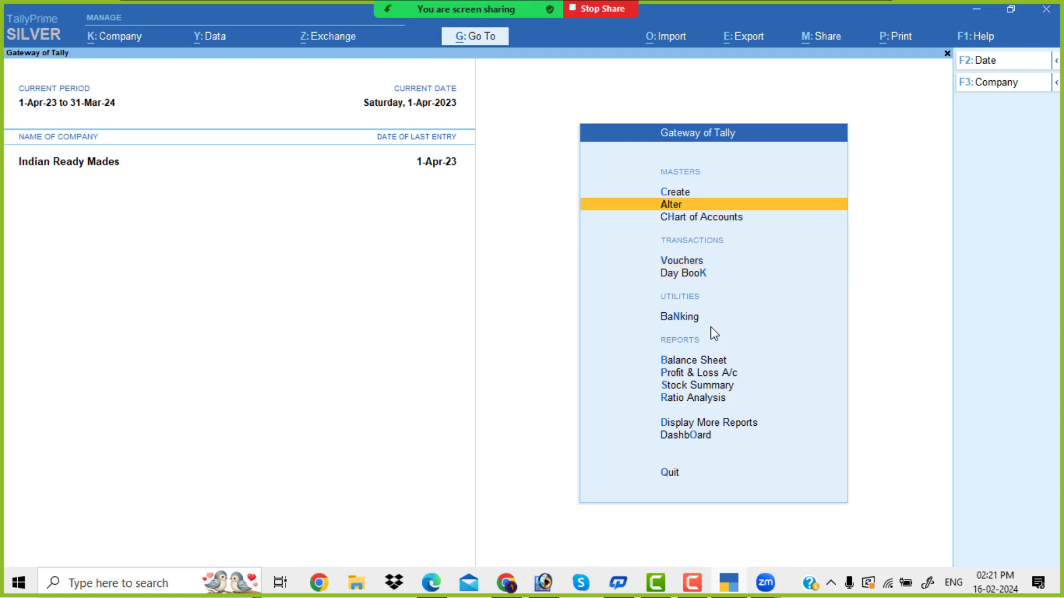
Step: Start creating a new voucher type master and name it Manufacturing
key("Return")
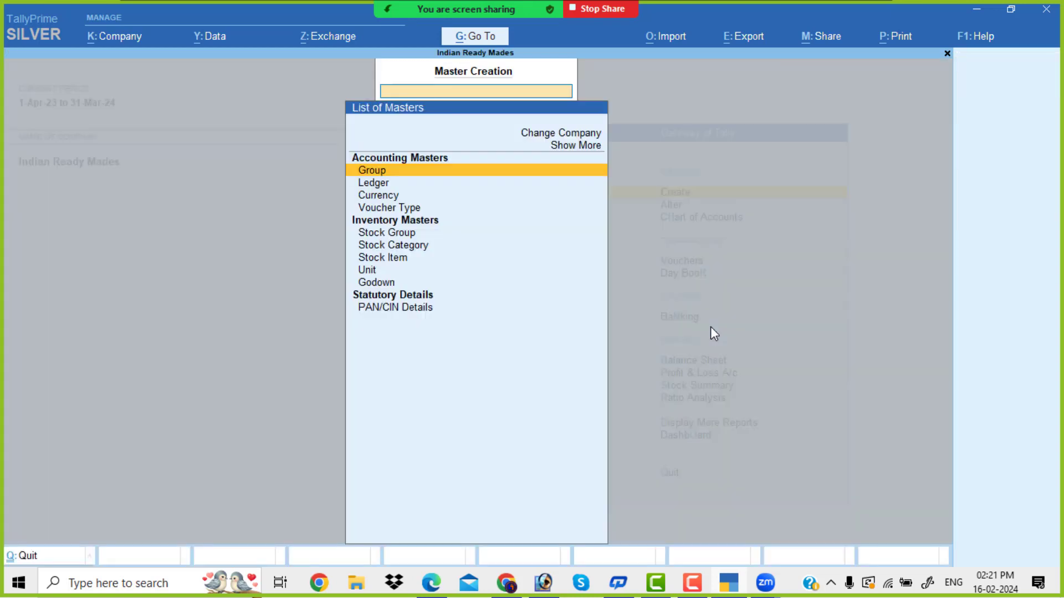
key("Down")
key("Down")
key("Down")
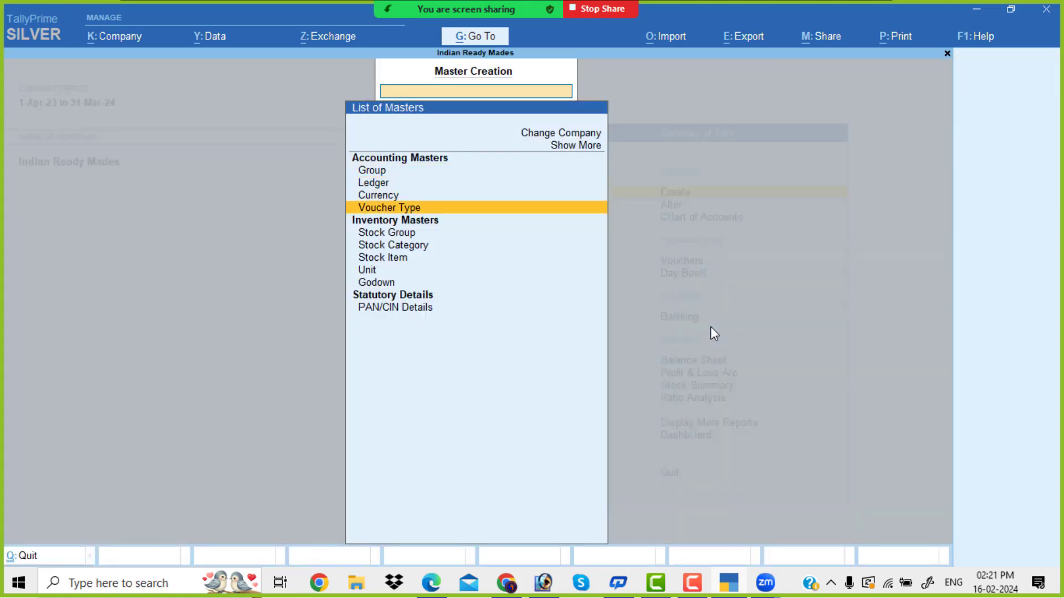
key("Return")
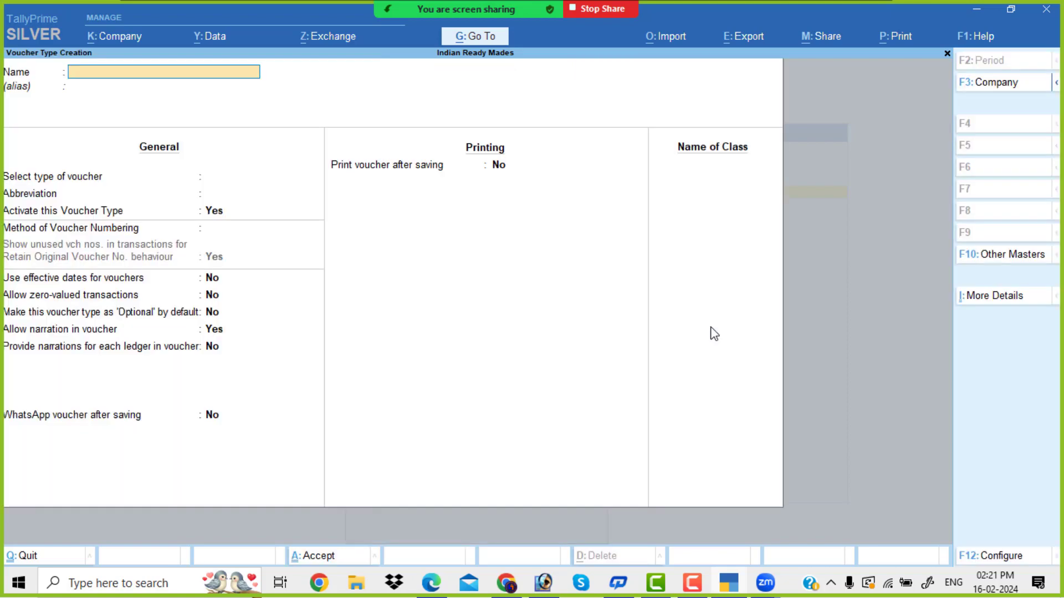
type("Manufacturing")
key("Return")
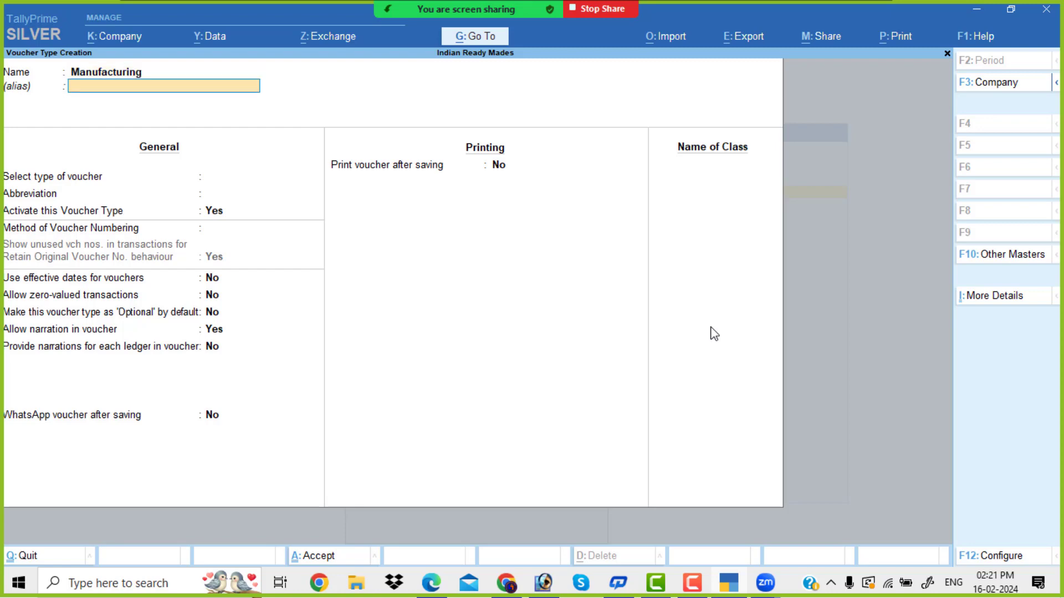
Step: Leave the alias blank and base the Manufacturing voucher type on Stock Journal
type("St")
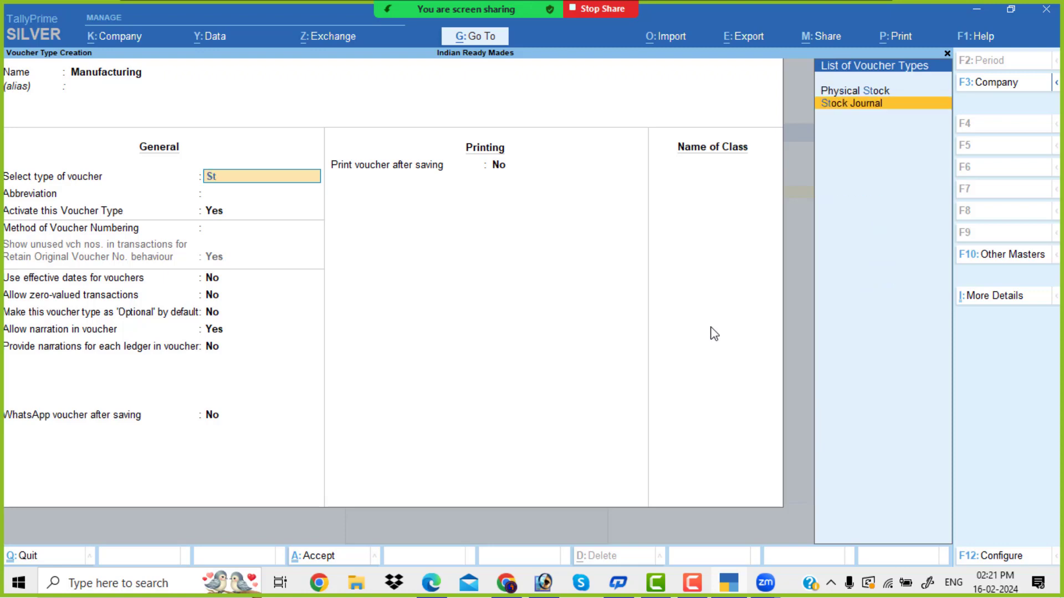
key("BackSpace")
key("BackSpace")
key("BackSpace")
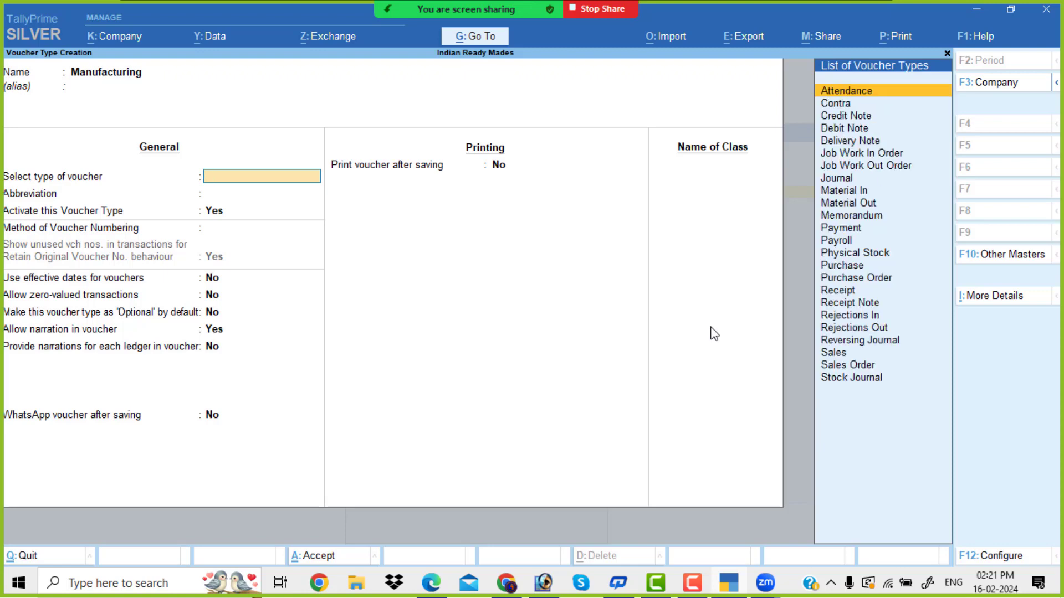
key("Return")
key("Down")
key("Down")
key("Down")
key("Down")
key("Down")
key("Down")
key("Down")
key("Down")
key("Down")
key("Down")
key("Down")
key("Down")
key("Down")
key("Down")
key("Down")
key("Down")
key("Down")
key("Down")
key("Down")
key("Down")
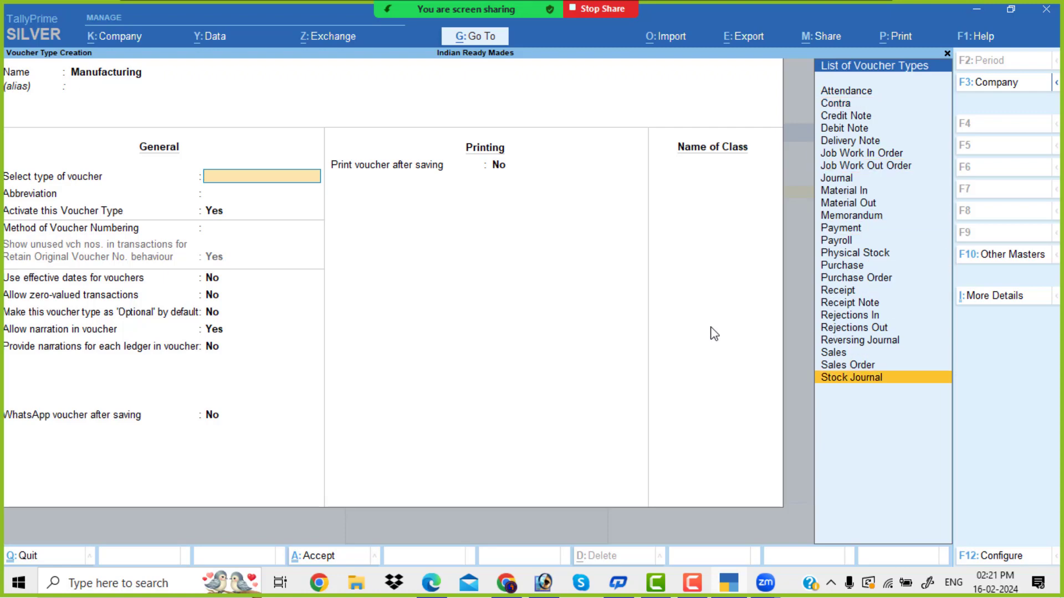
key("Return")
Step: Keep the default abbreviation, automatic numbering and general options, and set Use as a Manufacturing Journal to Yes
key("Return")
key("Return")
key("Return")
key("Return")
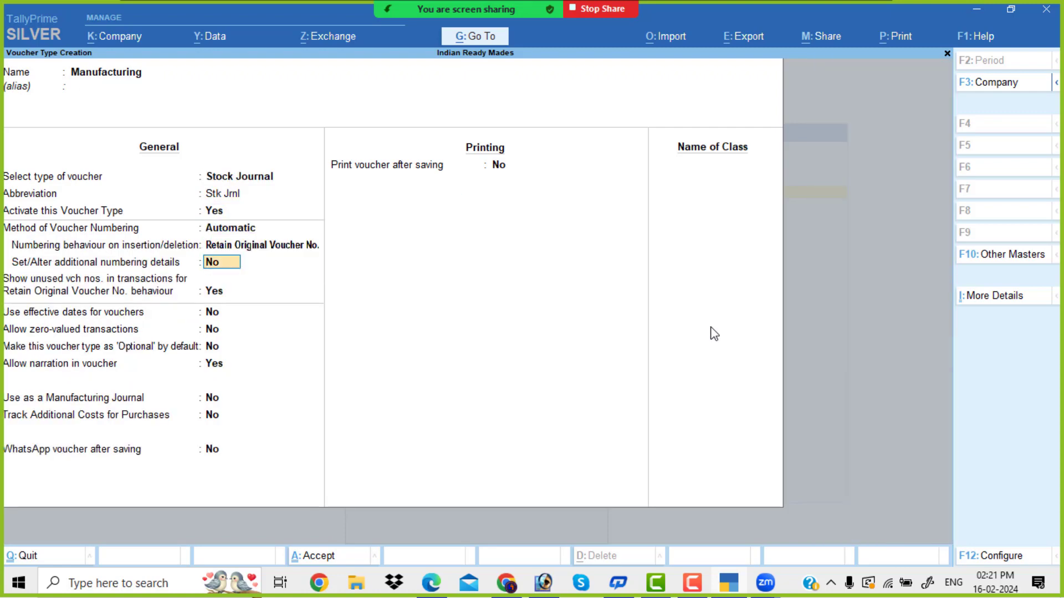
key("Return")
key("Return")
key("Return")
key("Return")
key("Return")
key("Return")
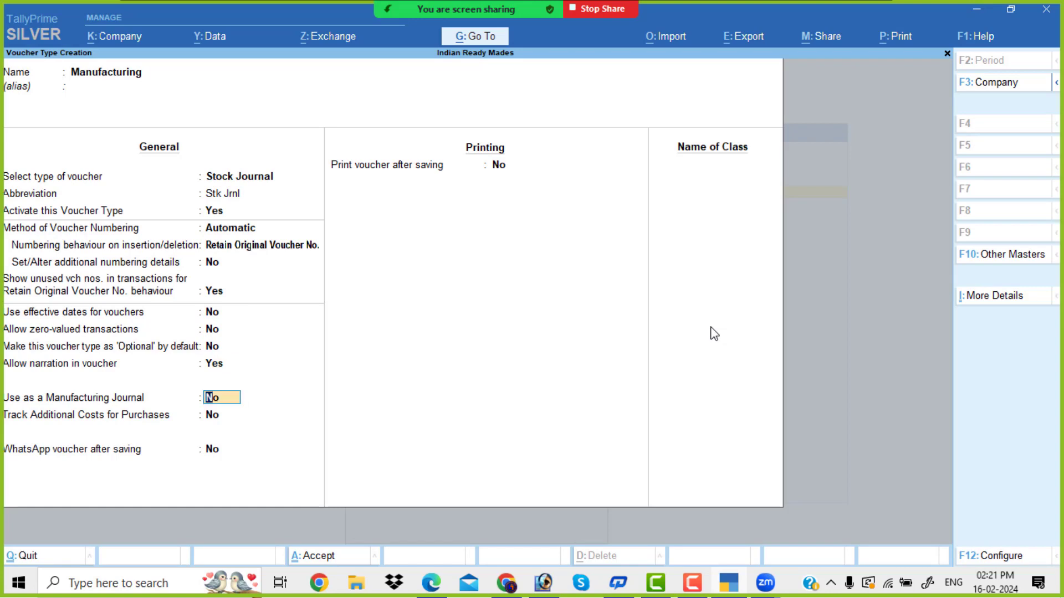
type("y")
key("Return")
Step: Save the Manufacturing voucher type with the remaining defaults and return to the Gateway of Tally
key("Return")
key("Return")
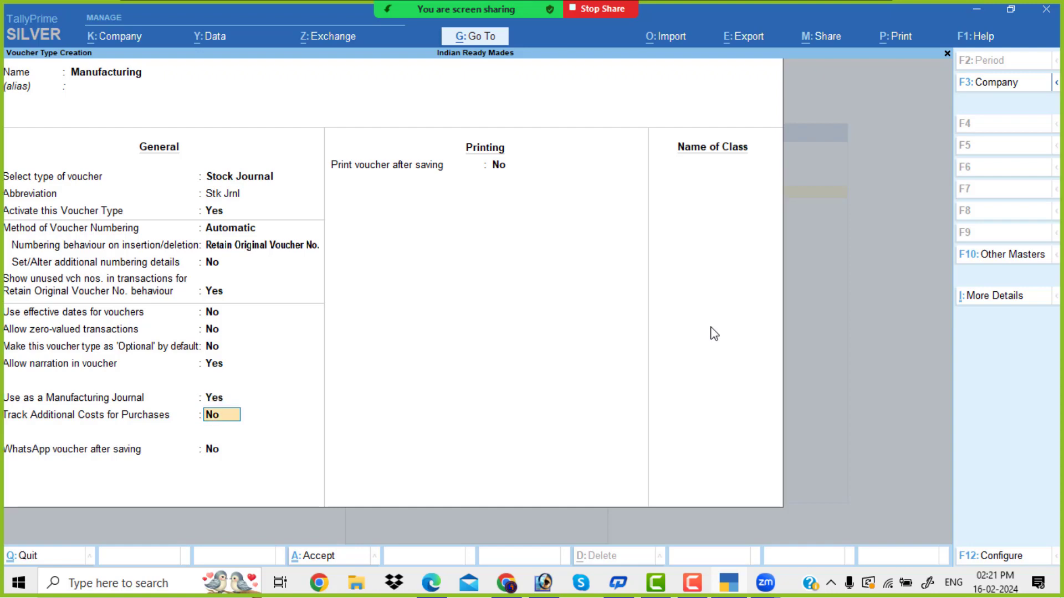
key("Return")
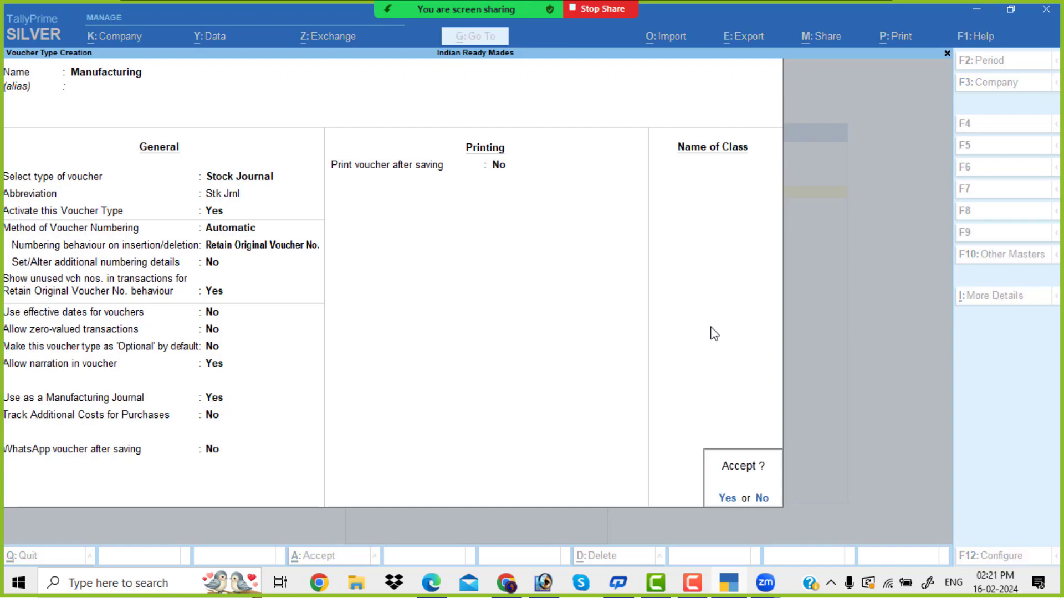
key("Return")
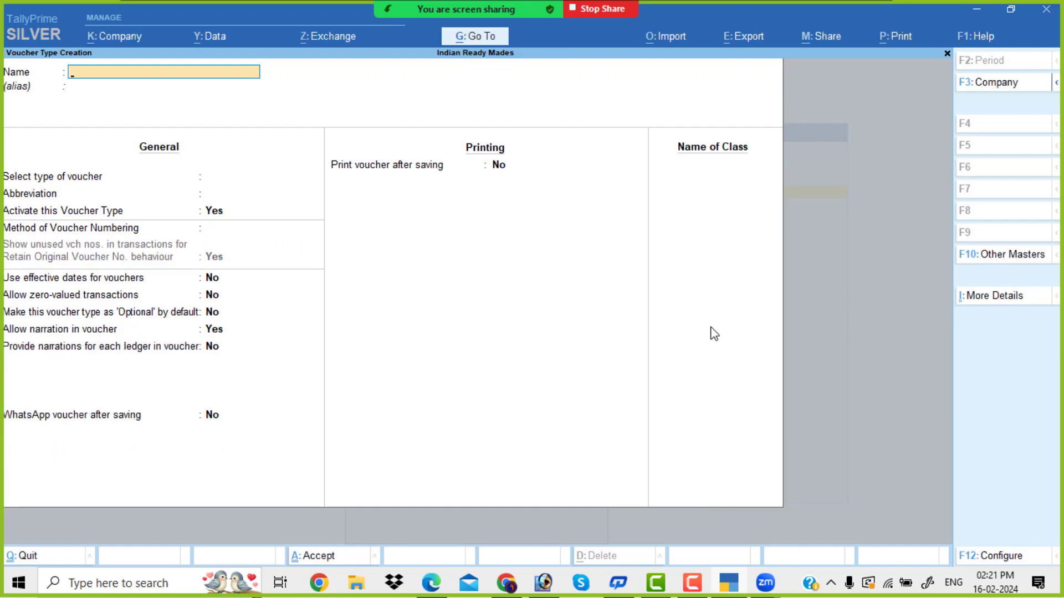
key("Escape")
key("Return")
key("Escape")
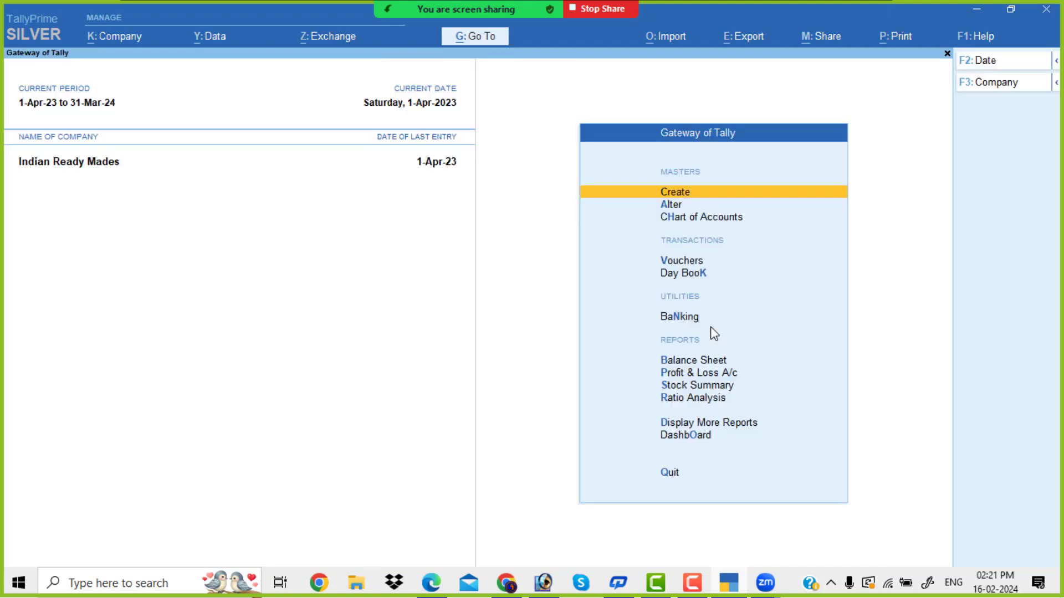
Step: Open voucher entry and change the voucher type to the Manufacturing inventory voucher
key("Down")
key("Down")
key("Down")
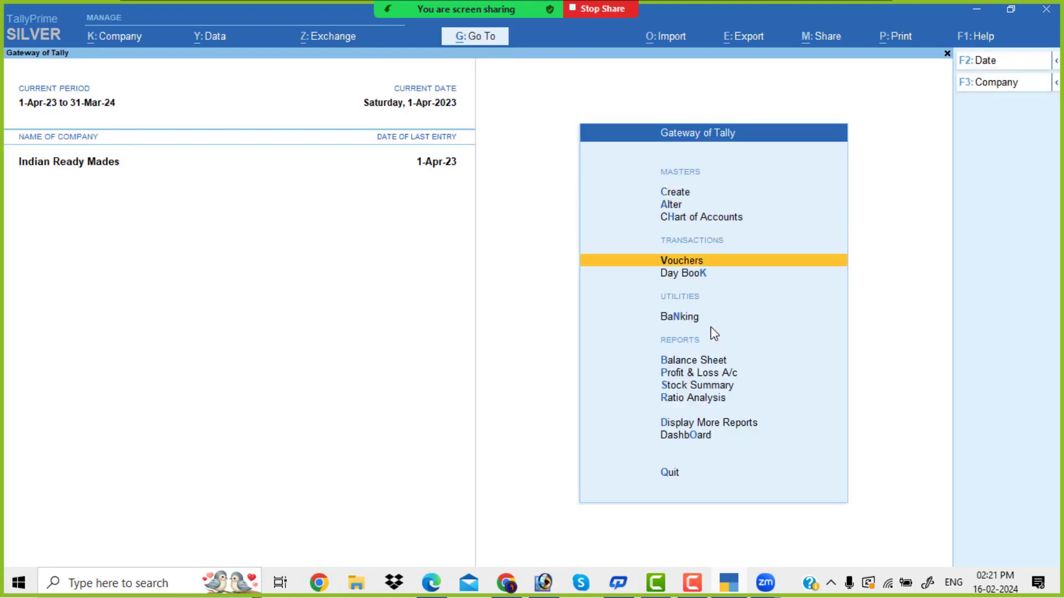
key("Return")
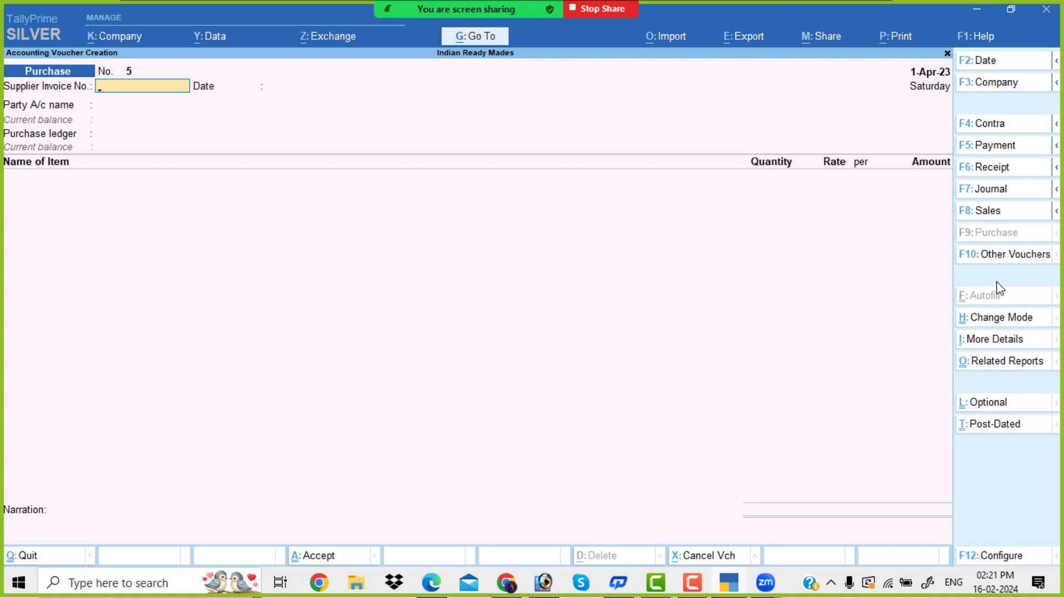
left_click(1014, 255)
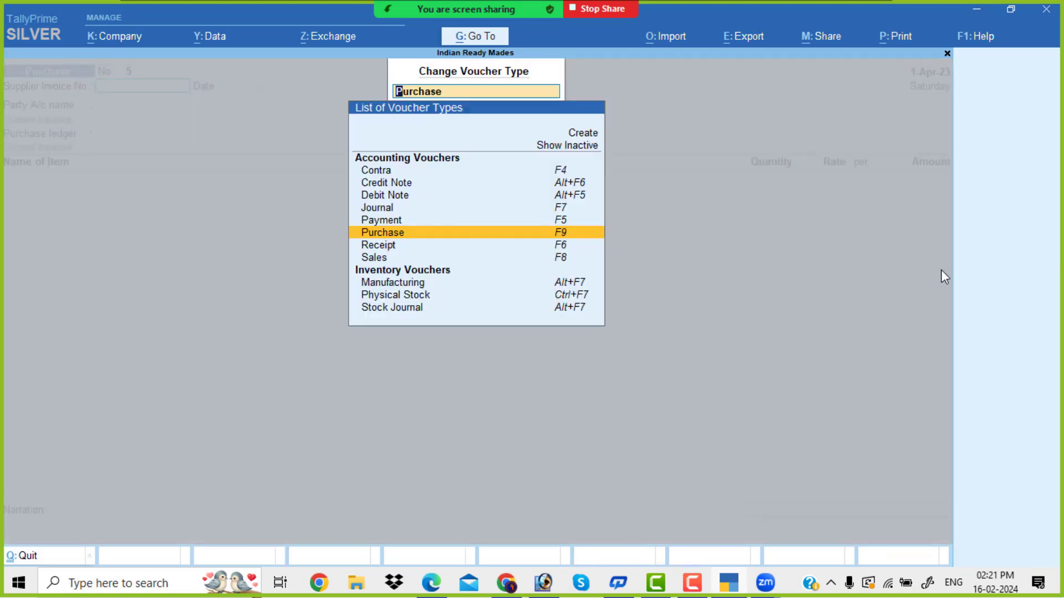
key("Down")
key("Down")
key("Down")
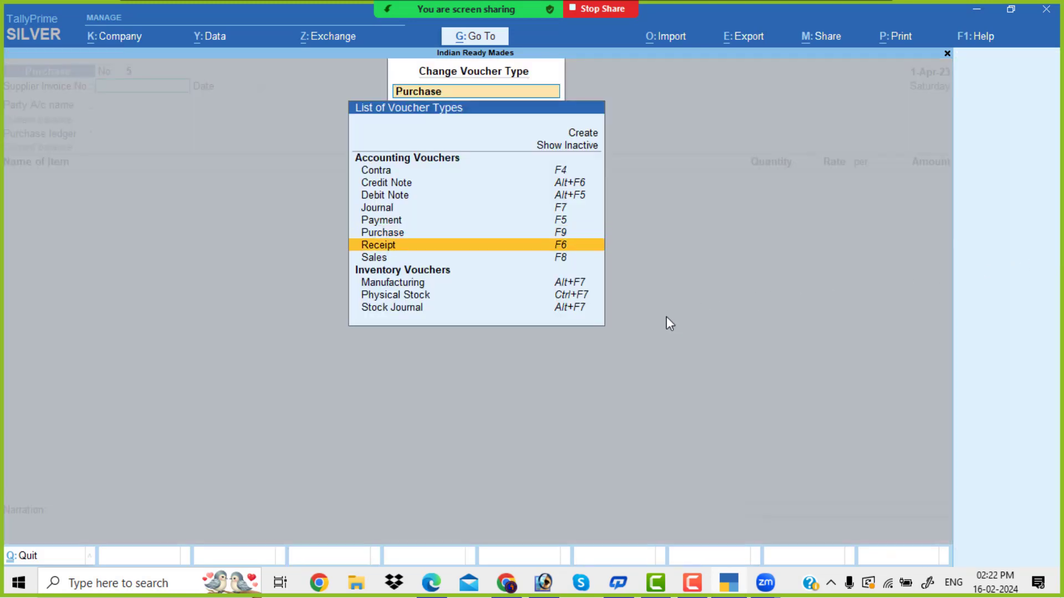
key("Down")
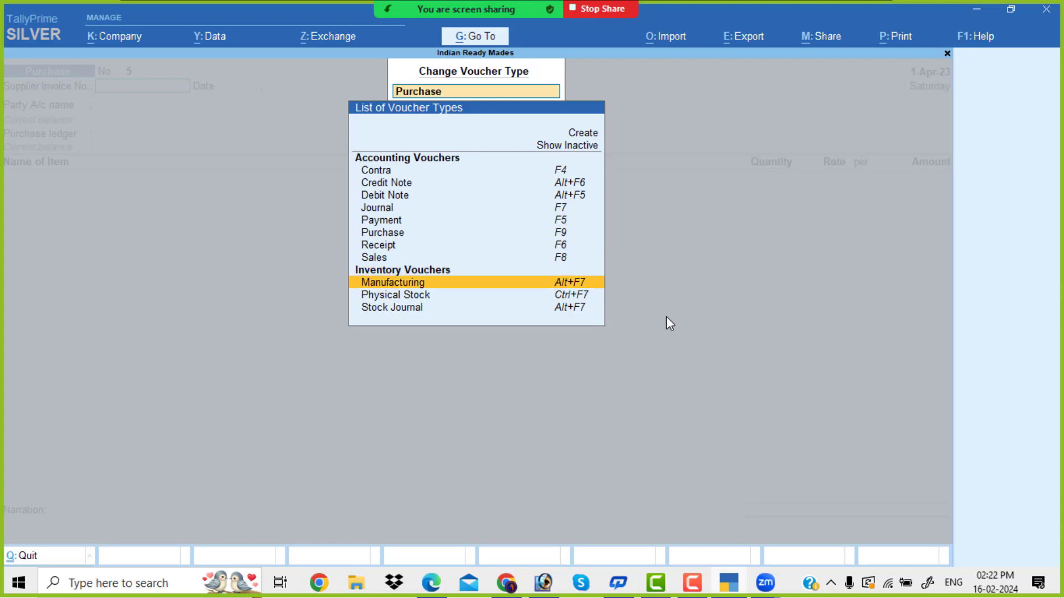
key("Return")
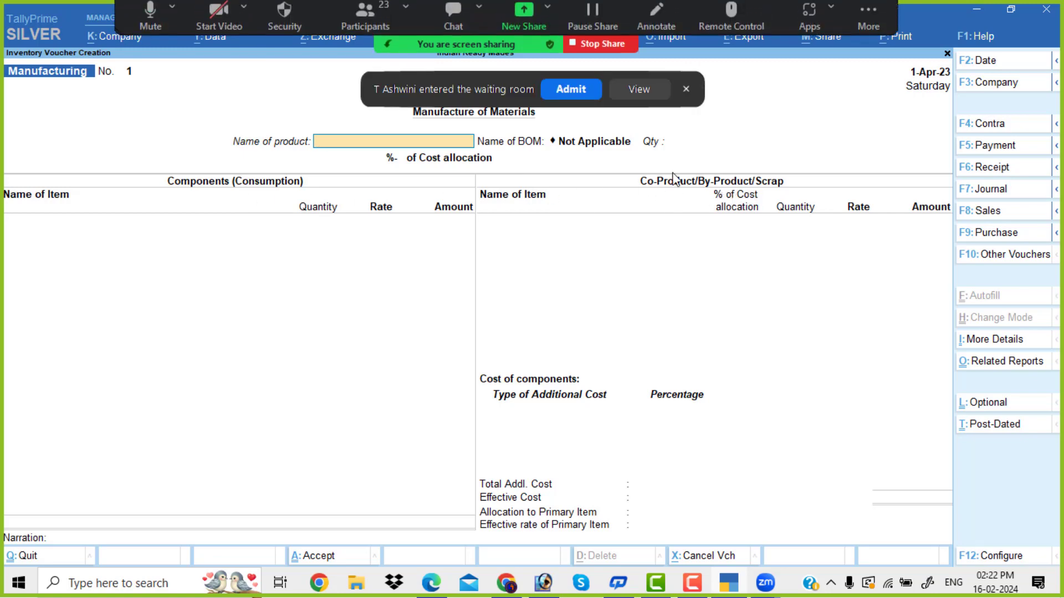
Step: Admit the waiting meeting participant, and set the manufactured product to Half Shirts with a quantity of 1300
left_click(567, 91)
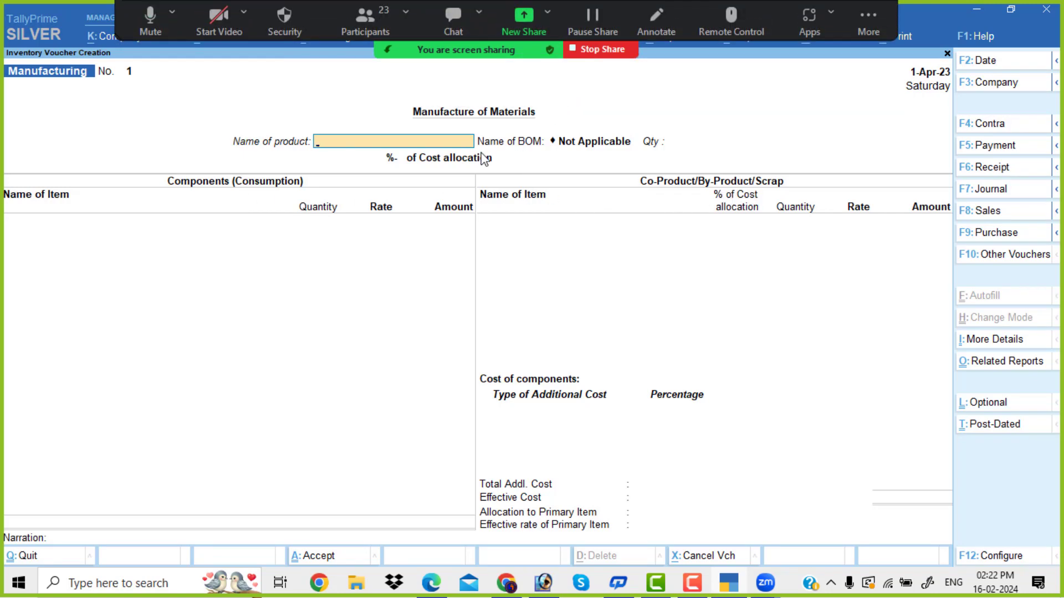
type("H")
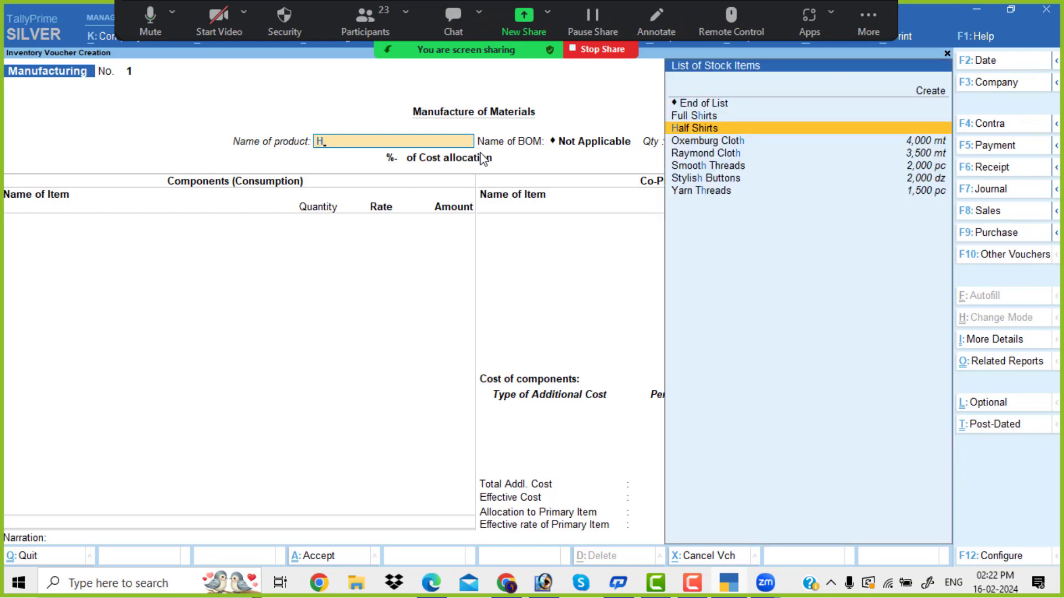
key("Return")
type("1300")
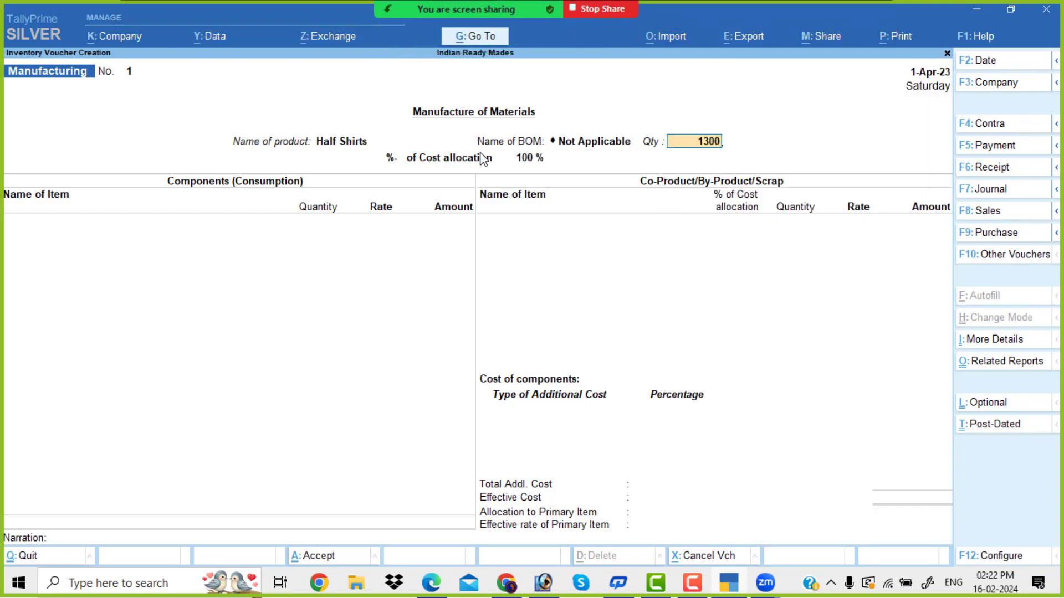
key("Return")
Step: Check the first half-shirt component in the PDF exercise and add Oxemburg Cloth, 2600 mt at the default rate
key("alt+Tab")
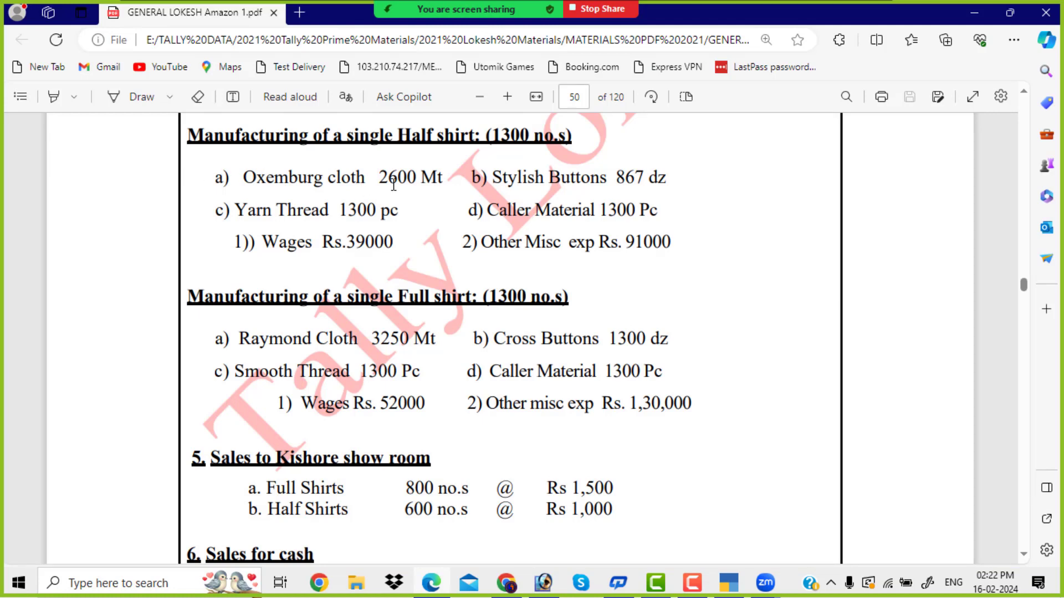
key("alt+Tab")
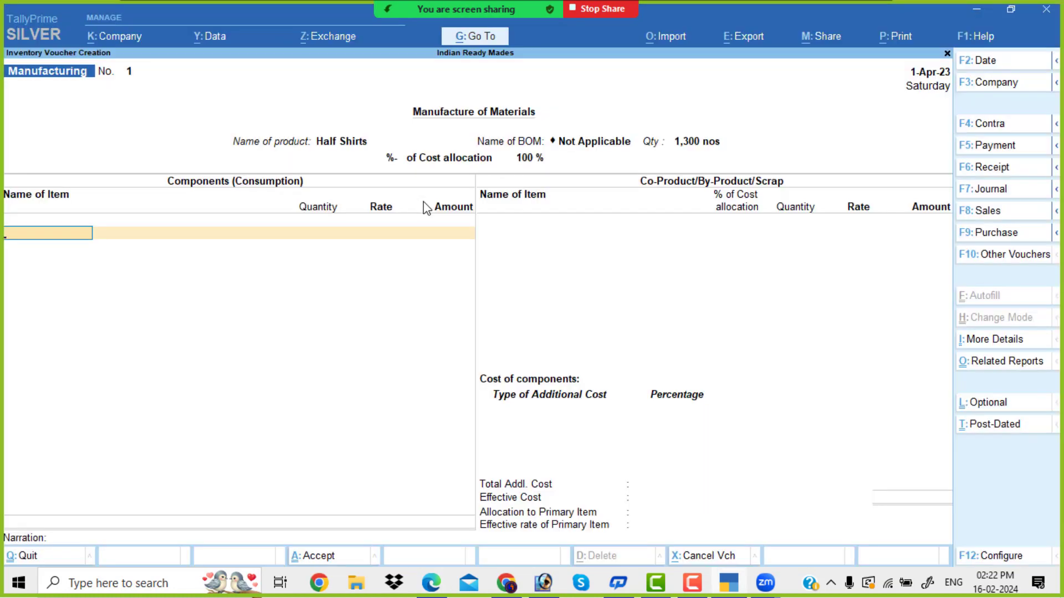
type("Ox")
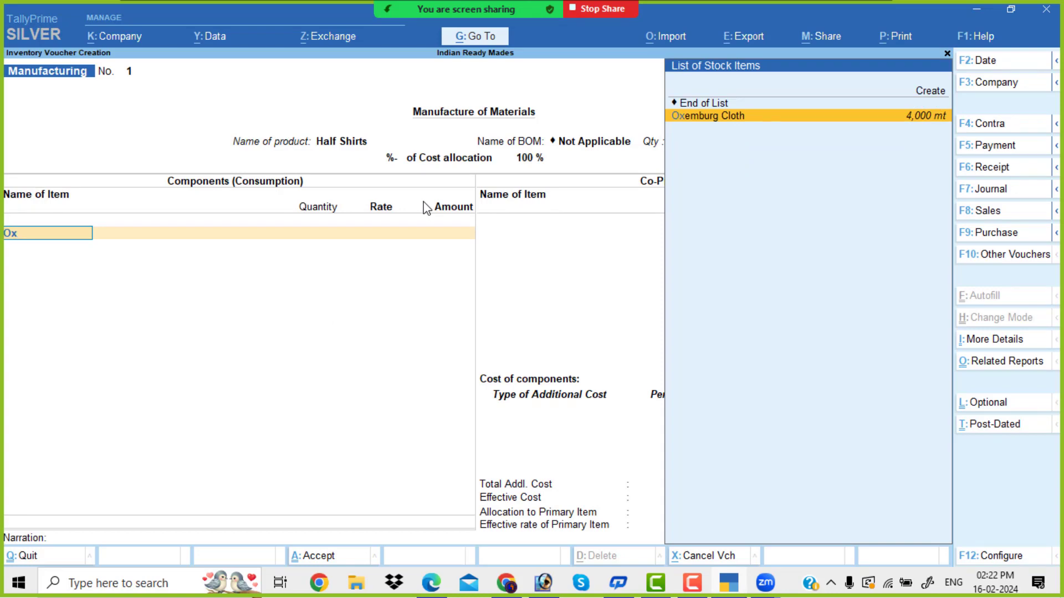
key("Return")
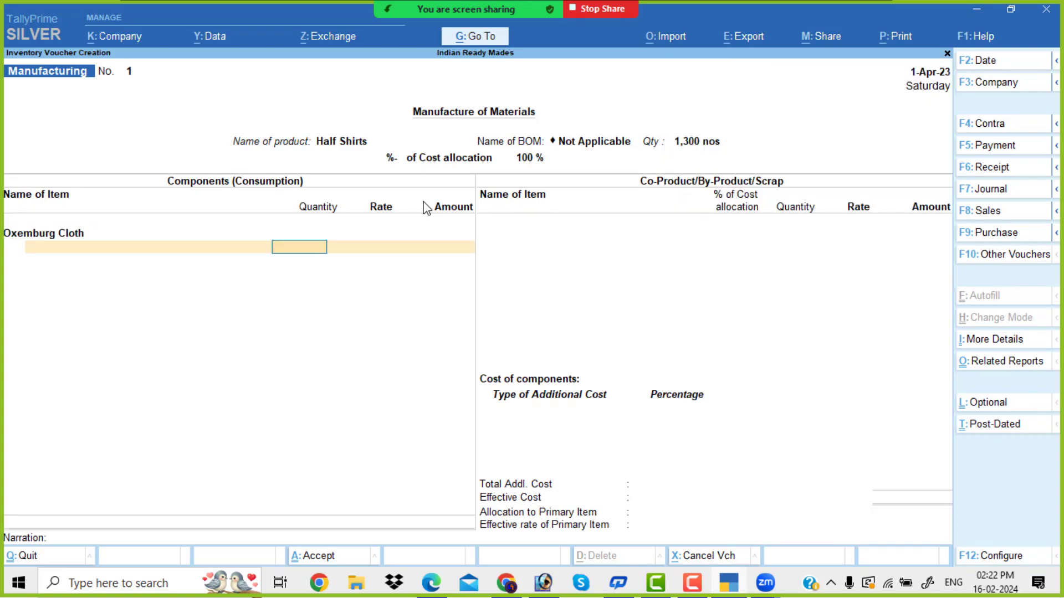
type("2600")
key("Return")
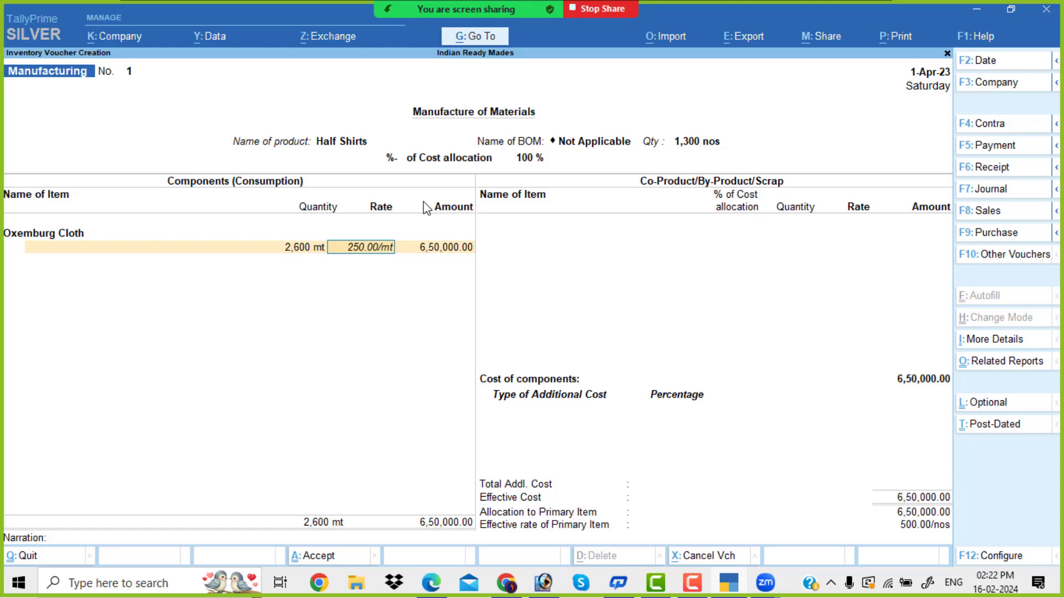
key("Return")
key("Return")
Step: Check the second half-shirt component in the PDF exercise and add Stylish Buttons, 867 dz at the default rate
key("alt+Tab")
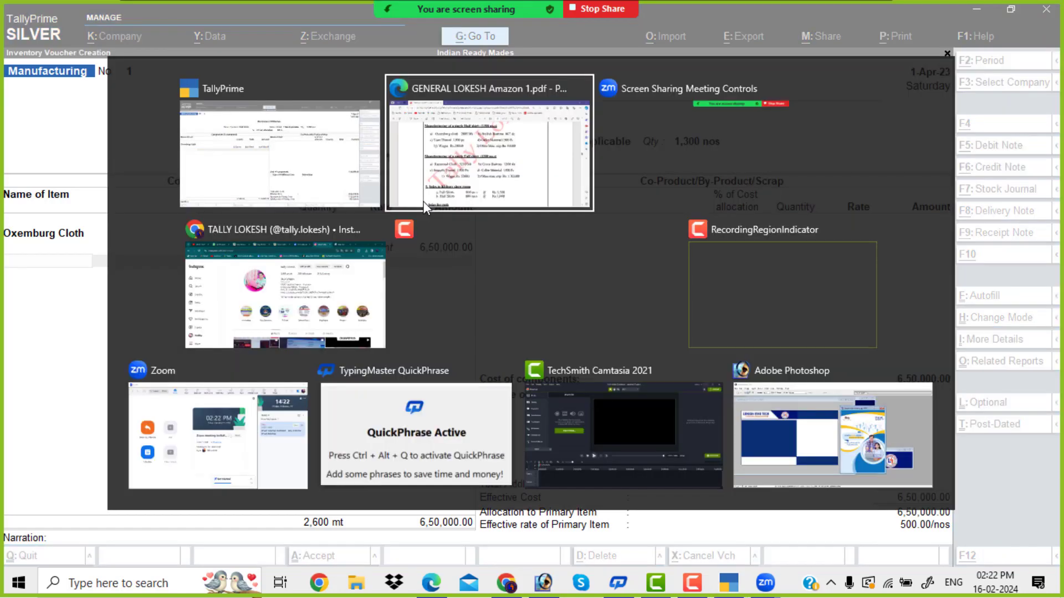
key("alt+Tab")
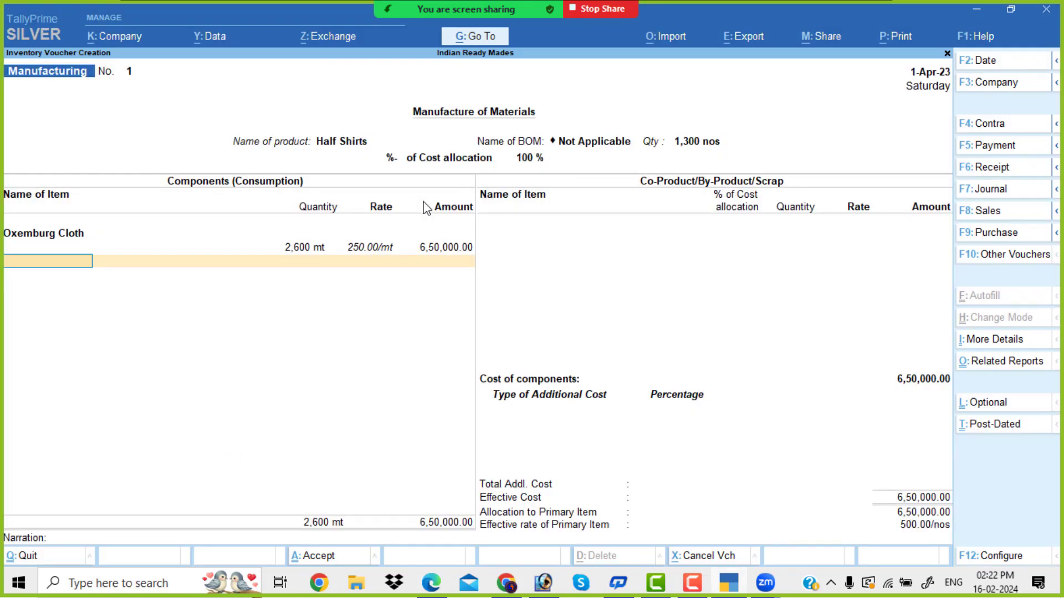
type("St")
key("Return")
key("alt+Tab")
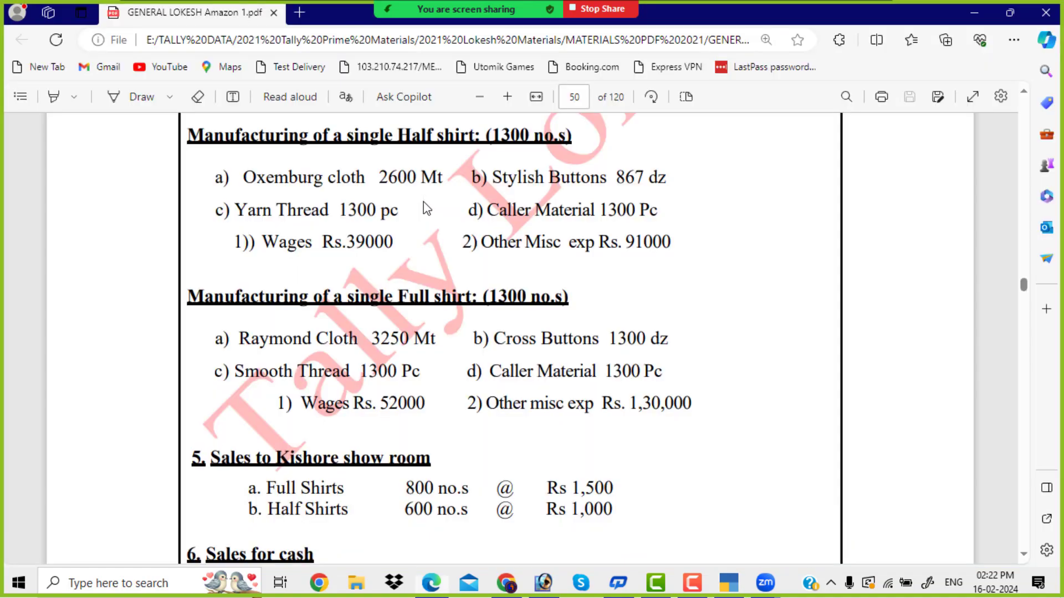
key("alt+Tab")
type("867")
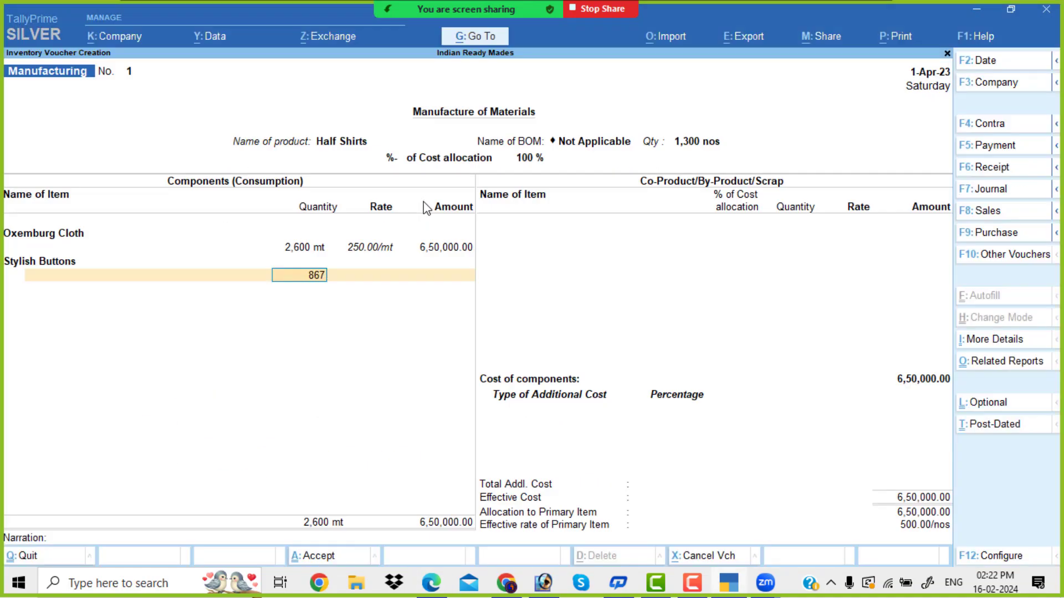
key("Return")
key("Return")
key("Return")
Step: Look up the thread requirement for half shirts in the PDF and add Yarn Threads, 1300 pc at the default rate
key("alt+Tab")
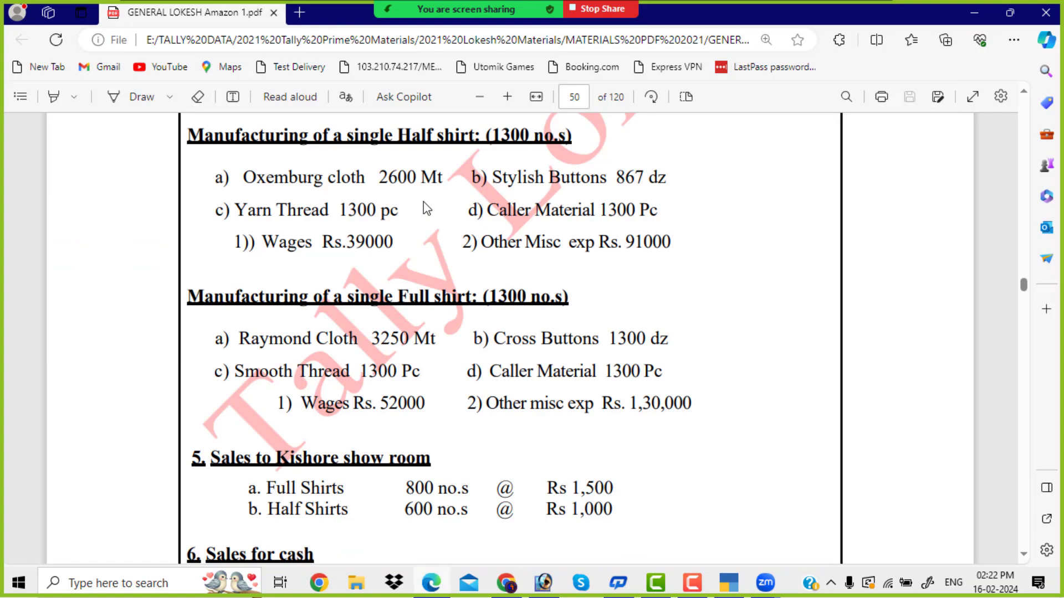
key("alt+Tab")
type("Y")
key("Return")
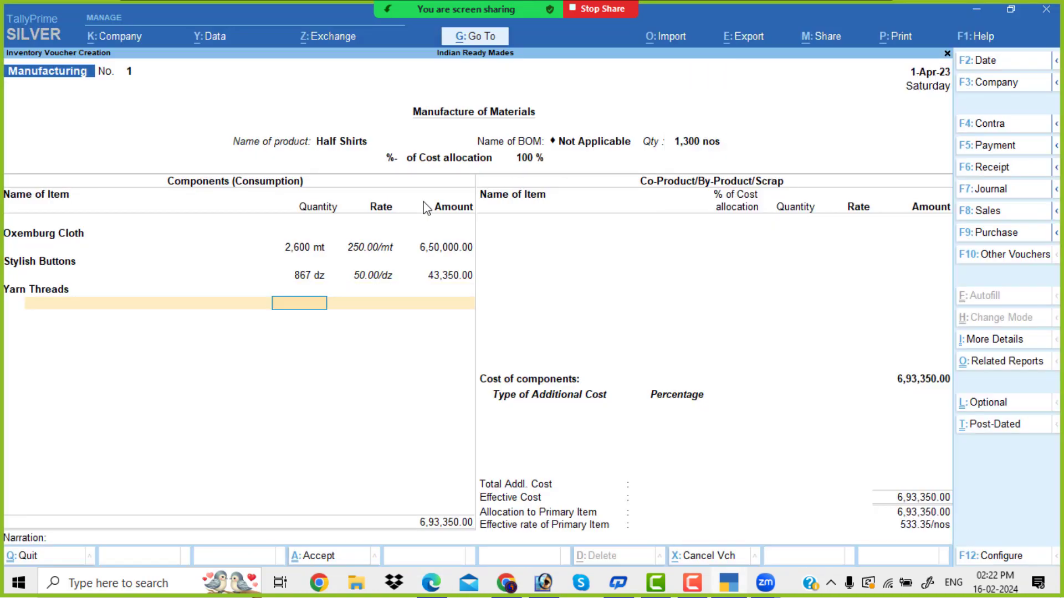
key("alt+Tab")
key("alt+Tab")
type("1300")
key("Return")
key("Return")
key("Return")
Step: Add Caller Material, 1300 pc at the default rate, as the last half-shirt component and leave the co-product list empty
key("alt+Tab")
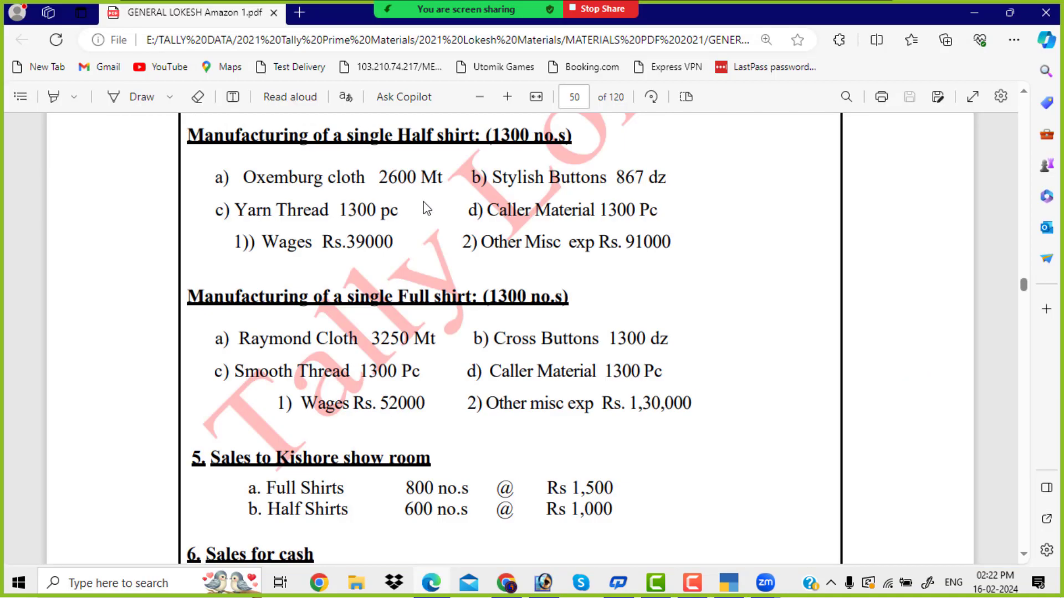
key("alt+Tab")
type("ca")
key("Return")
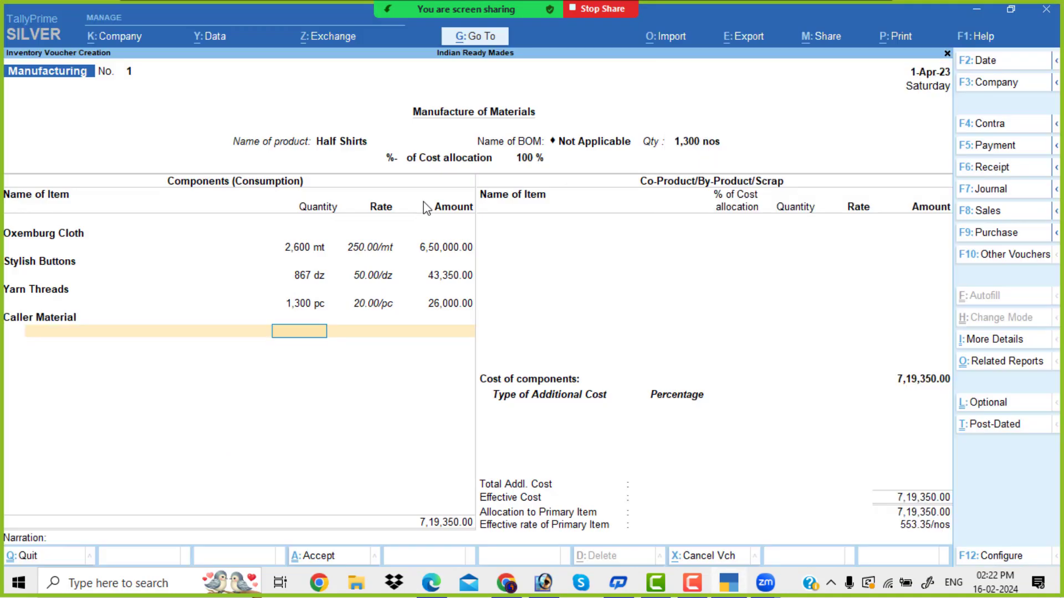
type("1,300")
key("Return")
key("Return")
key("Return")
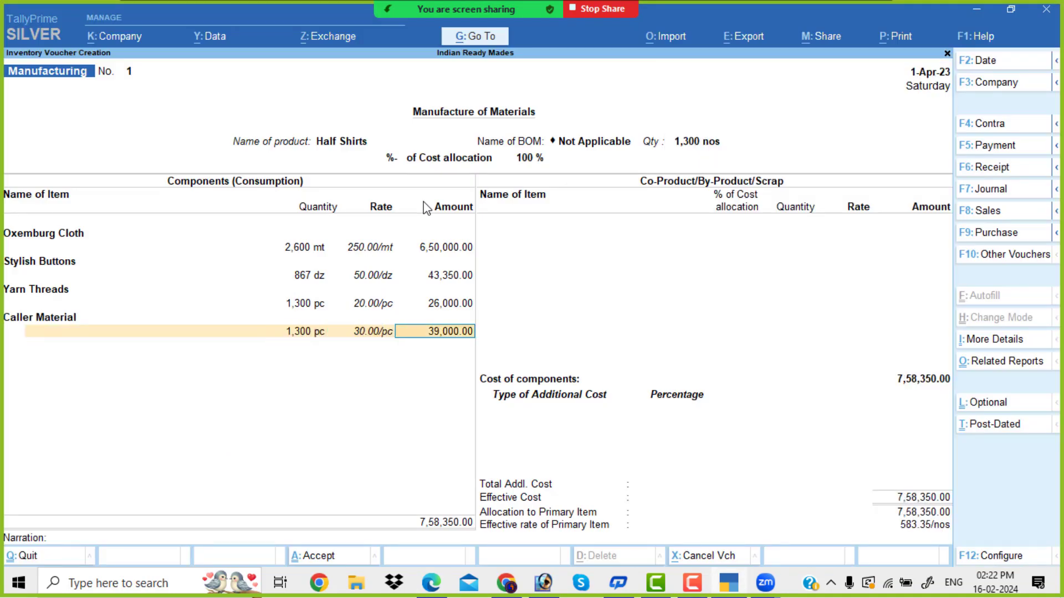
key("Return")
key("Return")
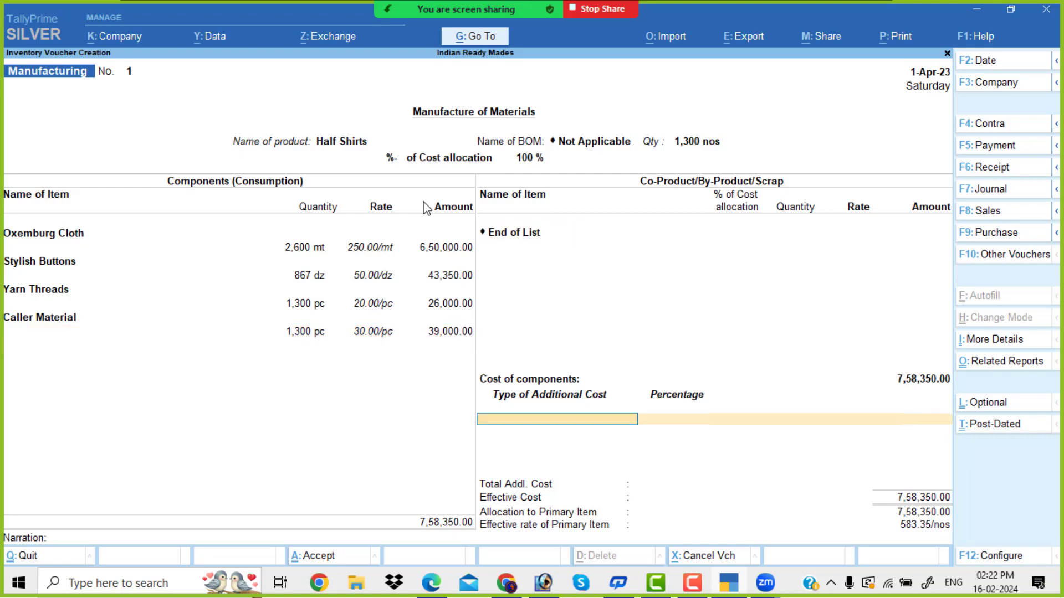
Step: Add Wages as an additional cost of 39000 with no percentage, checking the amount in the PDF
type("W")
key("Return")
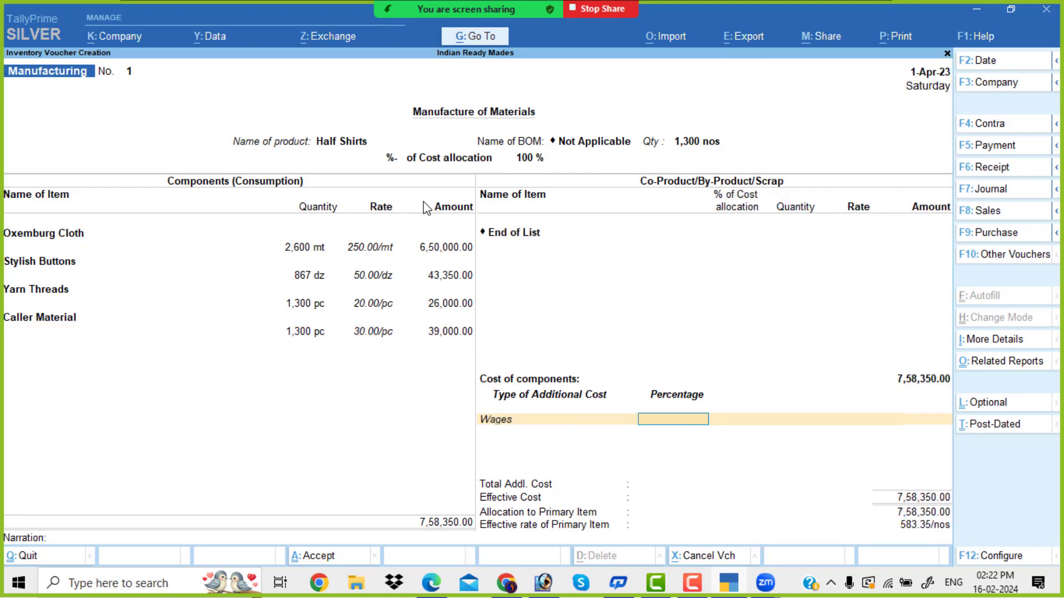
key("Return")
key("alt+Tab")
key("alt+Tab")
type("39000")
key("Return")
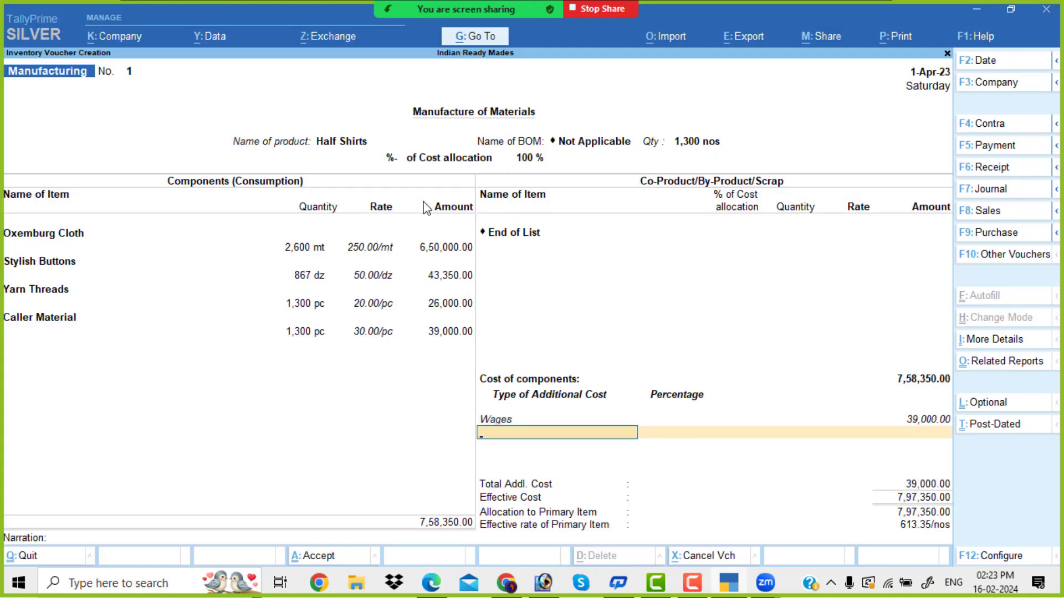
Step: Add Other Misc Exp as an additional cost of 91000 with no percentage, checking the amount in the PDF
type("Ot")
key("Return")
key("Return")
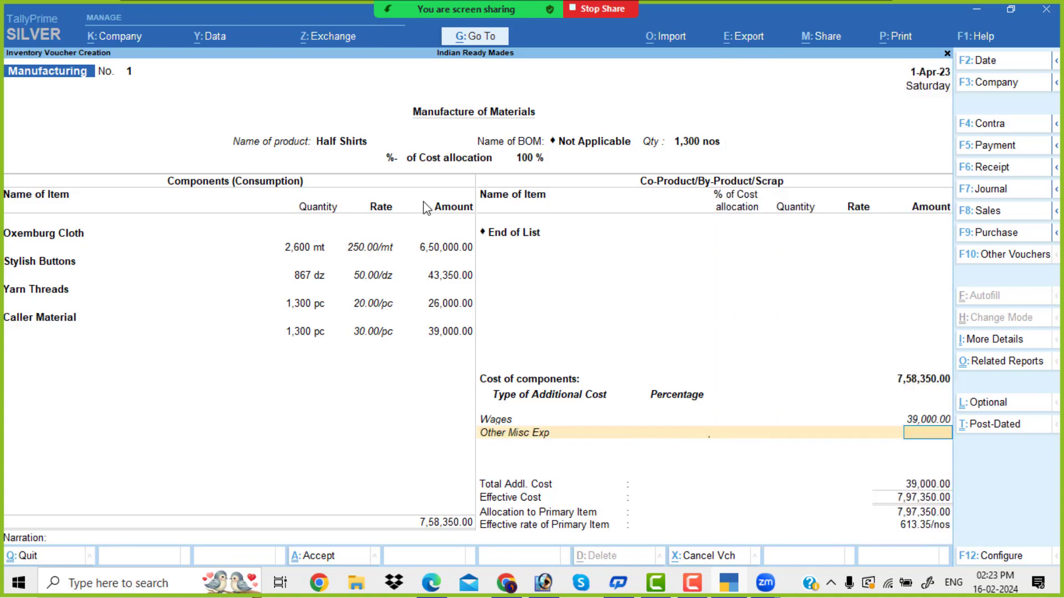
key("alt+Tab")
key("alt+Tab")
type("91000")
key("Return")
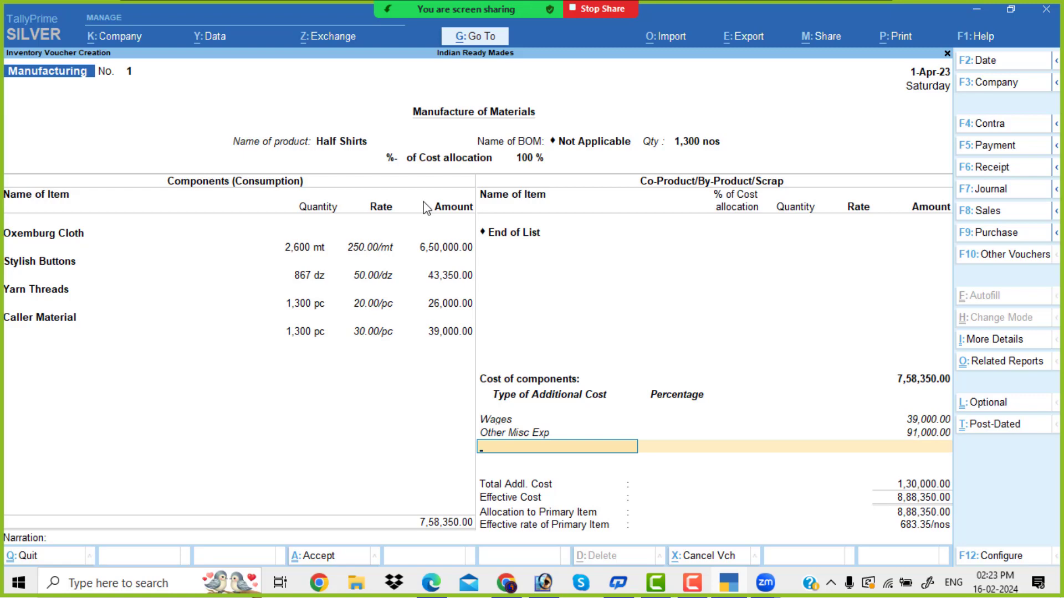
Step: End the additional costs, leave the narration blank, and save the Half Shirts manufacturing voucher
key("Return")
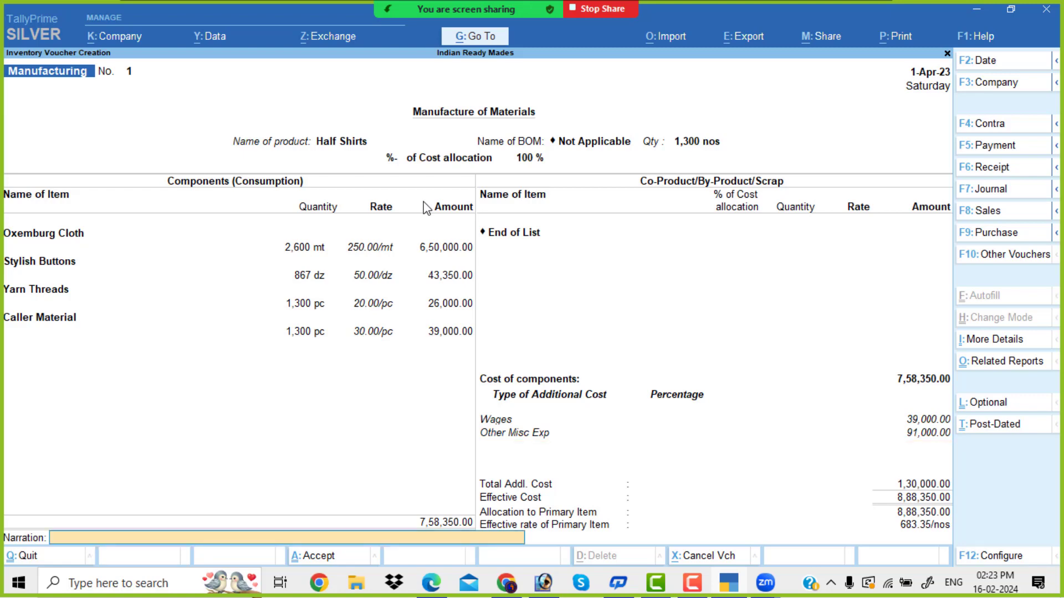
key("Return")
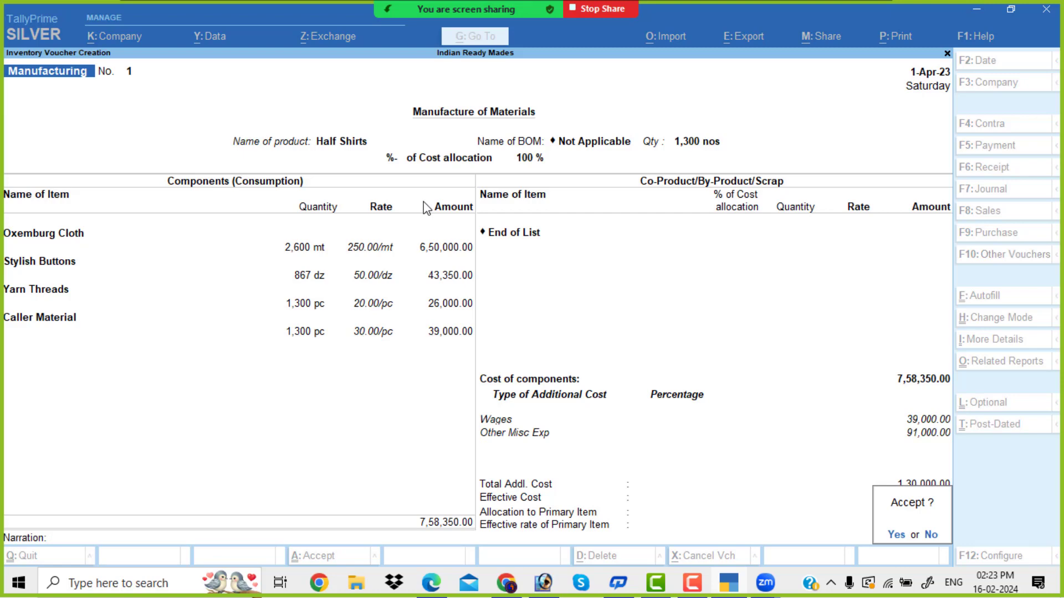
key("Return")
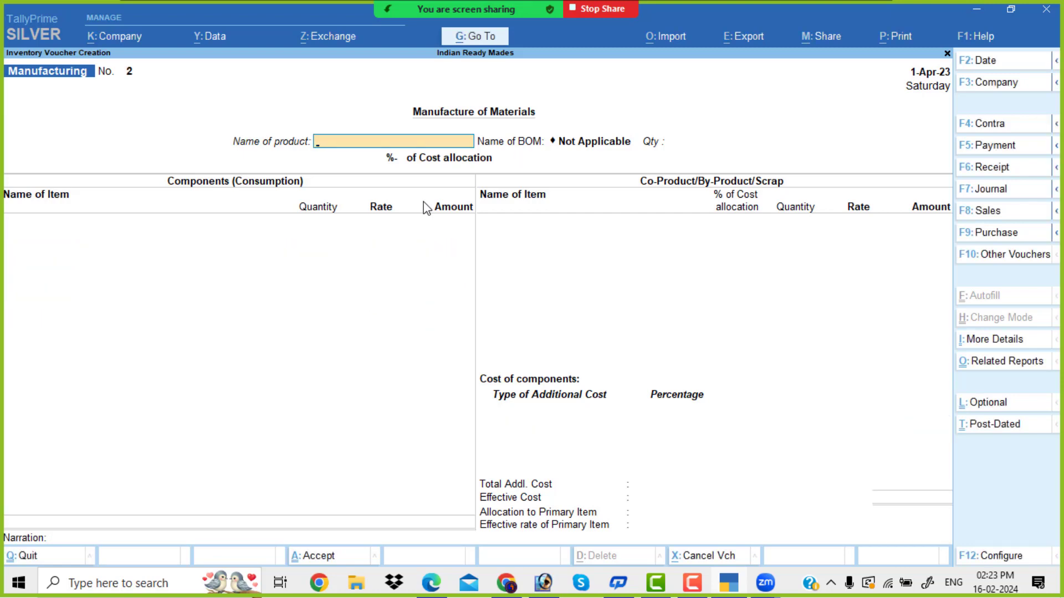
Step: Set the manufactured product of the new Manufacturing voucher to Full Shirts with a quantity of 1300
type("F")
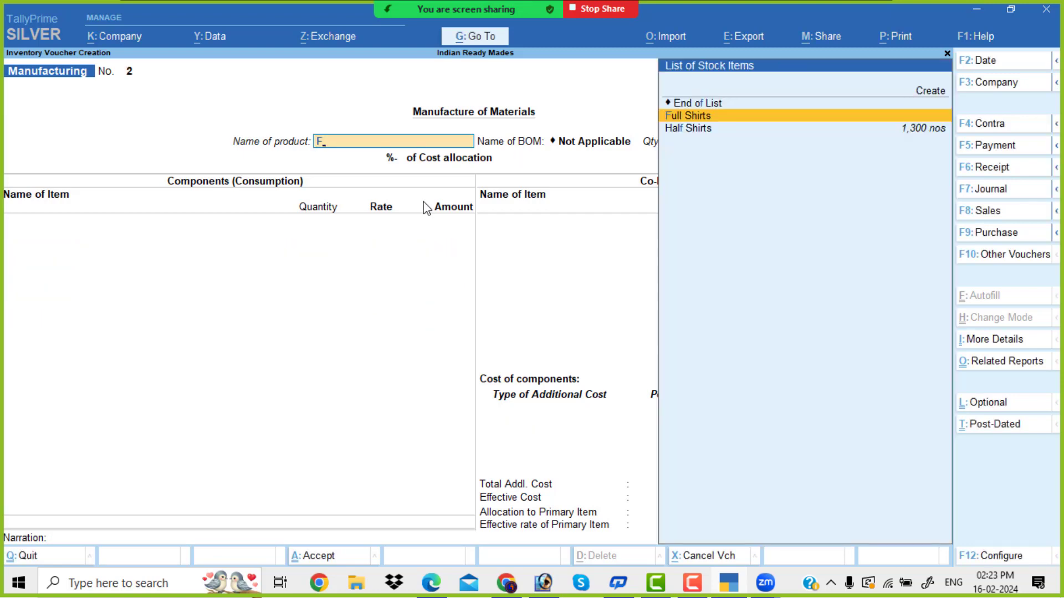
key("Down")
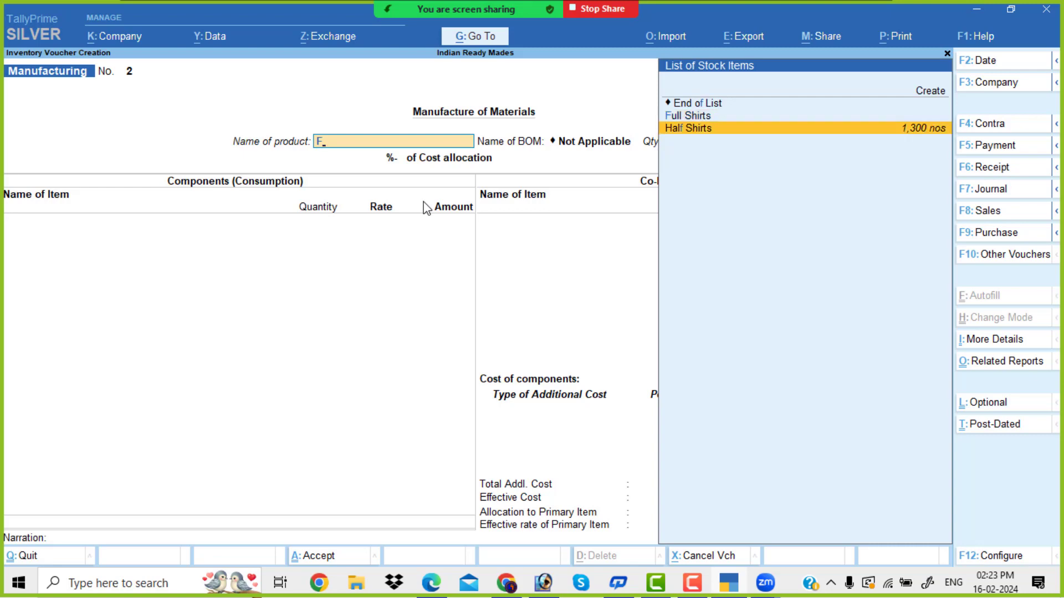
key("Up")
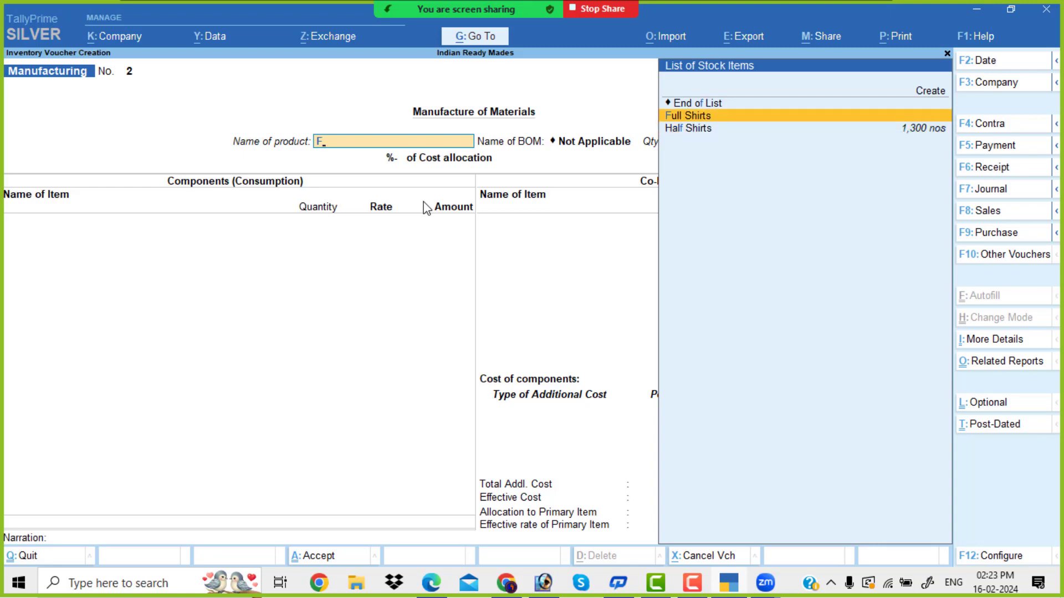
key("Return")
type("1300")
key("Return")
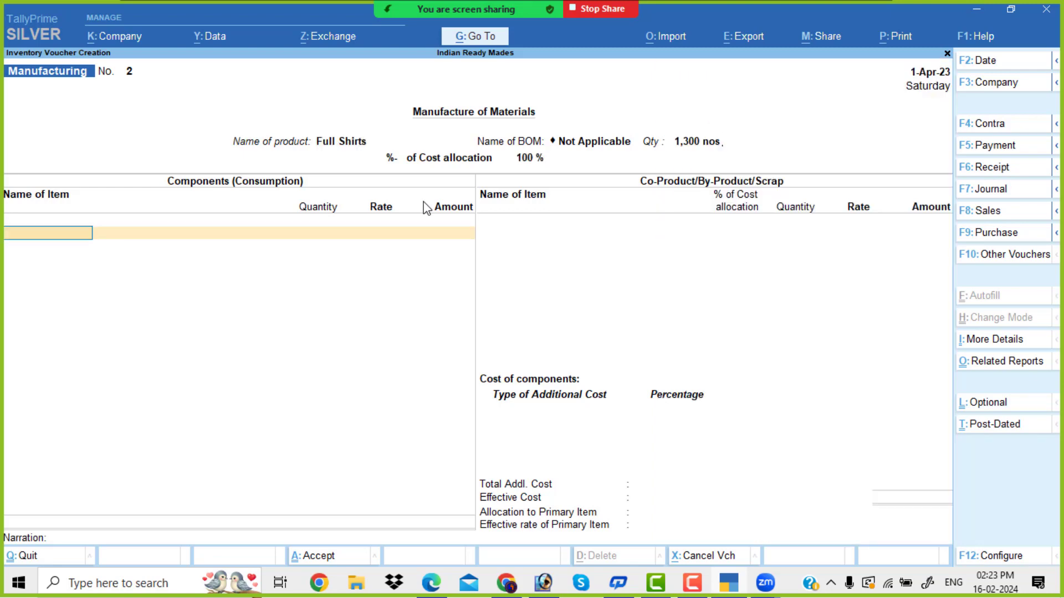
Step: Check the first full-shirt component in the PDF and add Raymond Cloth, 3250 mt at the default rate
key("alt+Tab")
key("alt+Tab")
type("Ra")
key("Return")
key("alt+Tab")
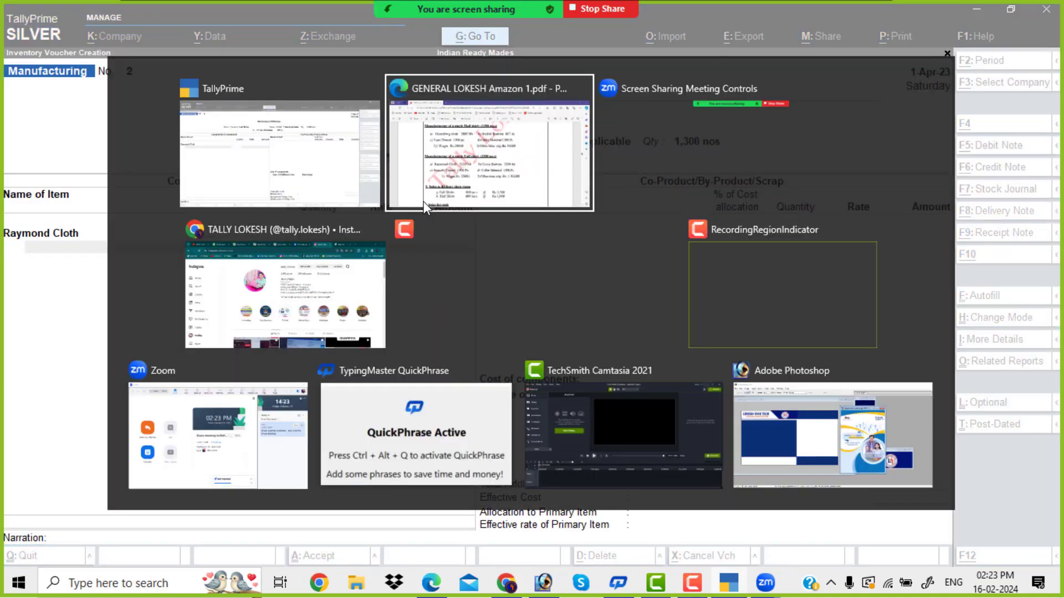
key("alt+Tab")
type("3250")
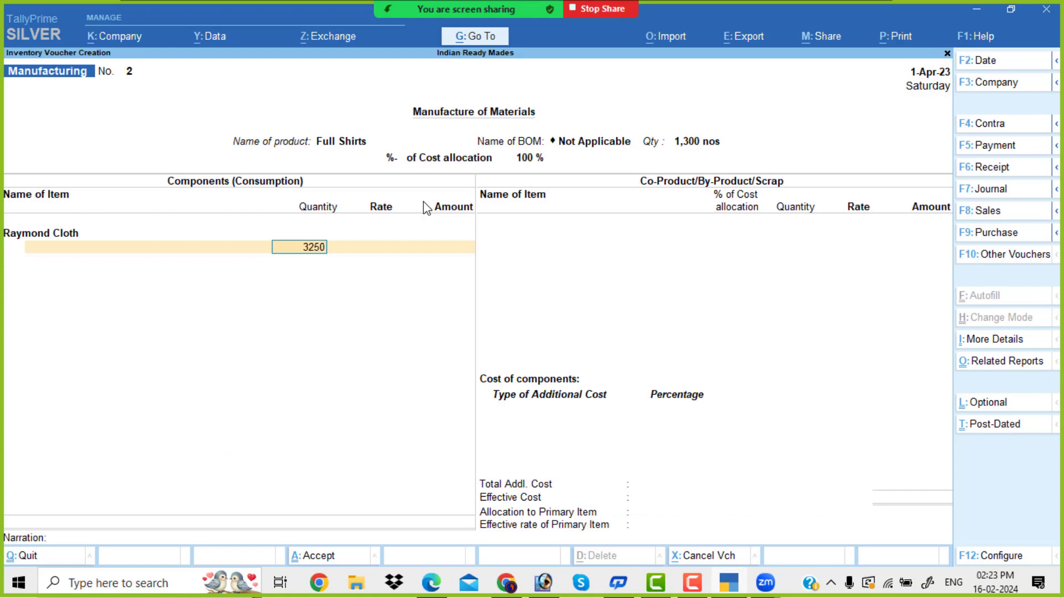
key("Return")
key("Return")
key("Return")
Step: Check the button requirement for full shirts in the PDF and add Cross Buttons, 1300 dz at the default rate
key("alt+Tab")
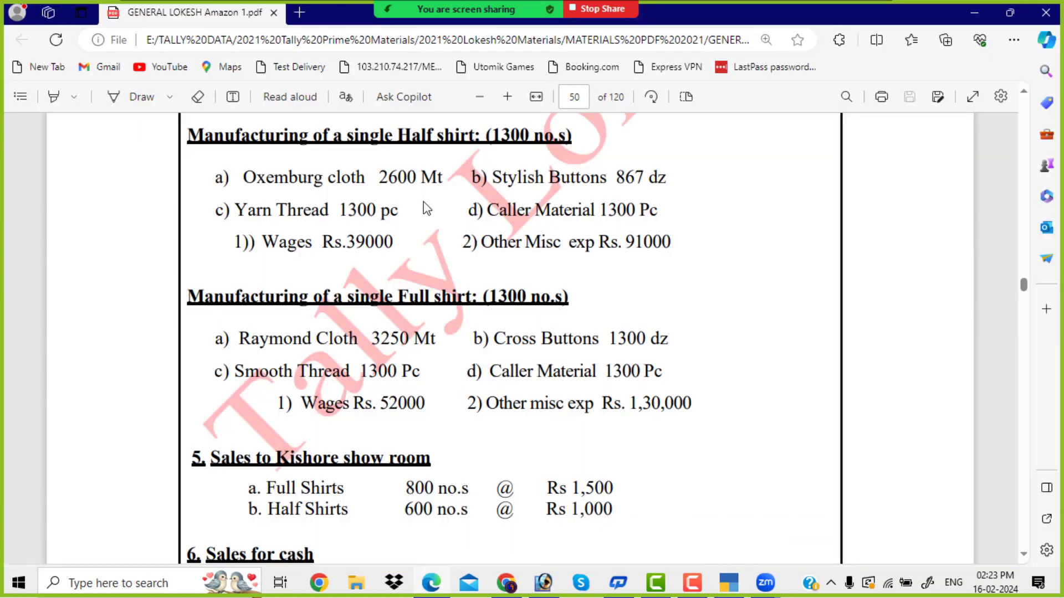
key("alt+Tab")
type("Cr")
key("Return")
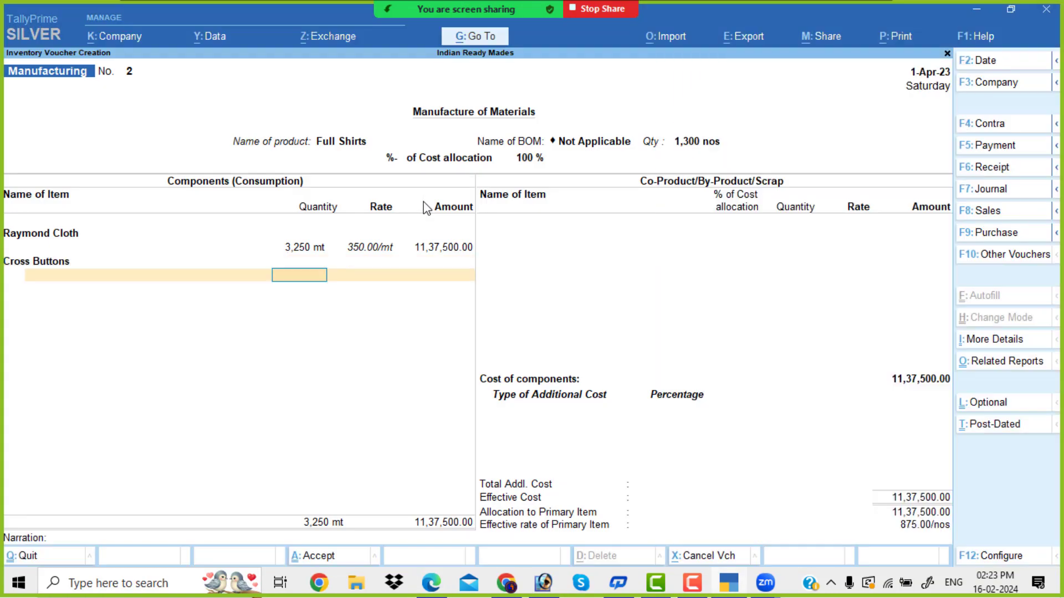
key("alt+Tab")
key("alt+Tab")
type("1300")
key("Return")
key("Return")
key("Return")
Step: Check the third full-shirt component in the PDF and add Smooth Threads, 1300 pc at the default rate
key("alt+Tab")
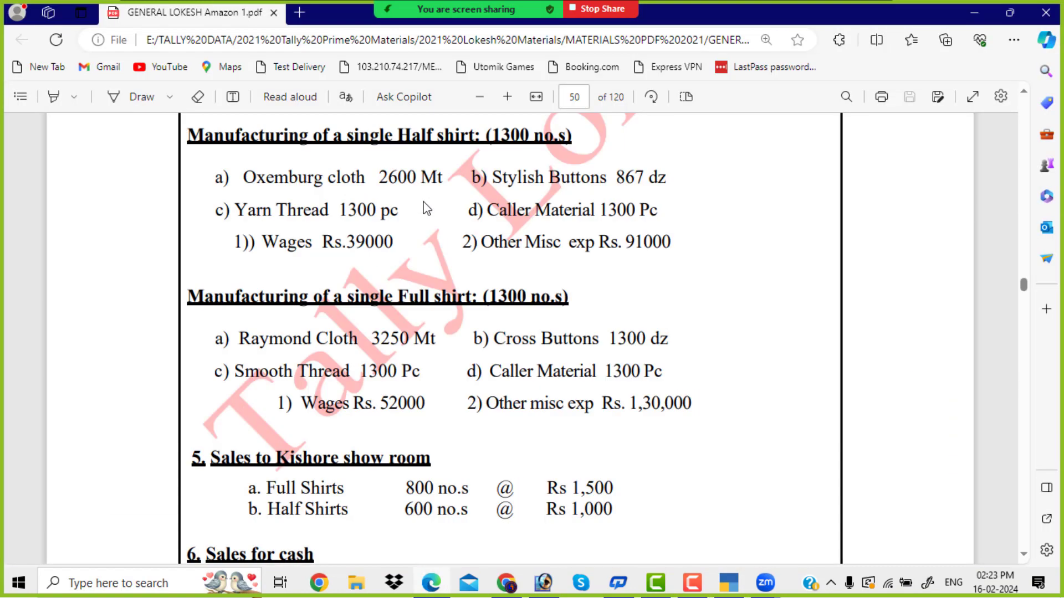
key("alt+Tab")
type("smo")
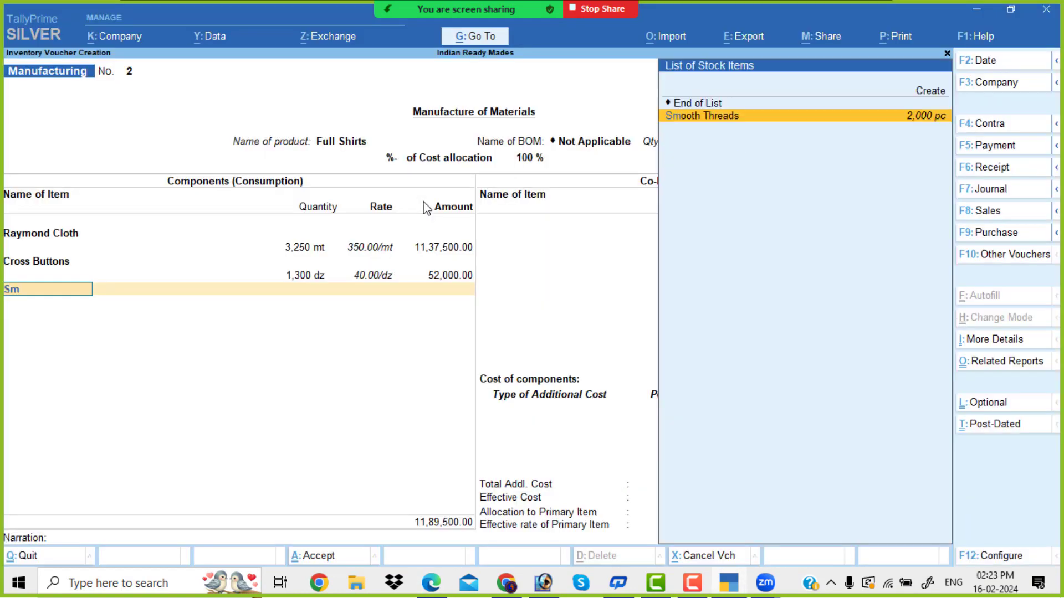
key("Return")
type("1300")
key("Return")
key("Return")
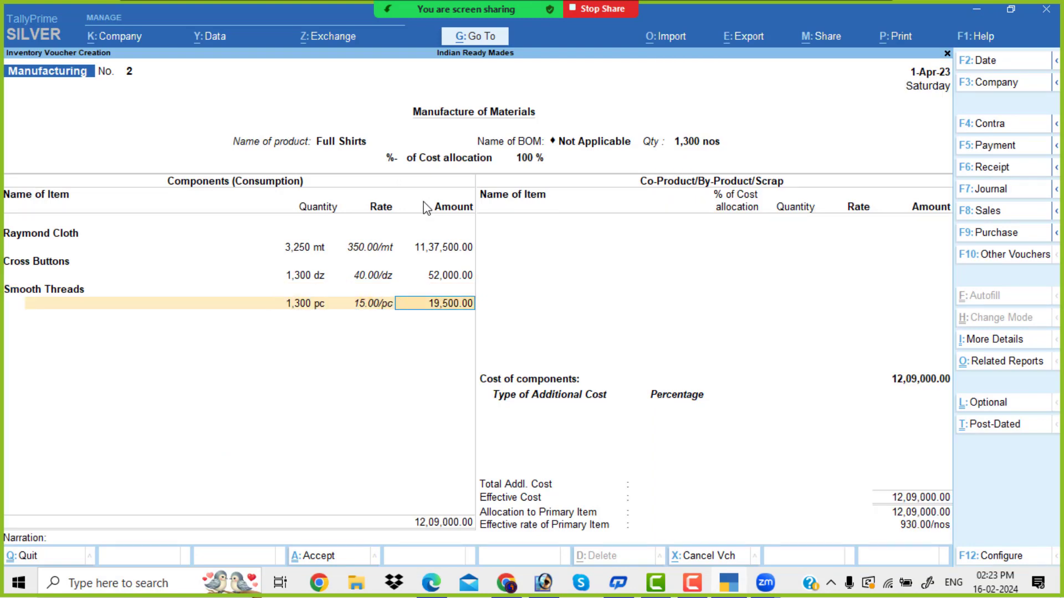
key("Return")
Step: Add Caller Material as the fourth full-shirt component with a quantity of 1300 pc
type("ca")
key("Return")
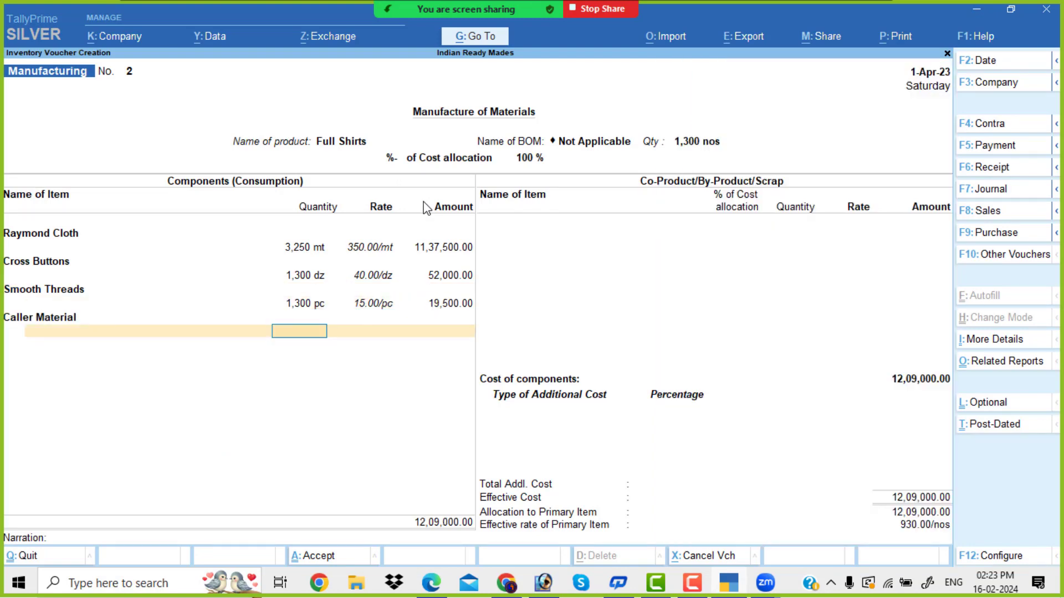
type("1300")
key("Return")
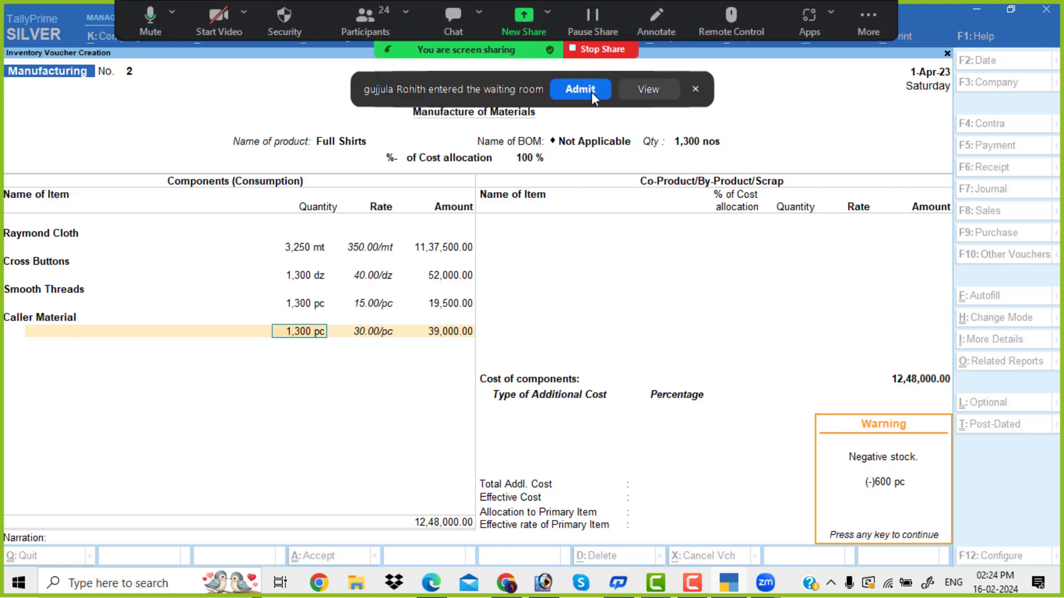
Step: Admit the waiting meeting participant, look through the Zoom participant list, minimise it, and return to the Caller Material quantity in TallyPrime
left_click(591, 92)
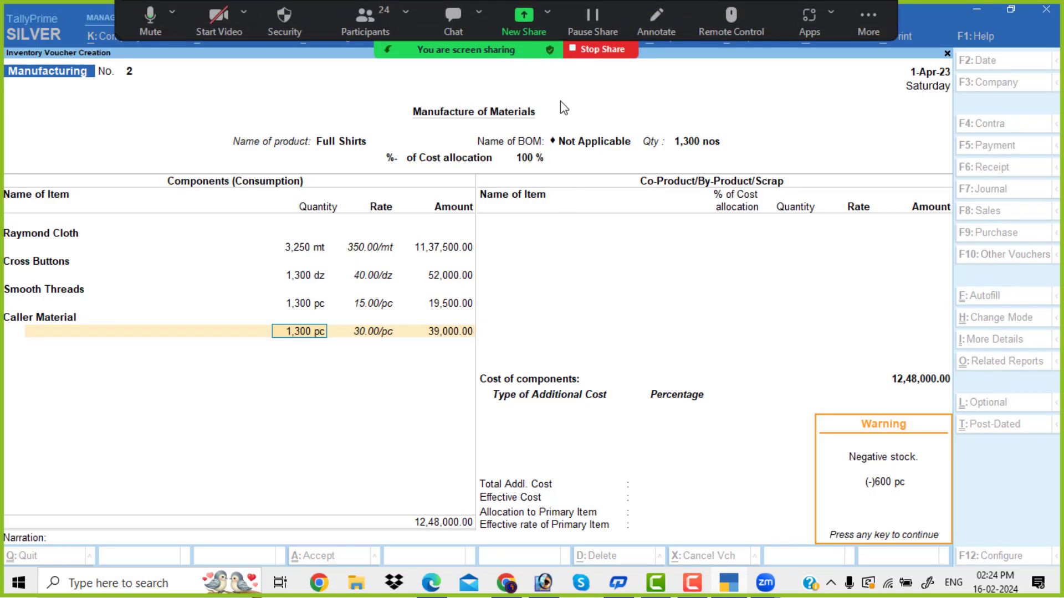
left_click(388, 19)
scroll(833, 263, "down", 10)
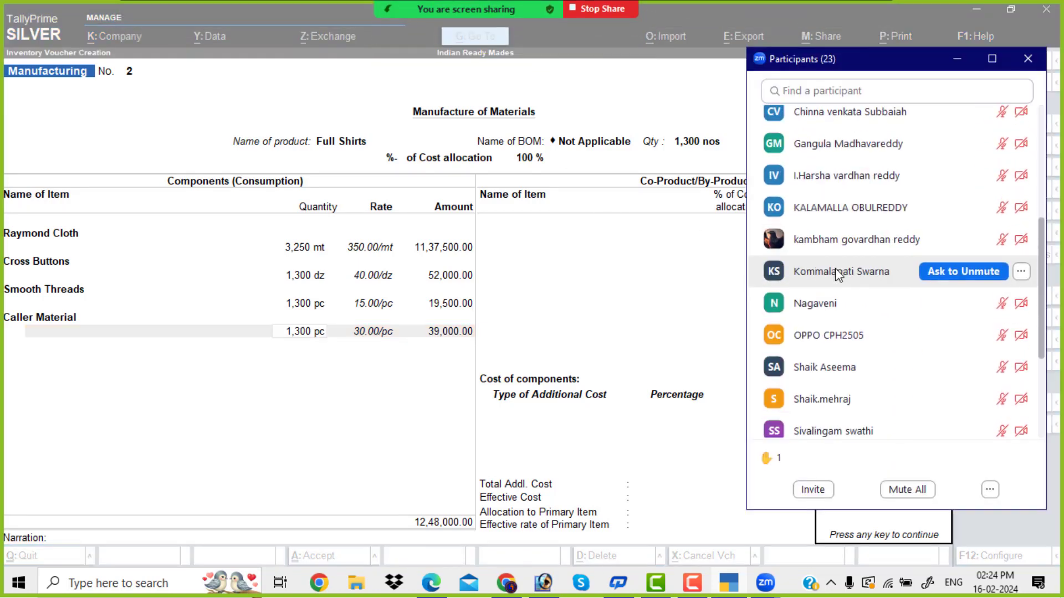
scroll(837, 275, "down", 3)
scroll(837, 275, "down", 4)
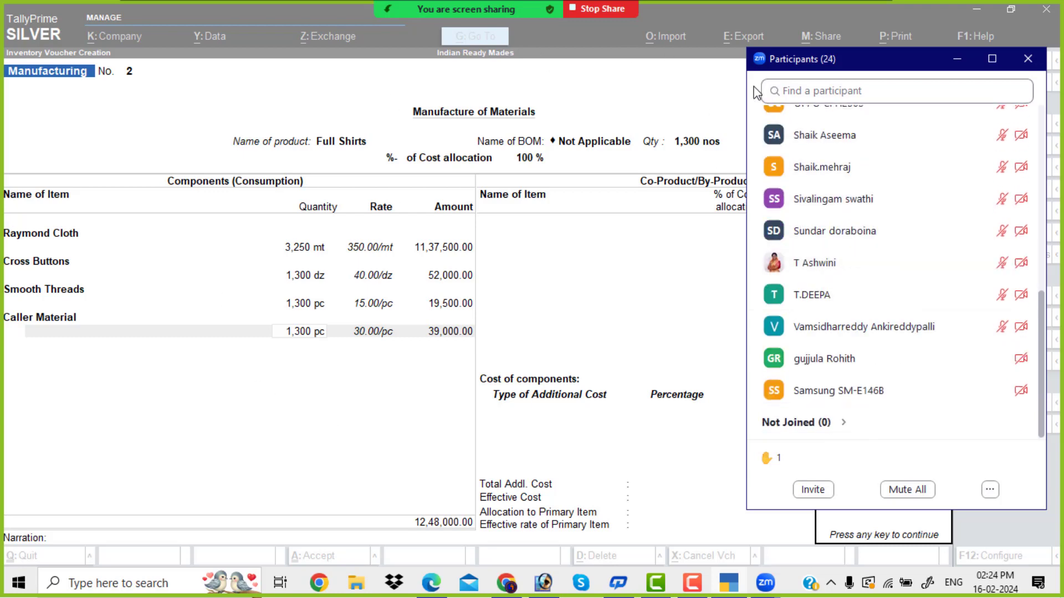
left_click(957, 59)
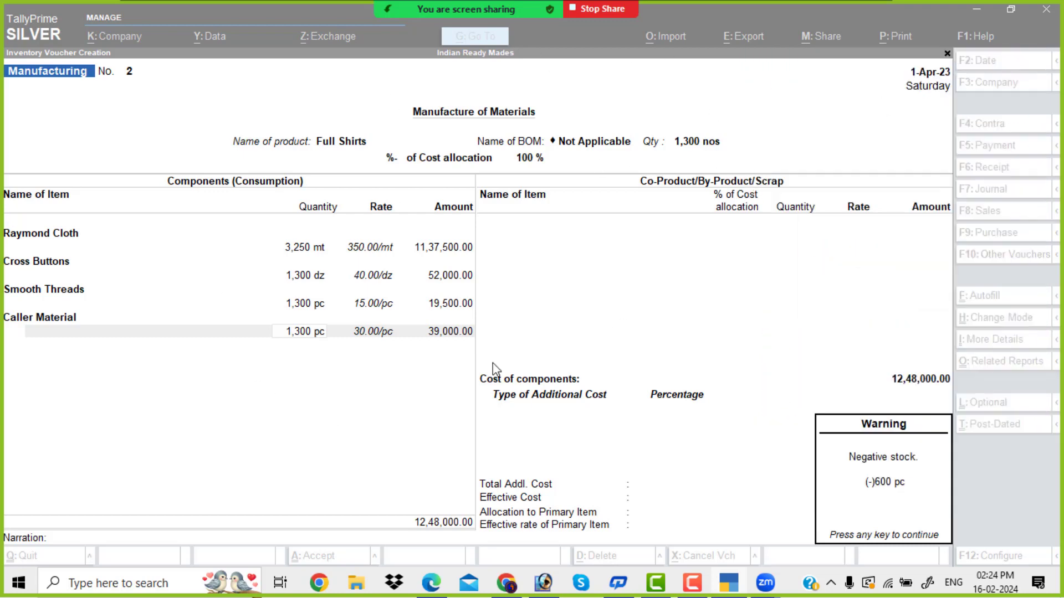
left_click(313, 334)
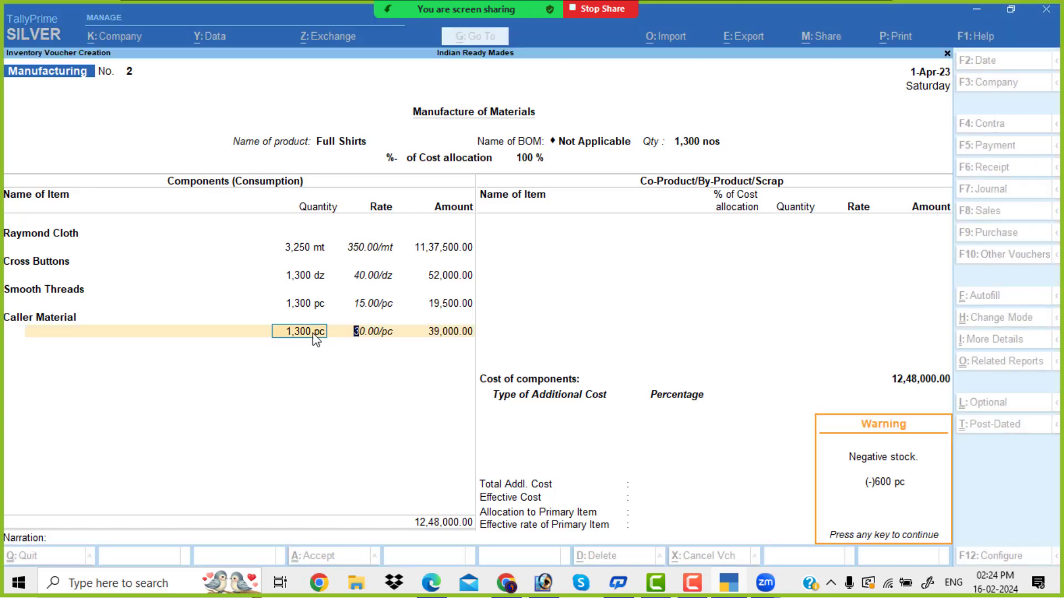
Step: Accept Caller Material at 1,300 pc and the default rate, and end the component and co-product lists
left_click(313, 334)
left_click(312, 332)
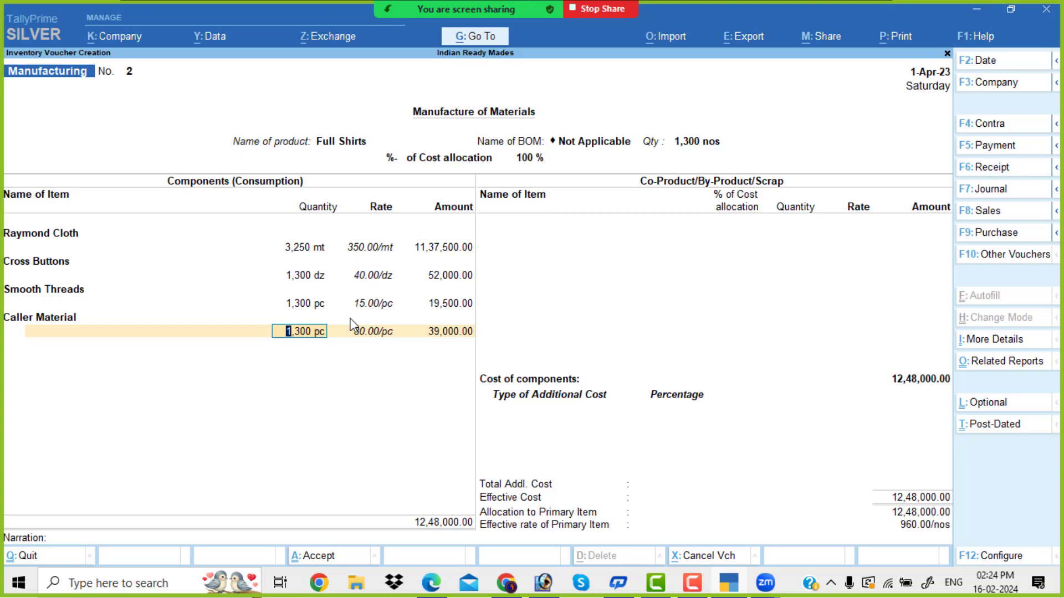
key("Return")
key("Return")
key("Return")
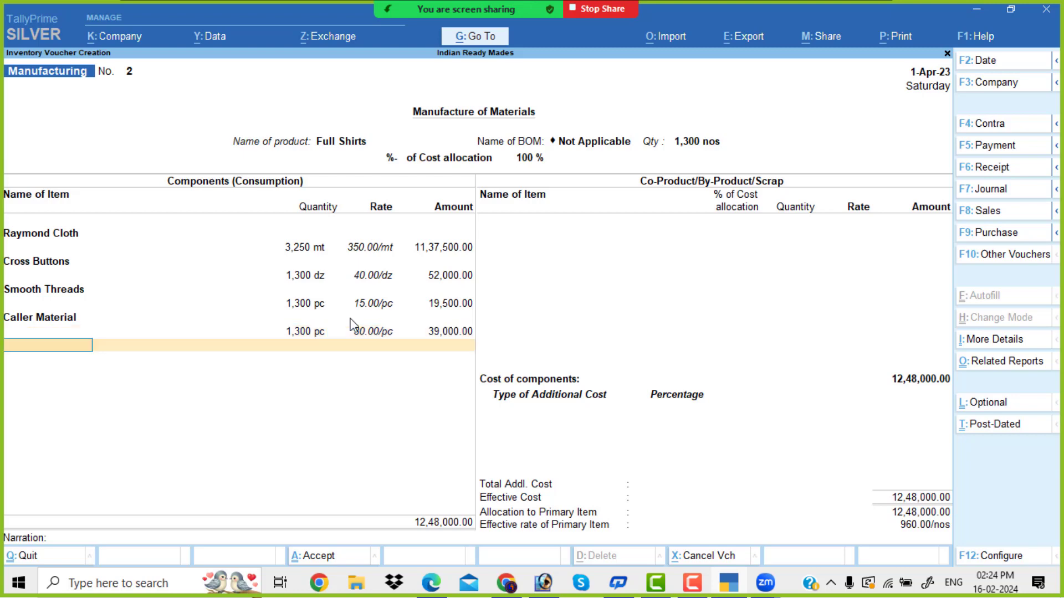
key("Return")
key("Return")
Step: Check the full-shirt wages in the PDF and add Wages of 52,000 as an additional cost
type("w")
key("Return")
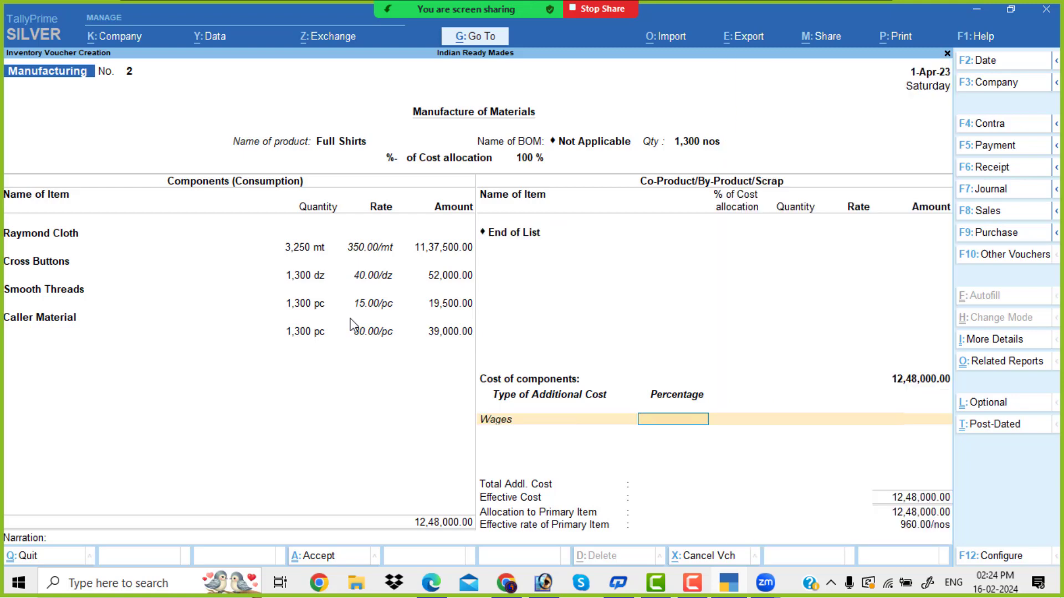
key("Return")
key("alt+Tab")
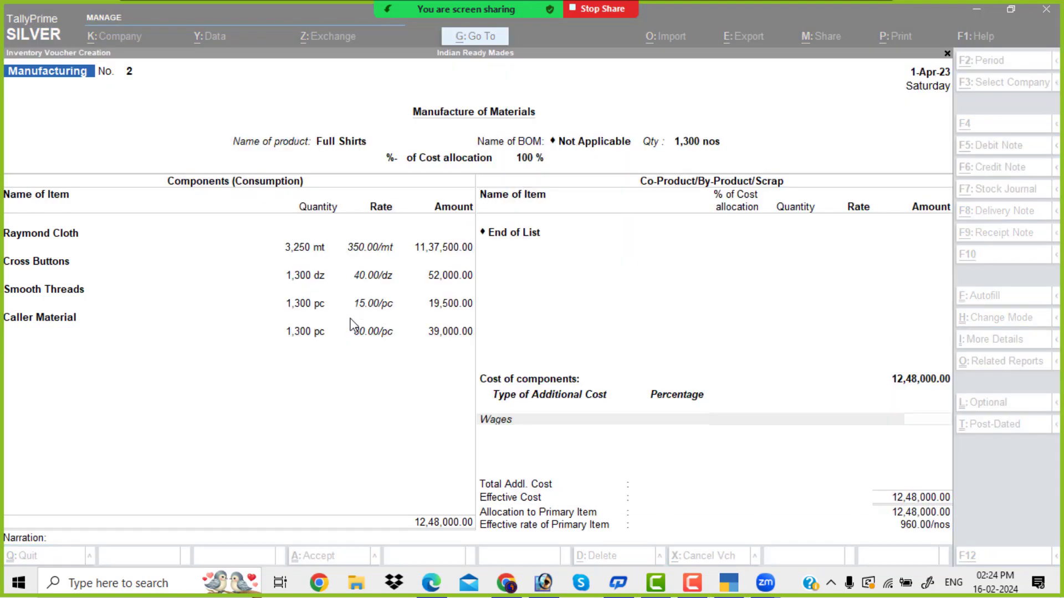
key("alt+Tab")
key("alt+Tab")
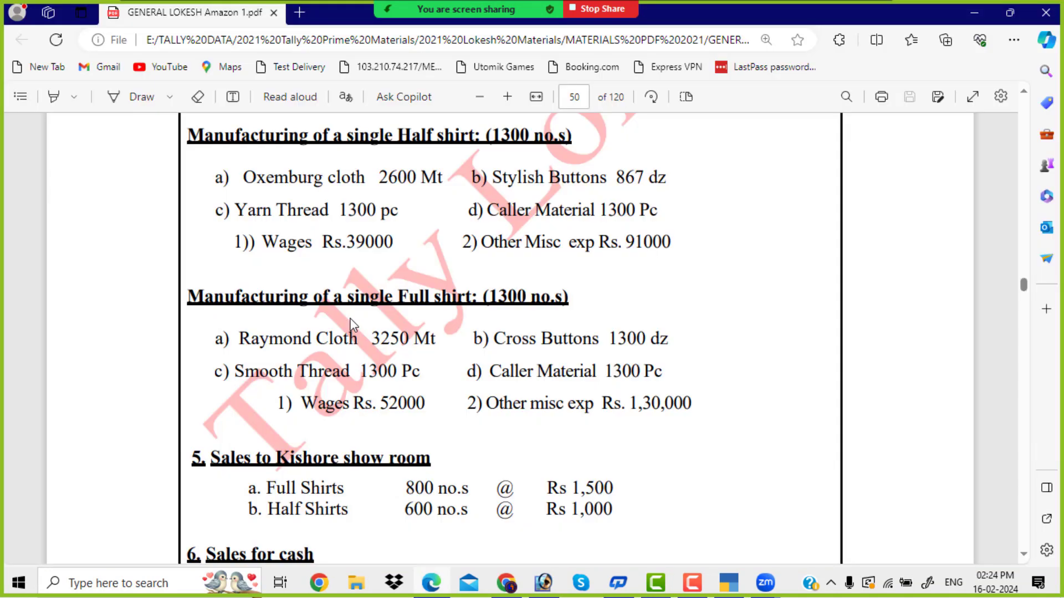
key("alt+Tab")
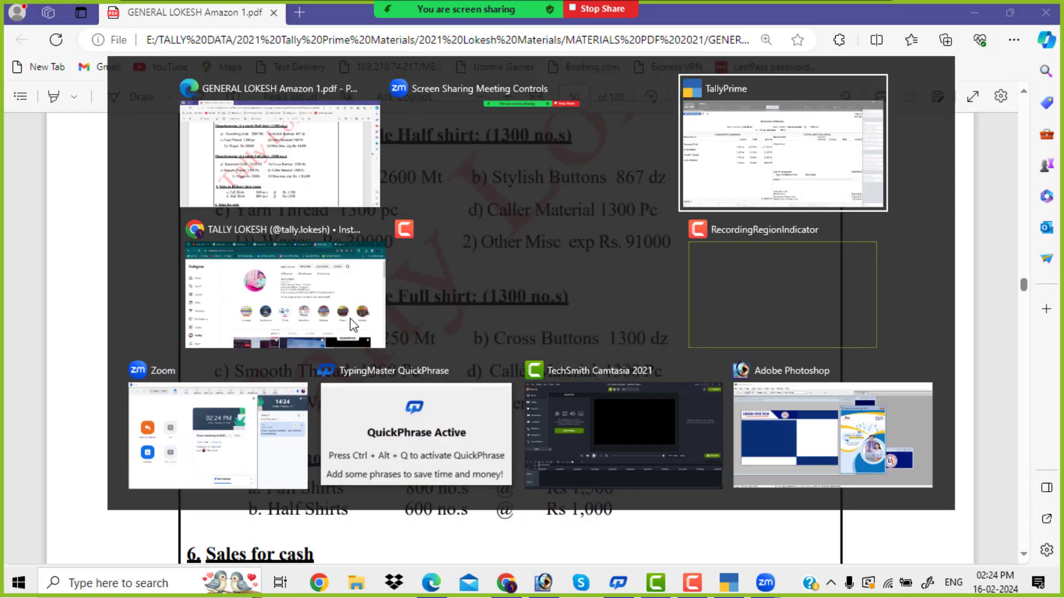
type("52,000")
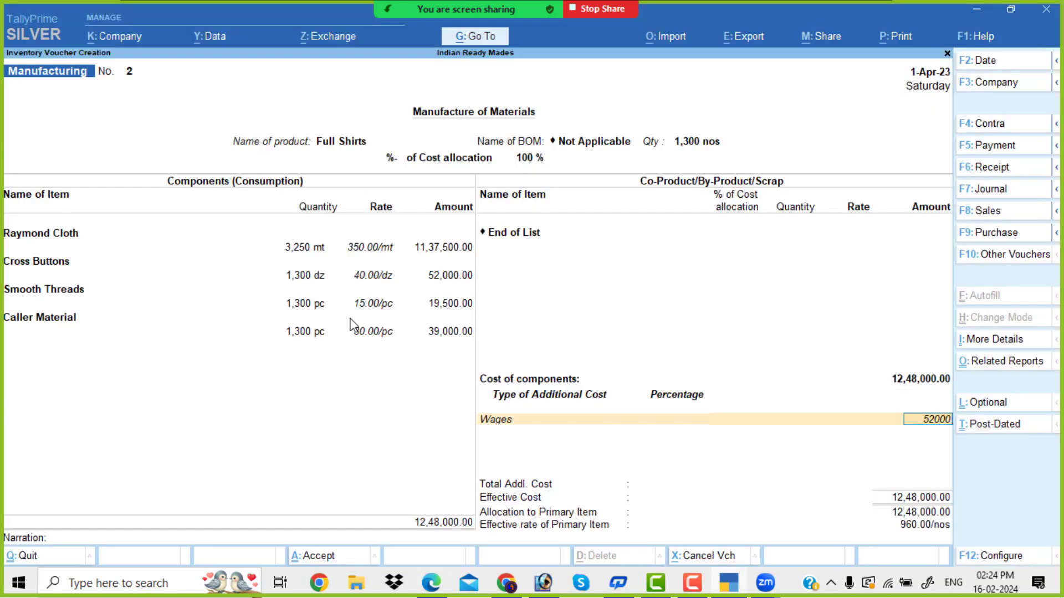
key("Return")
Step: Check the full-shirt miscellaneous expenses in the PDF, add Other Misc Exp of 1,30,000, and save the manufacturing voucher
key("Return")
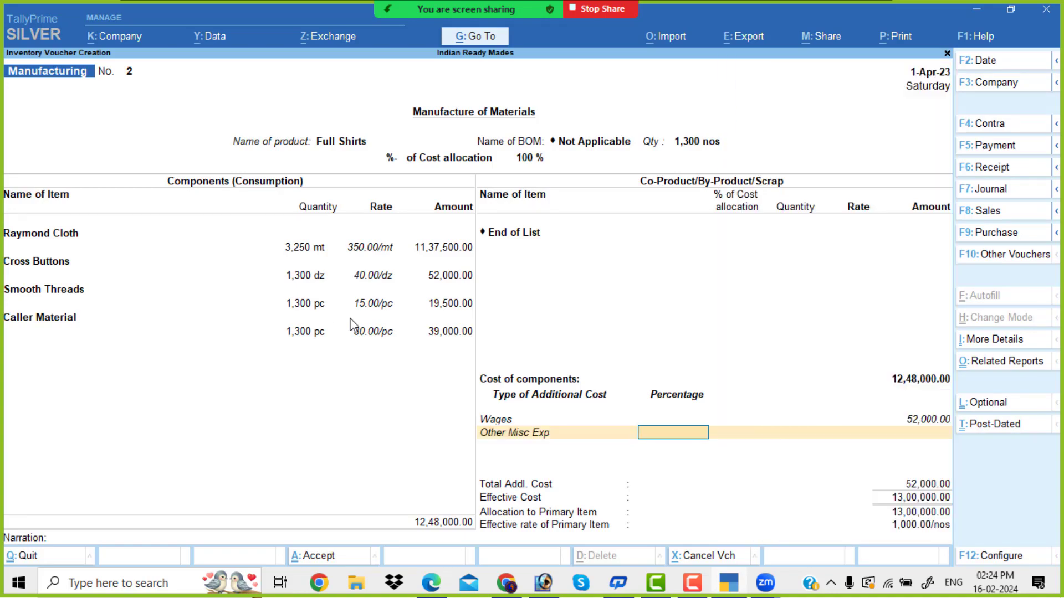
key("Return")
key("alt+Tab")
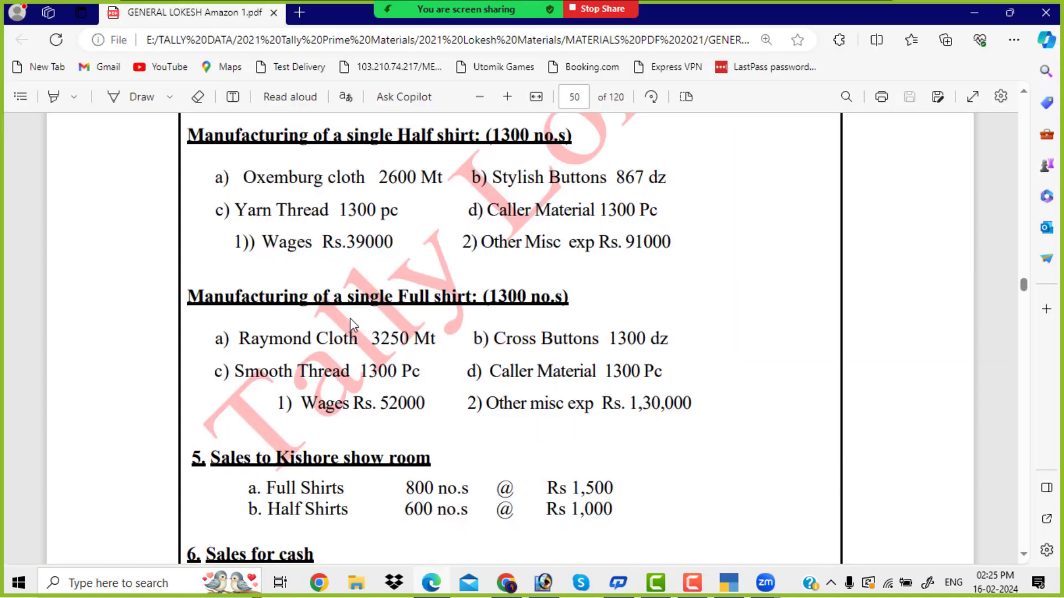
key("alt+Tab")
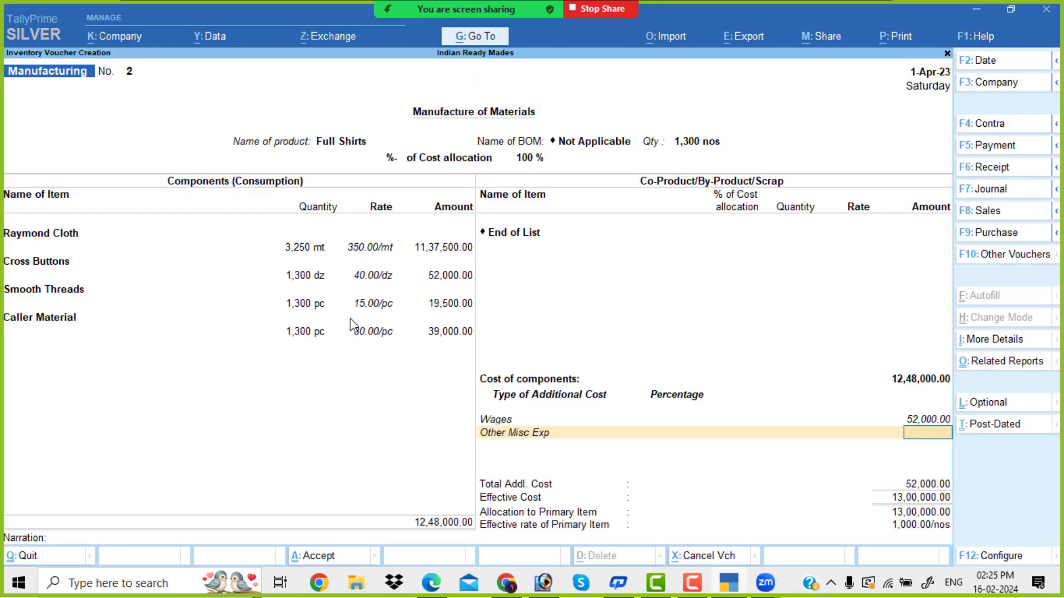
type("1,30,000")
key("Return")
key("Return")
key("Return")
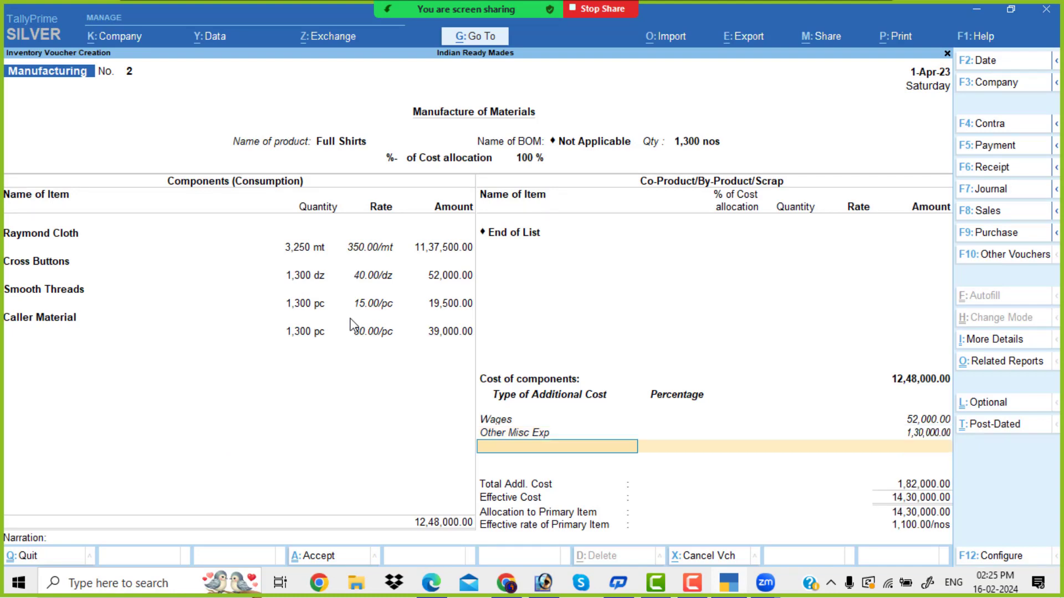
key("Return")
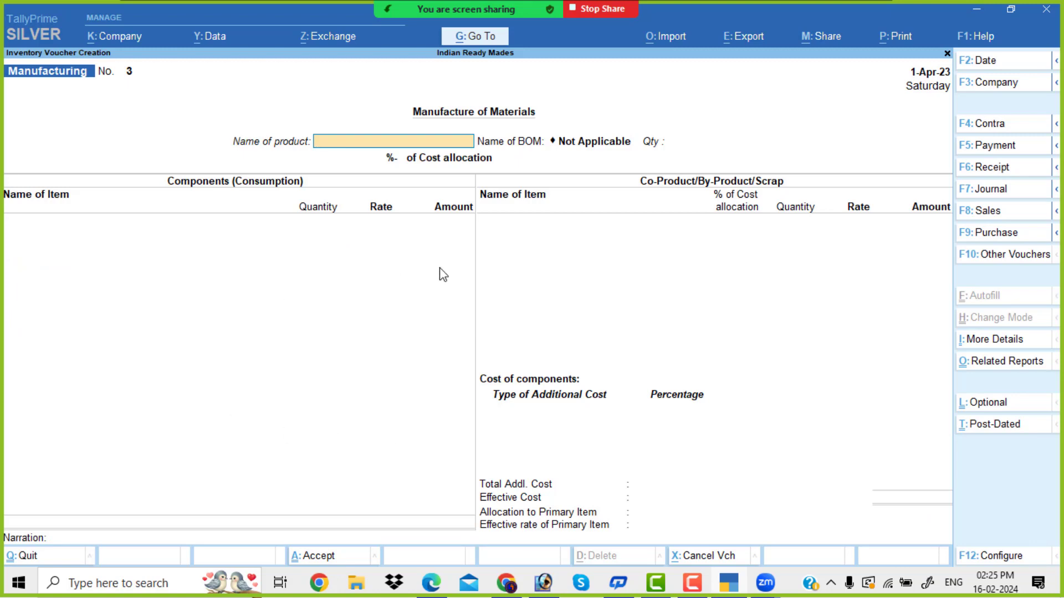
left_click(1010, 170)
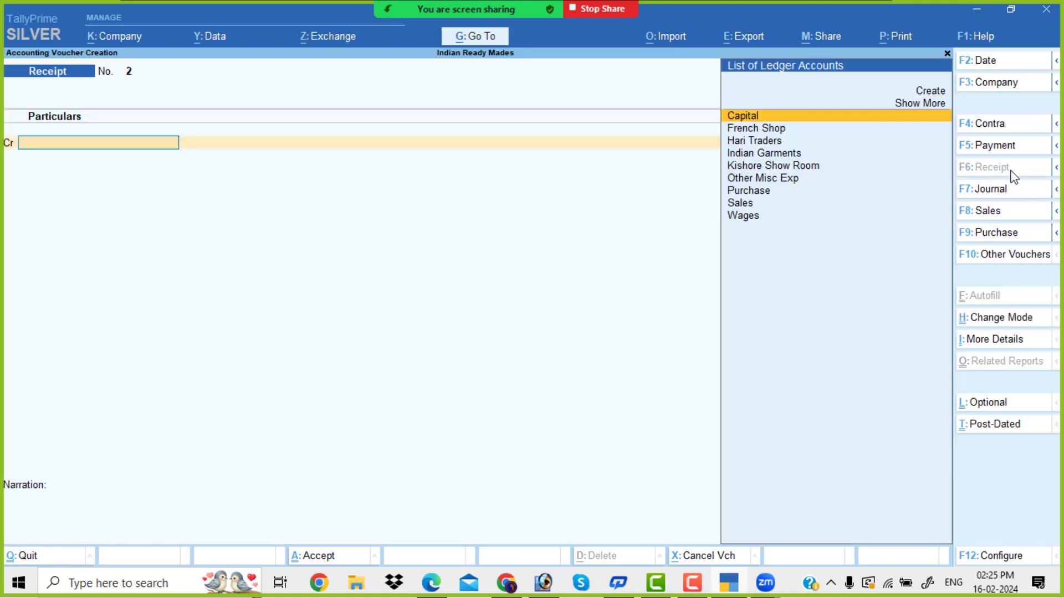
key("Down")
key("Down")
key("Down")
key("Down")
key("Return")
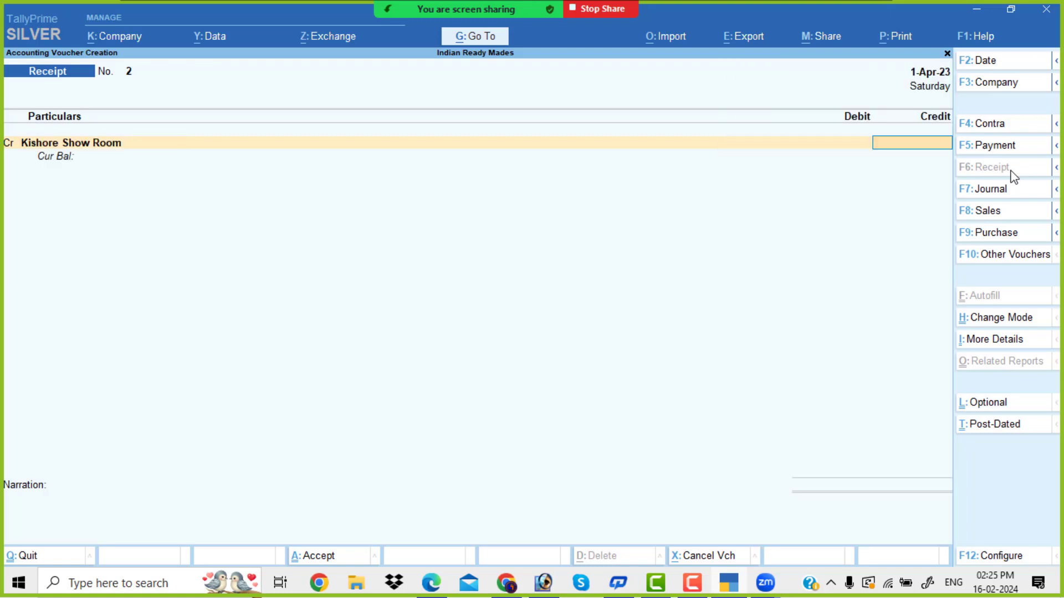
key("alt+Tab")
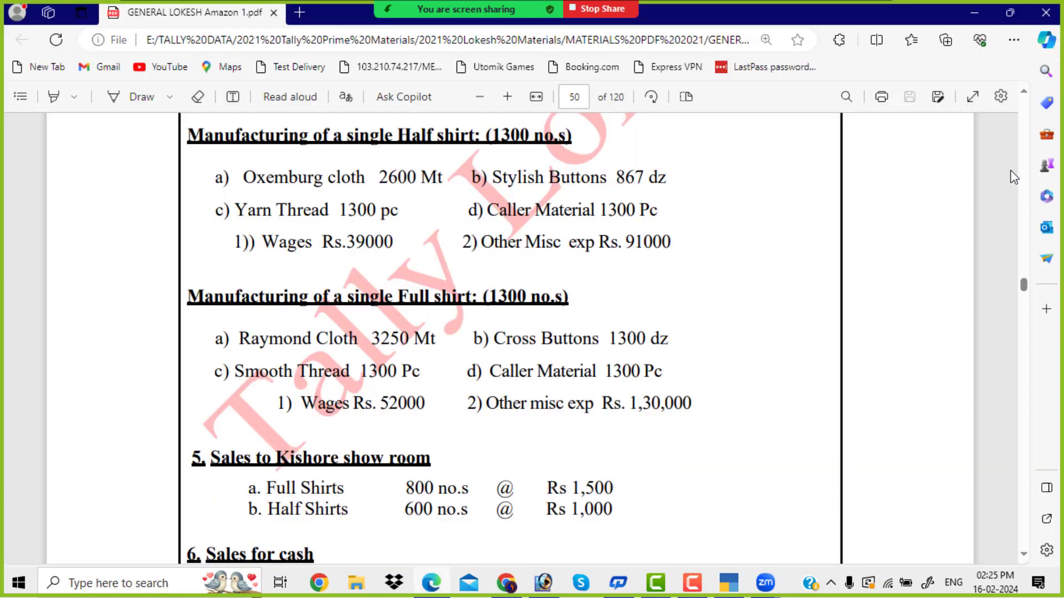
scroll(739, 257, "down", 4)
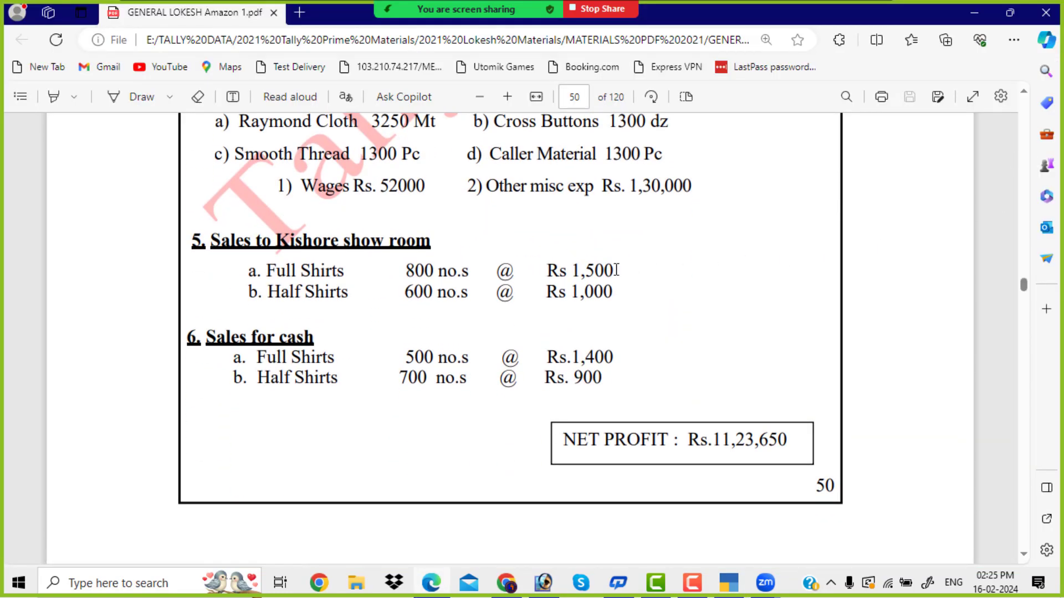
key("alt+Tab")
type("f")
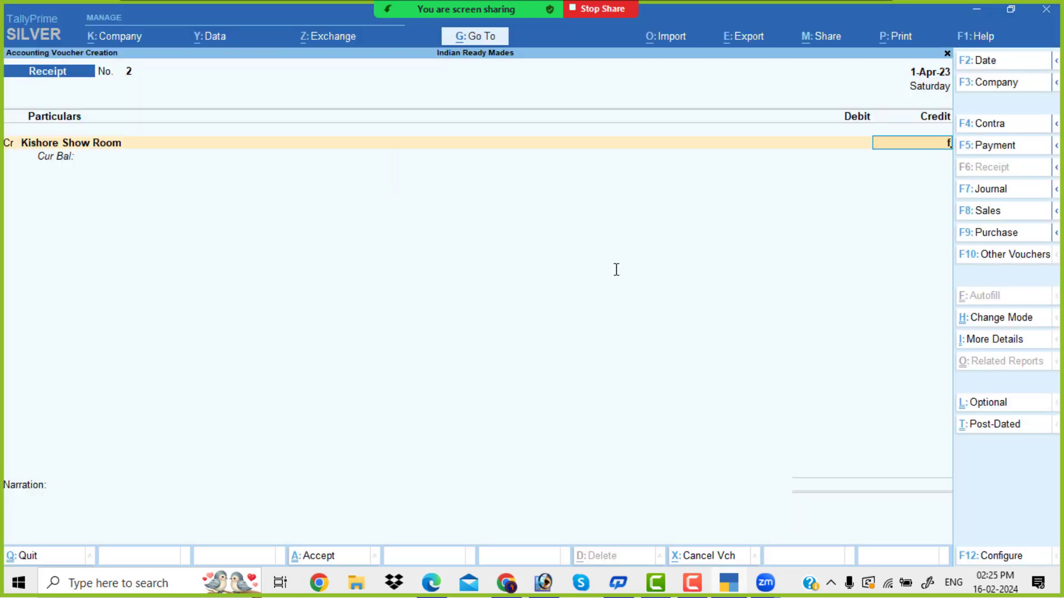
key("BackSpace")
Step: Start a sales voucher for Kishore Show Room with the default party details and the Sales ledger
left_click(1003, 218)
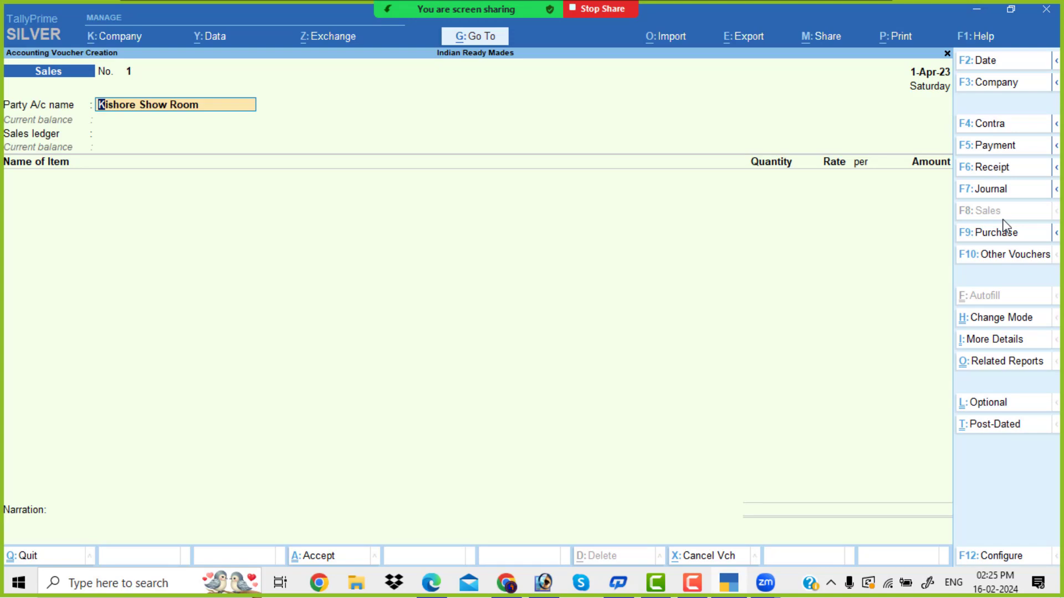
key("Return")
key("Return")
key("Return")
key("Return")
key("Return")
key("Return")
key("Return")
key("Return")
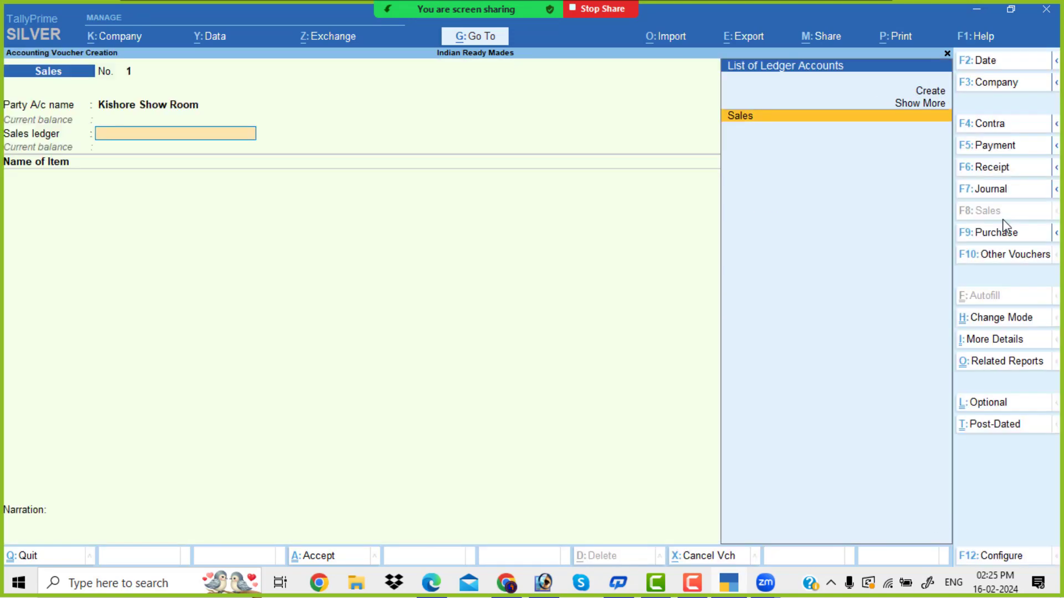
key("Return")
Step: Check the Kishore show room sale in the PDF and add Full Shirts, 800 nos at 1,500
type("F")
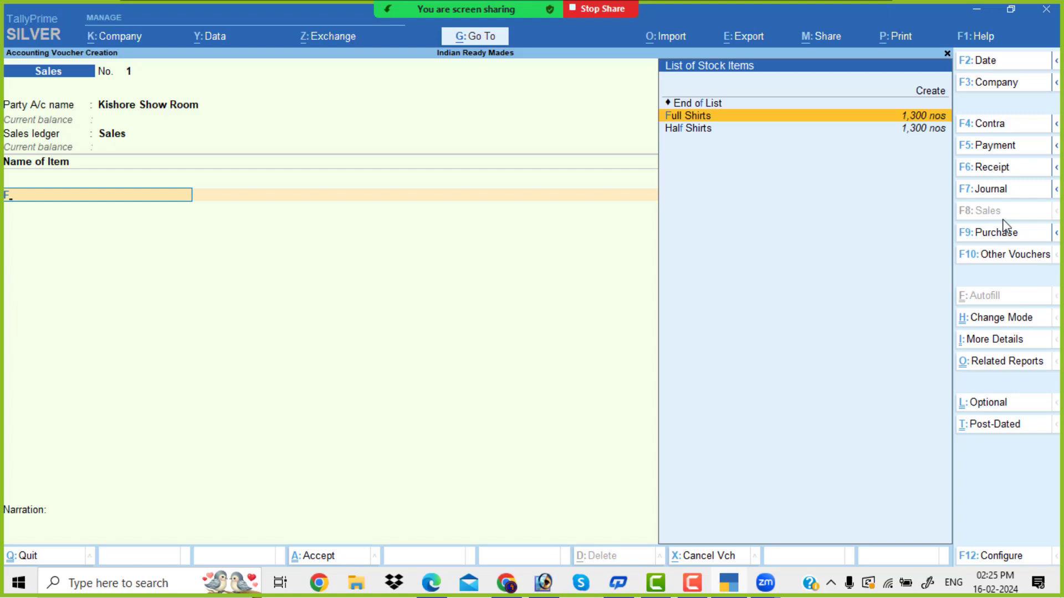
key("Return")
key("alt+Tab")
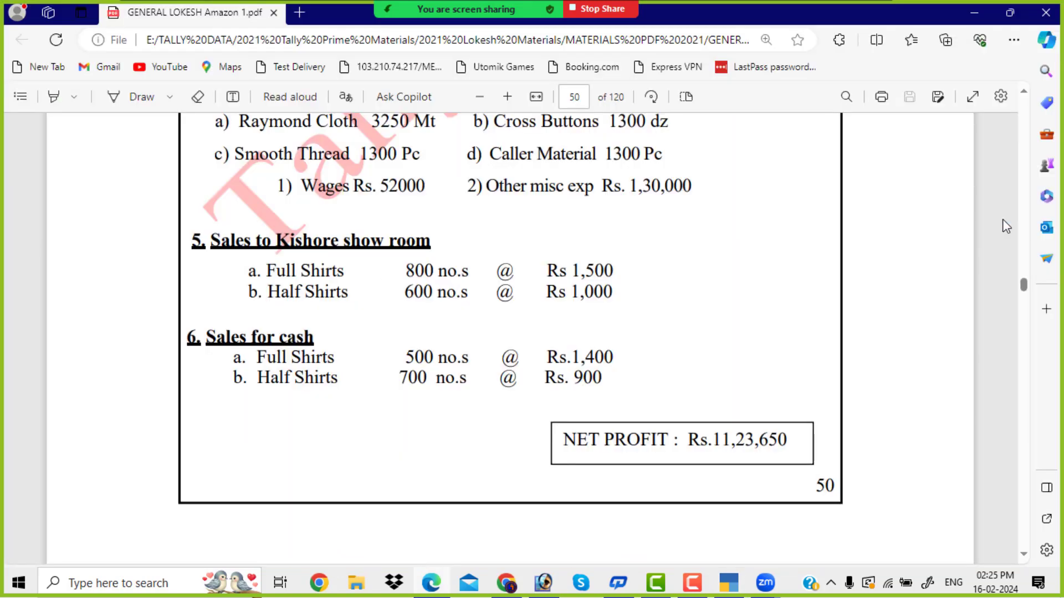
key("alt+Tab")
type("800")
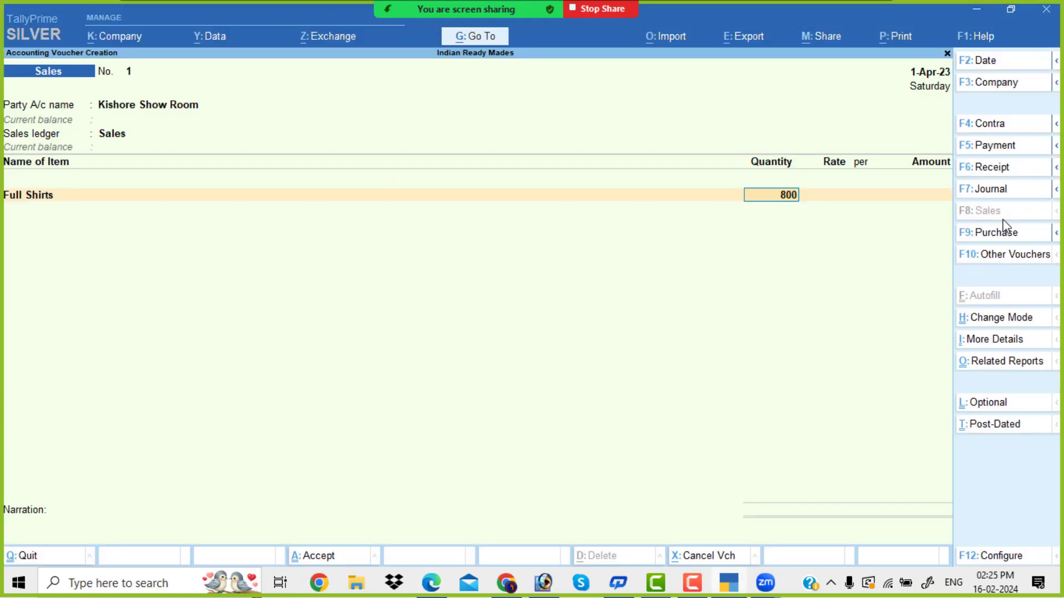
key("Return")
type("1500")
key("Return")
key("Return")
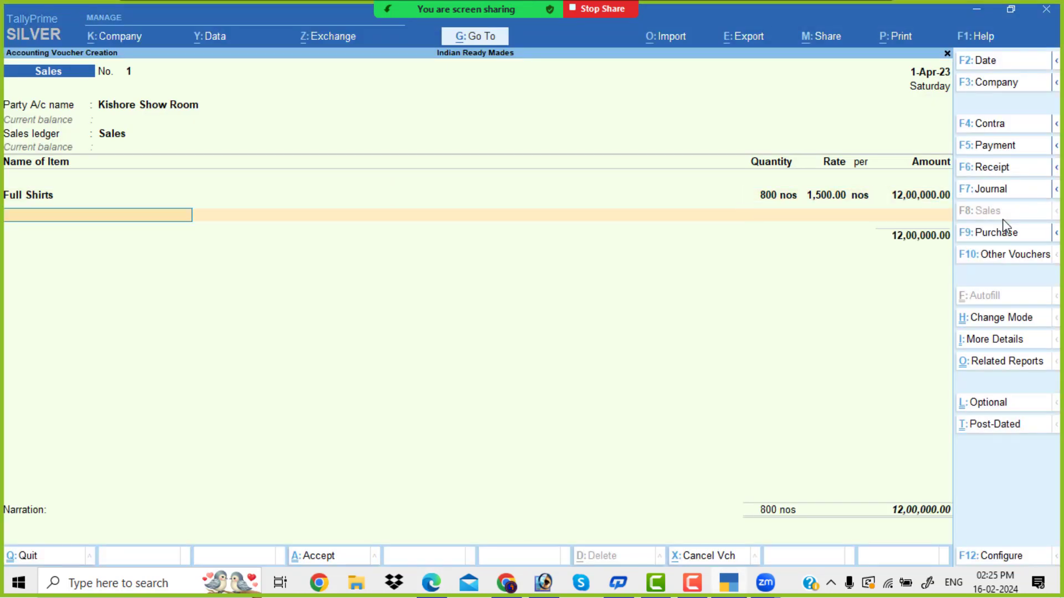
Step: Check the second item of the Kishore show room sale in the PDF and add Half Shirts, 600 nos at 1,000
type("h")
key("Return")
key("alt+Tab")
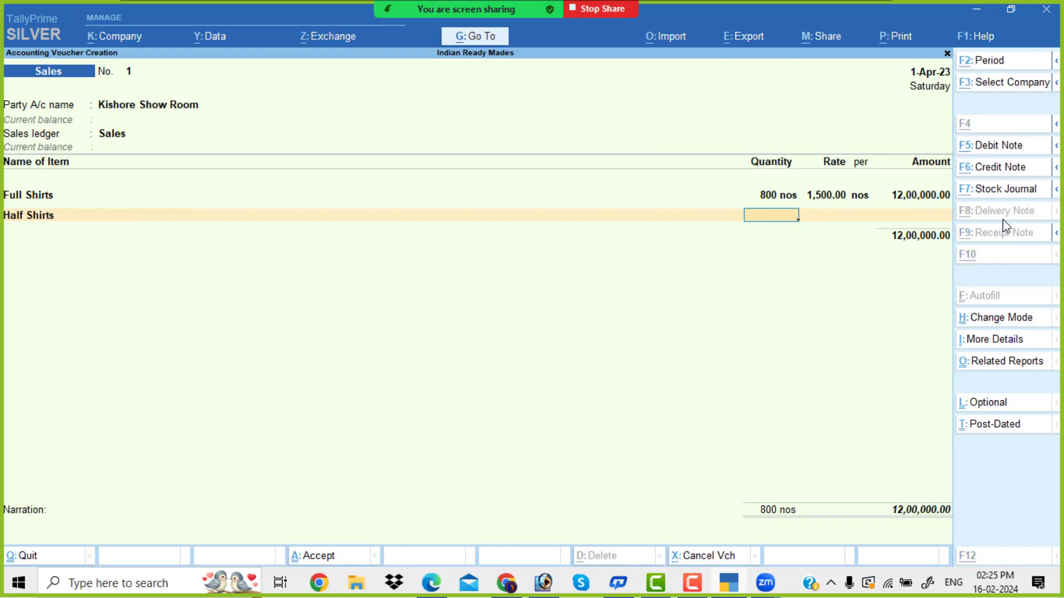
key("alt+Tab")
type("600")
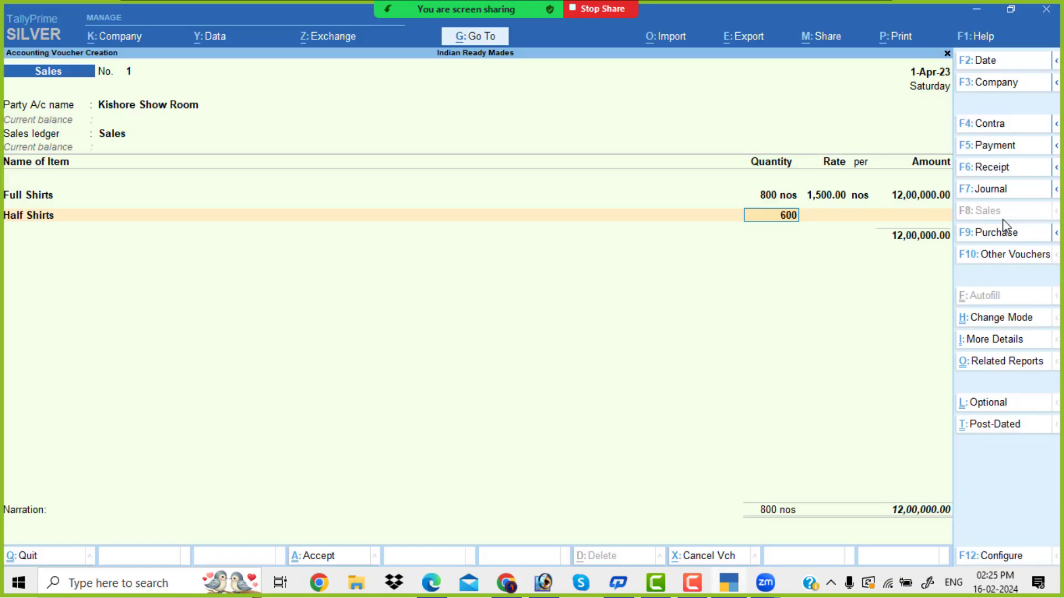
key("Return")
type("1,000")
key("Return")
key("Return")
key("Return")
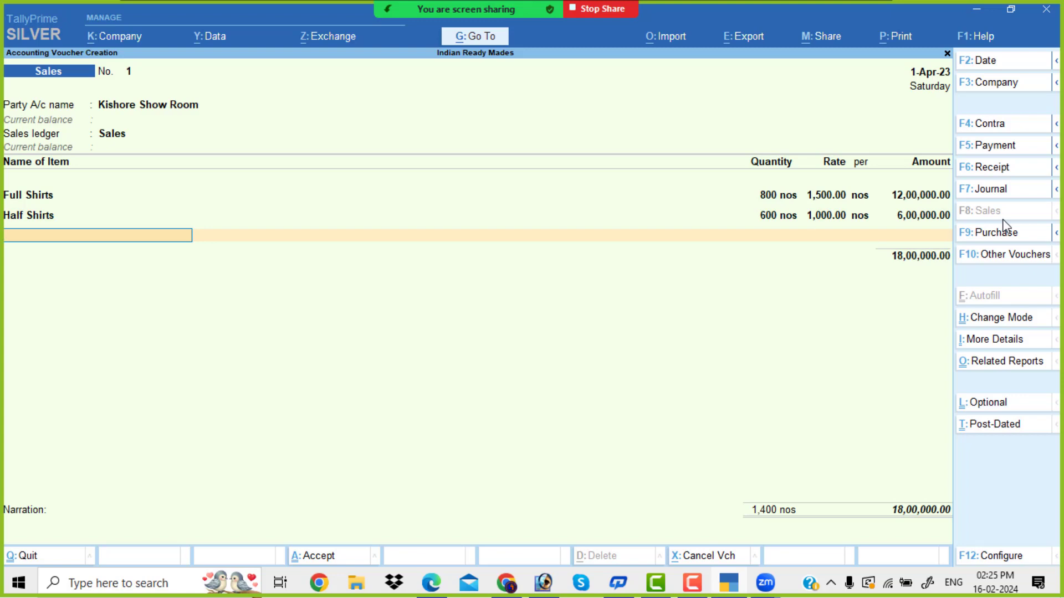
Step: End the item and ledger lists of the Kishore Show Room sale and save the voucher
key("Return")
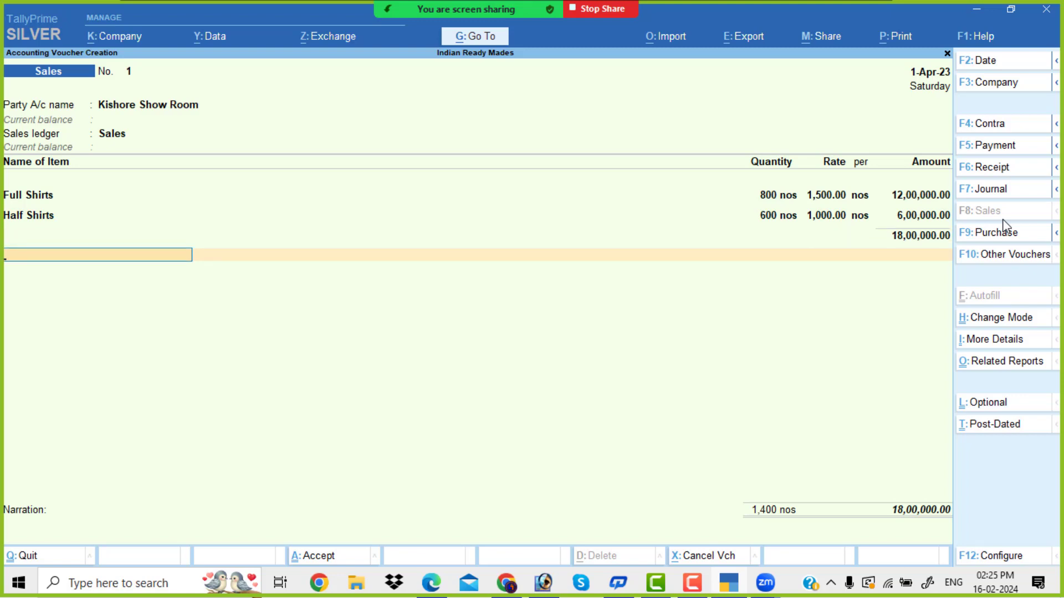
key("Return")
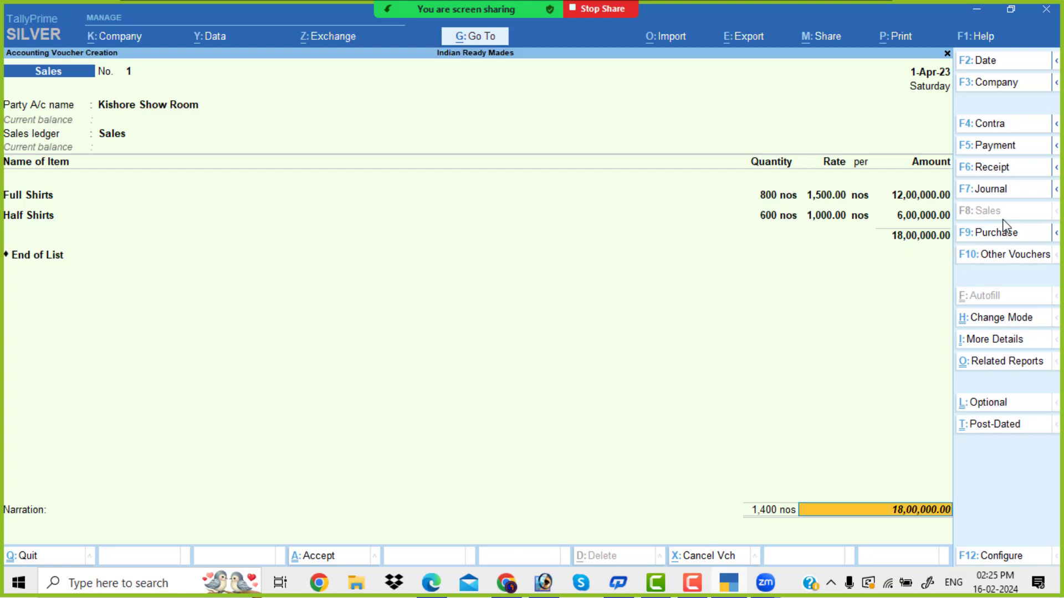
key("Return")
key("Return")
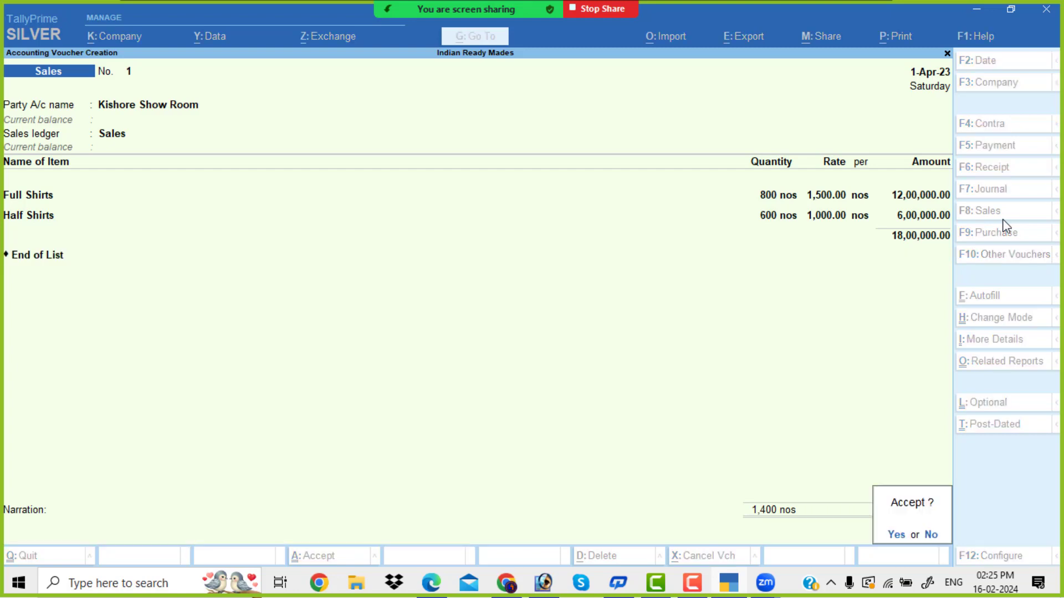
key("Return")
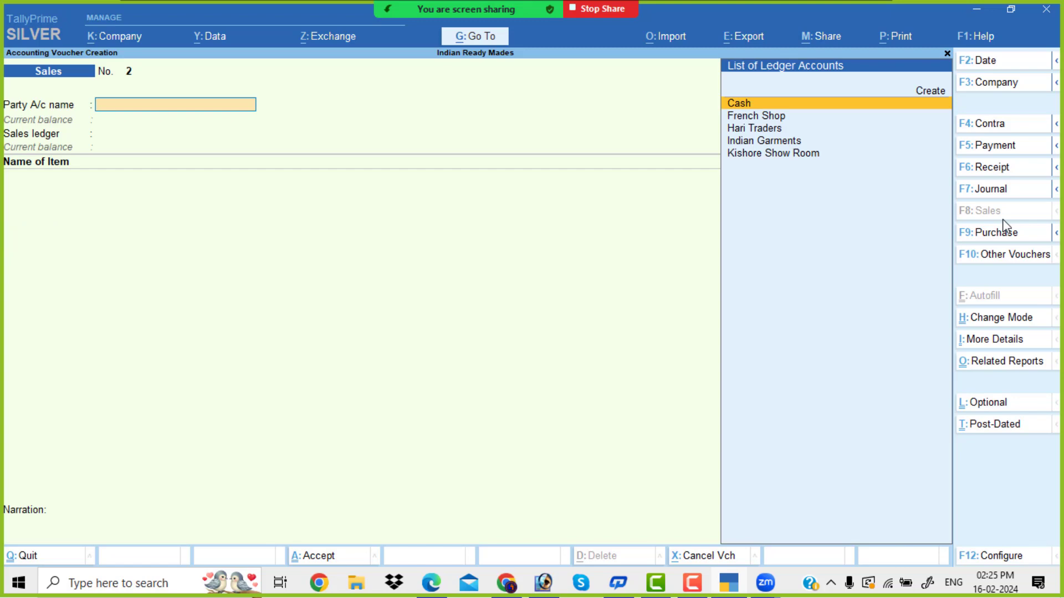
Step: Start the cash sales voucher with Cash as the party, the default party details and the Sales ledger
key("Return")
key("Return")
key("Return")
key("Return")
key("Return")
key("Return")
key("Return")
key("Return")
key("Return")
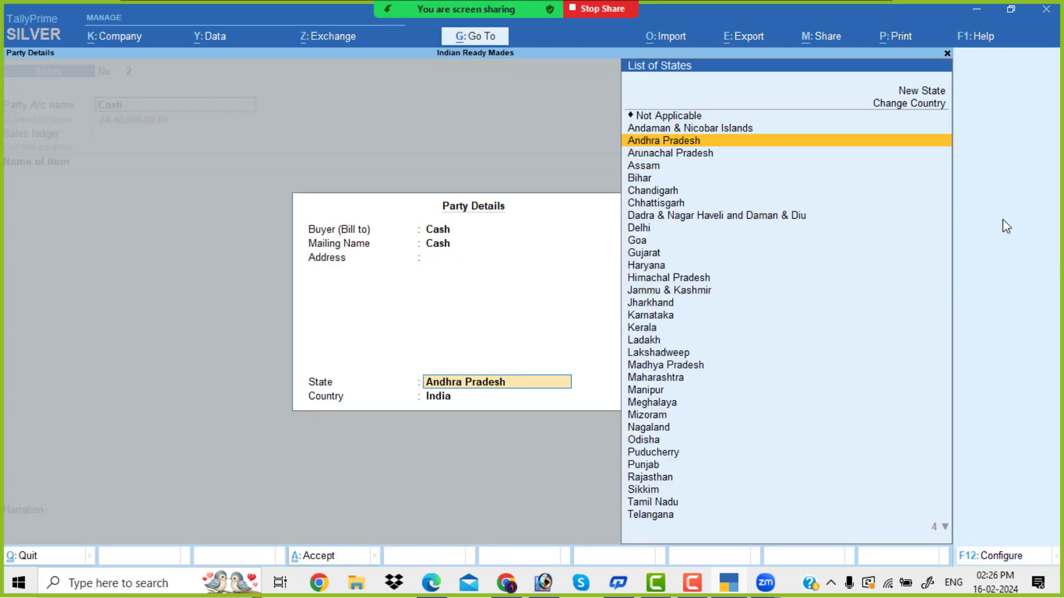
key("Return")
key("Return")
key("Return")
Step: Check the cash sale in the PDF and add Full Shirts, 500 nos at 1,400, to the cash sales voucher
key("alt+Tab")
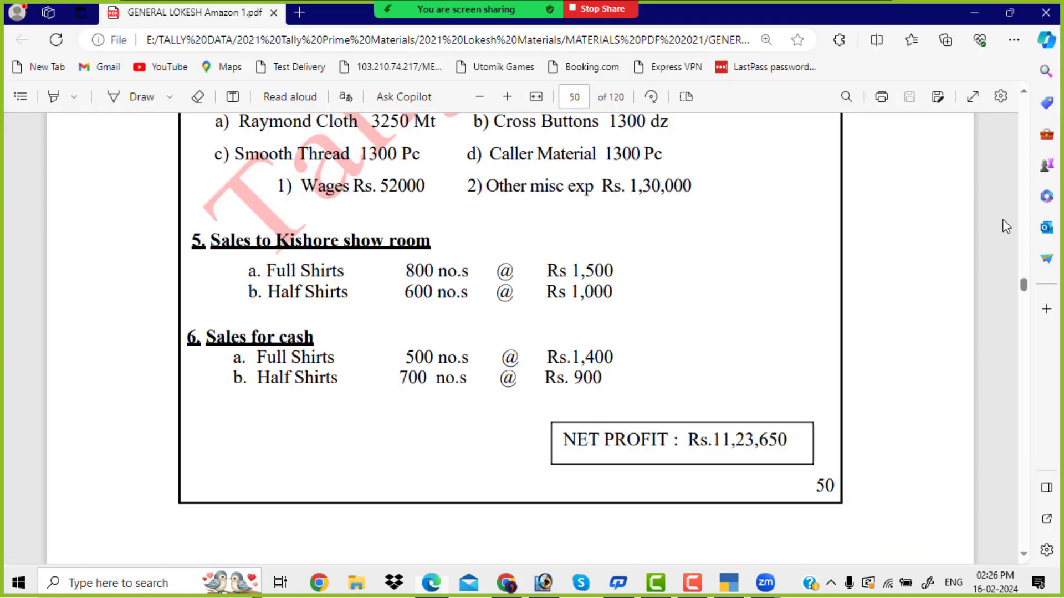
key("alt+Tab")
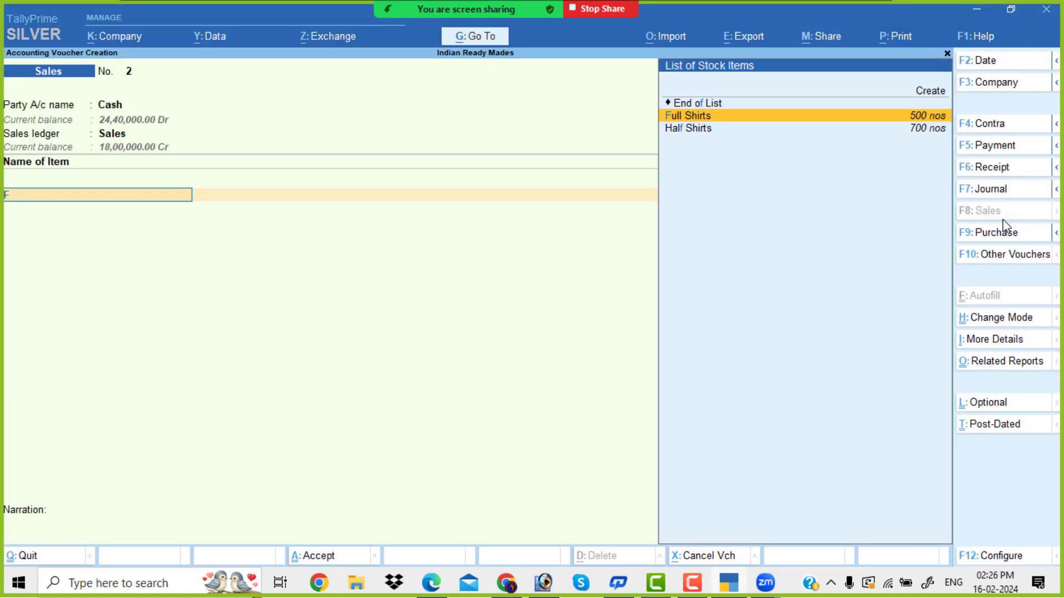
key("Return")
key("alt+Tab")
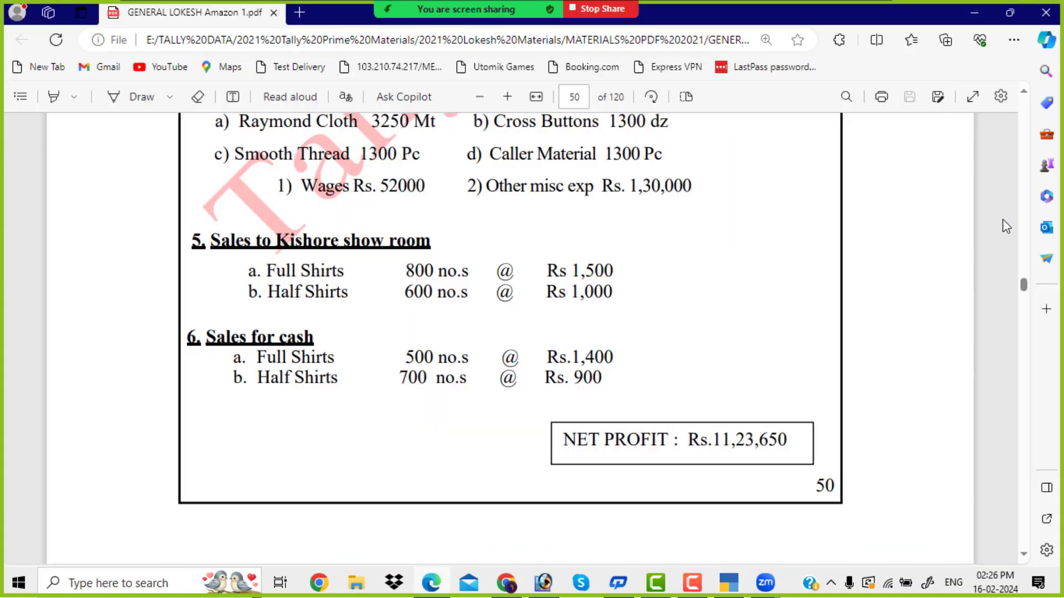
key("alt+Tab")
type("500")
key("Return")
type("140")
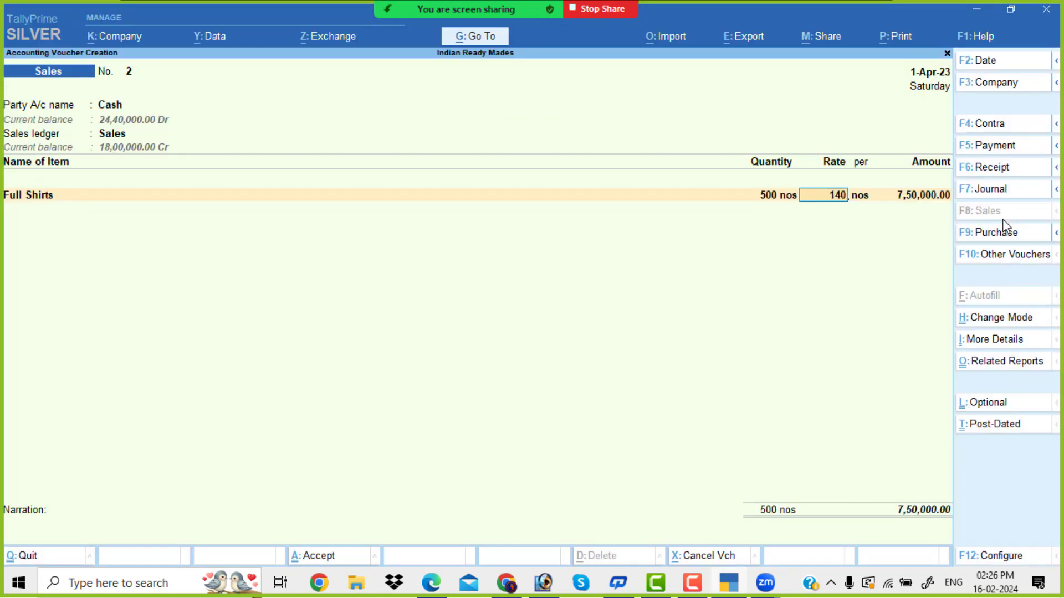
type("0")
key("Return")
key("Return")
Step: Check the second cash sale item in the PDF and add Half Shirts, 700 nos at 900
type("H")
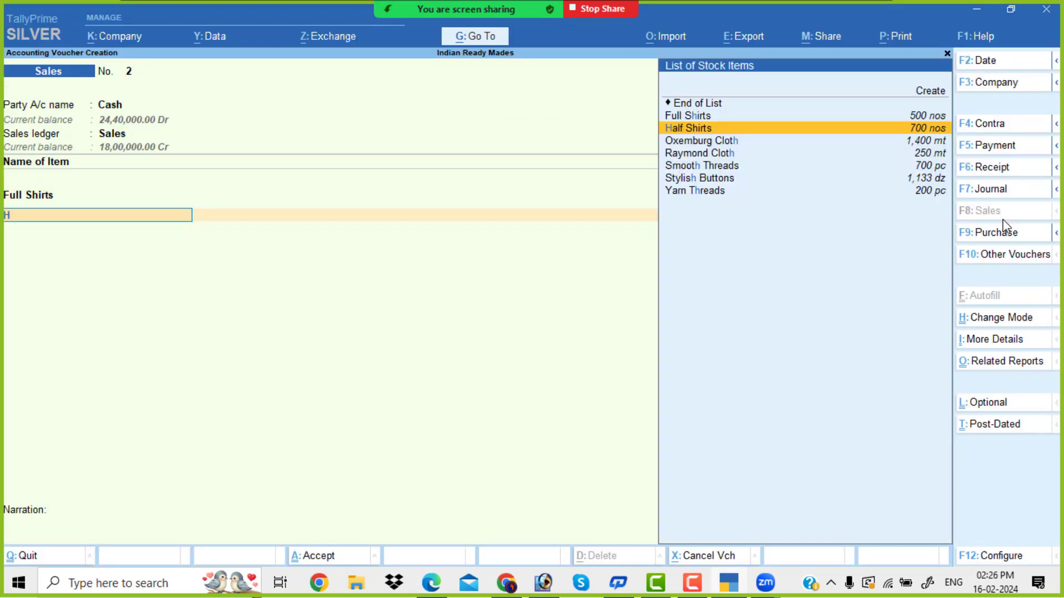
key("Return")
key("alt+Tab")
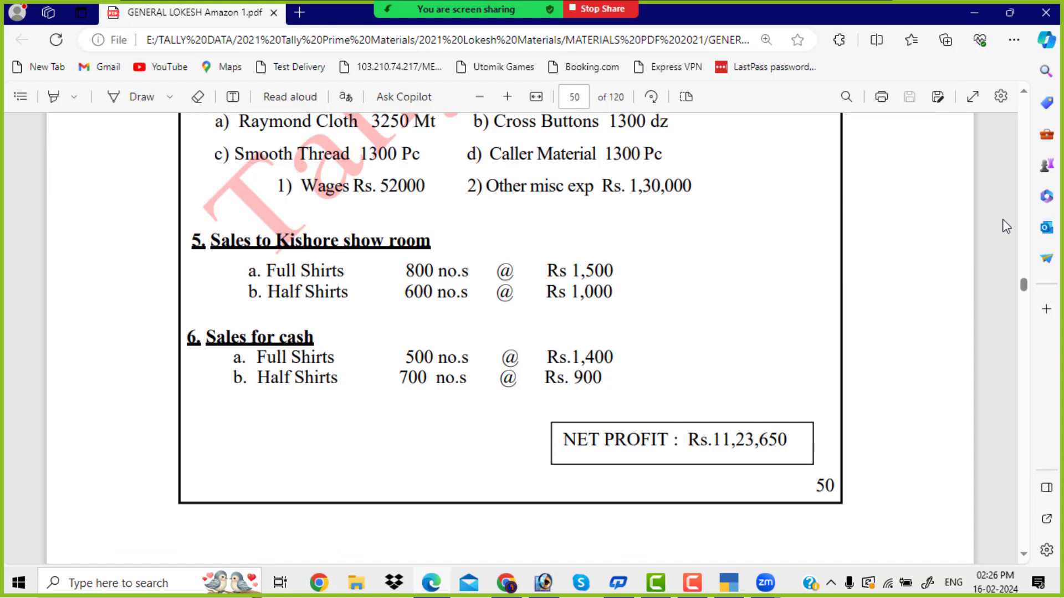
key("alt+Tab")
type("700")
key("Return")
type("90")
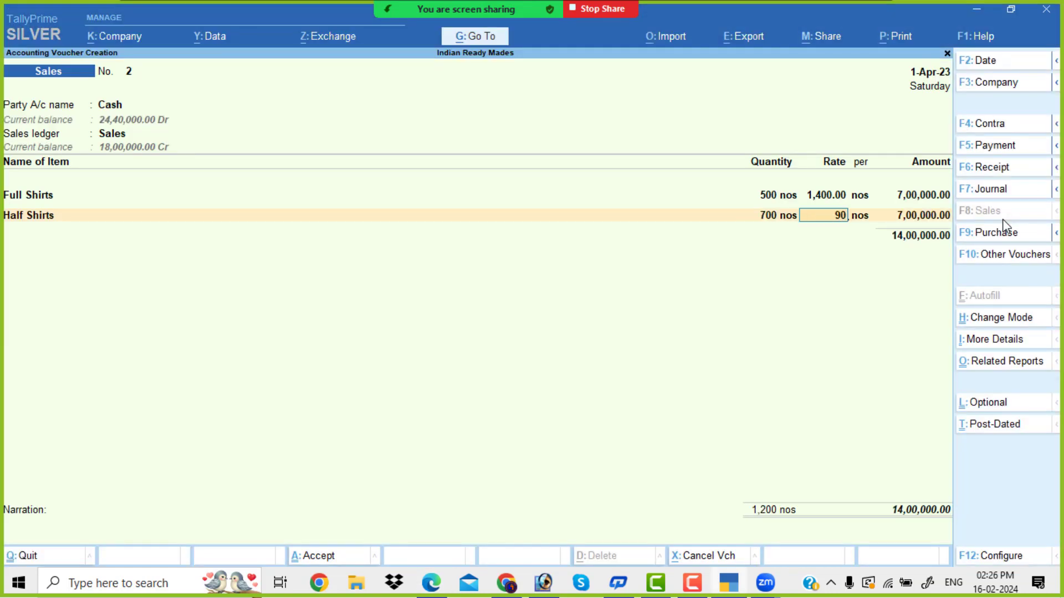
type("0")
key("Return")
key("Return")
Step: End the item and ledger lists, save the cash sales voucher without a narration and leave voucher entry
key("Return")
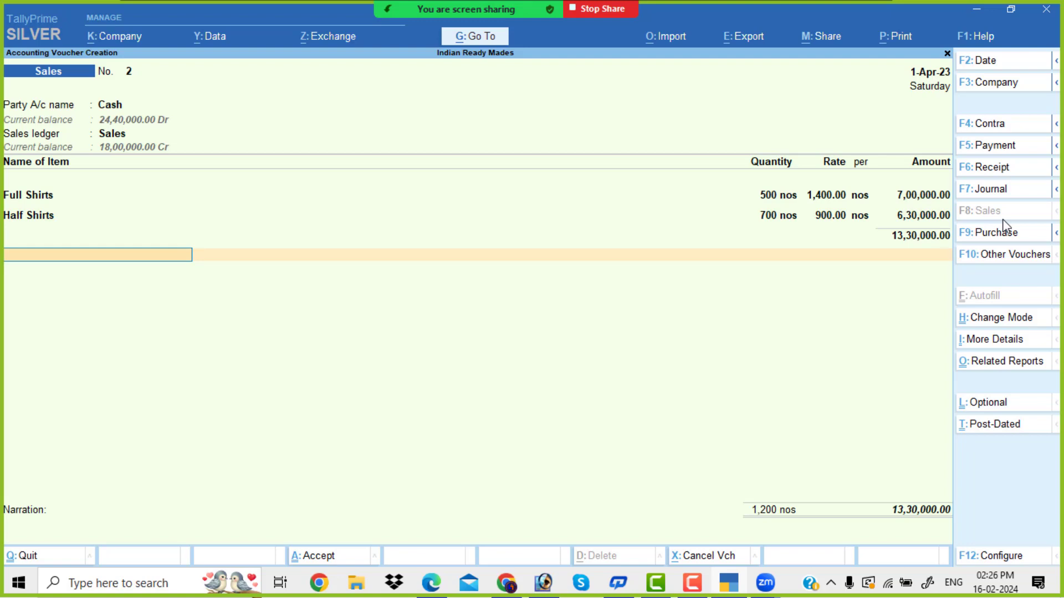
key("Return")
key("Return")
key("Return")
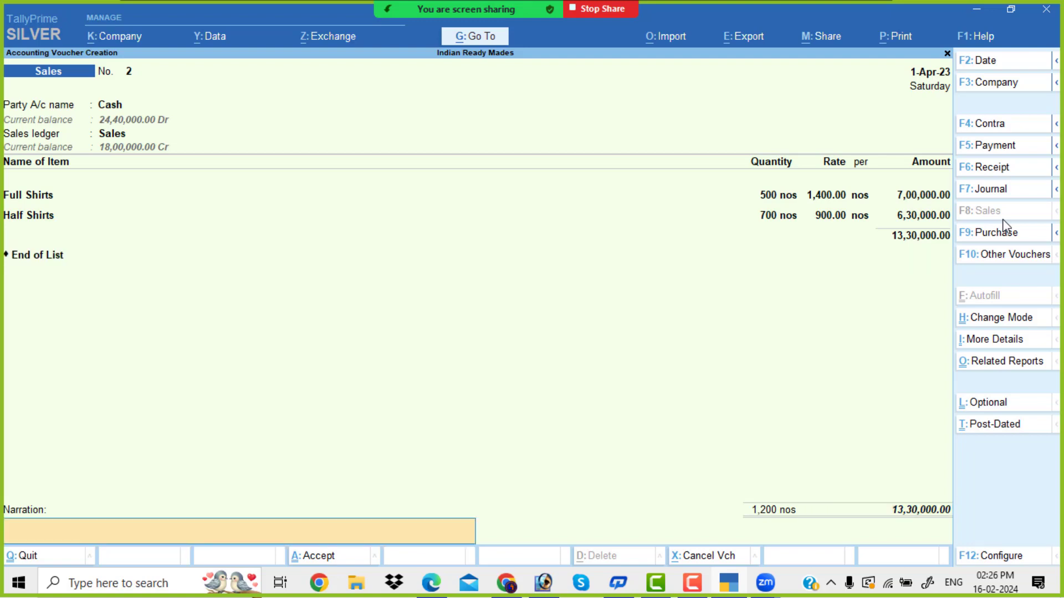
key("Return")
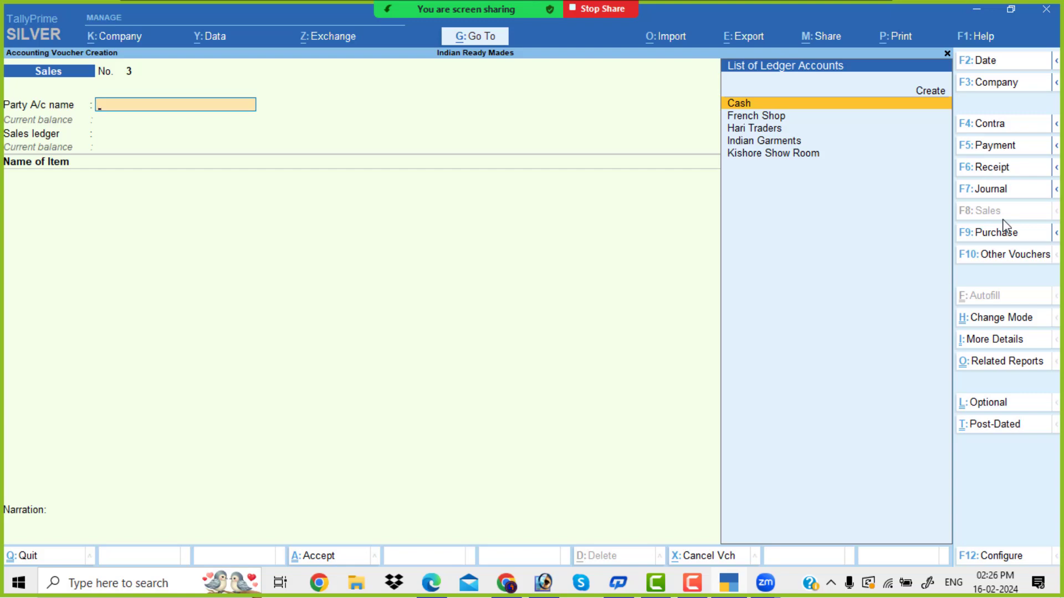
key("Escape")
key("y")
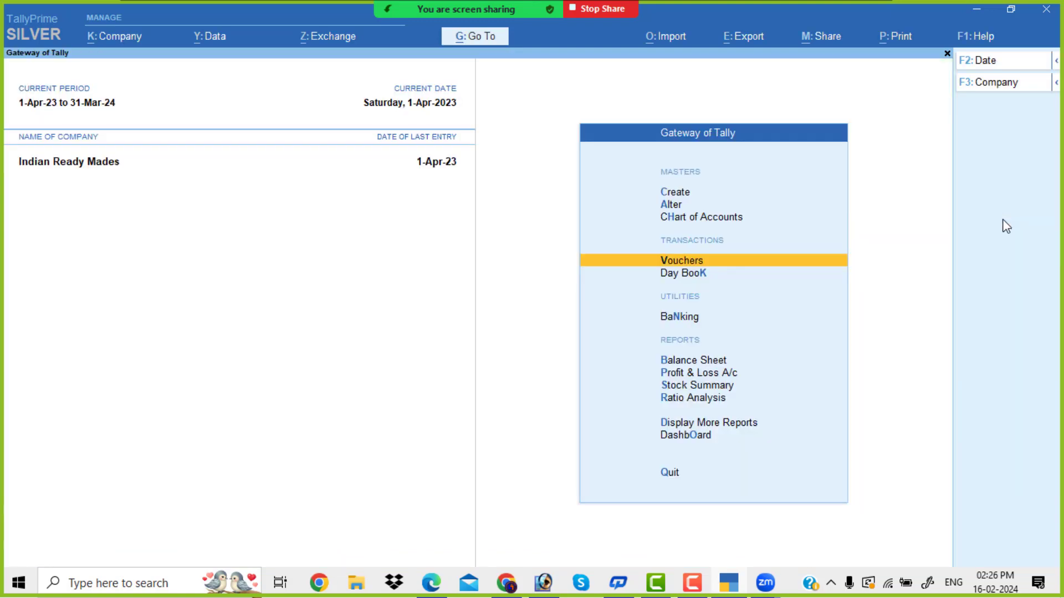
Step: Review the Day Book entries for 1-Apr-23 and view the Indian Garments purchase voucher, dismissing the meeting notice
key("Down")
key("Return")
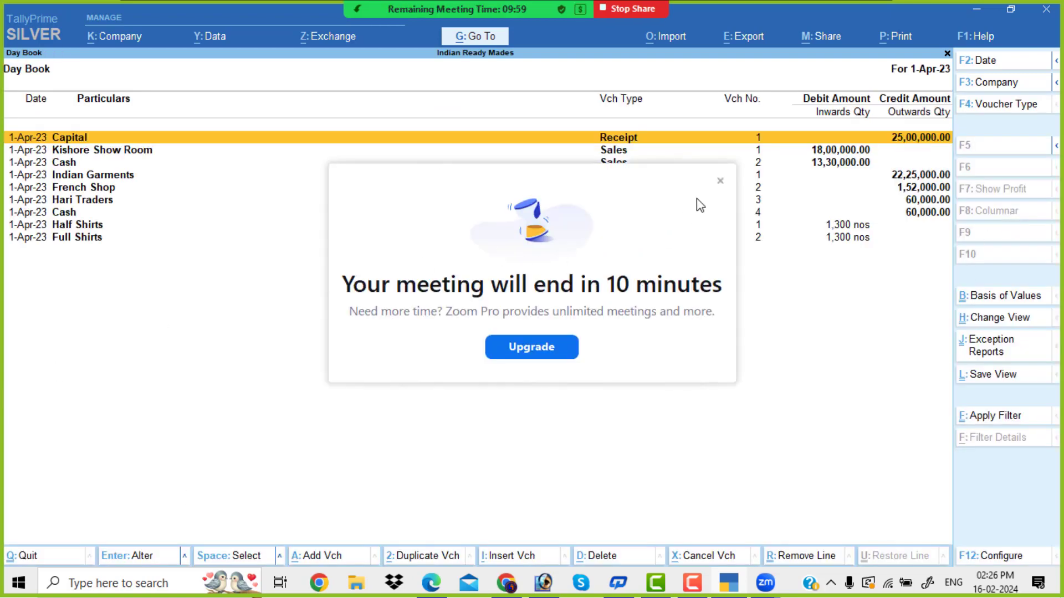
left_click(720, 181)
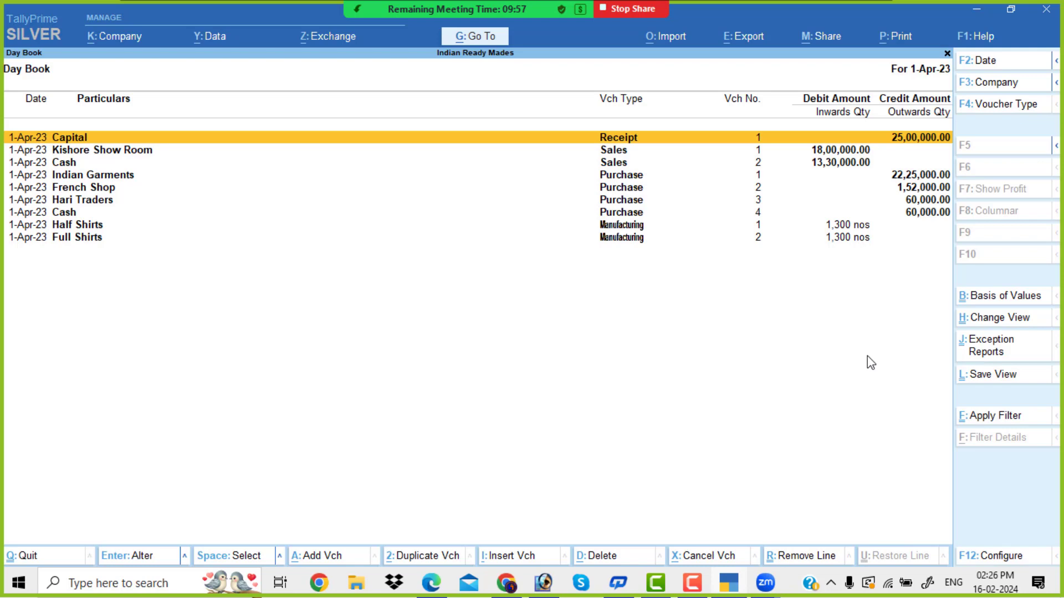
key("Down")
key("Down")
key("Down")
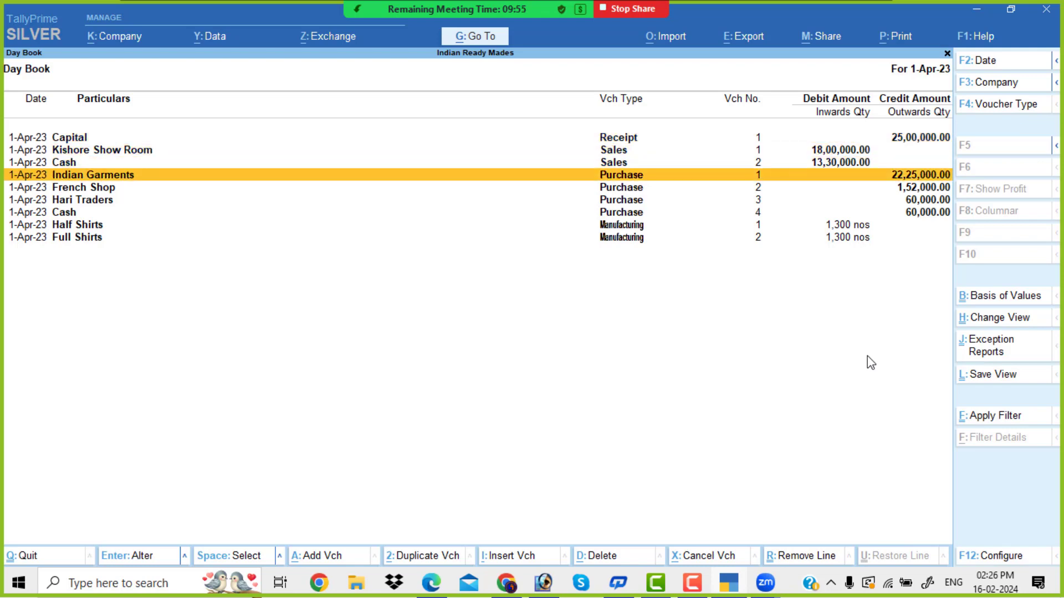
key("Return")
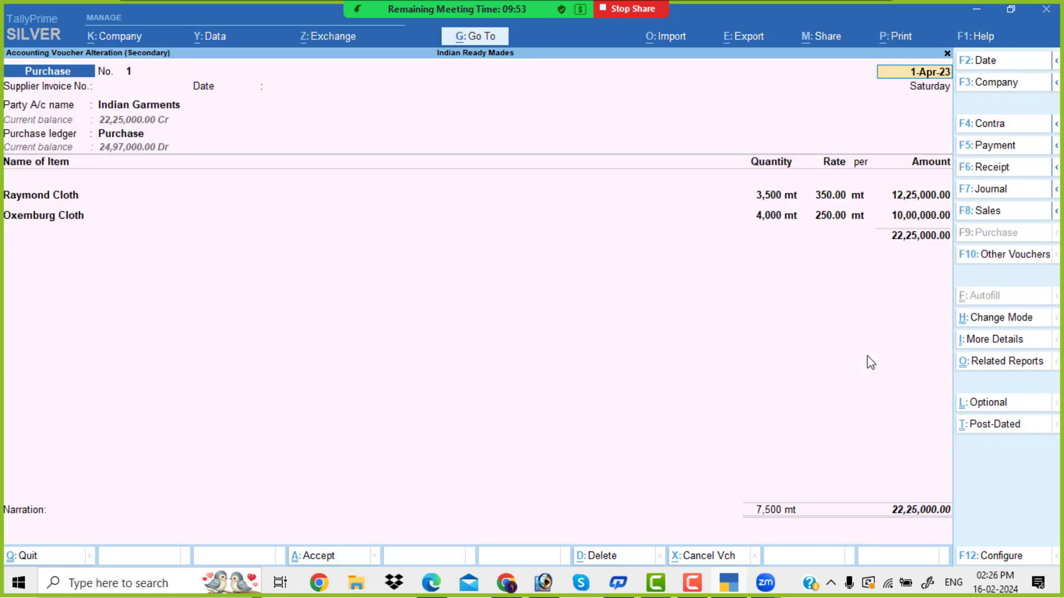
key("ctrl+q")
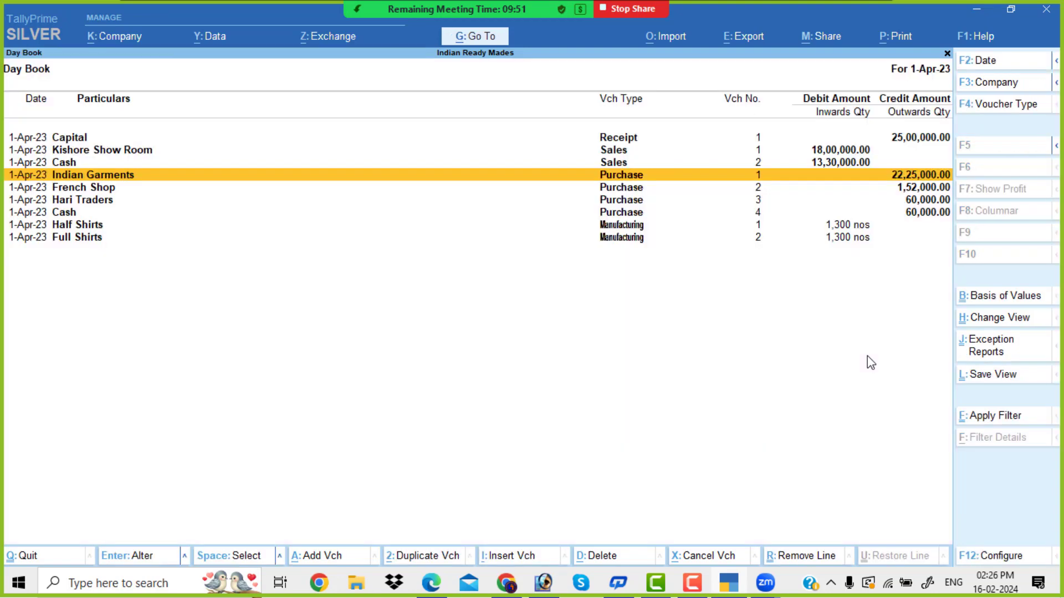
key("Escape")
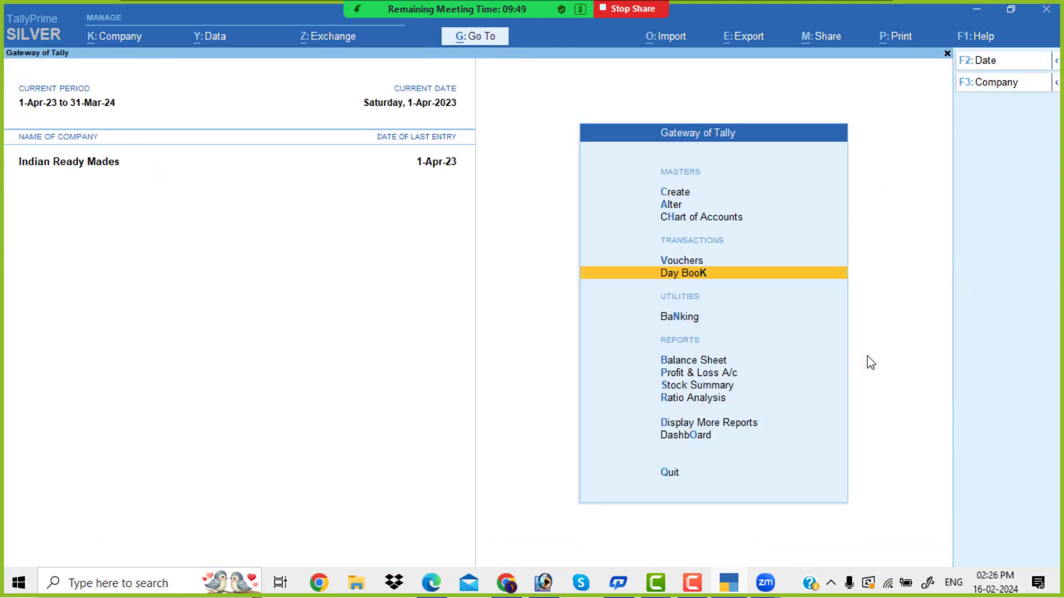
Step: Examine the Profit & Loss A/c in detailed format from Opening Stock down to Nett Profit
key("Down")
key("Down")
key("Down")
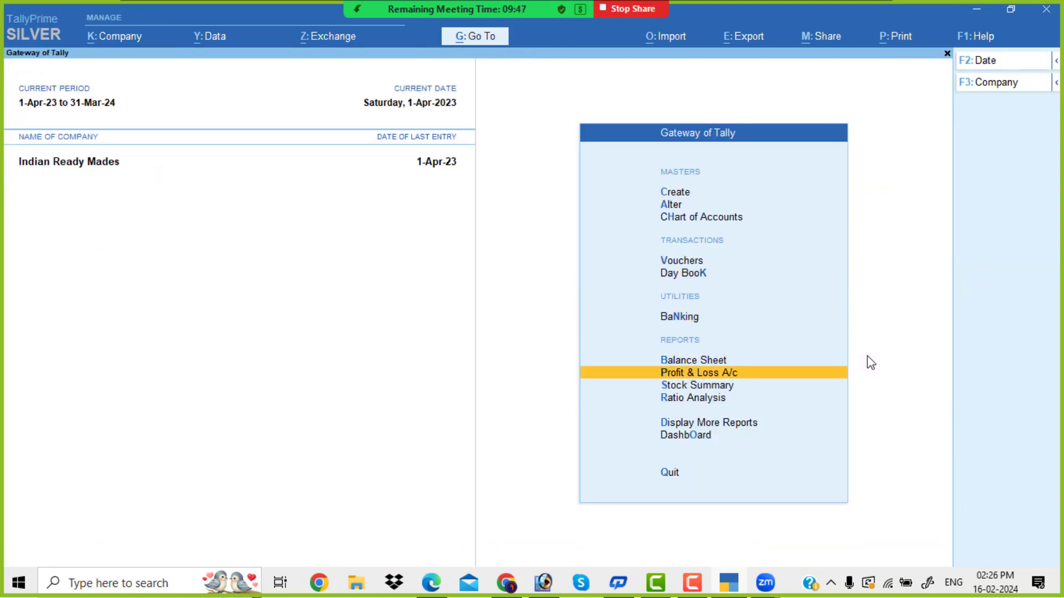
key("Return")
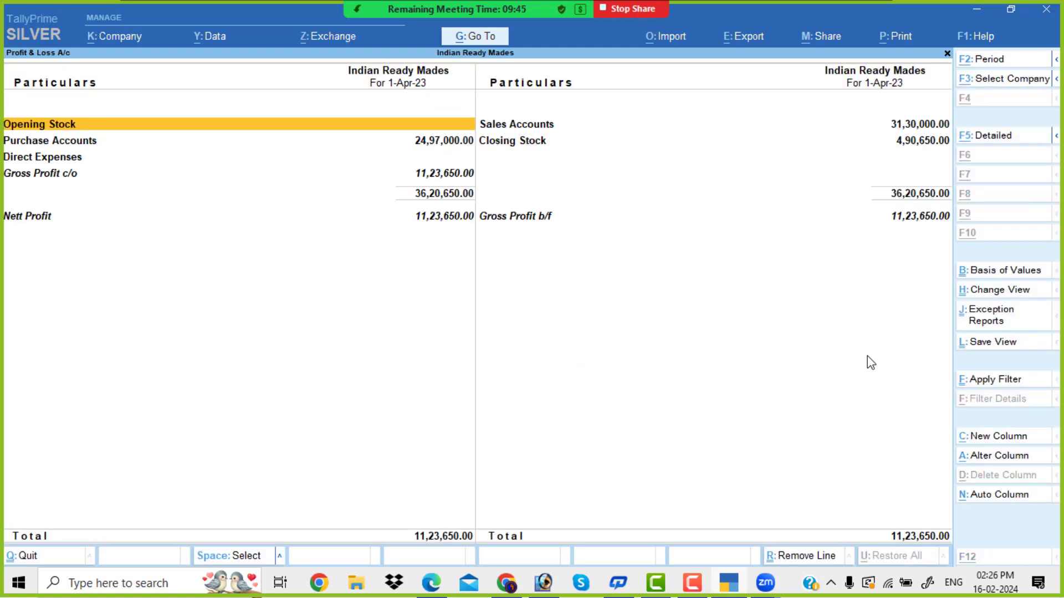
key("alt+F5")
key("Down")
key("Down")
key("Down")
key("Down")
key("Down")
key("Down")
key("Down")
key("Down")
key("Down")
key("Down")
key("Down")
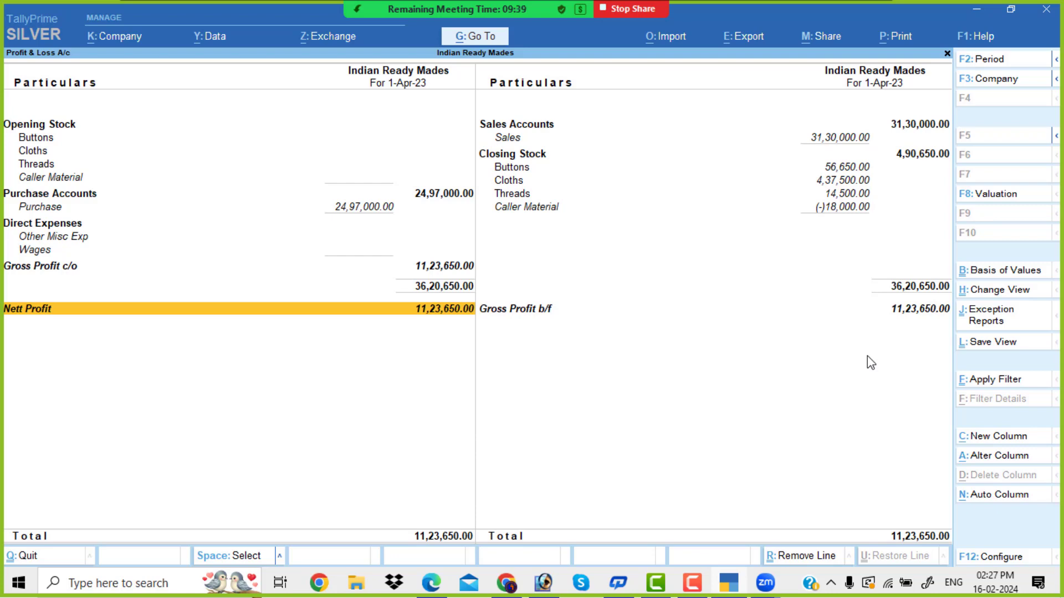
Step: Compare the nett profit with the net profit given in the PDF and close the Profit & Loss A/c
key("alt+Tab")
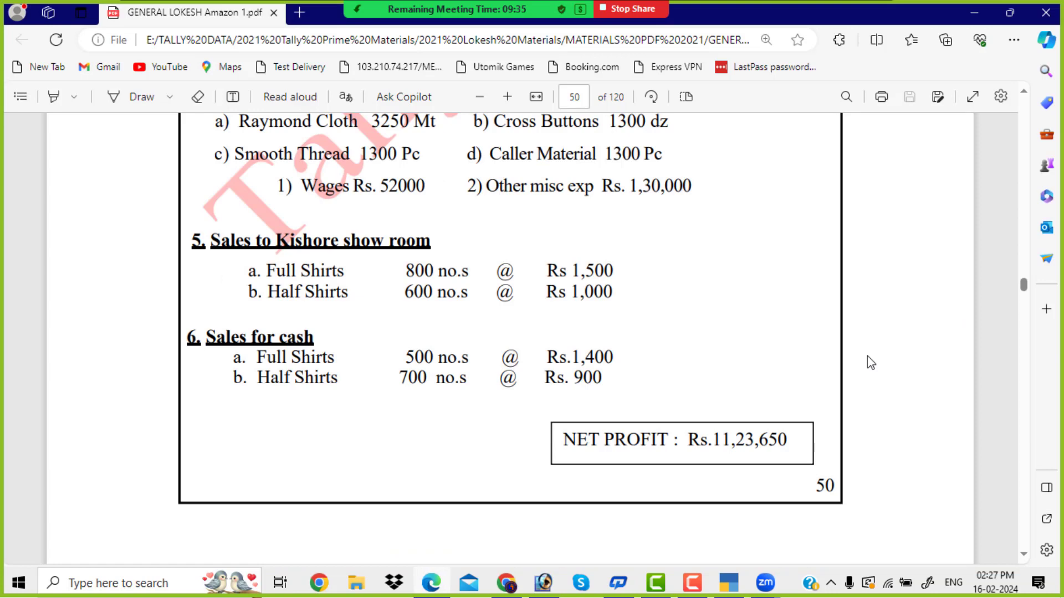
key("alt+Tab")
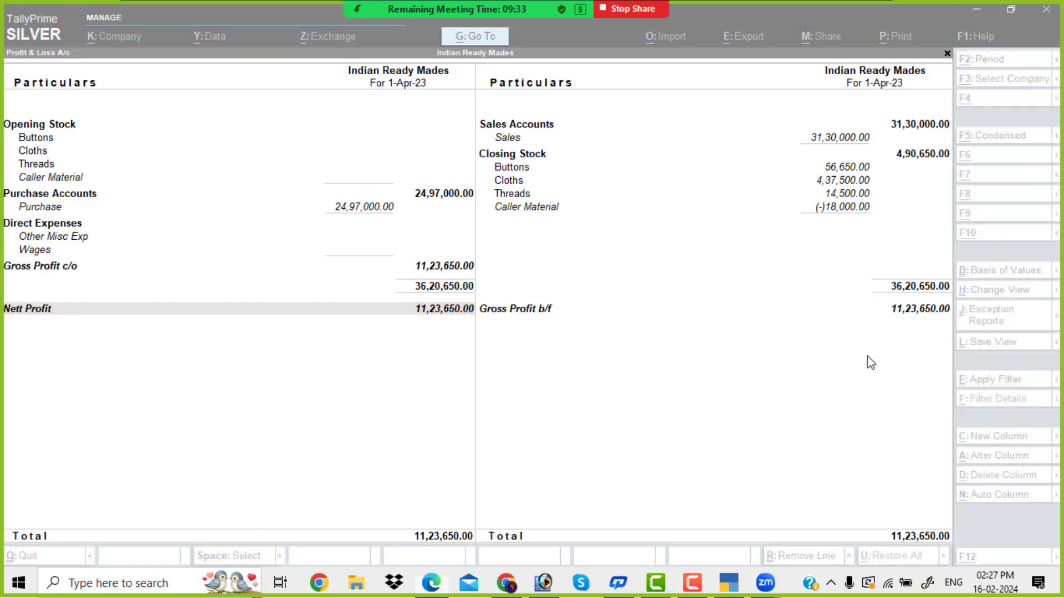
key("Escape")
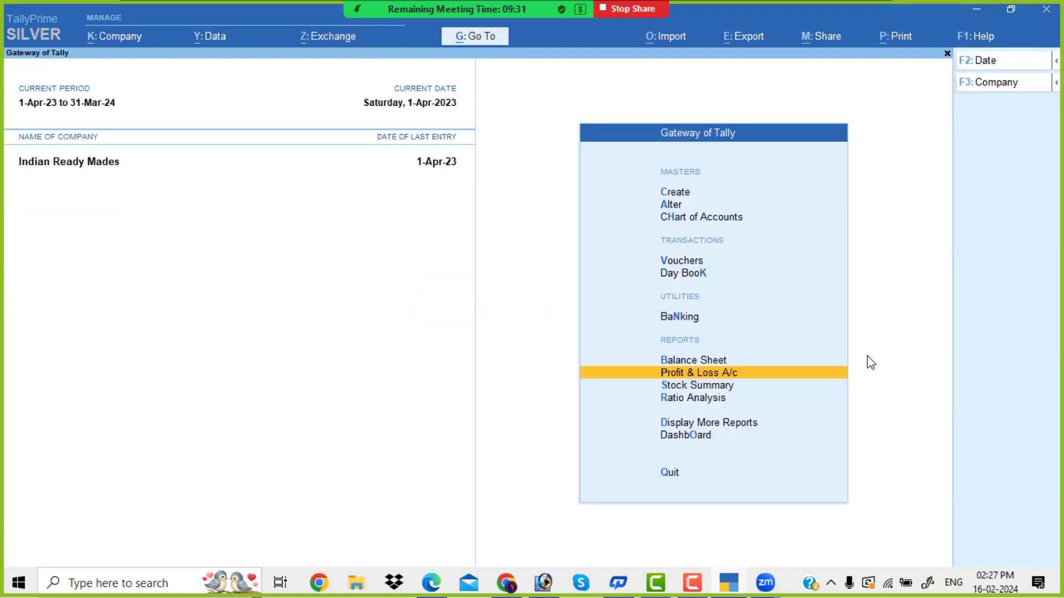
Step: View the Stock Summary in detailed format with the stock items under each group
key("Down")
key("Return")
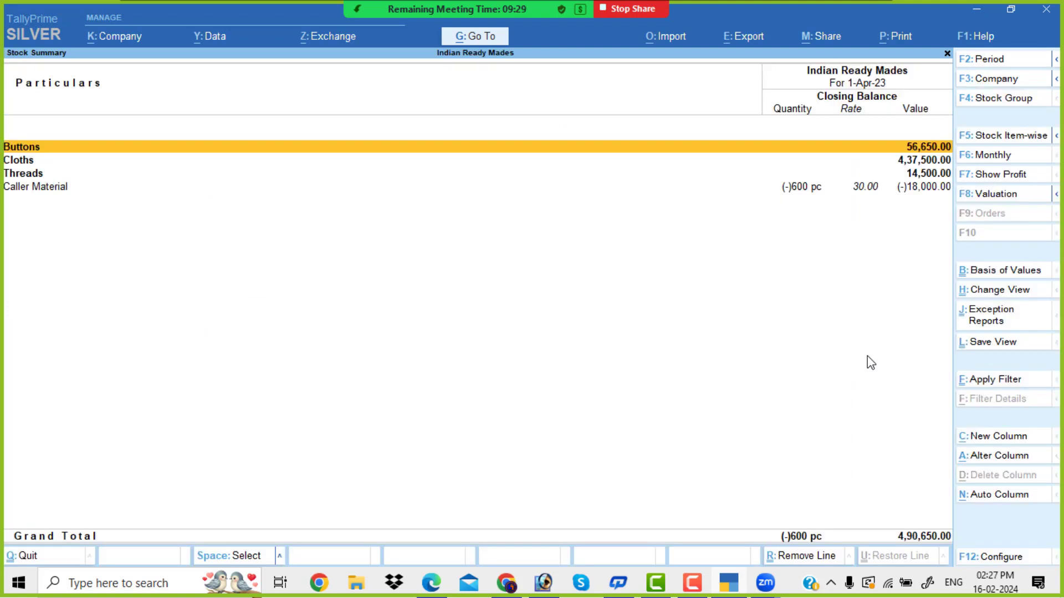
key("alt+F5")
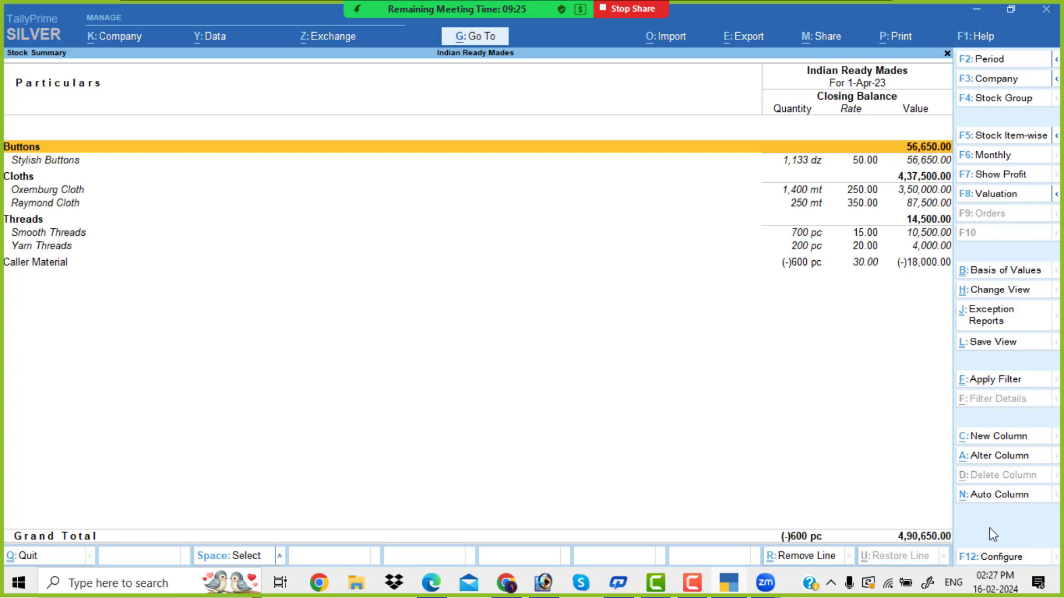
Step: Configure the Stock Summary to show goods inwards and goods outwards, and review the stock movements
left_click(997, 556)
key("Down")
key("Down")
key("Down")
key("Down")
key("Down")
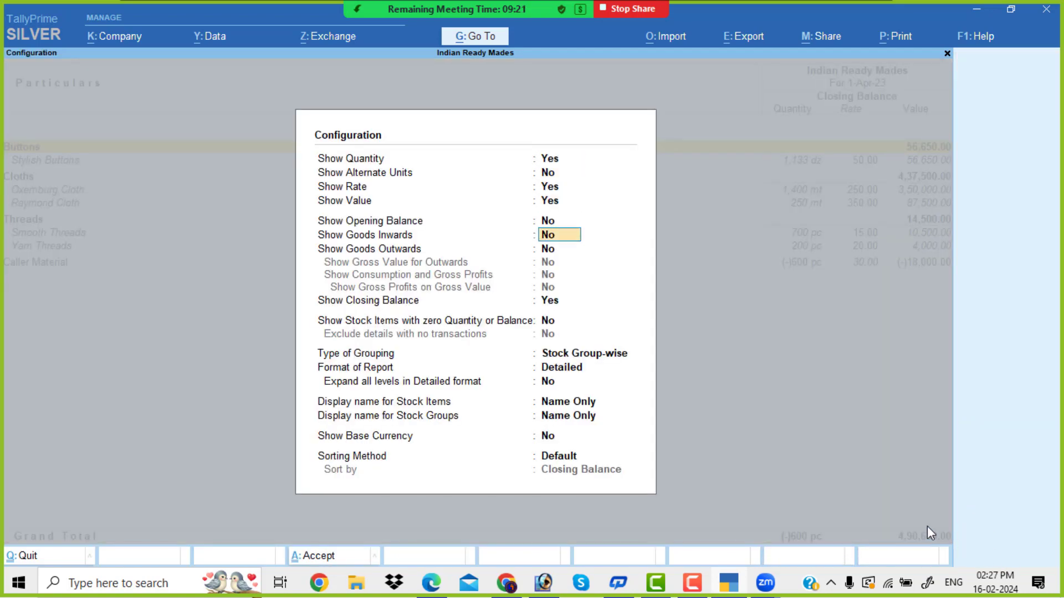
type("y")
key("Return")
type("y")
key("Return")
key("Return")
key("Return")
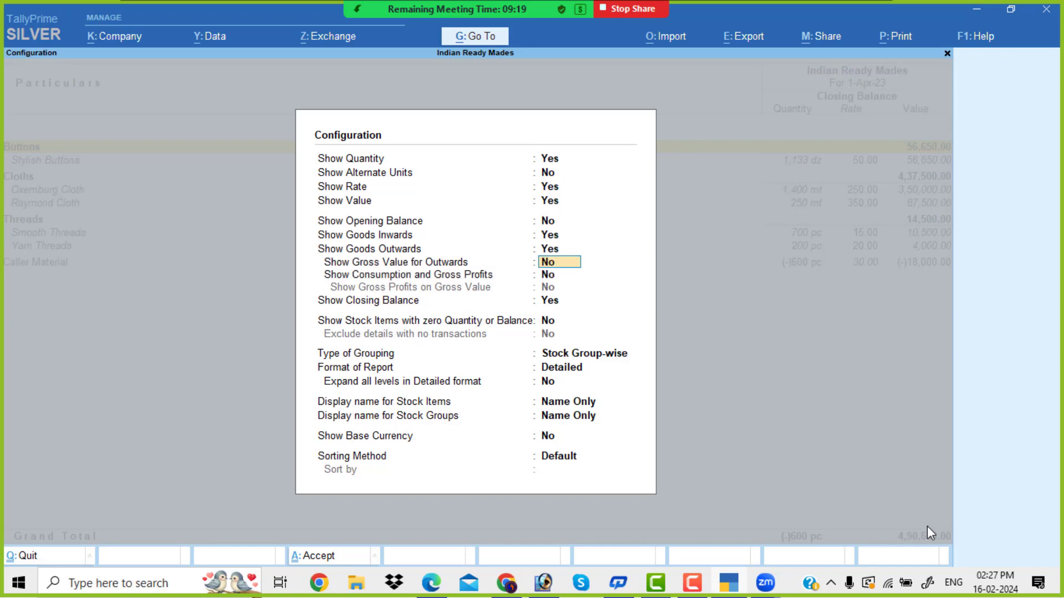
key("Return")
key("Return")
key("Return")
key("Return")
key("Return")
key("Return")
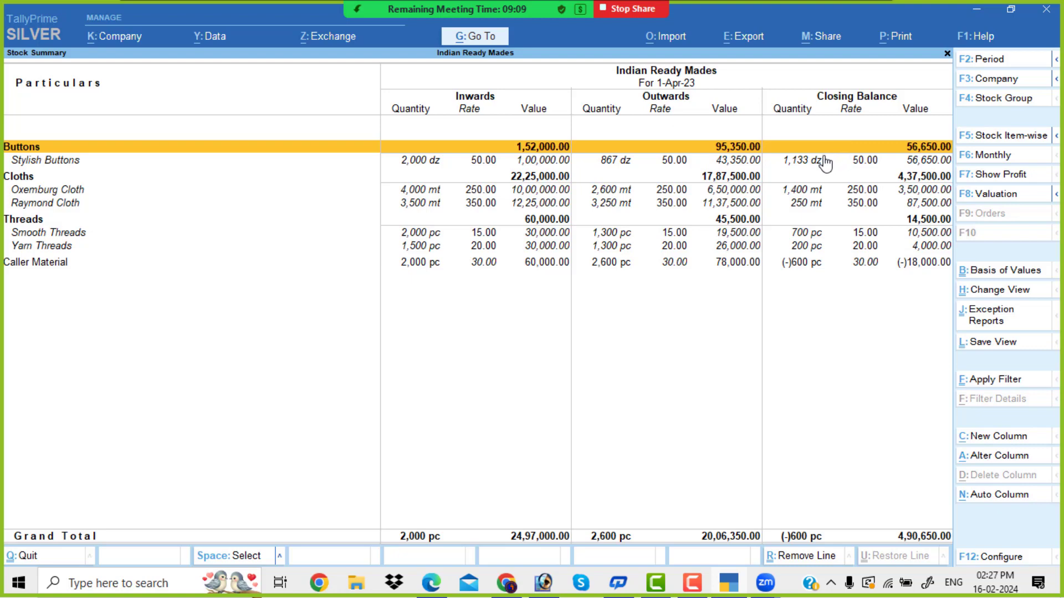
key("Escape")
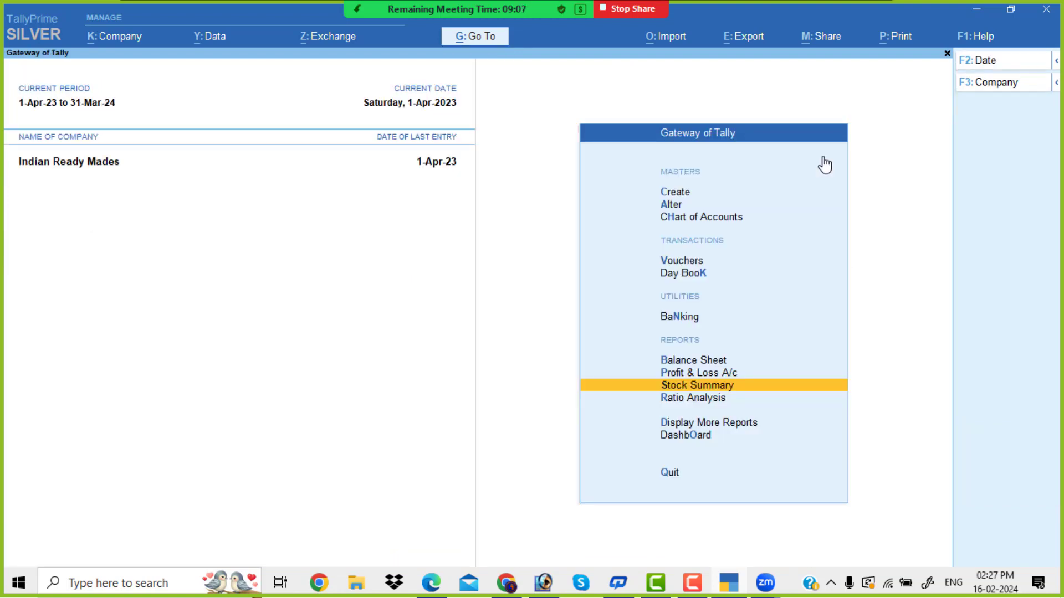
Step: Review the Dashboard tiles from Sales Trend down to Inventory Details
key("Down")
key("Down")
key("Down")
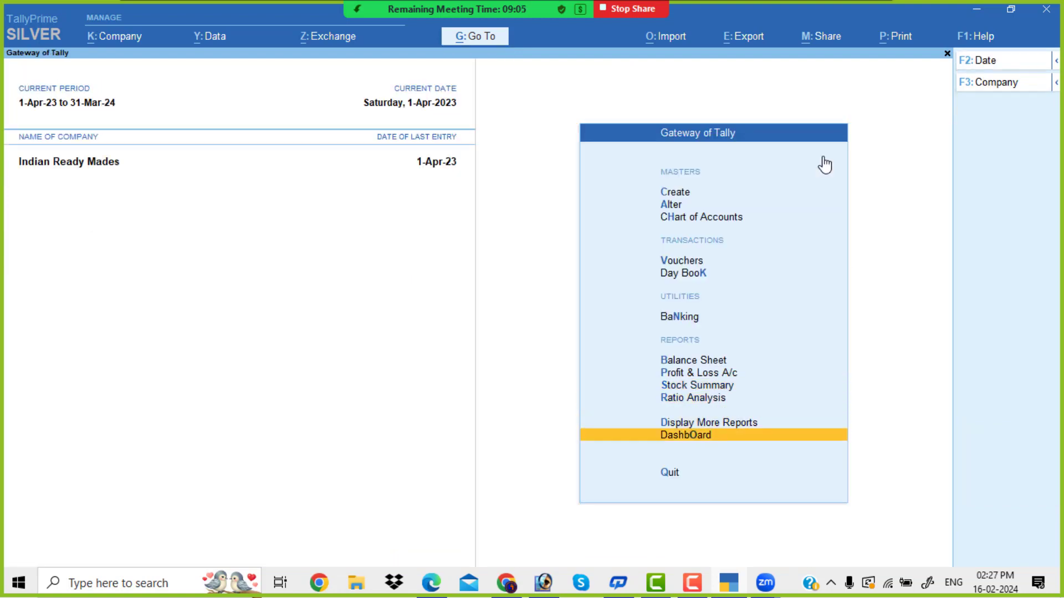
key("Return")
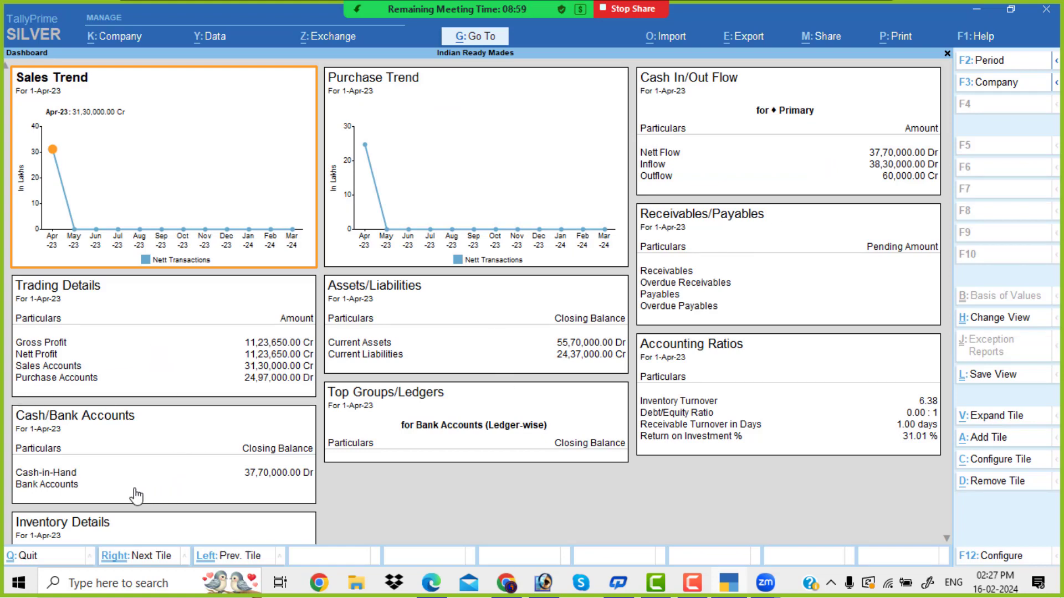
scroll(358, 467, "down", 6)
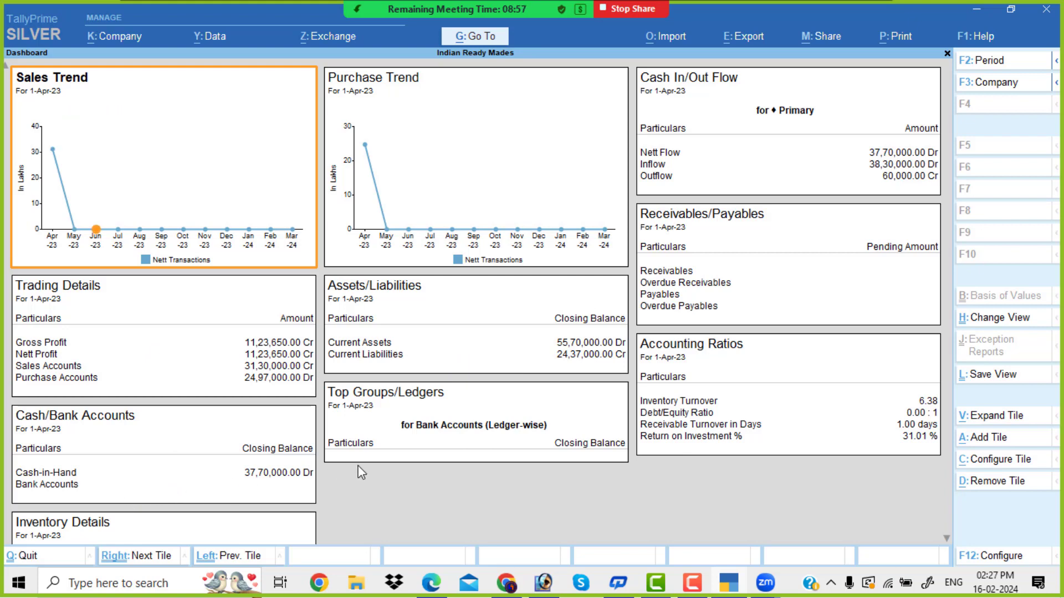
left_click(947, 538)
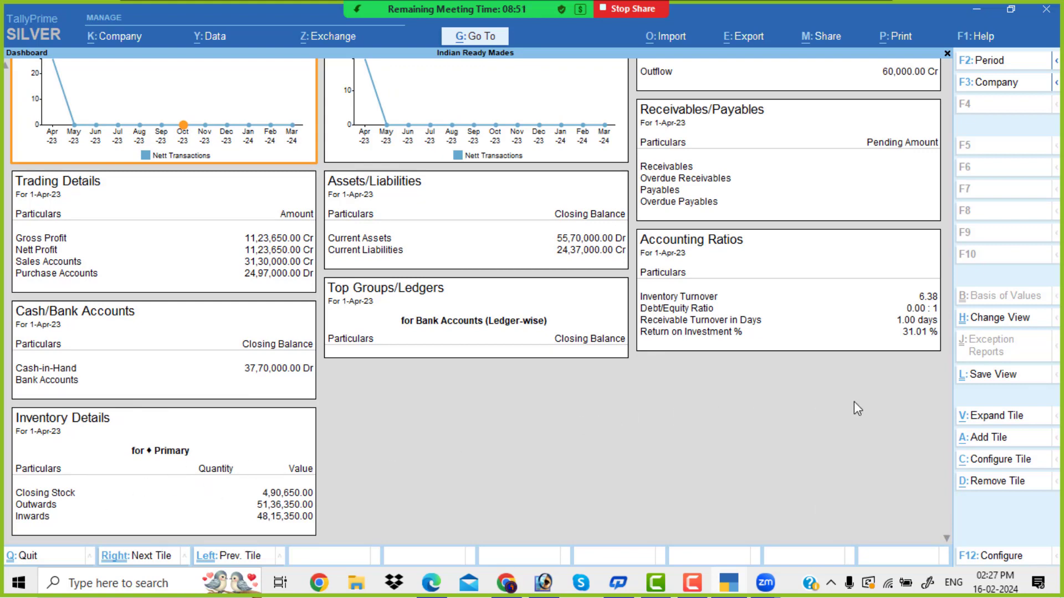
key("Escape")
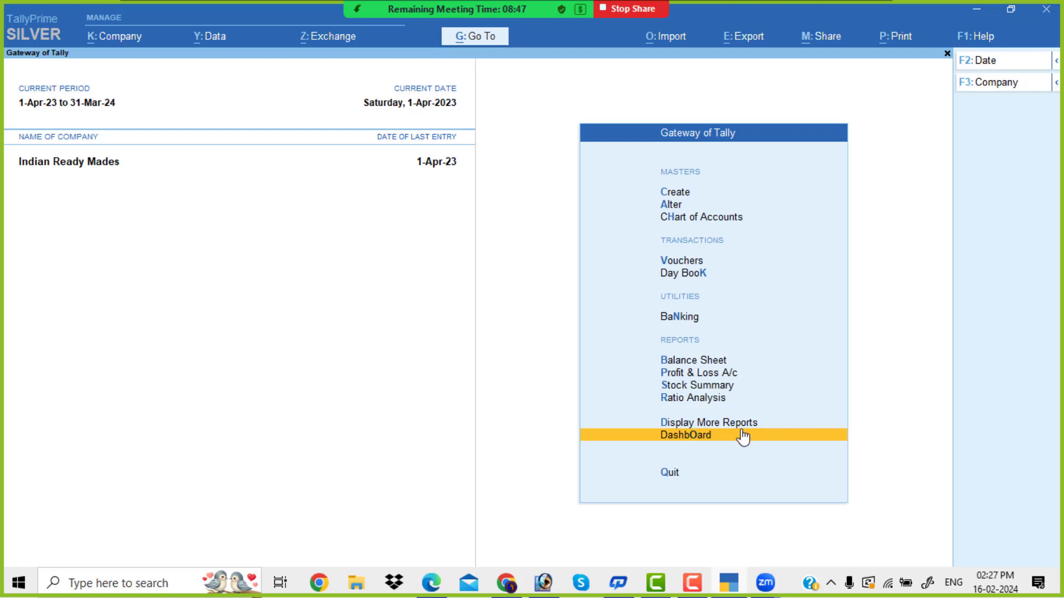
Step: Review the Sales Register and the Purchase Register among the Account Books
key("Up")
key("Return")
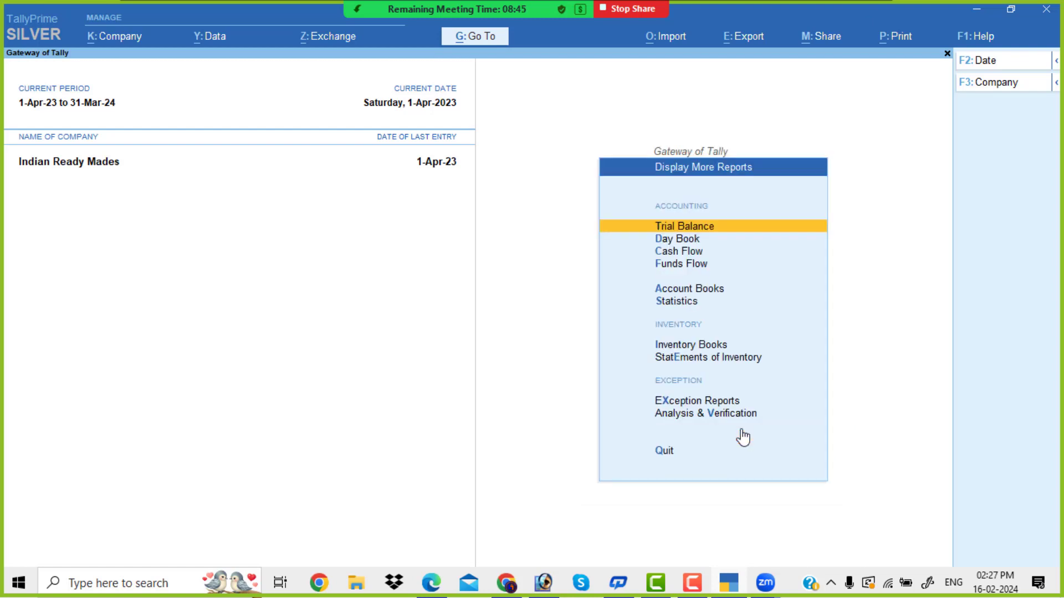
key("Down")
key("Down")
key("Down")
key("Down")
key("Return")
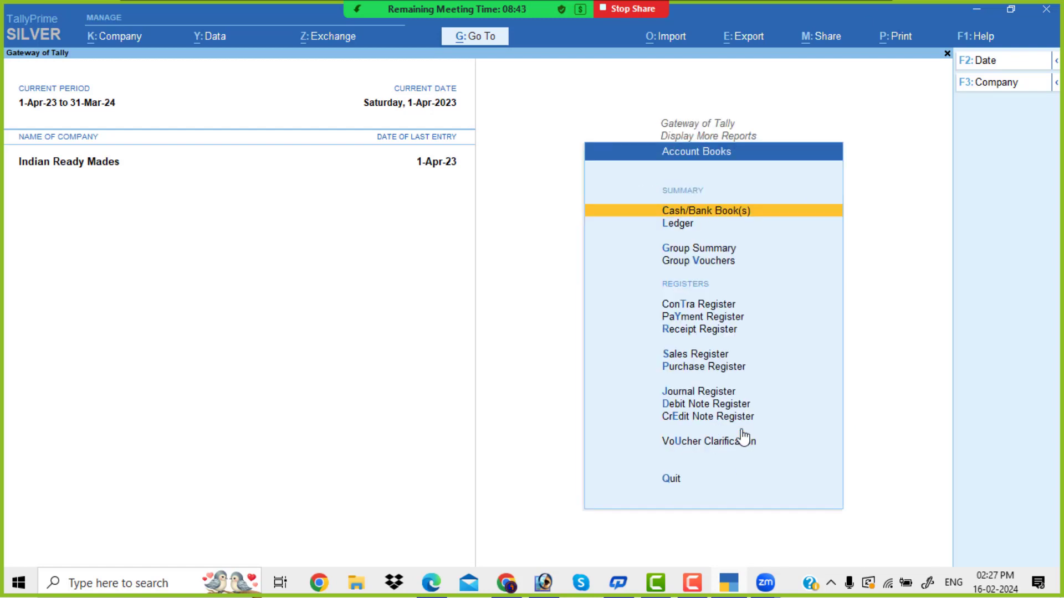
key("Down")
key("Down")
key("Down")
key("Down")
key("Down")
key("Down")
key("Down")
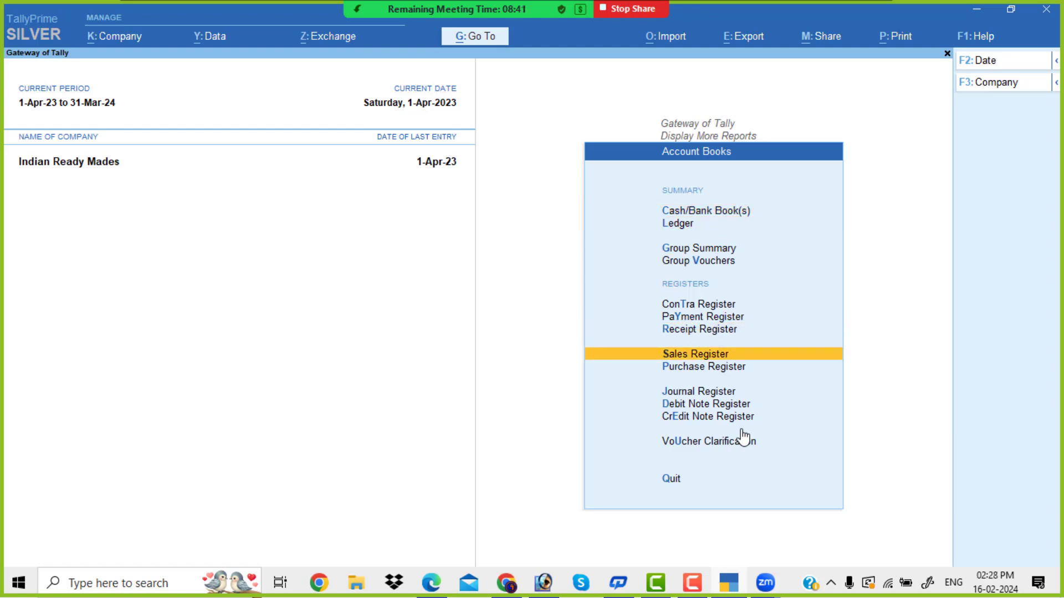
key("Return")
key("Escape")
key("Down")
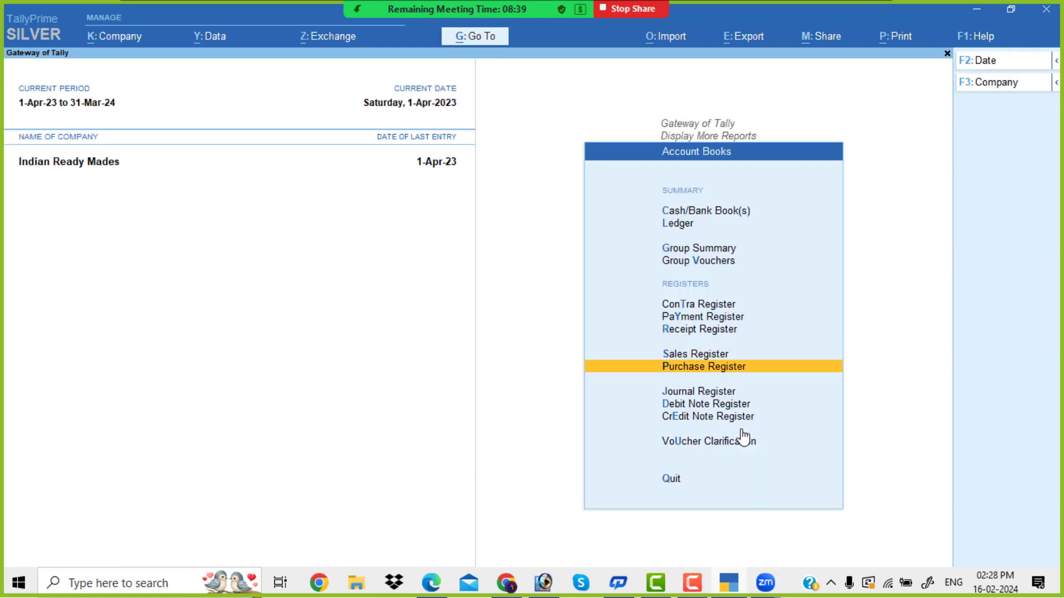
key("Return")
key("Escape")
Step: Review the Receipt, Payment and Contra Registers, and return to the Gateway of Tally
key("Up")
key("Up")
key("Return")
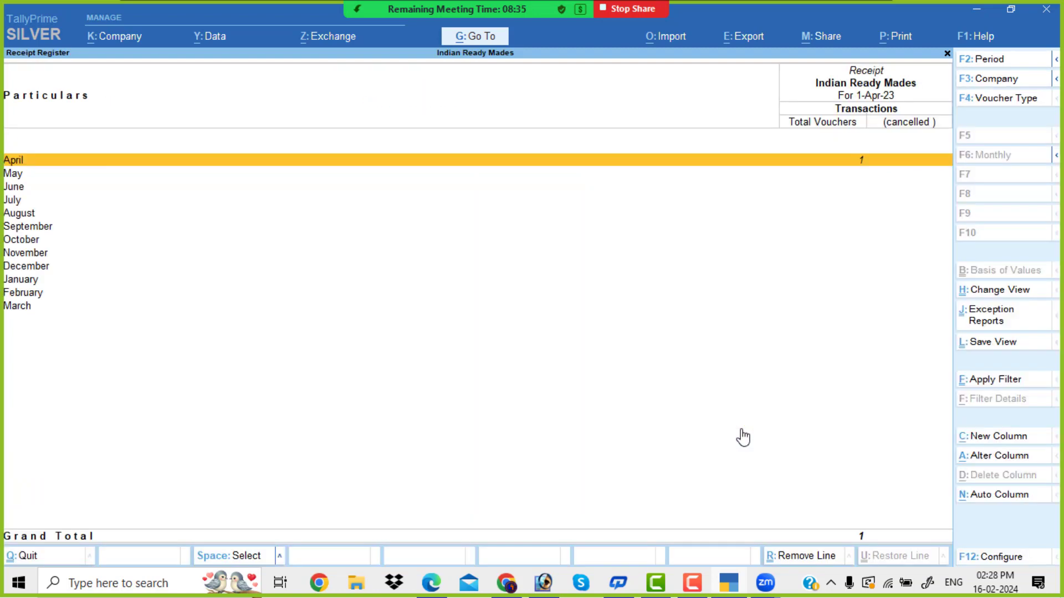
key("Escape")
key("Down")
key("Return")
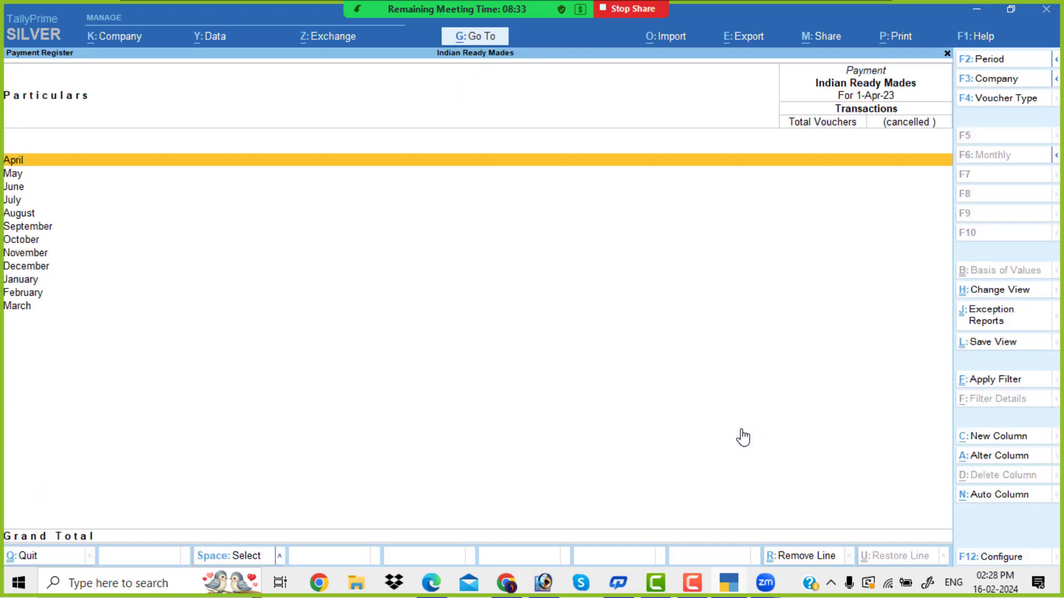
key("Escape")
key("Up")
key("Return")
key("Escape")
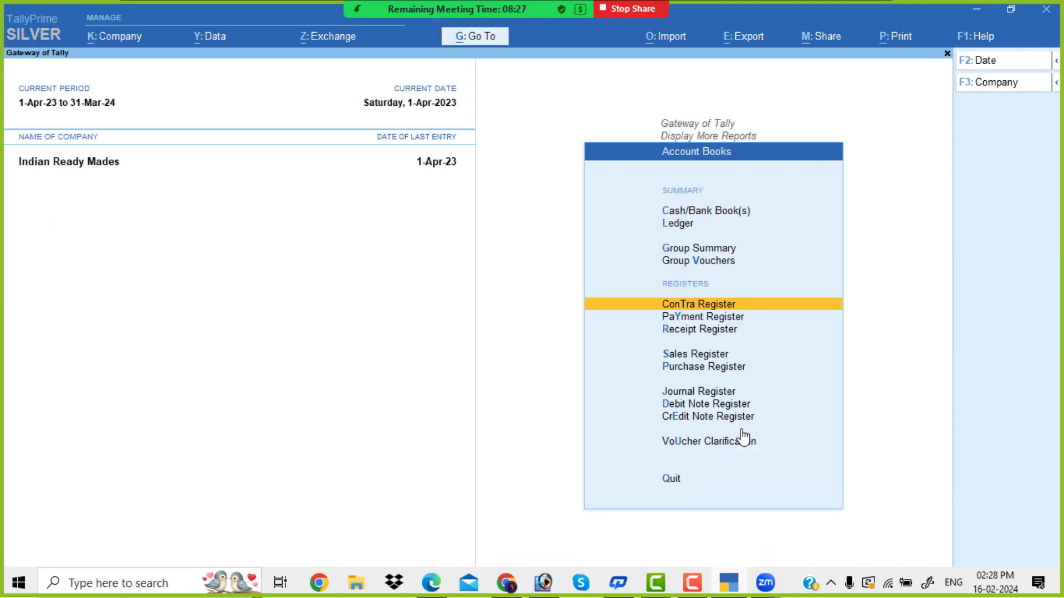
key("Escape")
key("Escape")
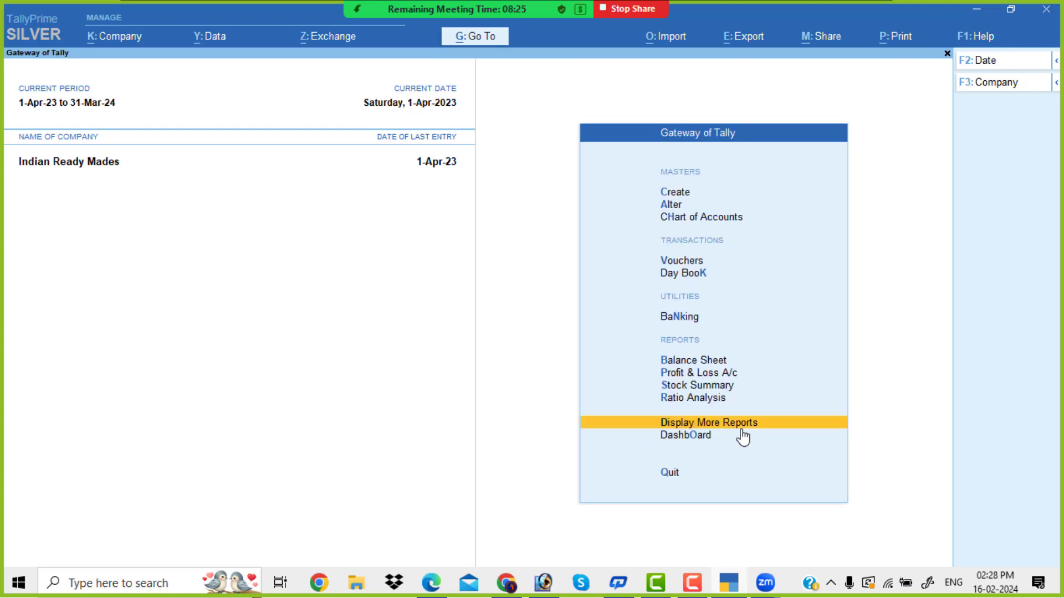
Step: View the Balance Sheet in detailed format with the groups under each head, and close it
key("Up")
key("Up")
key("Up")
key("Up")
key("Return")
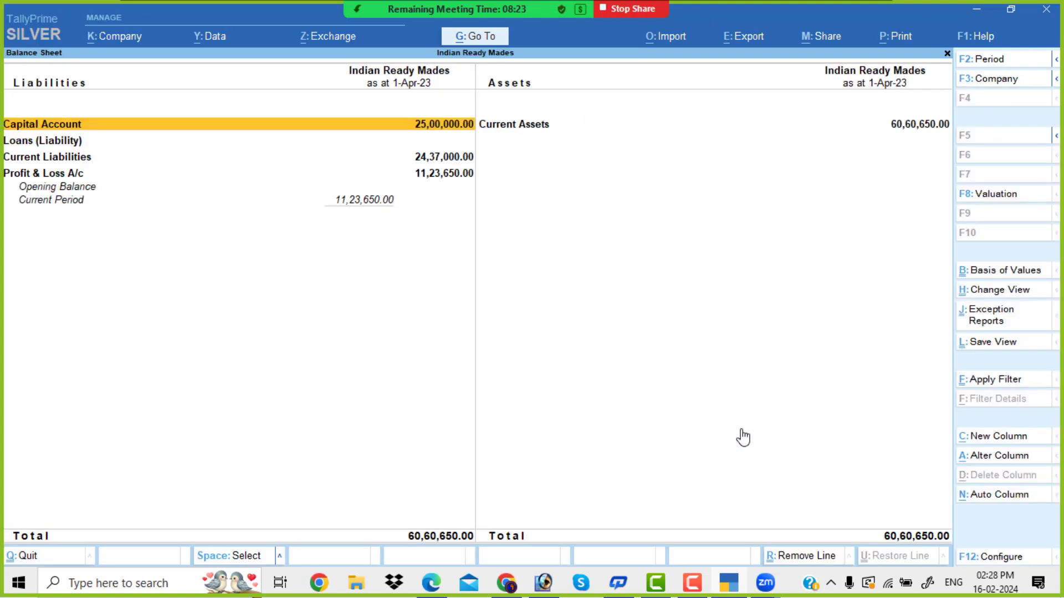
key("alt+F5")
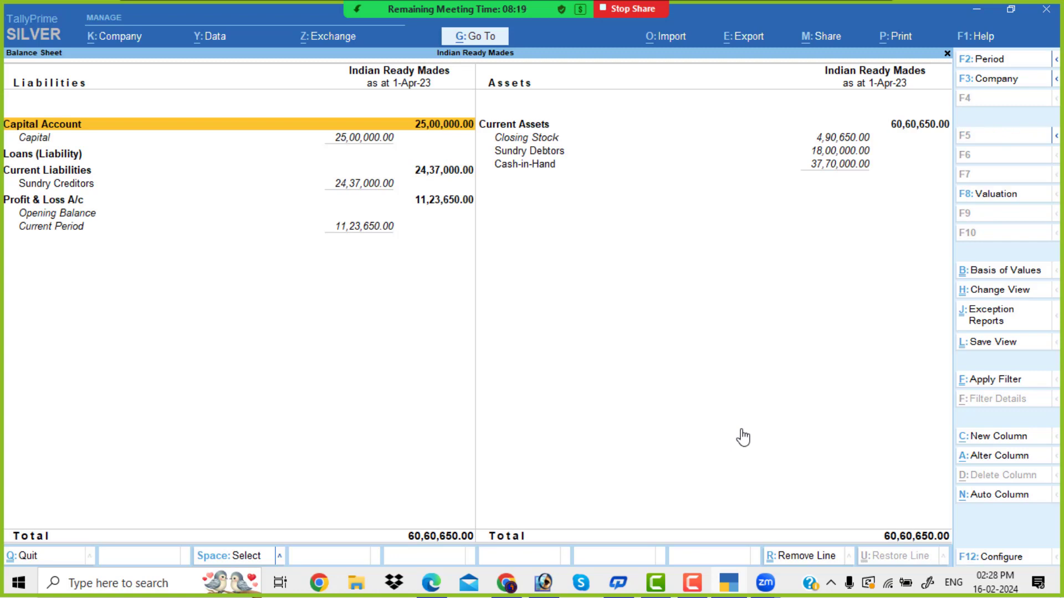
key("Escape")
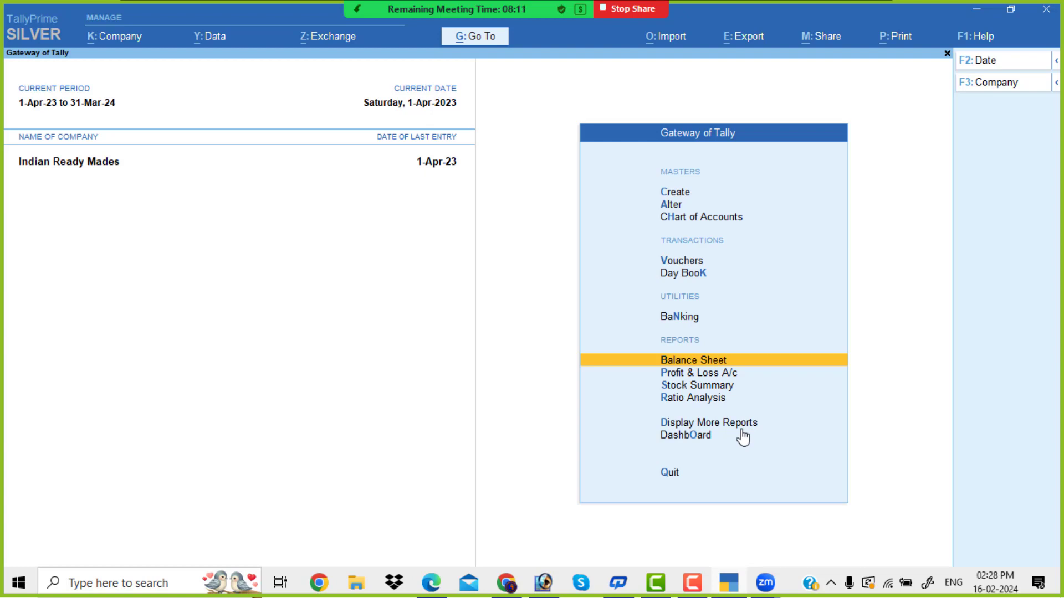
Step: Switch to Zoom's participants window, move it clear of the Gateway of Tally menu and look through the attendees
left_click(374, 16)
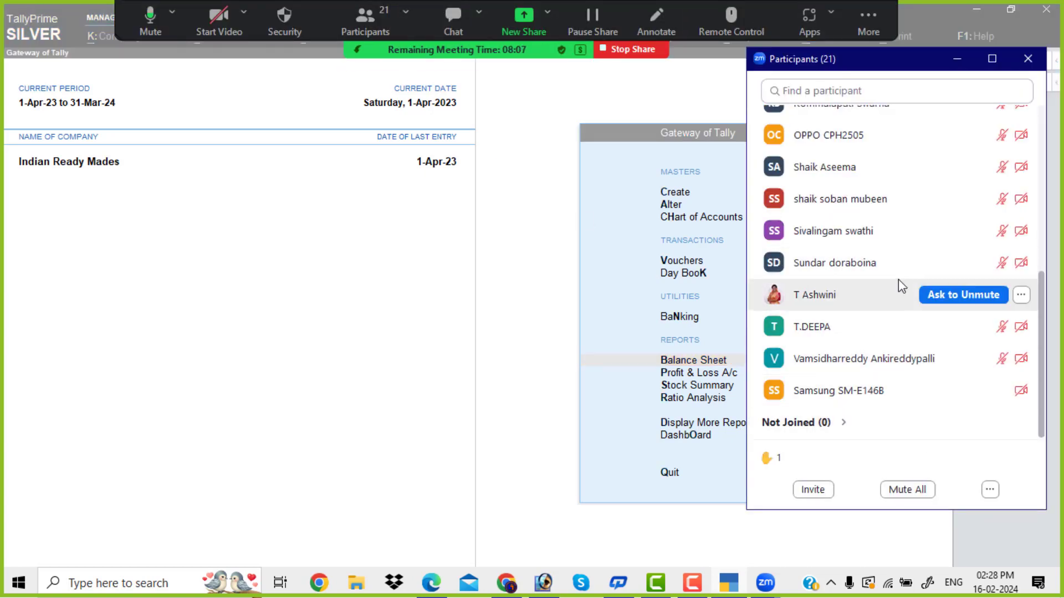
scroll(869, 314, "up", 4)
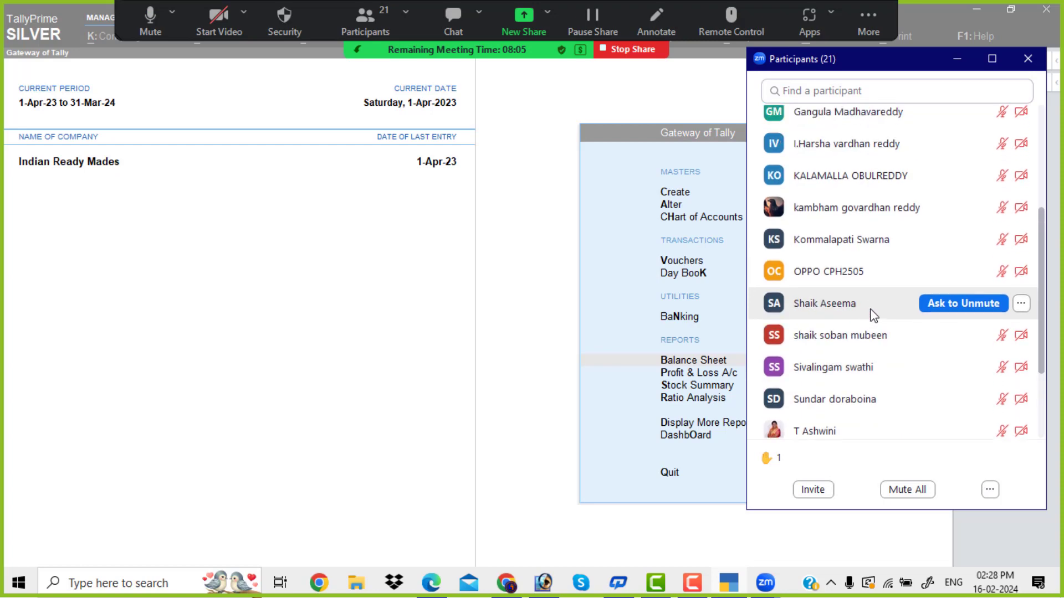
scroll(871, 314, "up", 5)
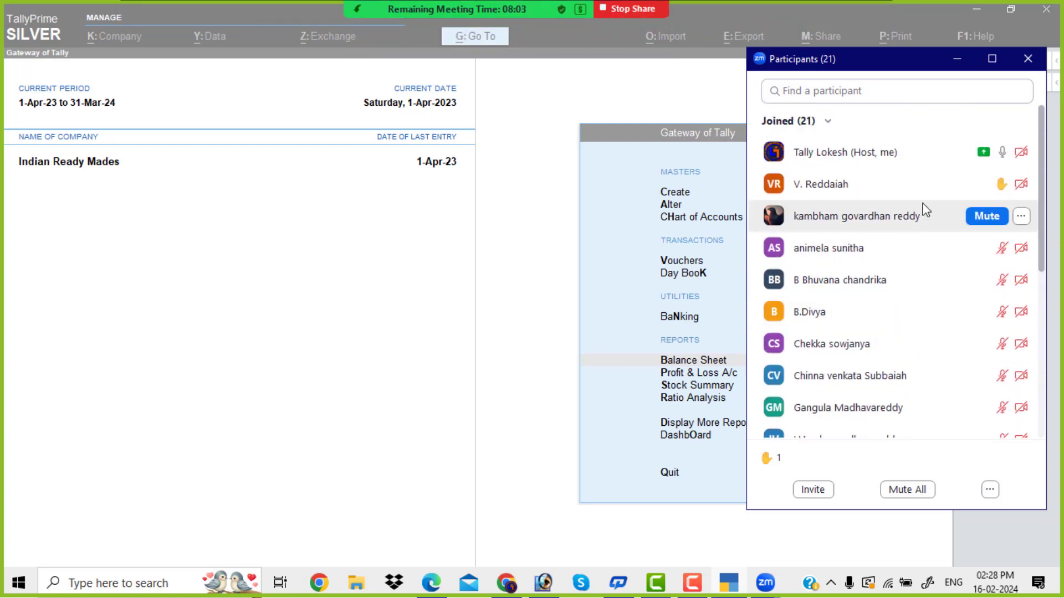
left_click_drag(898, 55, 187, 113)
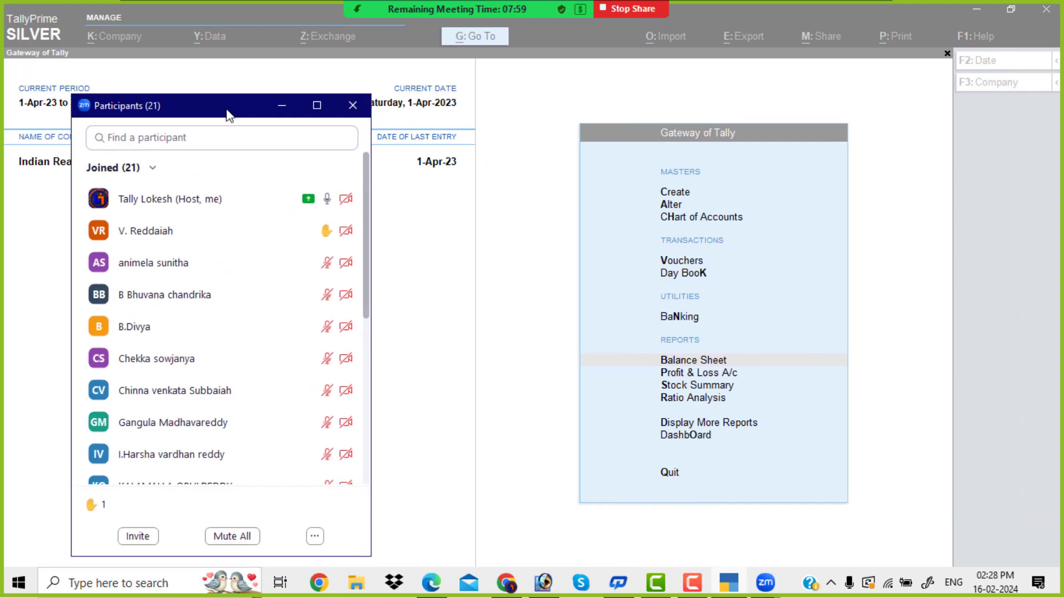
left_click(447, 320)
scroll(185, 337, "down", 1)
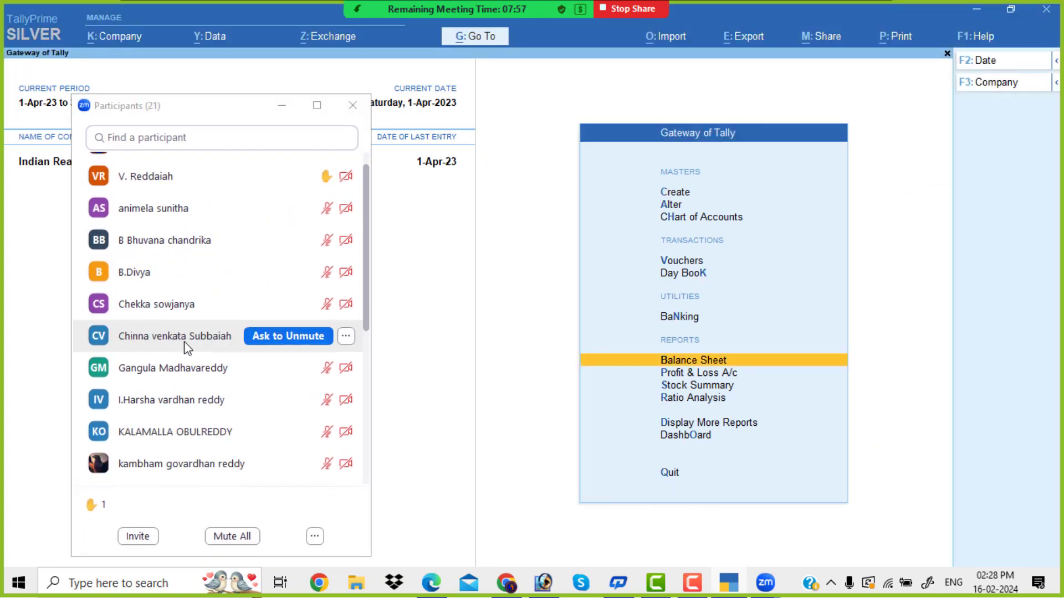
mouse_move(186, 343)
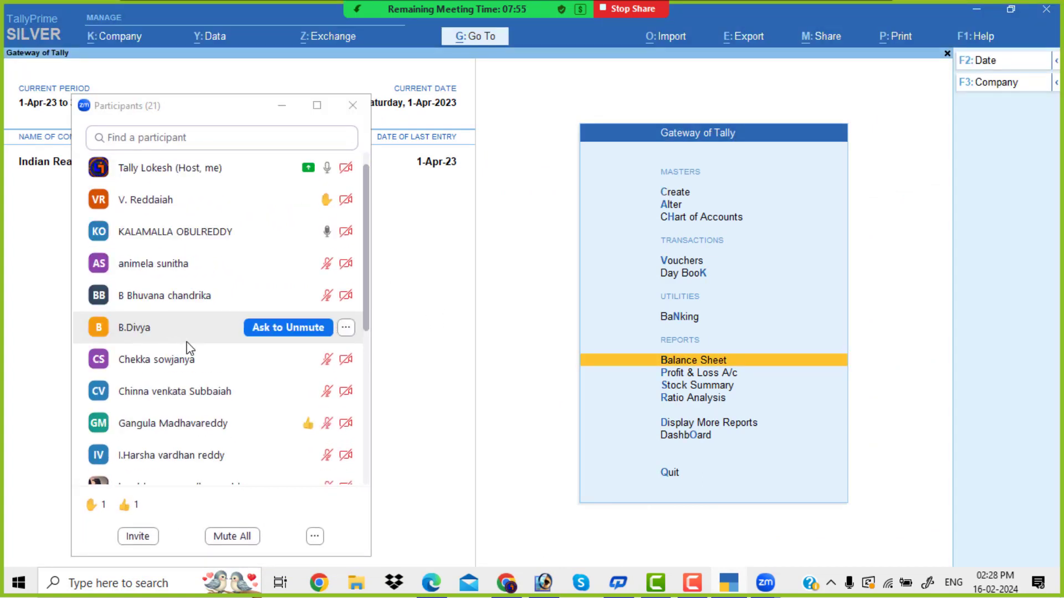
scroll(192, 349, "down", 2)
scroll(194, 352, "up", 3)
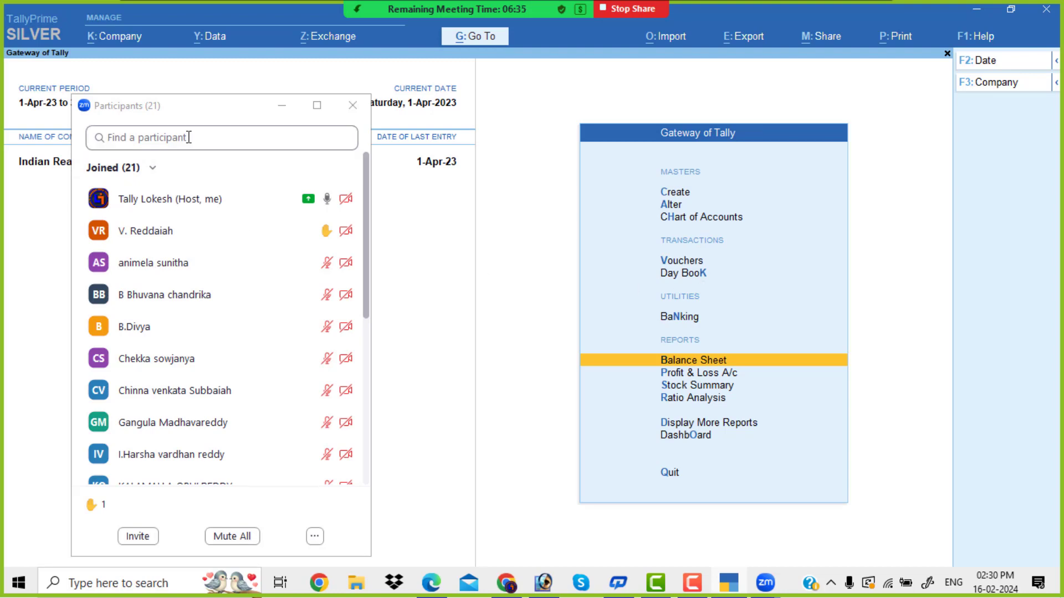
Step: Move the participants window up, make it taller and examine the attendee list down to its end
left_click_drag(239, 103, 243, 62)
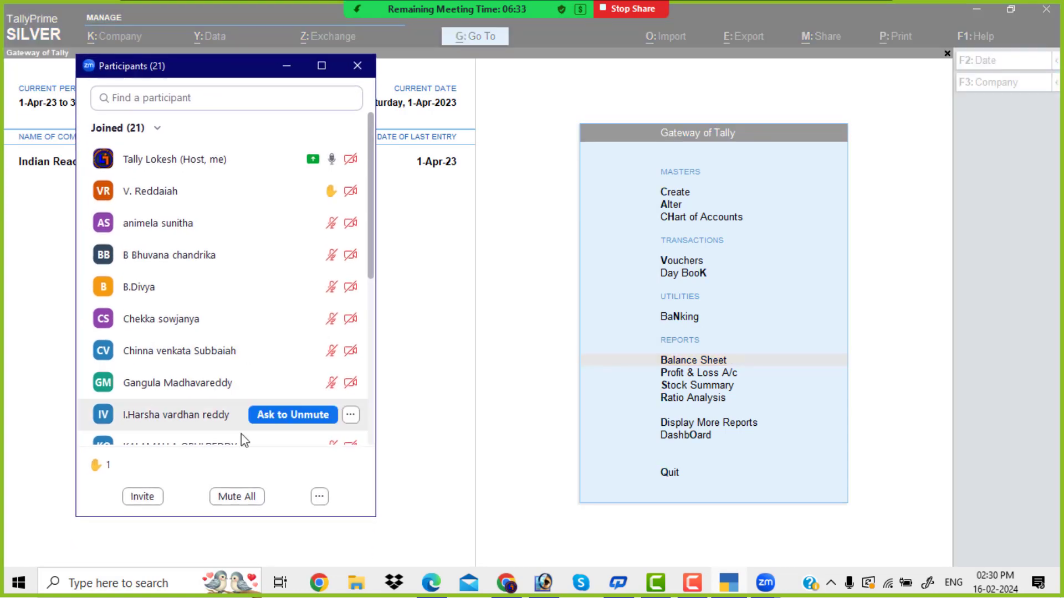
left_click_drag(220, 521, 220, 557)
left_click(471, 504)
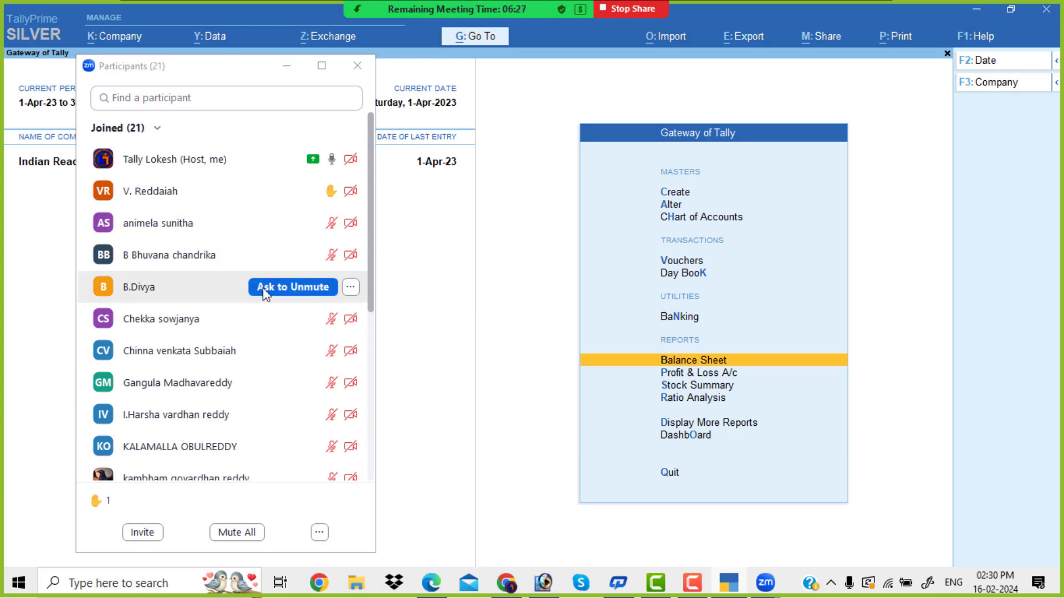
scroll(238, 310, "down", 3)
scroll(238, 317, "down", 5)
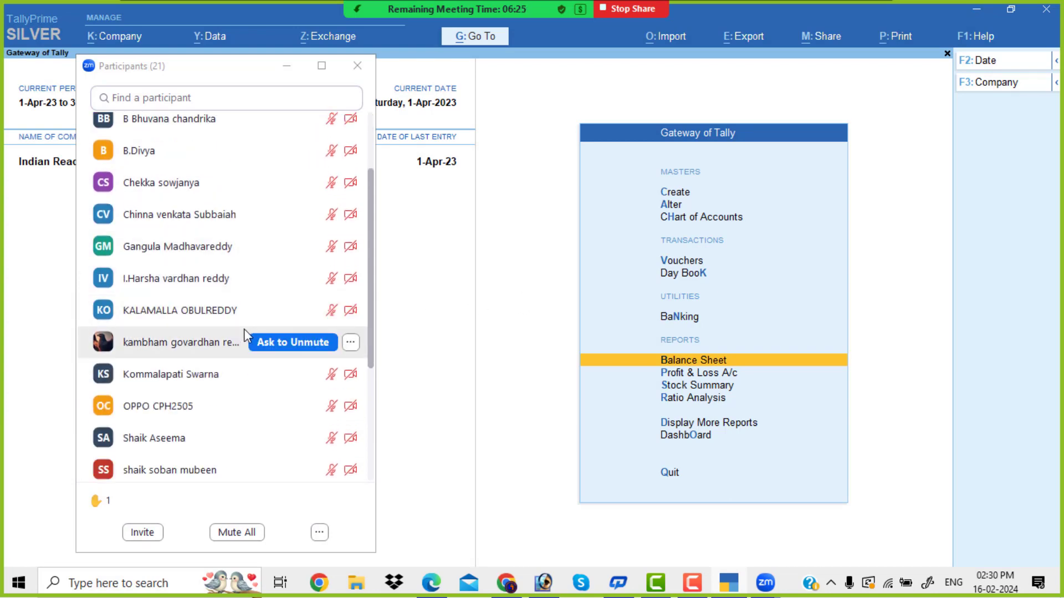
scroll(246, 339, "down", 3)
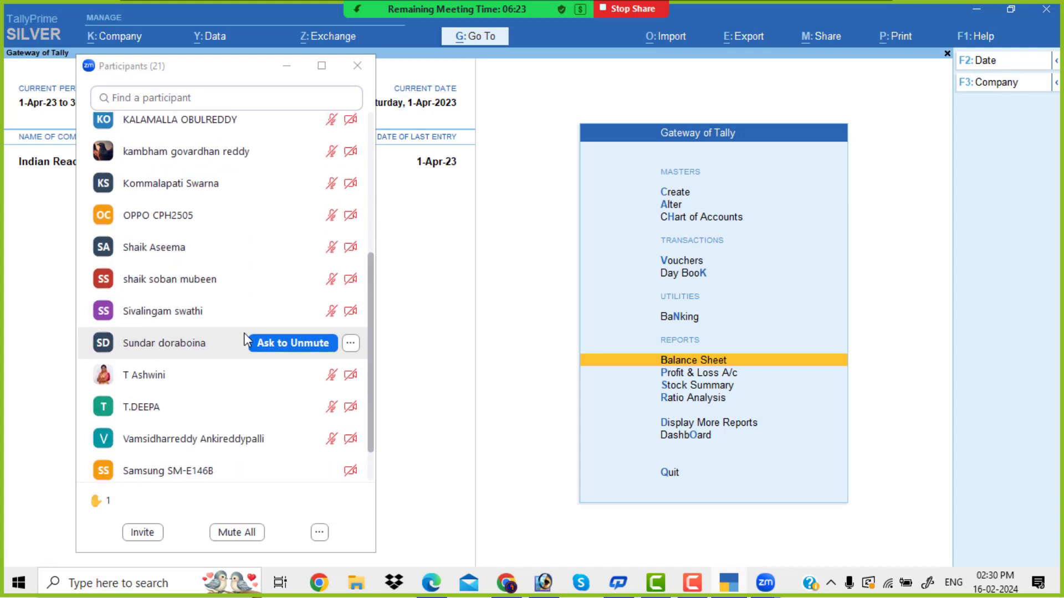
scroll(244, 333, "down", 2)
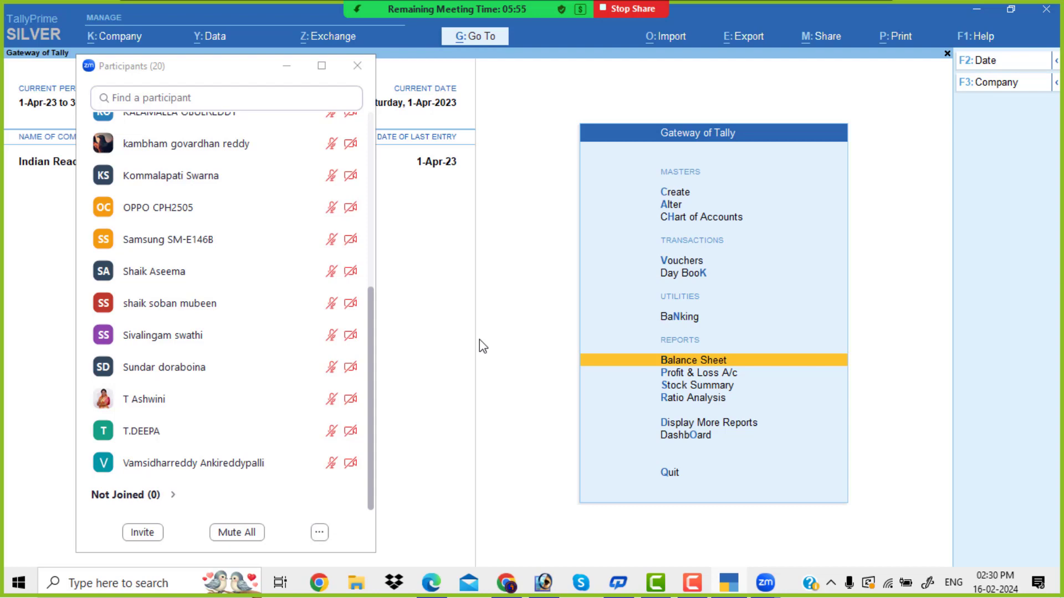
Step: Admit the attendee in the waiting room to the meeting and minimise the participants window
left_click(373, 320)
left_click_drag(373, 320, 387, 220)
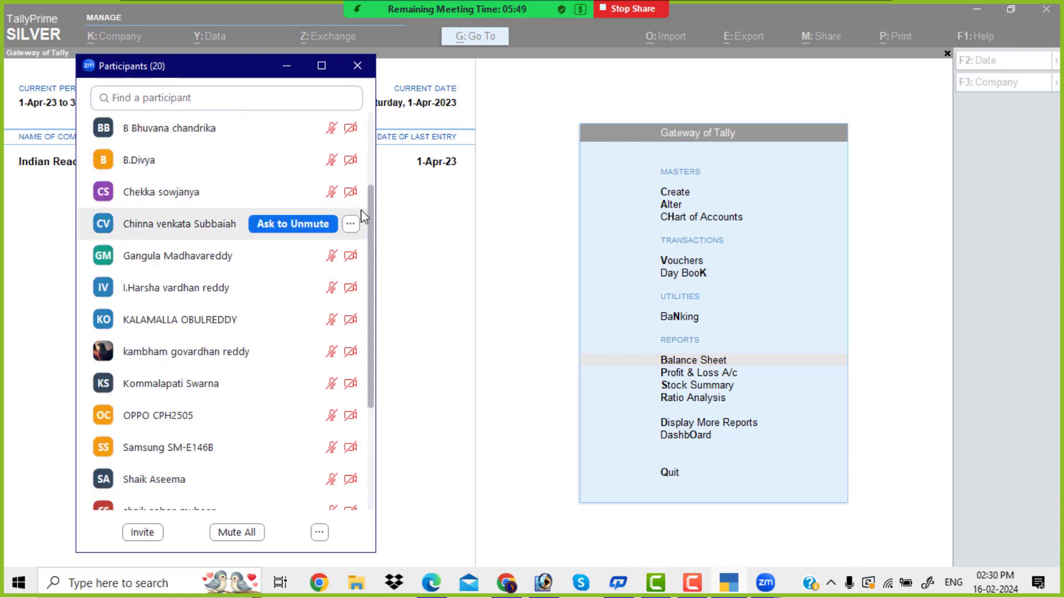
scroll(376, 214, "up", 2)
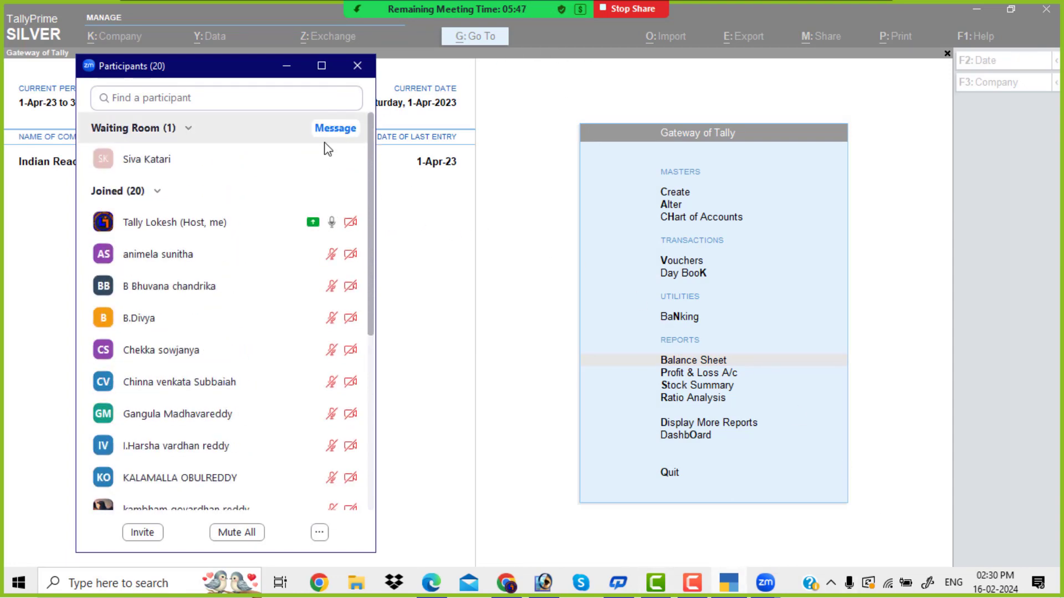
left_click(278, 162)
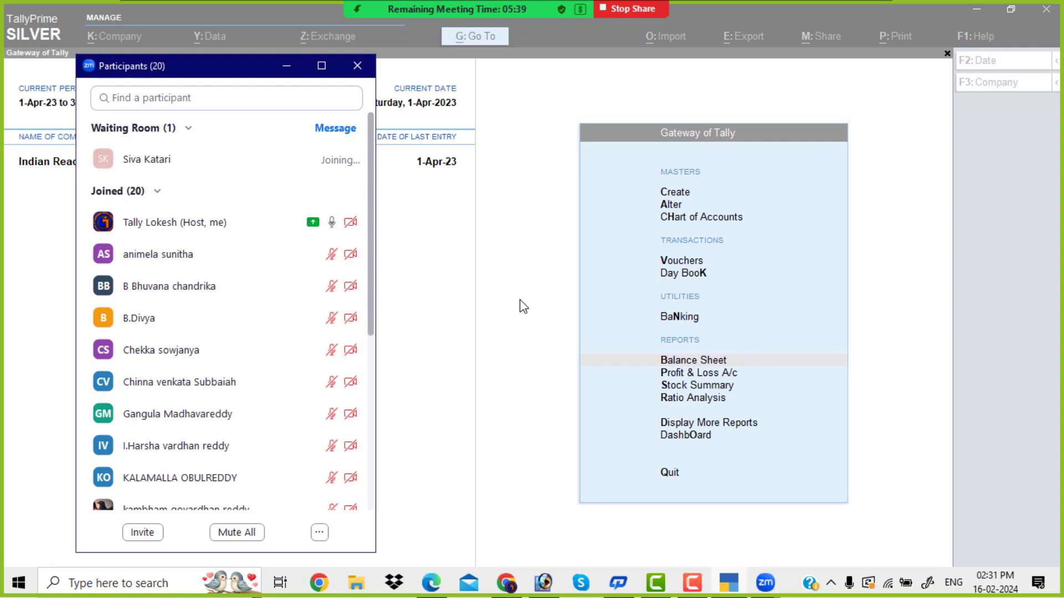
left_click(284, 70)
left_click(339, 341)
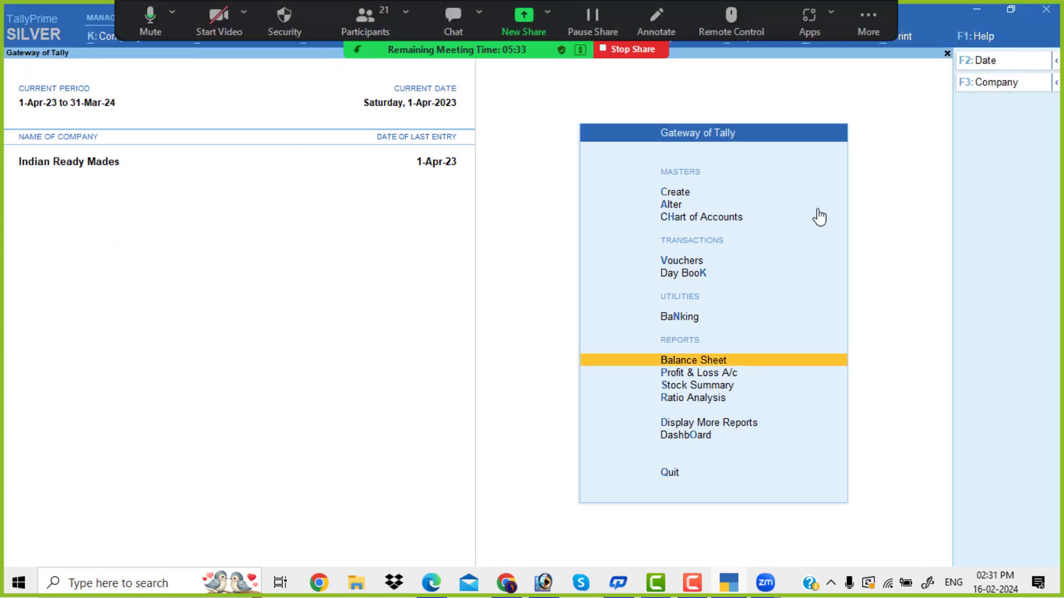
left_click(694, 583)
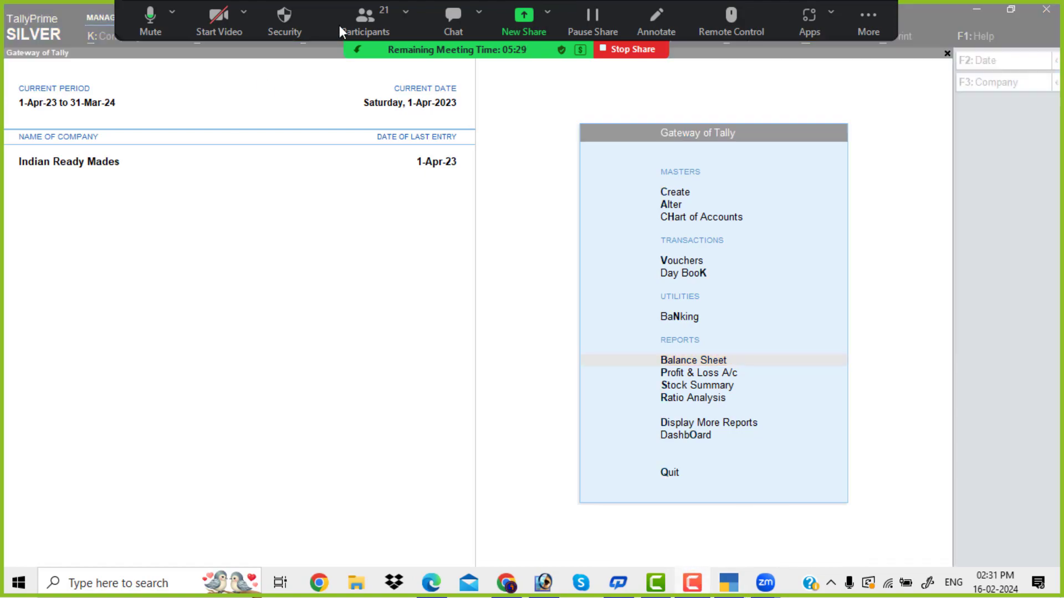